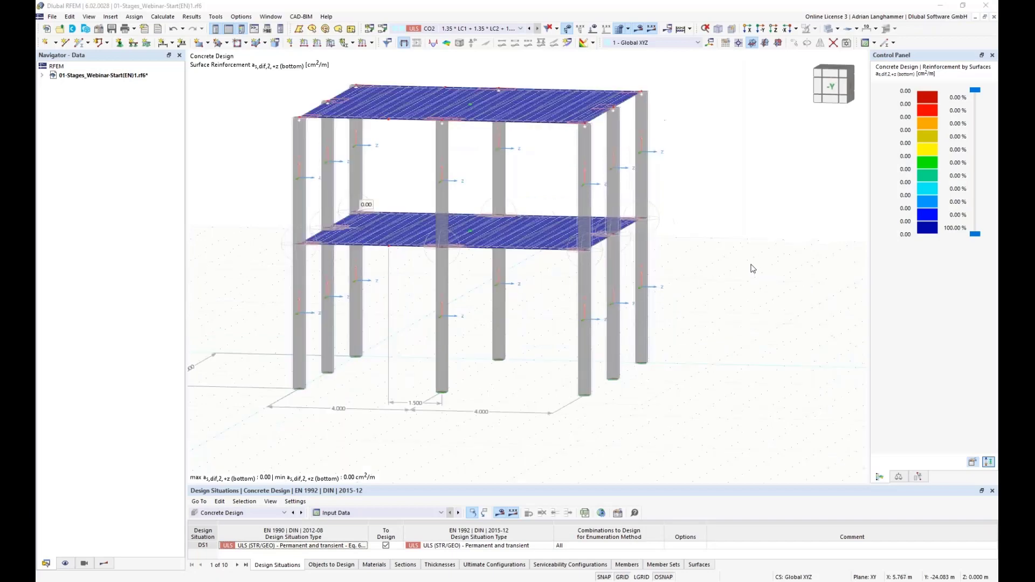
Step: Select the two middle ground-floor columns to examine the frame, and enlarge the table area below the model
{"action": "middle_click_drag", "start_coordinate": [742, 274], "coordinate": [760, 291]}
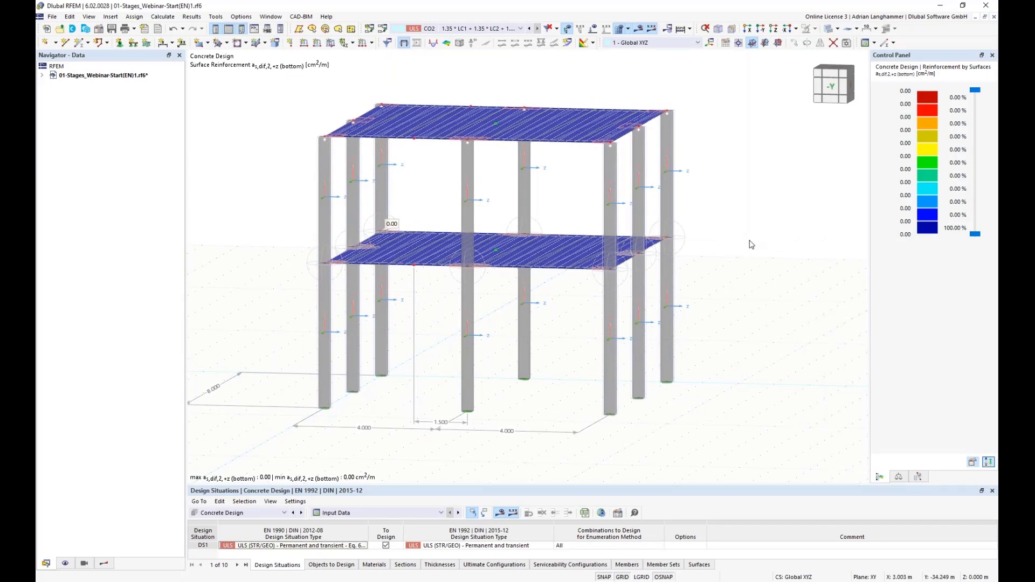
{"action": "middle_click_drag", "start_coordinate": [733, 250], "coordinate": [736, 241]}
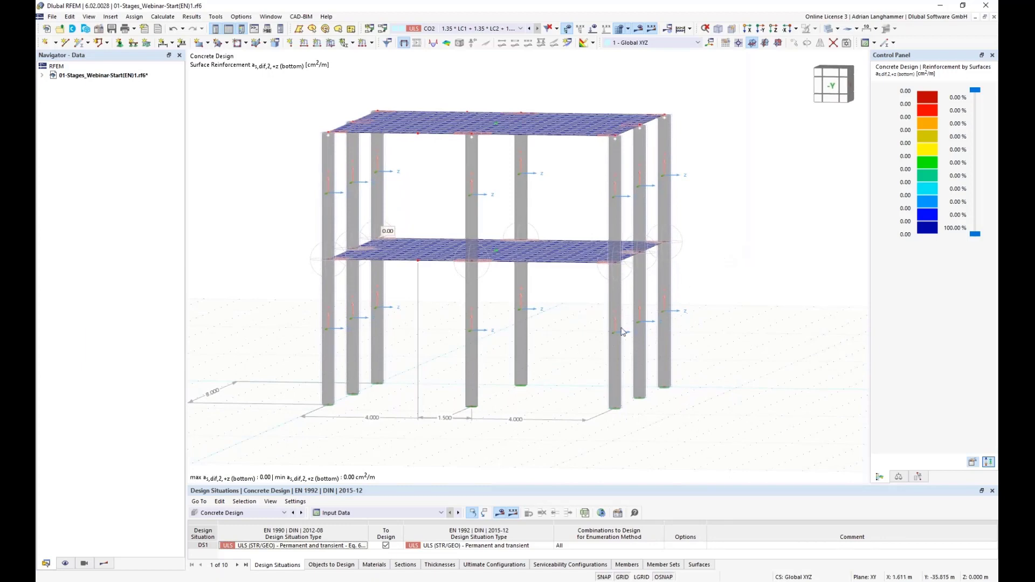
{"action": "left_click_drag", "start_coordinate": [566, 338], "coordinate": [448, 309]}
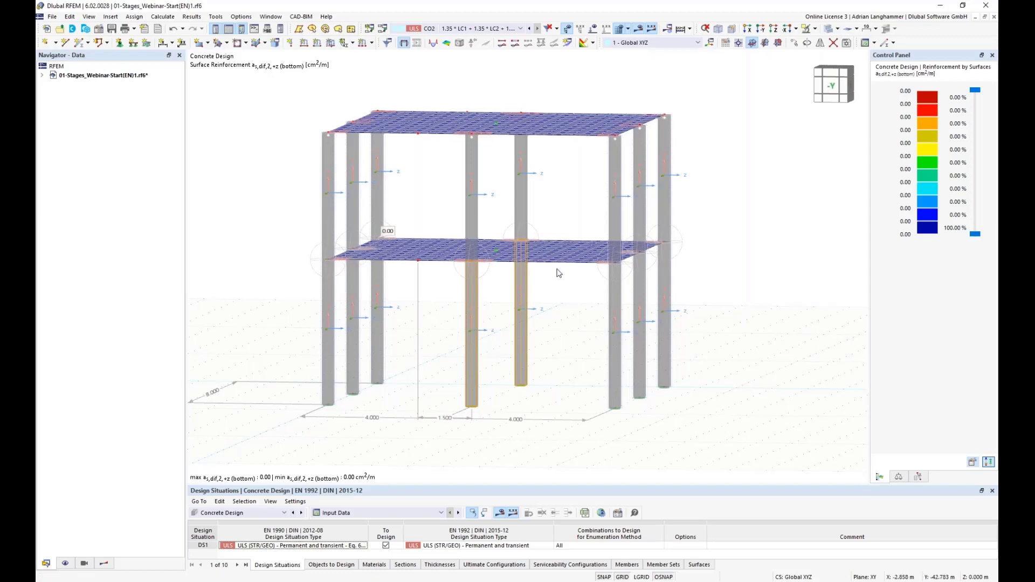
{"action": "middle_click_drag", "start_coordinate": [557, 310], "coordinate": [562, 274]}
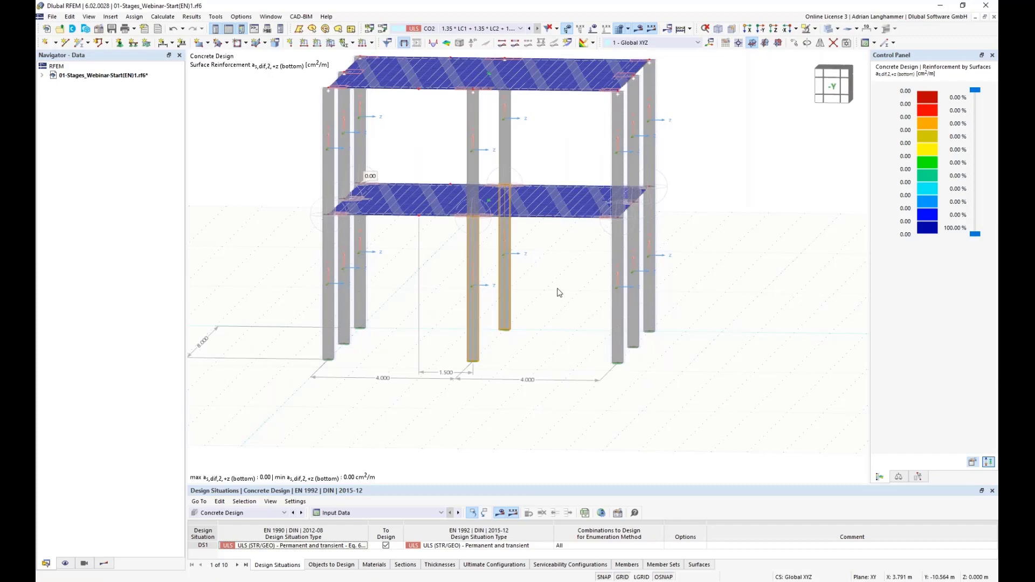
{"action": "middle_click_drag", "start_coordinate": [529, 322], "coordinate": [536, 329], "text": "ctrl"}
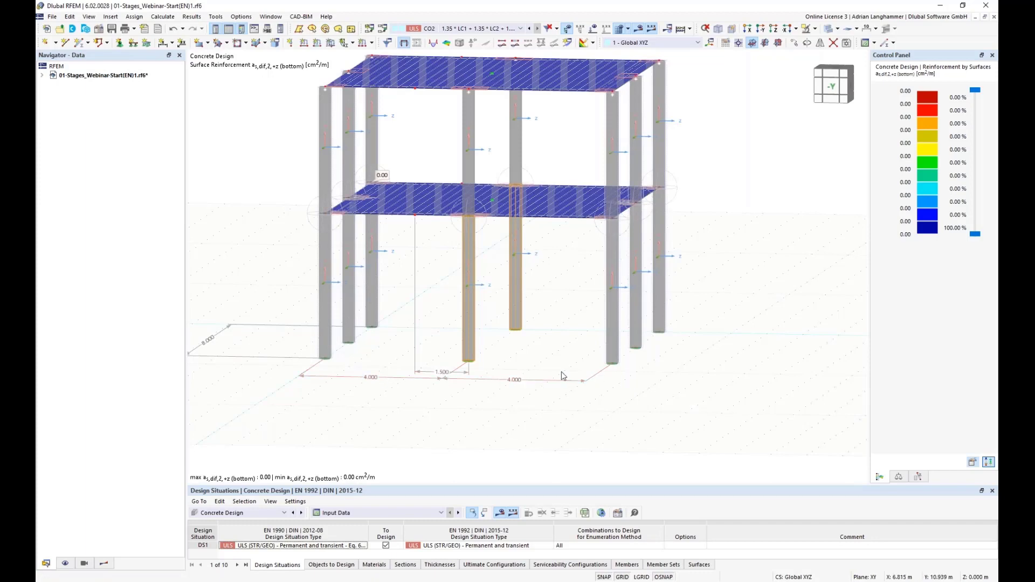
{"action": "middle_click_drag", "start_coordinate": [523, 351], "coordinate": [482, 374], "text": "ctrl"}
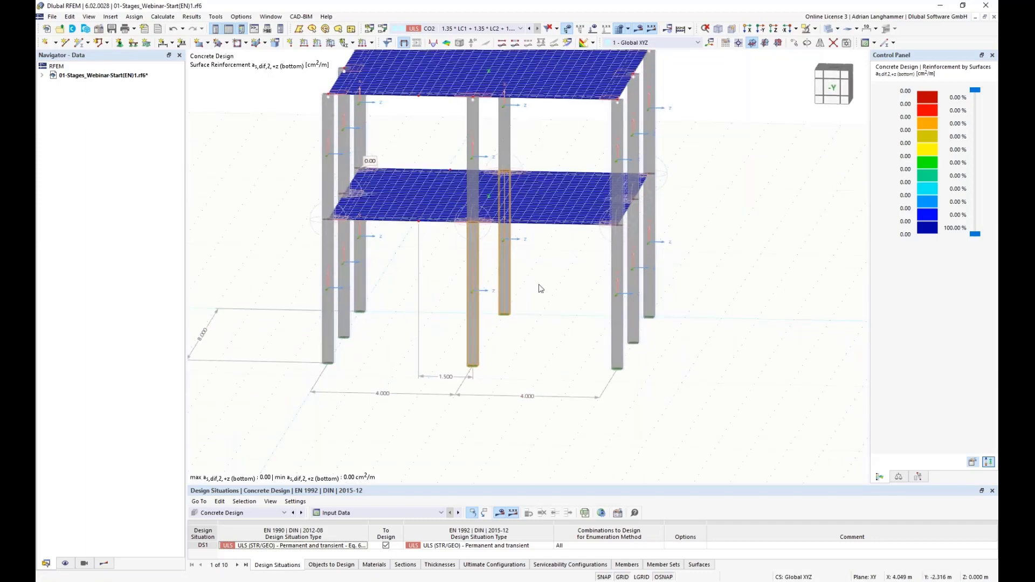
{"action": "middle_click_drag", "start_coordinate": [524, 338], "coordinate": [485, 293], "text": "ctrl"}
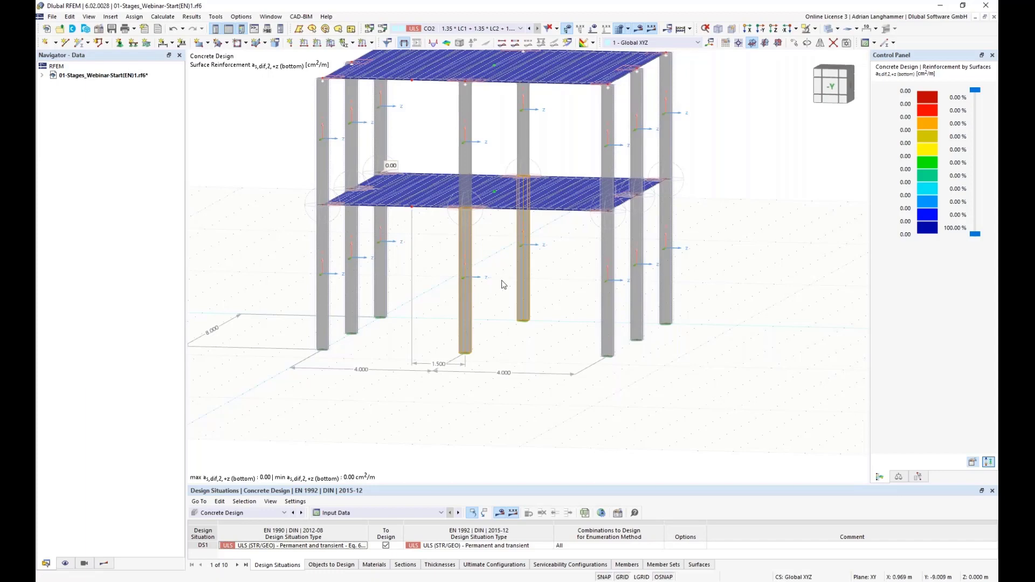
{"action": "scroll", "coordinate": [501, 280], "scroll_direction": "down", "scroll_amount": 2}
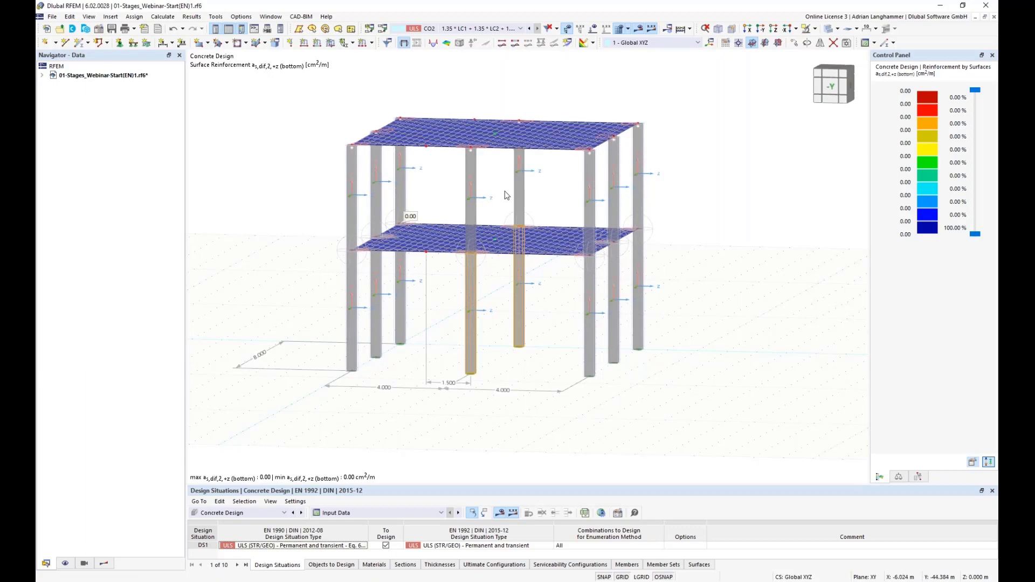
{"action": "middle_click_drag", "start_coordinate": [486, 176], "coordinate": [470, 163]}
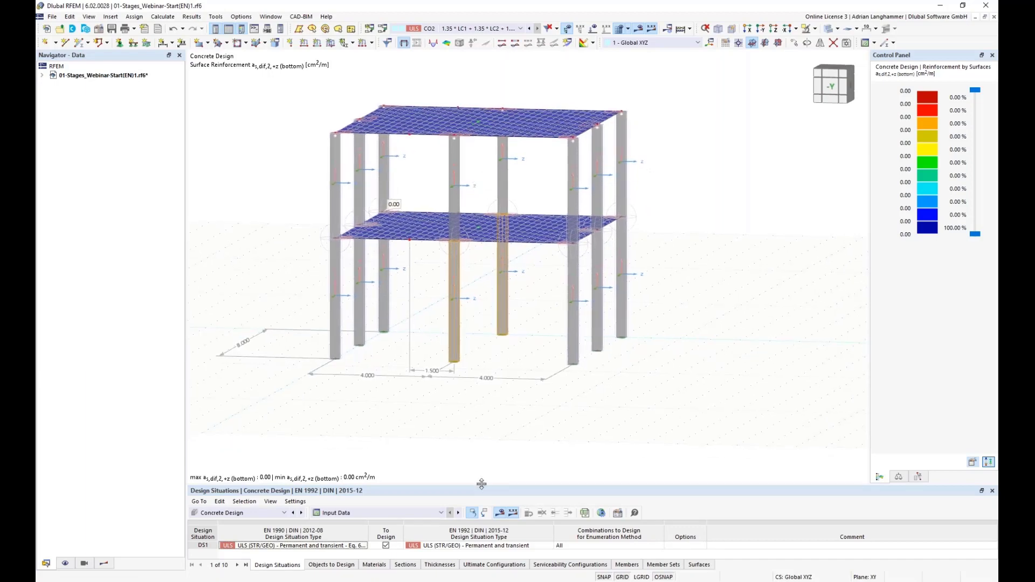
{"action": "left_click_drag", "start_coordinate": [479, 485], "coordinate": [489, 390]}
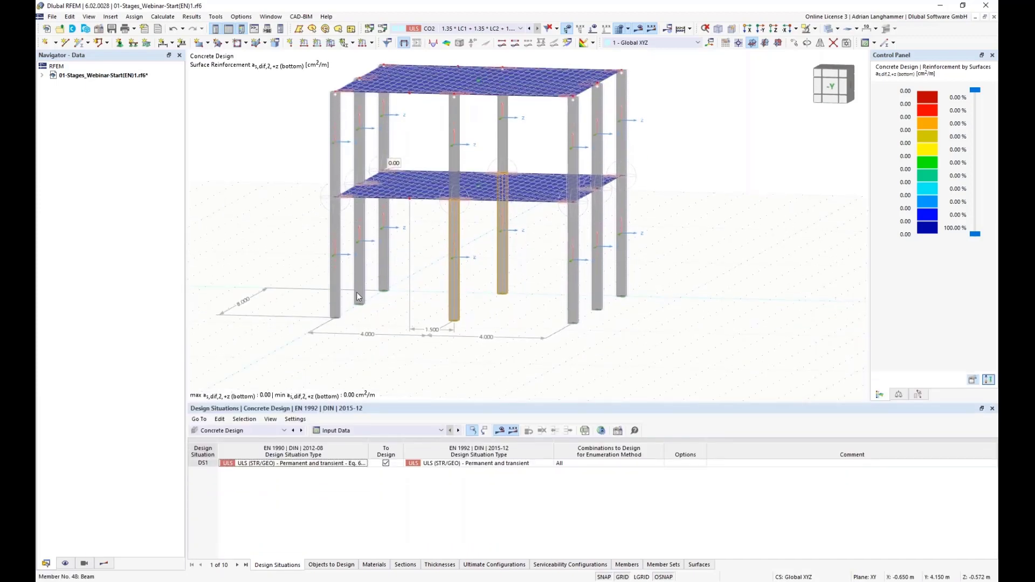
{"action": "middle_click_drag", "start_coordinate": [380, 171], "coordinate": [438, 308], "text": "ctrl"}
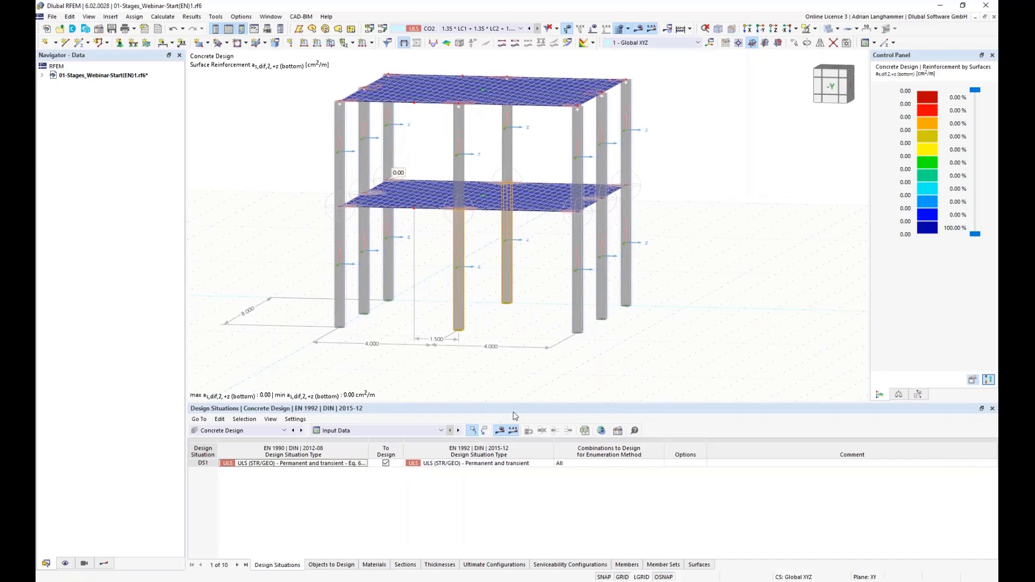
Step: Display the required longitudinal surface reinforcement for direction 1 at the top (-z)
{"action": "left_click", "coordinate": [104, 563]}
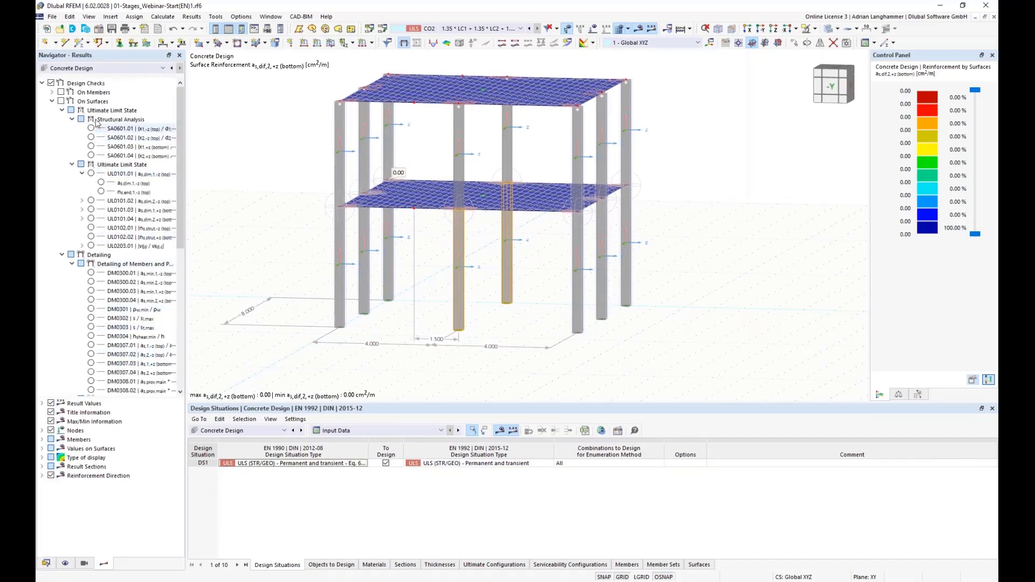
{"action": "left_click", "coordinate": [52, 101]}
{"action": "left_click", "coordinate": [91, 155]}
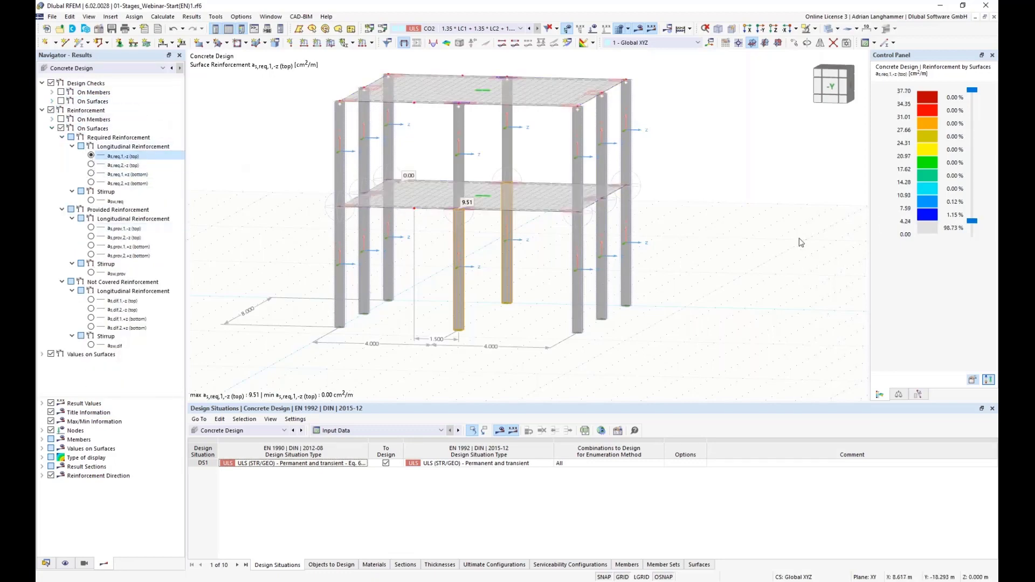
Step: Make the result colour scale refer to Max/Min instead of fixed limits
{"action": "double_click", "coordinate": [920, 201]}
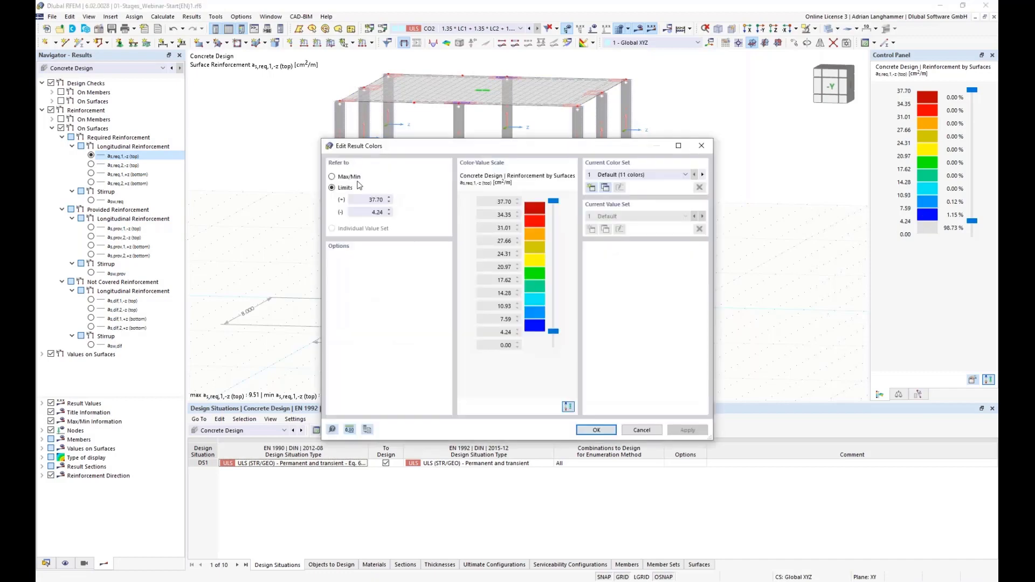
{"action": "left_click_drag", "start_coordinate": [553, 331], "coordinate": [553, 344]}
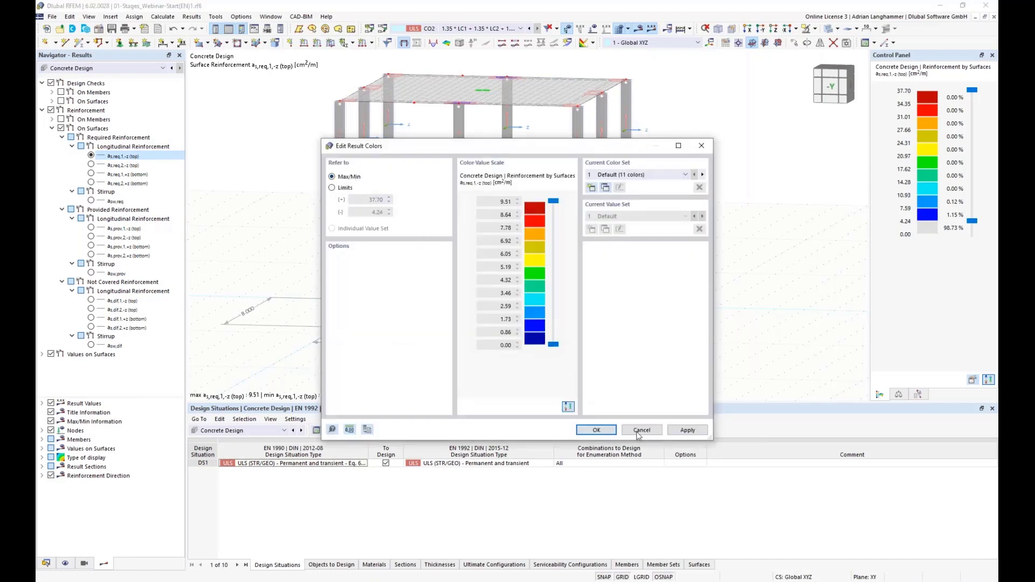
{"action": "left_click", "coordinate": [607, 435]}
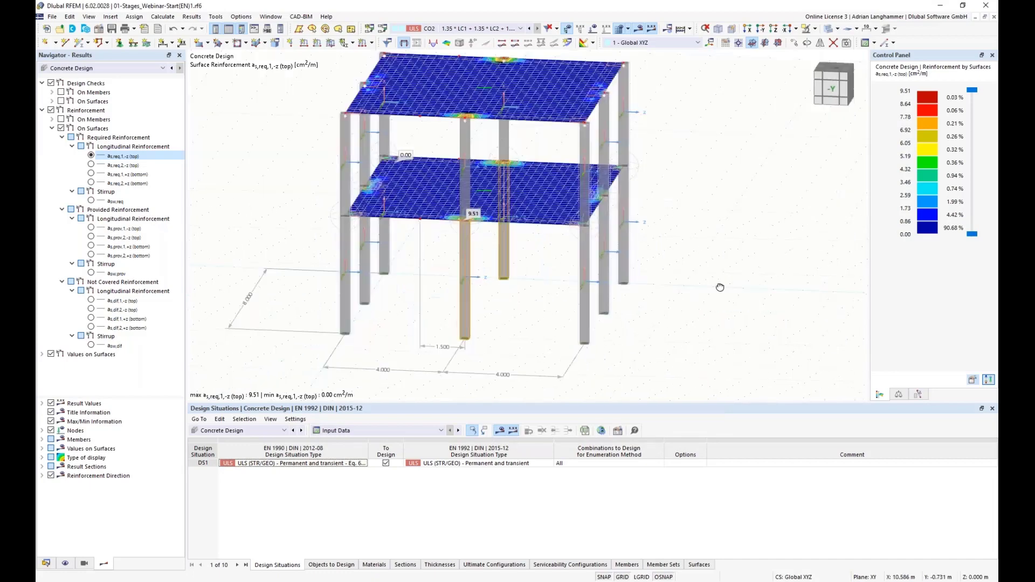
Step: Review the required surface reinforcement for direction 2 top, direction 1 bottom and direction 2 bottom
{"action": "left_click", "coordinate": [91, 165]}
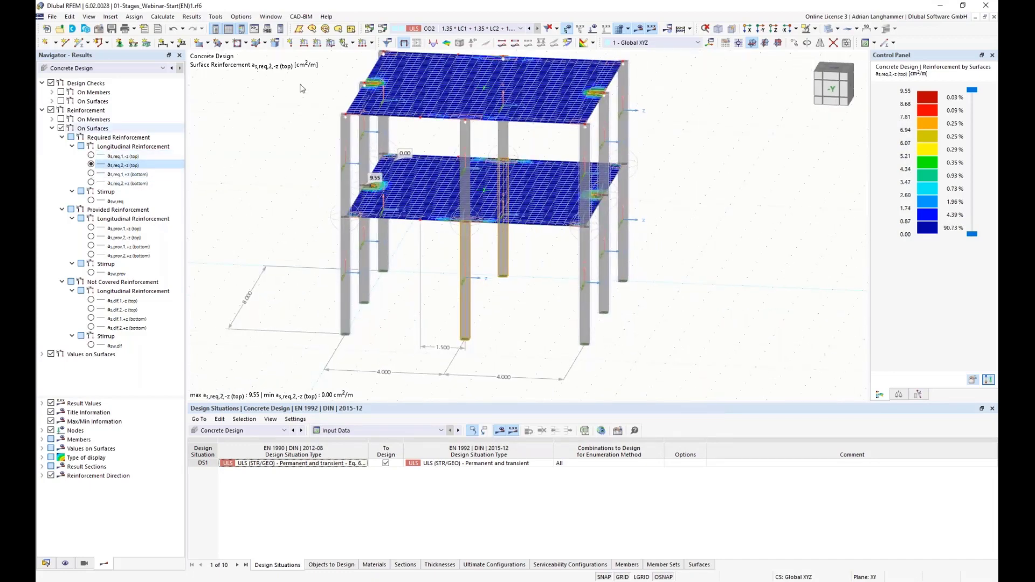
{"action": "left_click", "coordinate": [92, 174]}
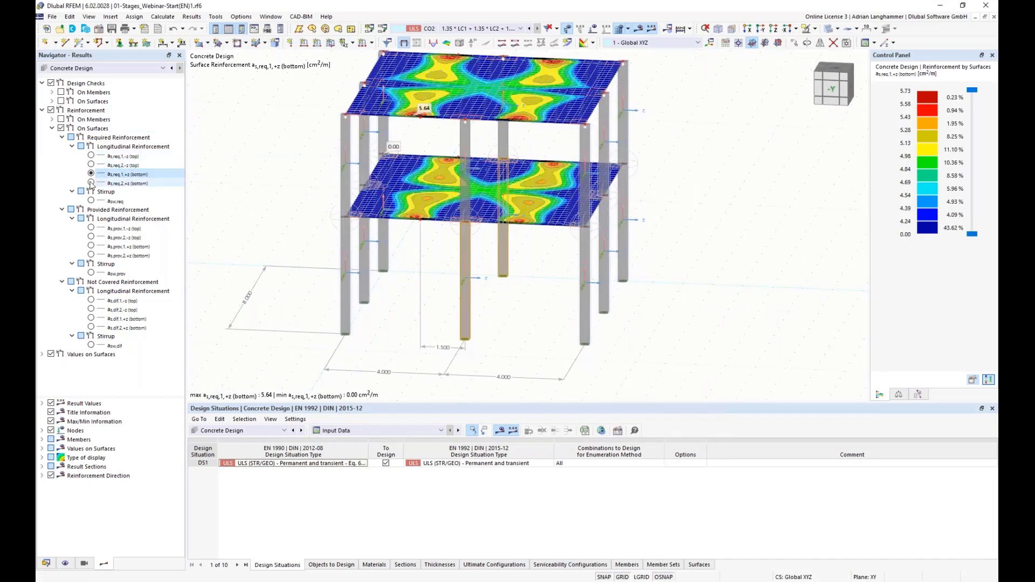
{"action": "left_click", "coordinate": [91, 184]}
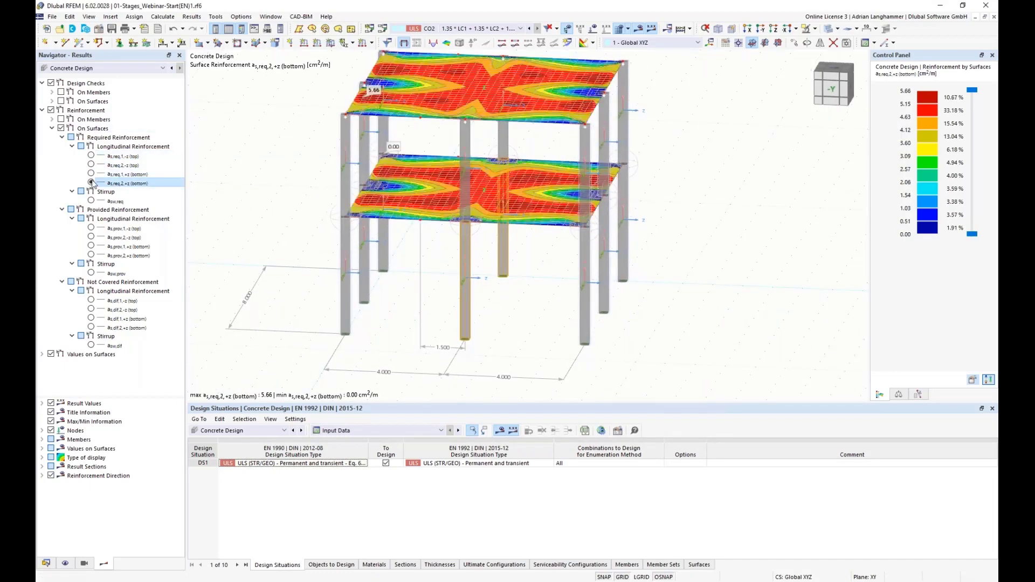
Step: Review the provided longitudinal surface reinforcement for direction 1 top, direction 1 bottom and direction 2 bottom
{"action": "left_click", "coordinate": [91, 228]}
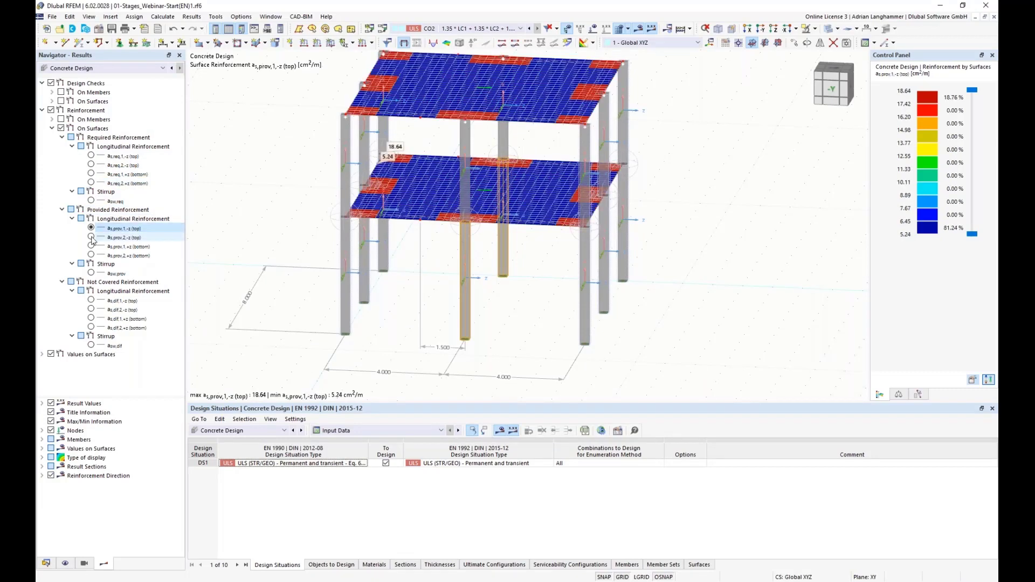
{"action": "left_click", "coordinate": [91, 246]}
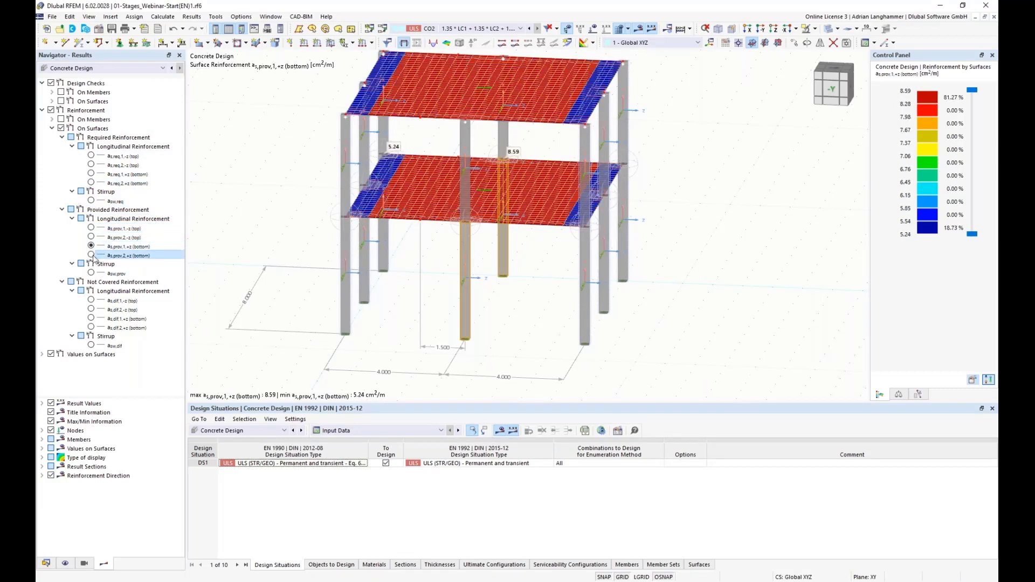
{"action": "left_click", "coordinate": [91, 256]}
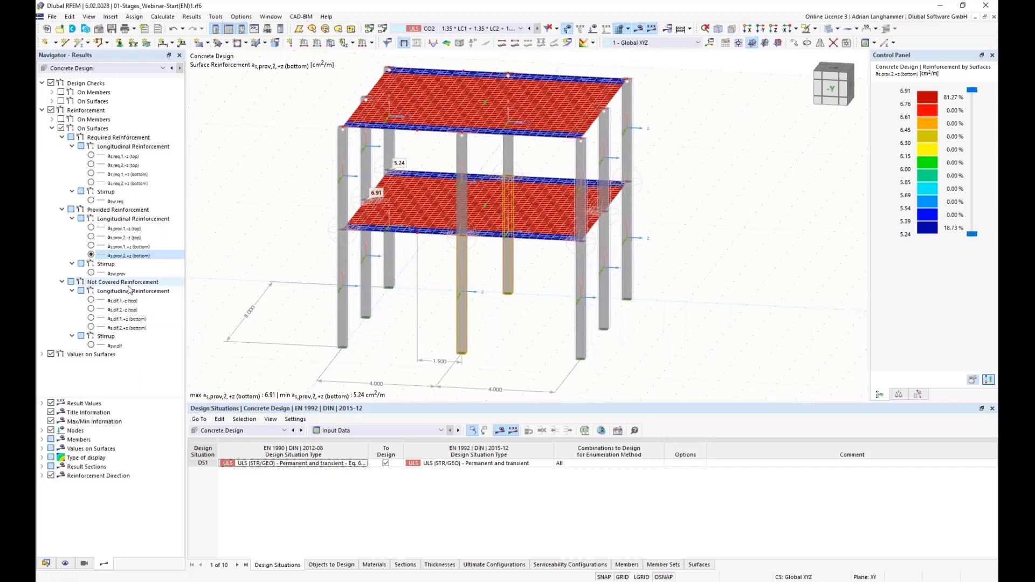
Step: Review the not covered longitudinal surface reinforcement for directions 1 and 2 at the top and direction 2 at the bottom
{"action": "left_click", "coordinate": [91, 301]}
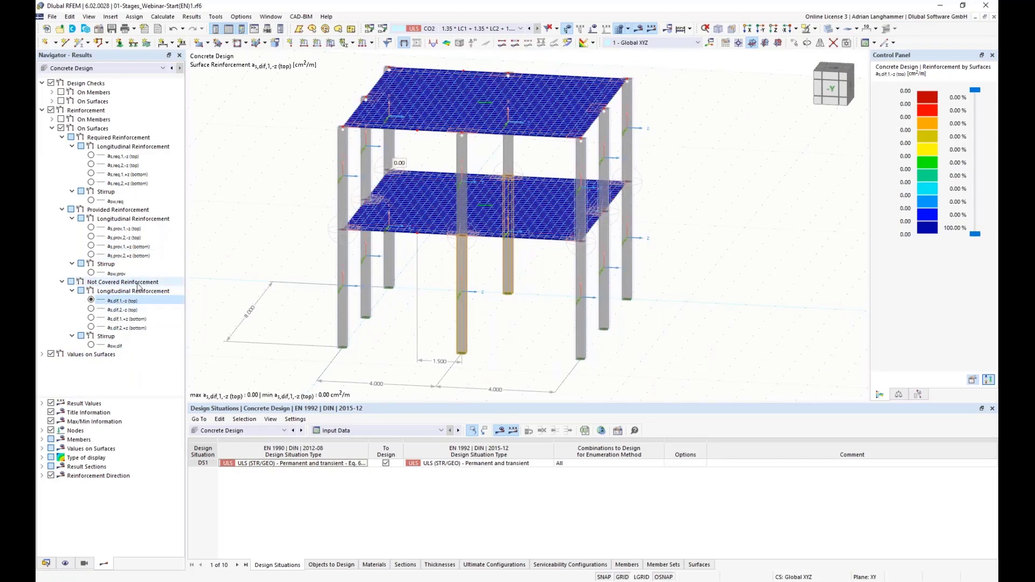
{"action": "left_click", "coordinate": [91, 310]}
{"action": "left_click", "coordinate": [91, 328]}
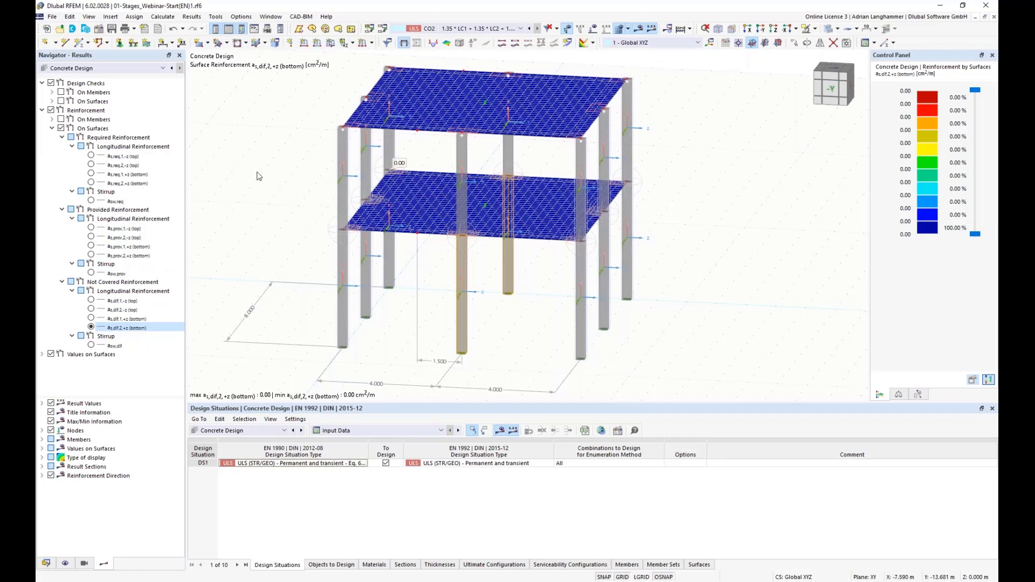
Step: Clear the column selection and turn off the results display on the model
{"action": "mouse_move", "coordinate": [266, 175]}
{"action": "middle_mouse_down"}
{"action": "mouse_move", "coordinate": [270, 194]}
{"action": "mouse_move", "coordinate": [275, 179]}
{"action": "middle_mouse_up"}
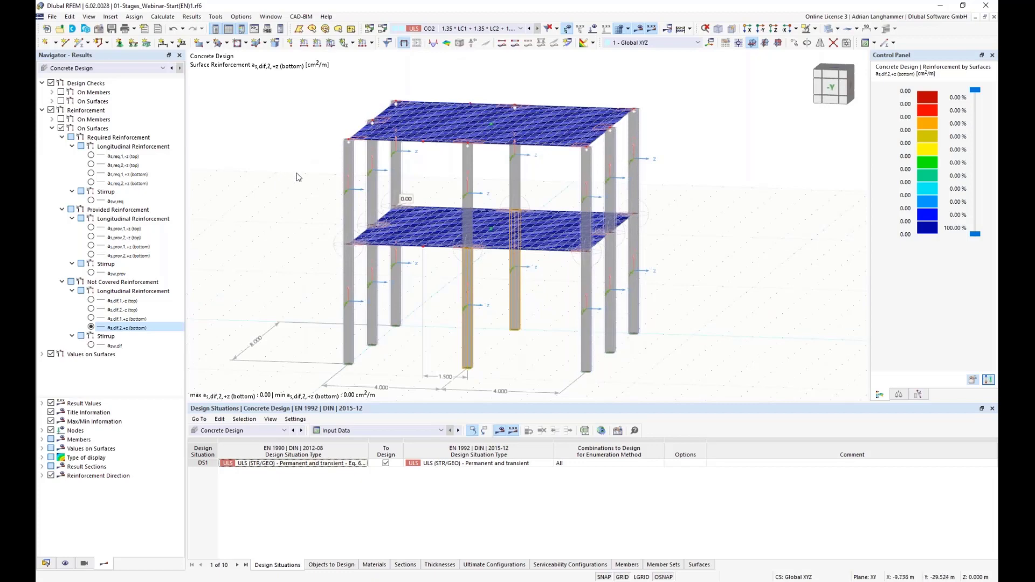
{"action": "middle_click_drag", "start_coordinate": [301, 168], "coordinate": [282, 164], "text": "ctrl"}
{"action": "left_click", "coordinate": [282, 164]}
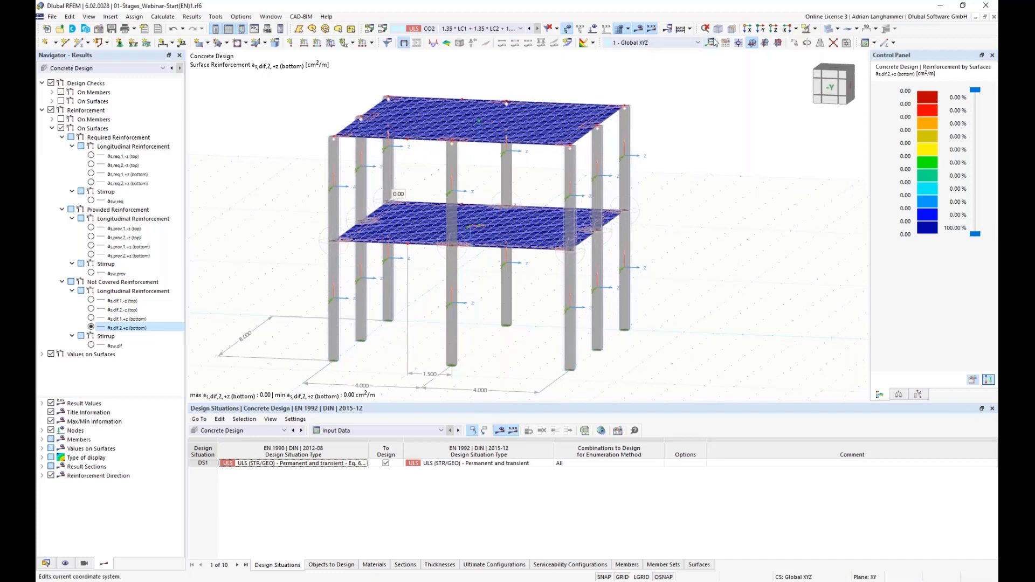
{"action": "left_click", "coordinate": [641, 30]}
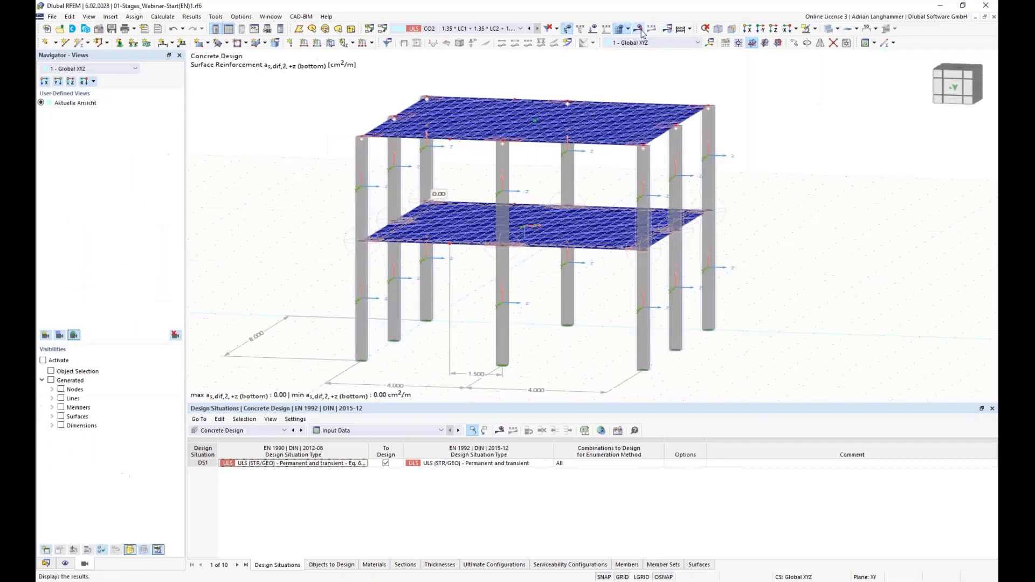
Step: Select the intermediate slab, Surface No. 1, to point it out between the two storeys
{"action": "middle_click_drag", "start_coordinate": [352, 163], "coordinate": [293, 169]}
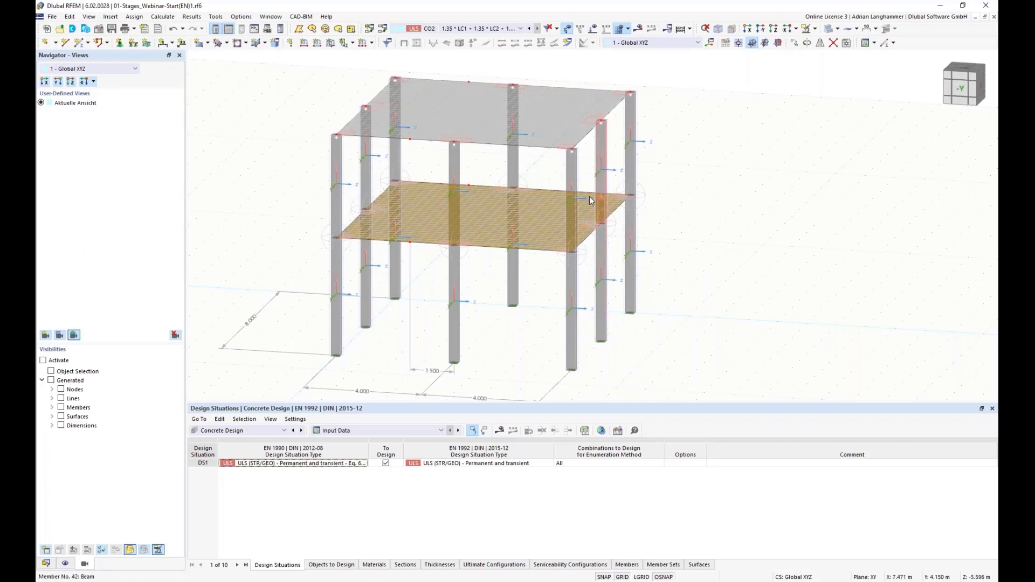
{"action": "middle_click_drag", "start_coordinate": [693, 346], "coordinate": [695, 313], "text": "ctrl"}
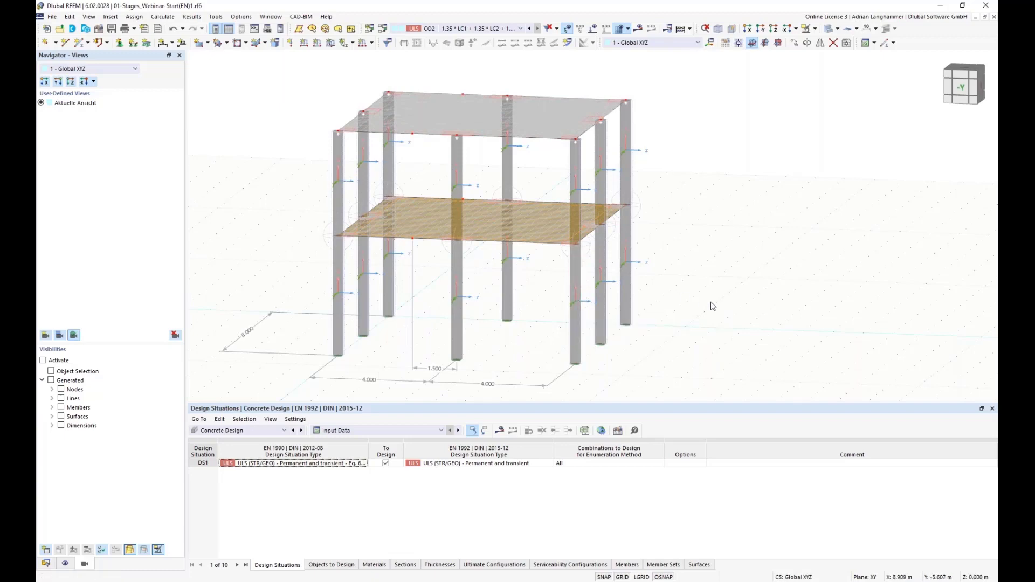
{"action": "scroll", "coordinate": [707, 270], "scroll_direction": "up", "scroll_amount": 3}
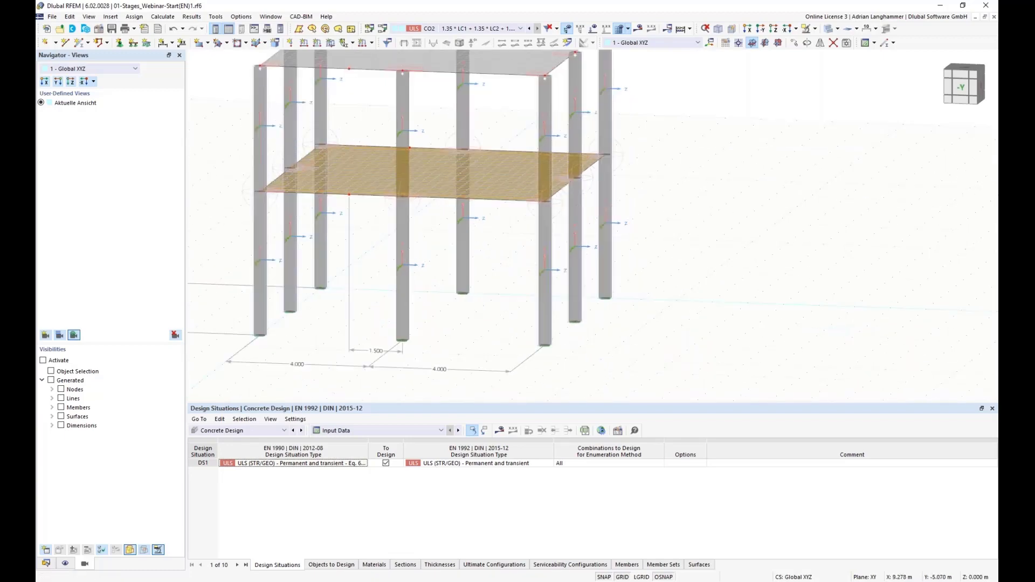
{"action": "scroll", "coordinate": [707, 268], "scroll_direction": "down", "scroll_amount": 1}
{"action": "left_click", "coordinate": [514, 257]}
{"action": "left_click", "coordinate": [527, 205]}
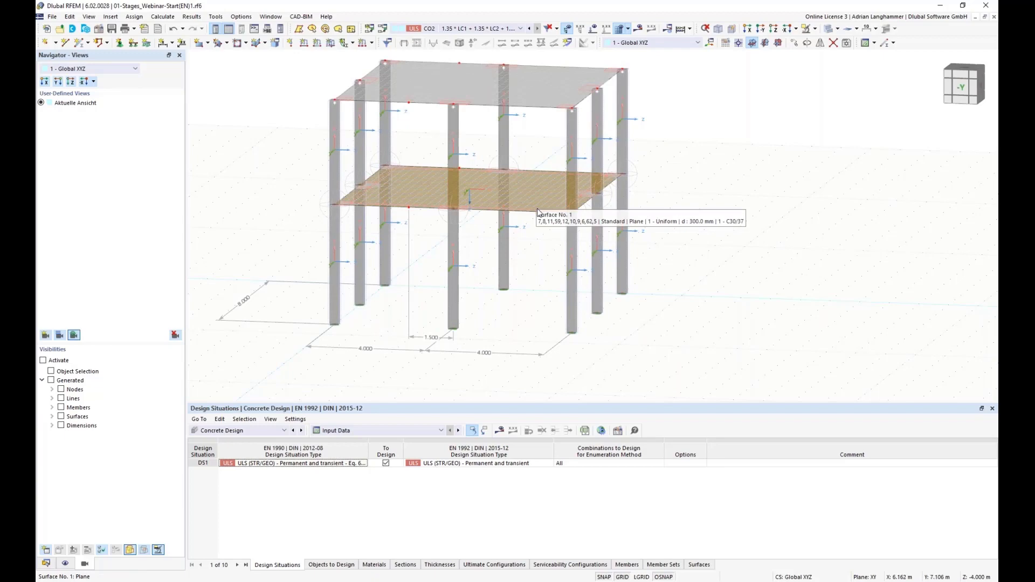
Step: Switch the navigator back to the model data tree
{"action": "middle_click_drag", "start_coordinate": [529, 249], "coordinate": [524, 227]}
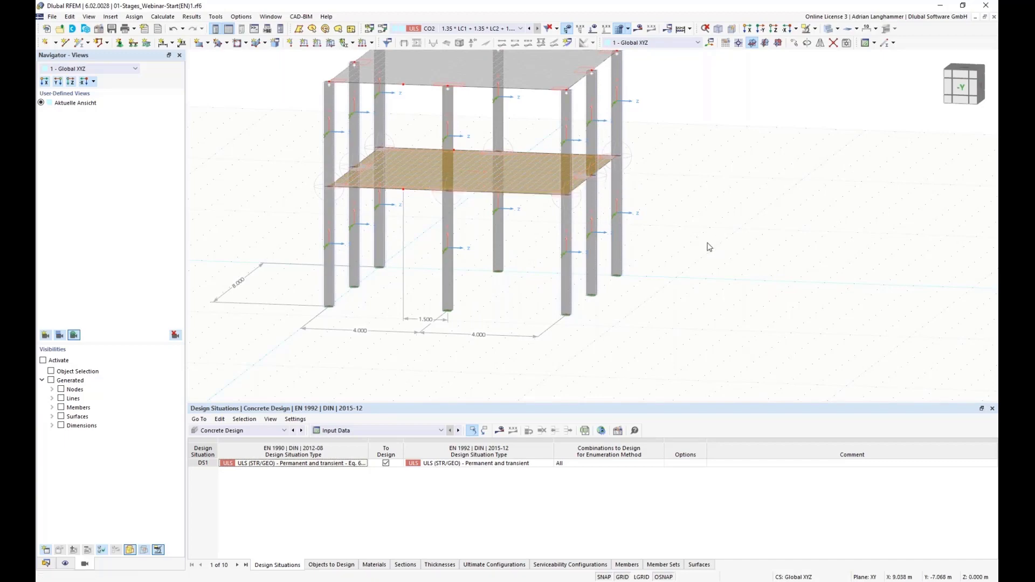
{"action": "middle_click_drag", "start_coordinate": [703, 235], "coordinate": [703, 262]}
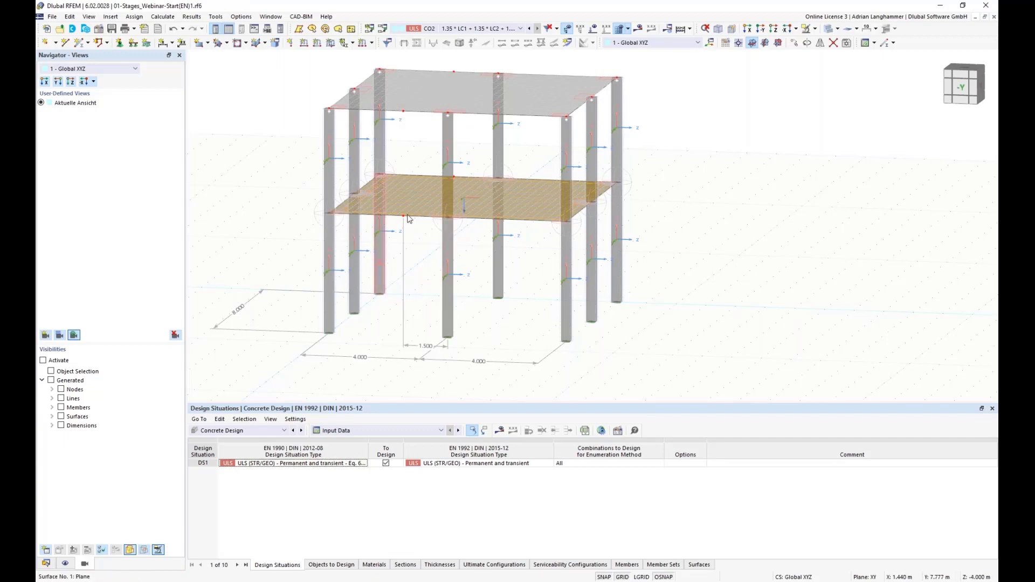
{"action": "middle_click_drag", "start_coordinate": [415, 263], "coordinate": [427, 251], "text": "ctrl"}
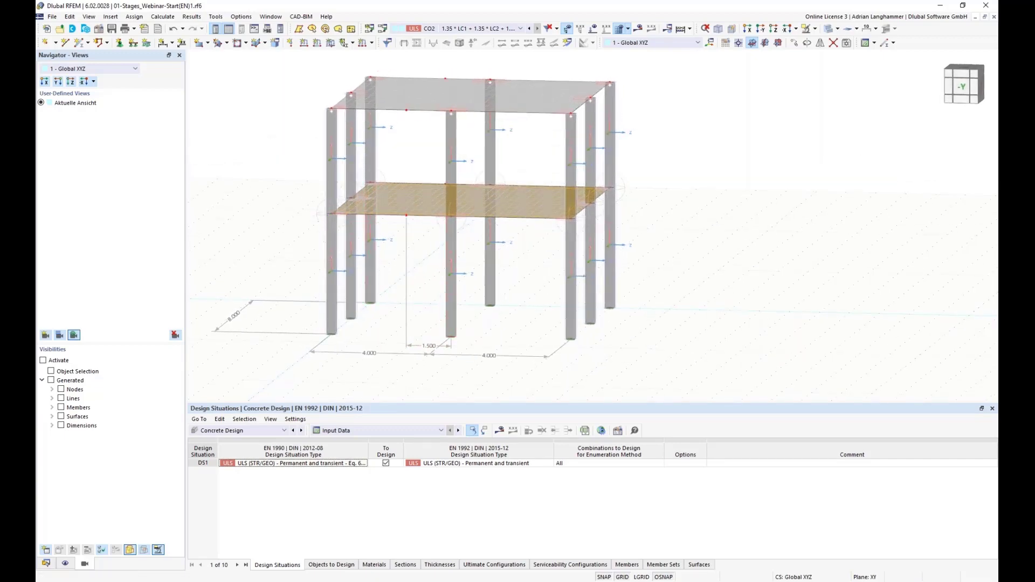
{"action": "left_click", "coordinate": [46, 564]}
{"action": "middle_click_drag", "start_coordinate": [250, 247], "coordinate": [247, 245], "text": "ctrl"}
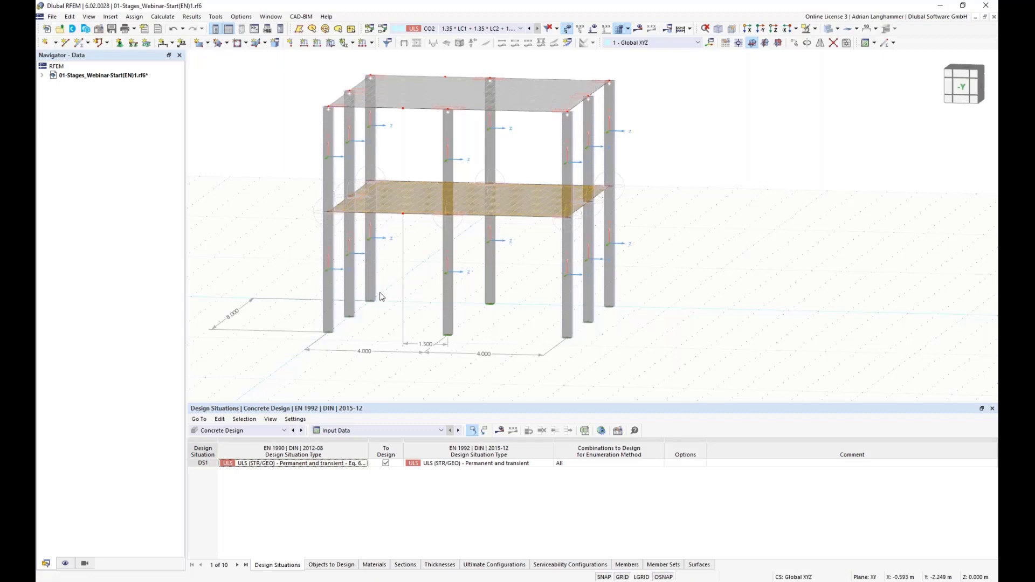
Step: Copy the nodal supports at the bases of the two middle front and back columns 1.5 m in the negative X direction
{"action": "left_click", "coordinate": [449, 336]}
{"action": "key", "text": "Escape"}
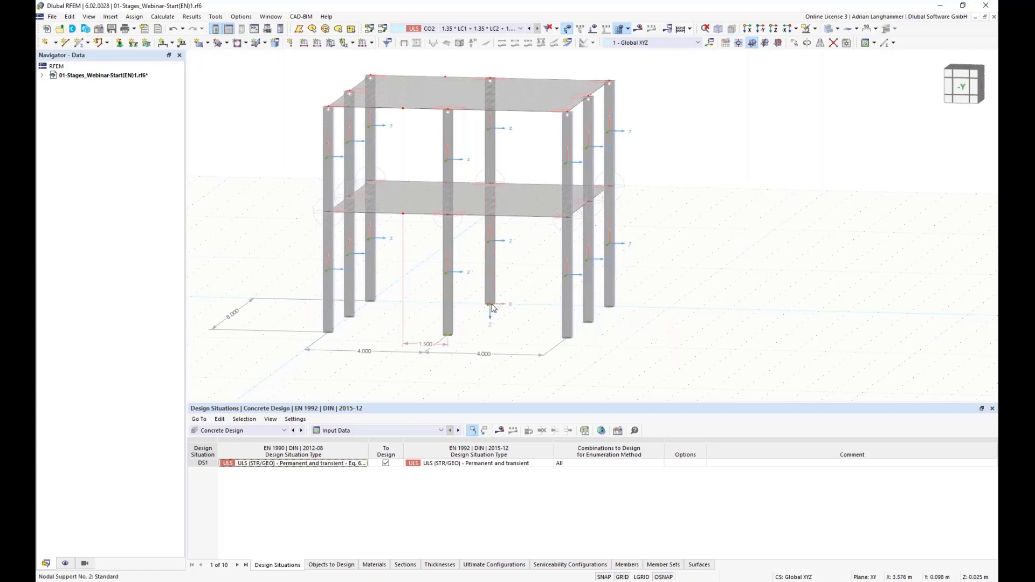
{"action": "left_click", "coordinate": [795, 43]}
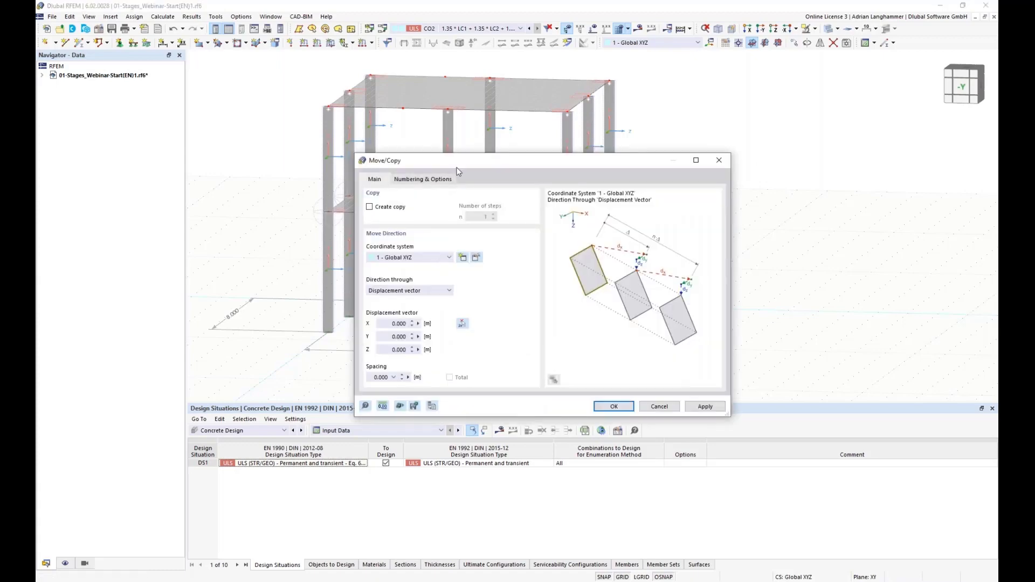
{"action": "left_click_drag", "start_coordinate": [462, 169], "coordinate": [675, 127]}
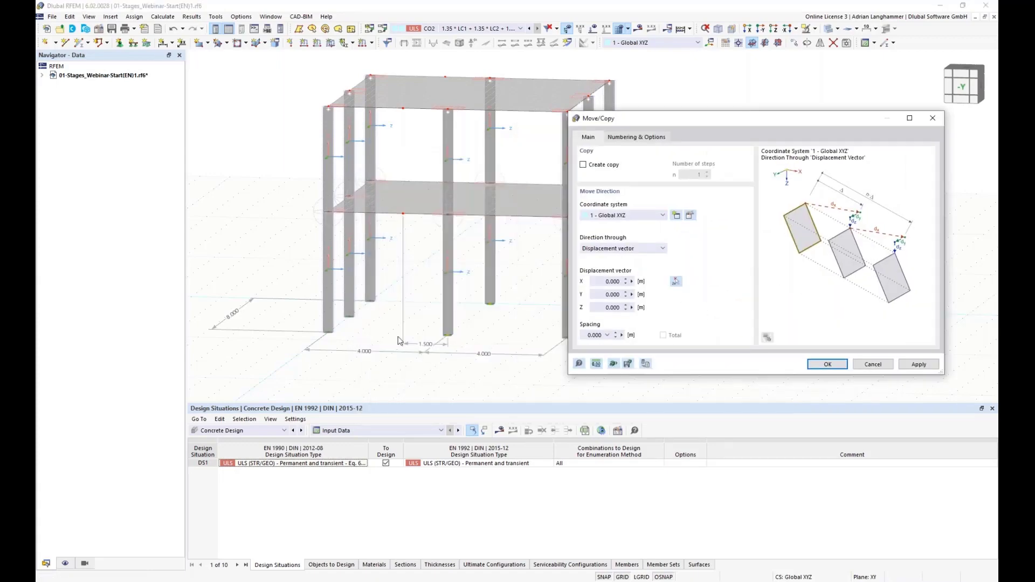
{"action": "left_click", "coordinate": [583, 165]}
{"action": "left_click", "coordinate": [605, 282]}
{"action": "key", "text": "BackSpace"}
{"action": "left_click", "coordinate": [817, 363]}
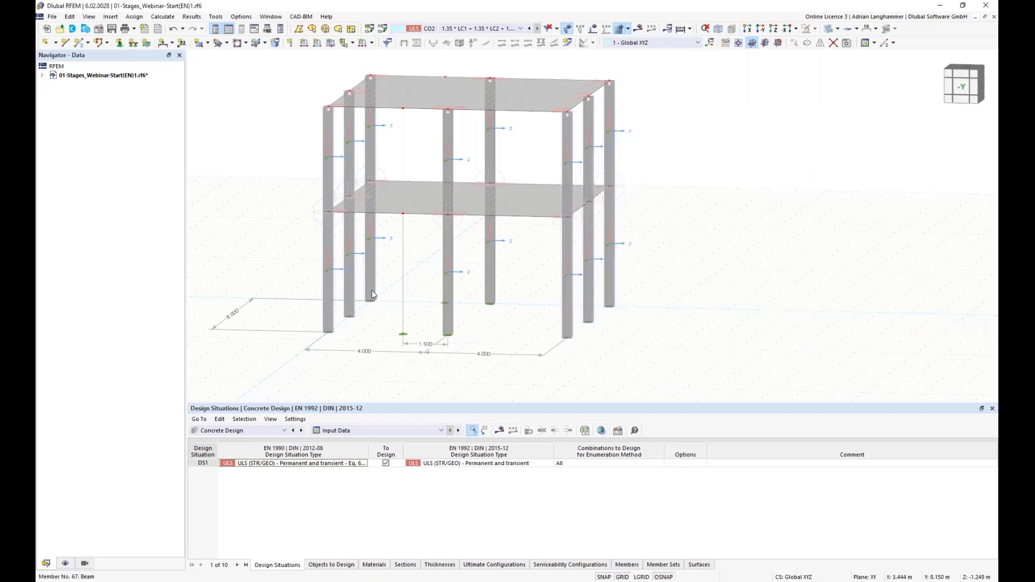
Step: Set up a new single beam member with a uniform section 2 - HEA 200 in S355J0H steel
{"action": "left_click", "coordinate": [81, 42]}
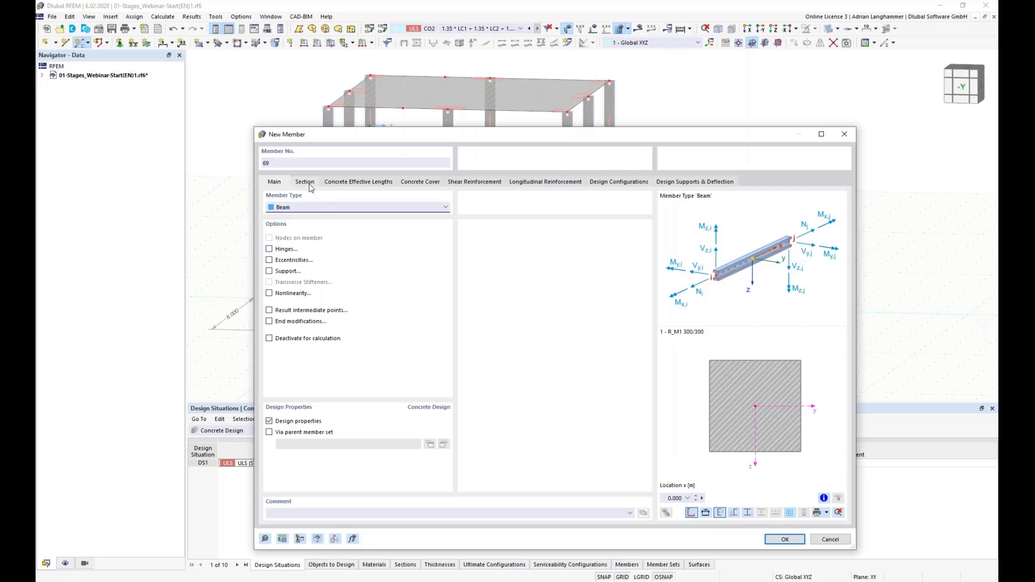
{"action": "left_click", "coordinate": [305, 182]}
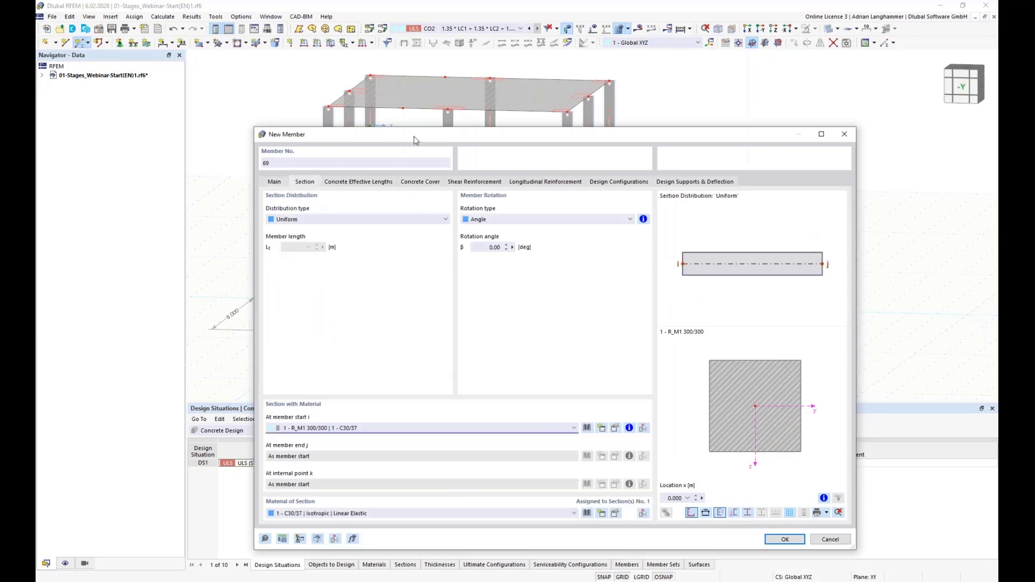
{"action": "left_click_drag", "start_coordinate": [416, 137], "coordinate": [380, 73]}
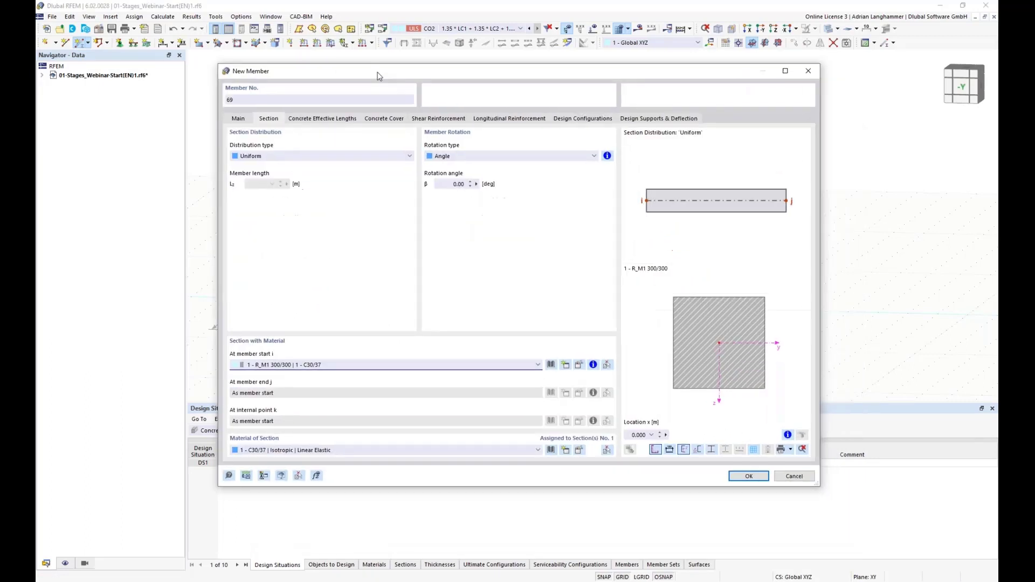
{"action": "left_click", "coordinate": [476, 362]}
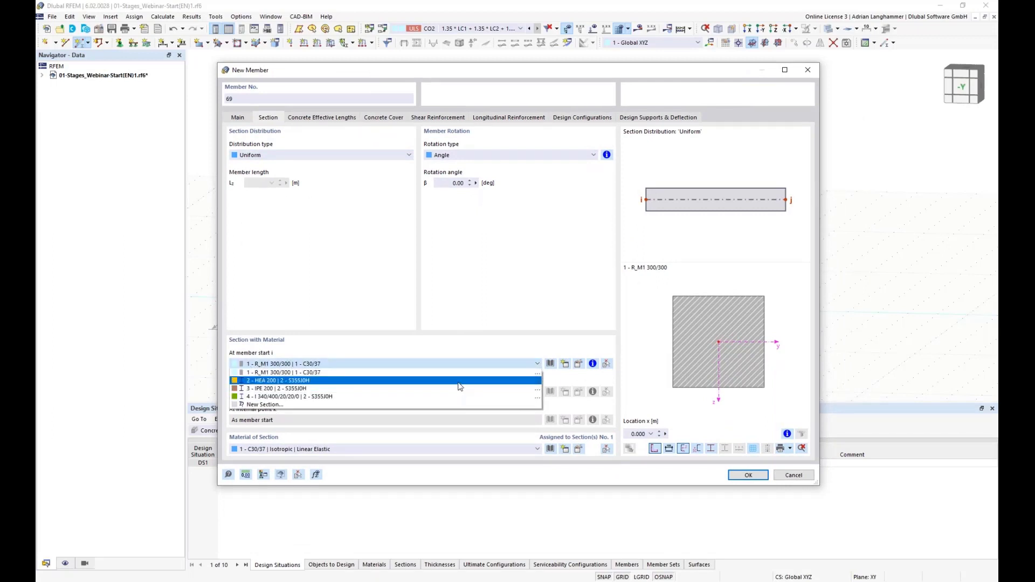
{"action": "left_click", "coordinate": [458, 381]}
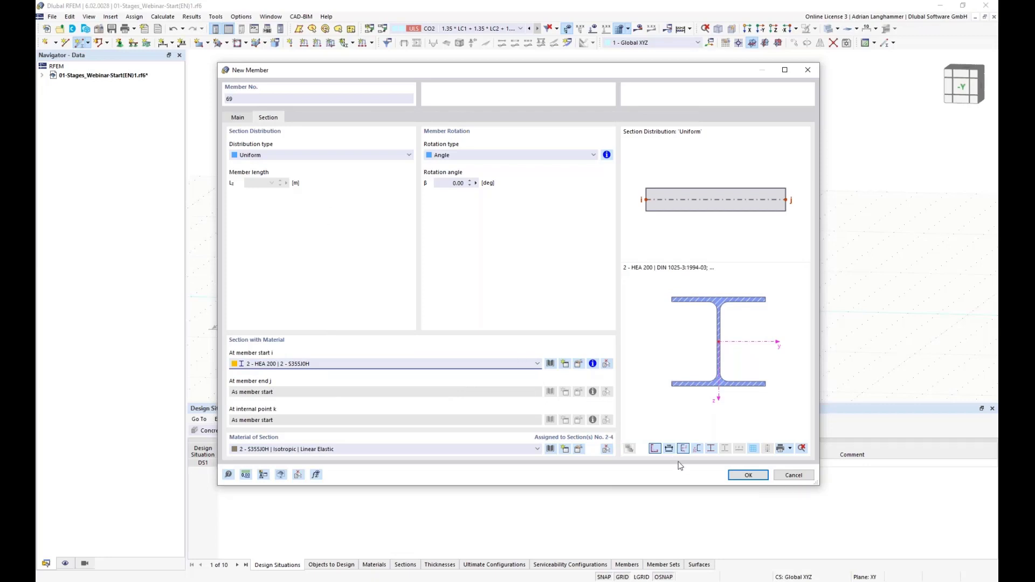
{"action": "left_click", "coordinate": [748, 476]}
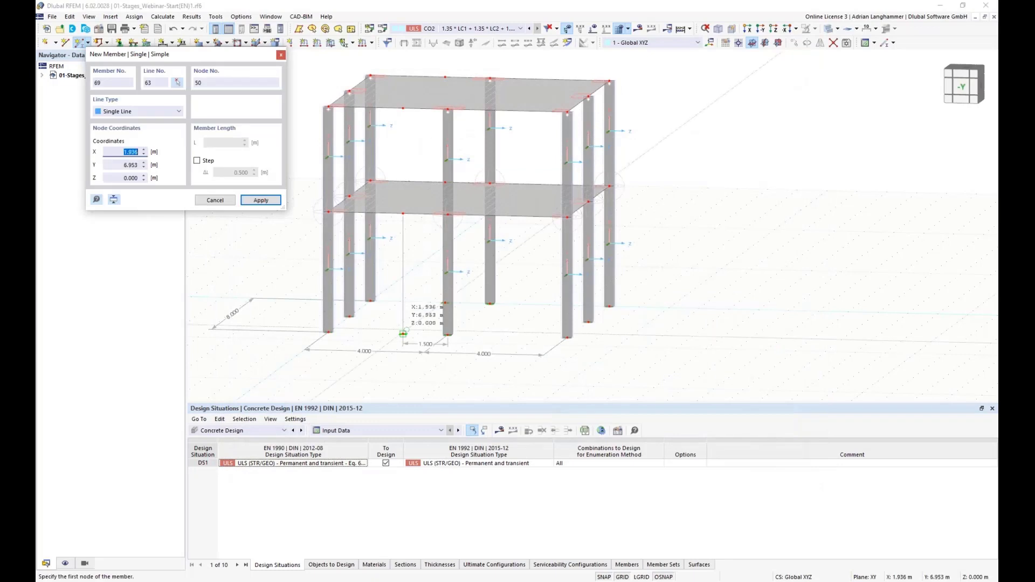
Step: Draw two vertical 4 m members from the copied supports up to the intermediate slab's edge nodes at X 2.000 m
{"action": "left_click", "coordinate": [412, 242]}
{"action": "left_click", "coordinate": [404, 215]}
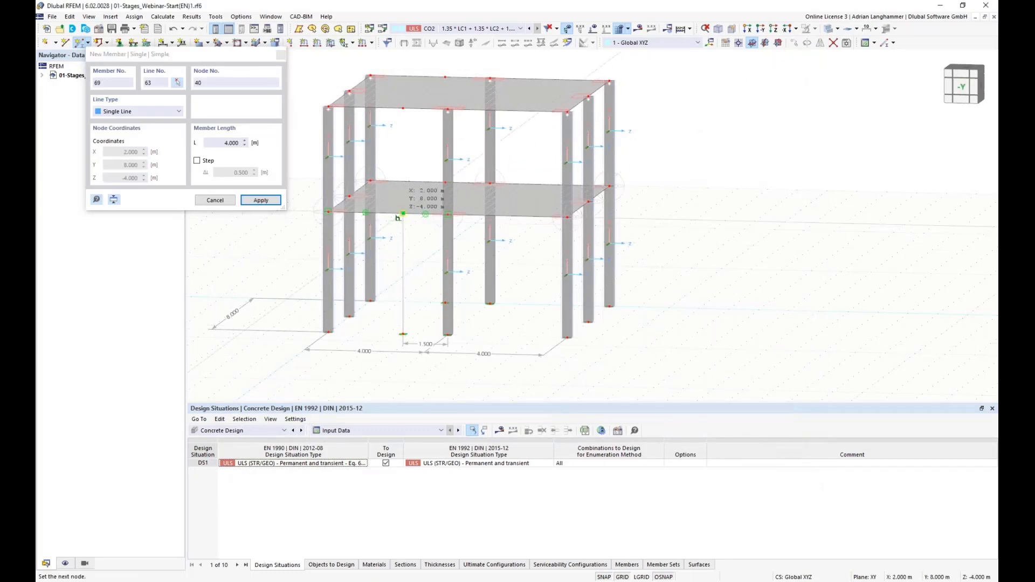
{"action": "left_click", "coordinate": [558, 339]}
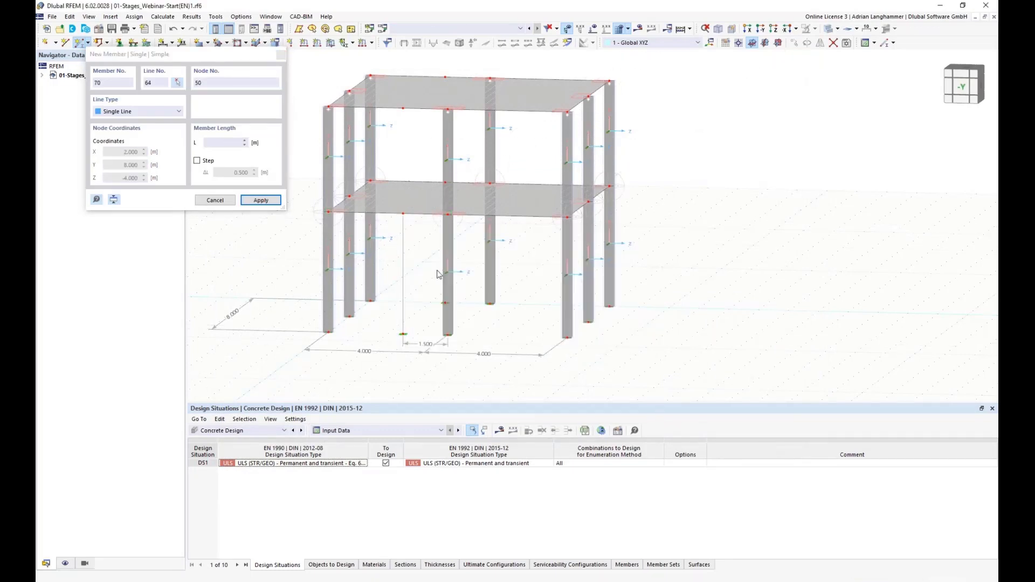
{"action": "middle_click_drag", "start_coordinate": [419, 286], "coordinate": [433, 290], "text": "ctrl"}
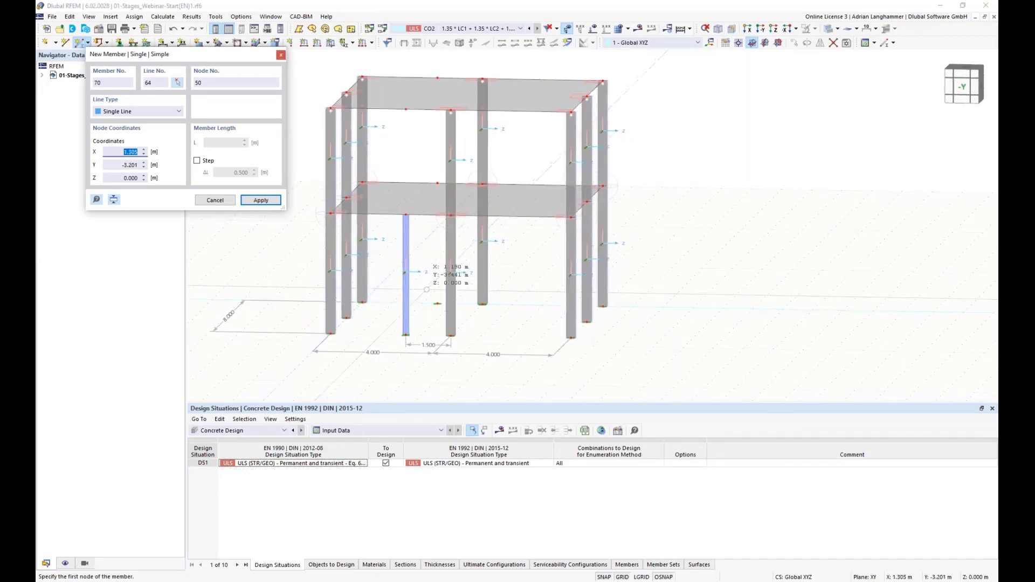
{"action": "left_click", "coordinate": [437, 303]}
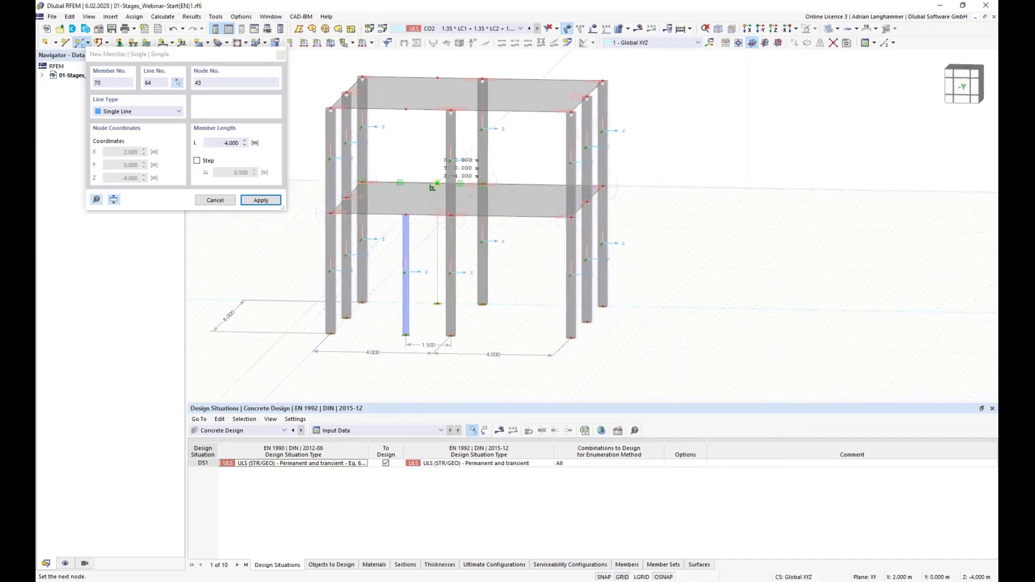
{"action": "left_click", "coordinate": [437, 183]}
{"action": "key", "text": "Escape"}
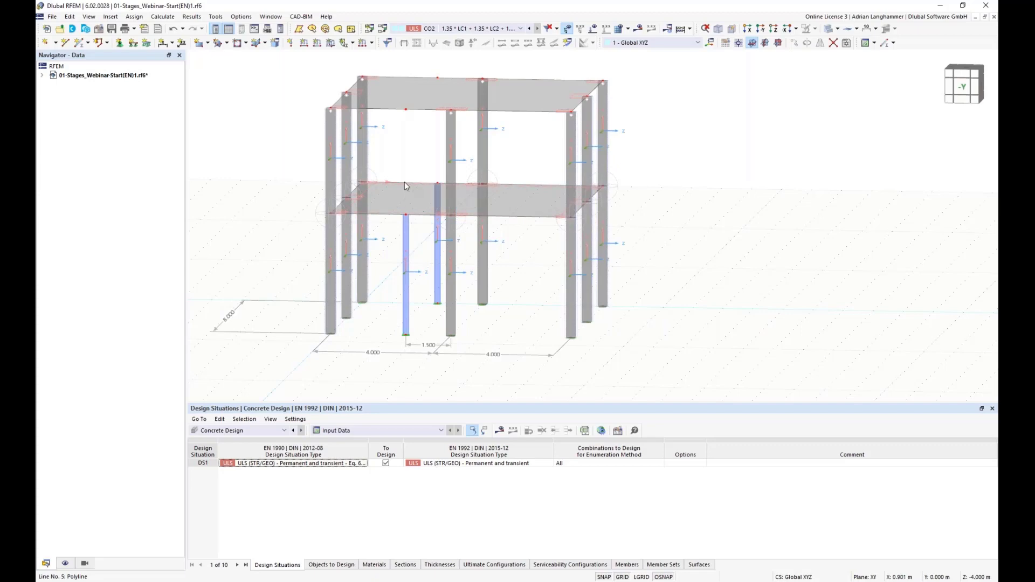
Step: Add beam members with an S355J0H steel section to the lines along both long edges of the intermediate slab
{"action": "middle_click_drag", "start_coordinate": [447, 208], "coordinate": [468, 164], "text": "ctrl"}
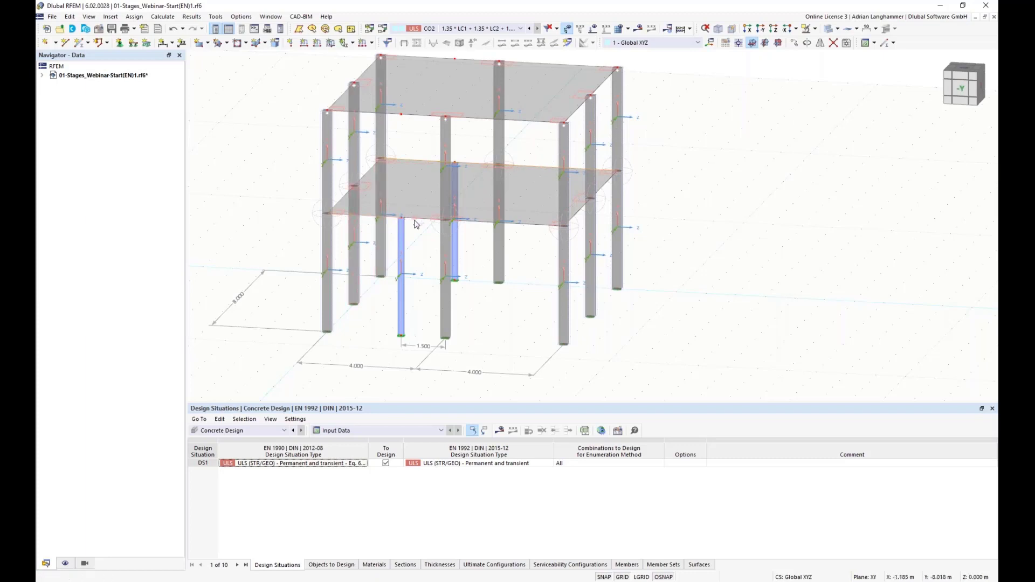
{"action": "right_click", "coordinate": [482, 226]}
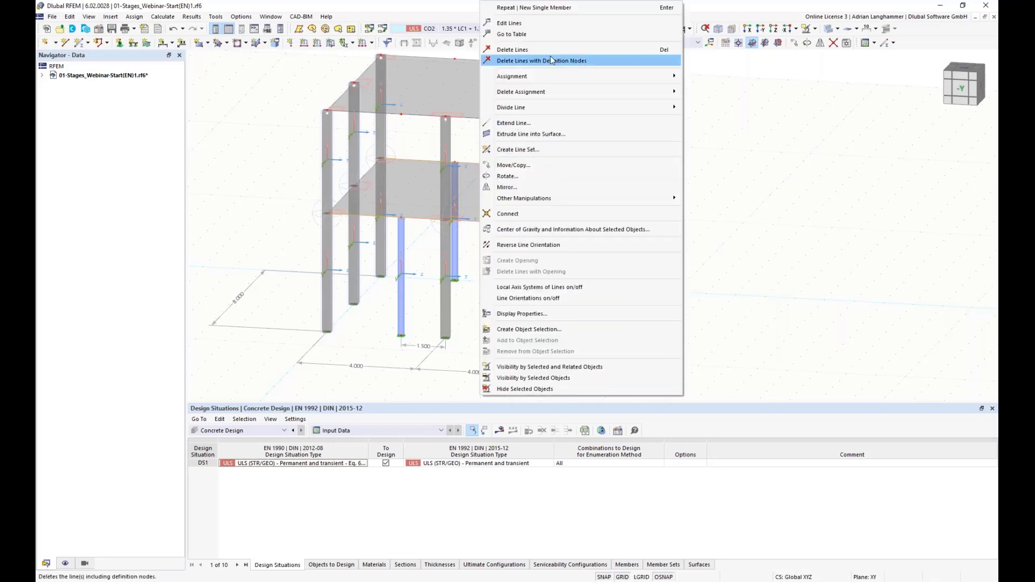
{"action": "left_click", "coordinate": [509, 23]}
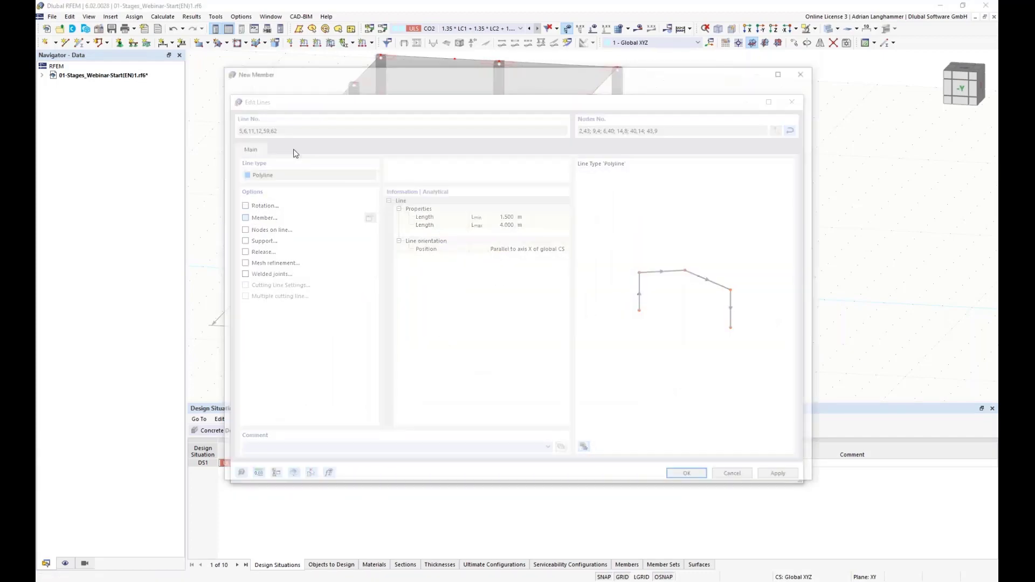
{"action": "left_click", "coordinate": [268, 117]}
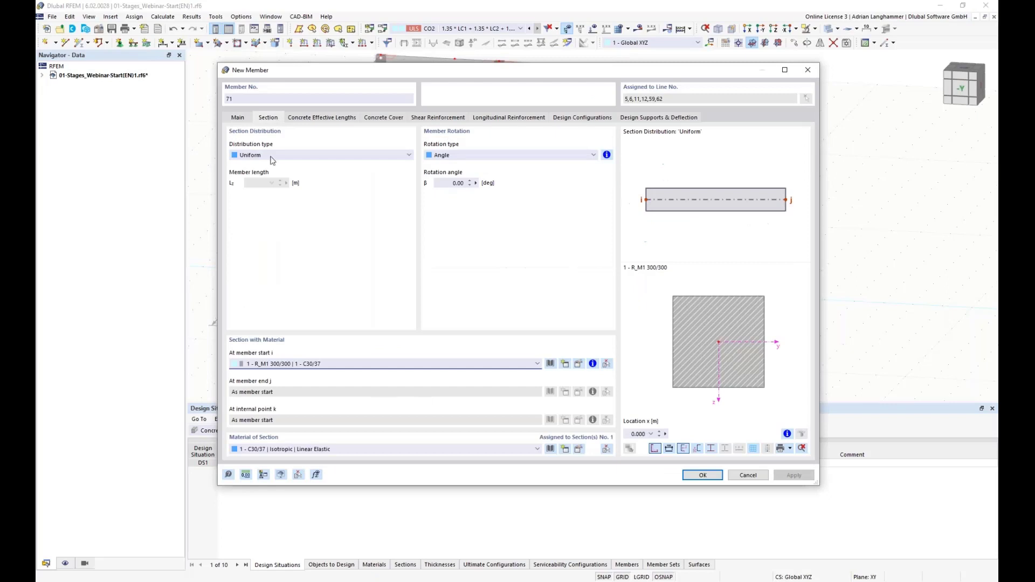
{"action": "left_click", "coordinate": [392, 367]}
{"action": "left_click", "coordinate": [385, 381]}
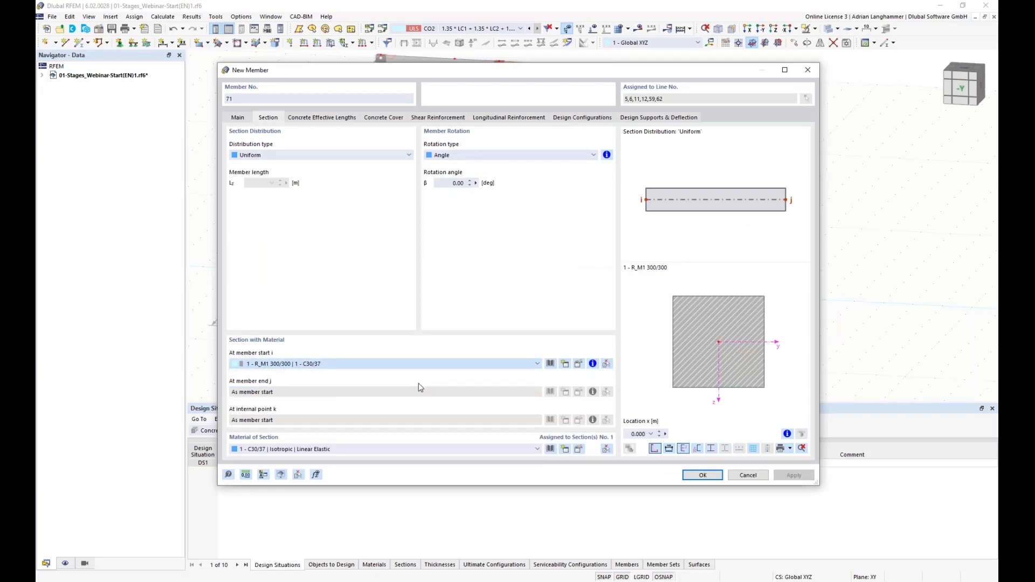
{"action": "left_click", "coordinate": [702, 475]}
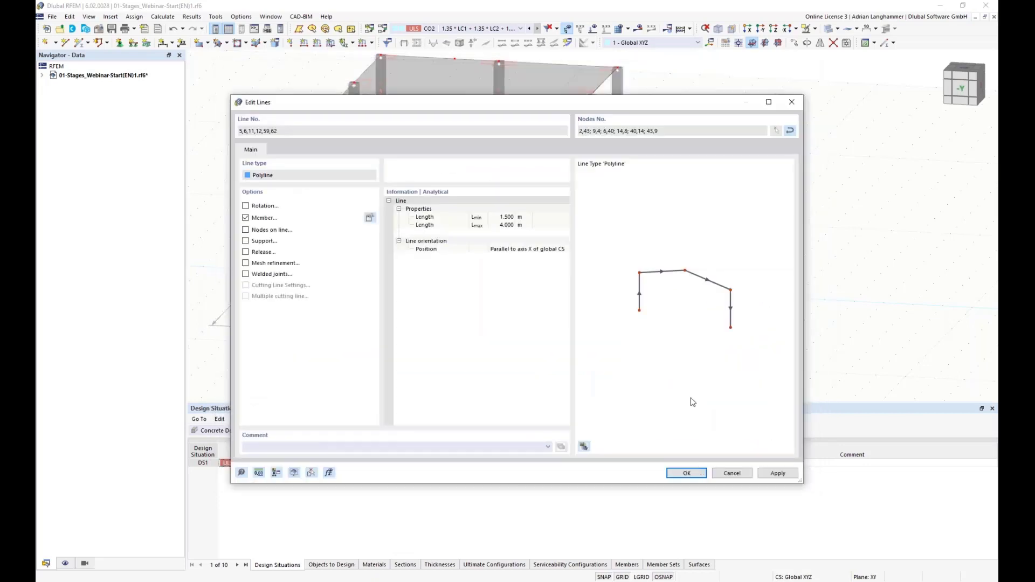
{"action": "key", "text": "Return"}
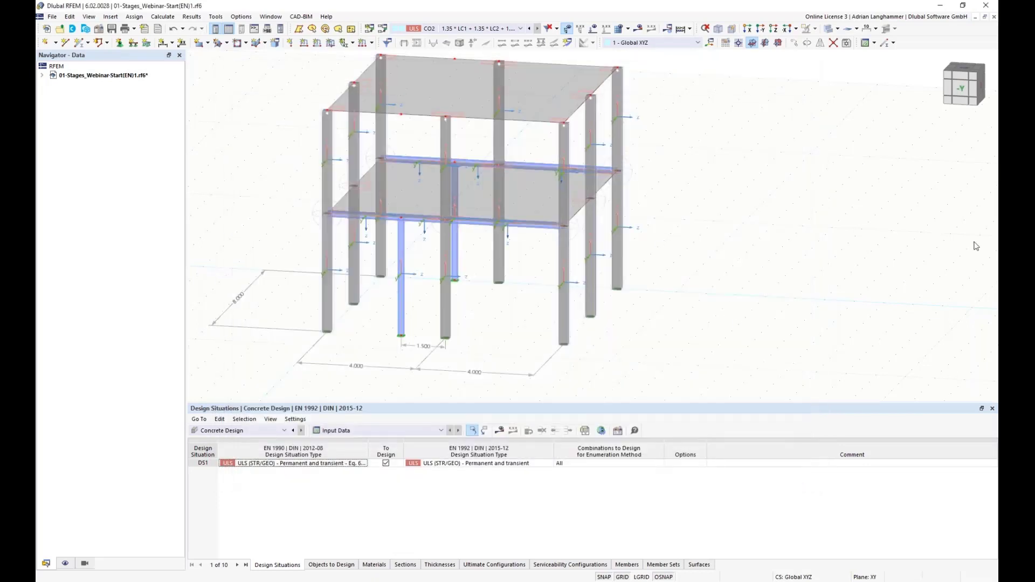
Step: Change the nodal support at the bases of the two new steel columns to support type 1
{"action": "middle_click_drag", "start_coordinate": [740, 256], "coordinate": [755, 240], "text": "ctrl"}
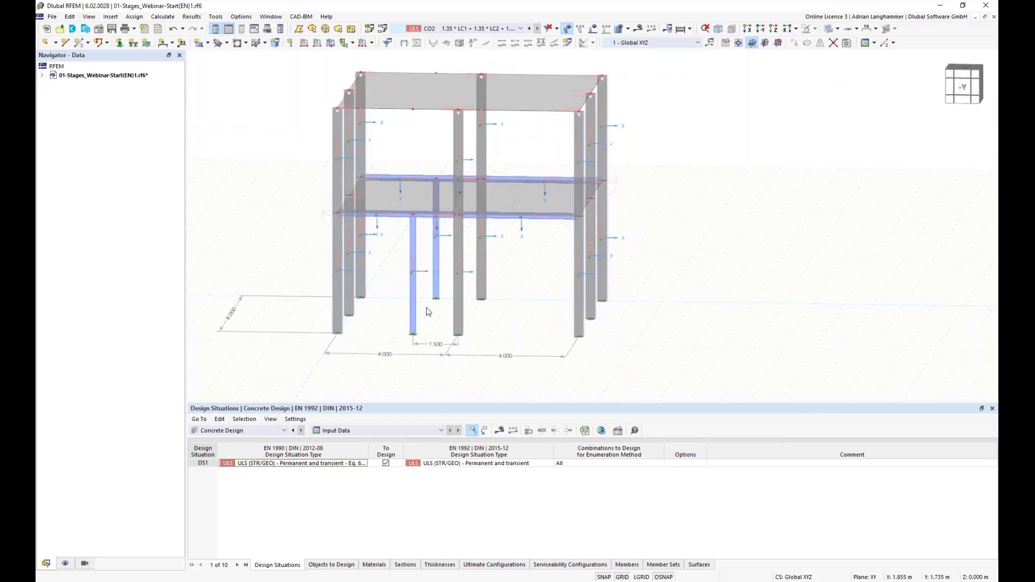
{"action": "scroll", "coordinate": [429, 312], "scroll_direction": "up", "scroll_amount": 5}
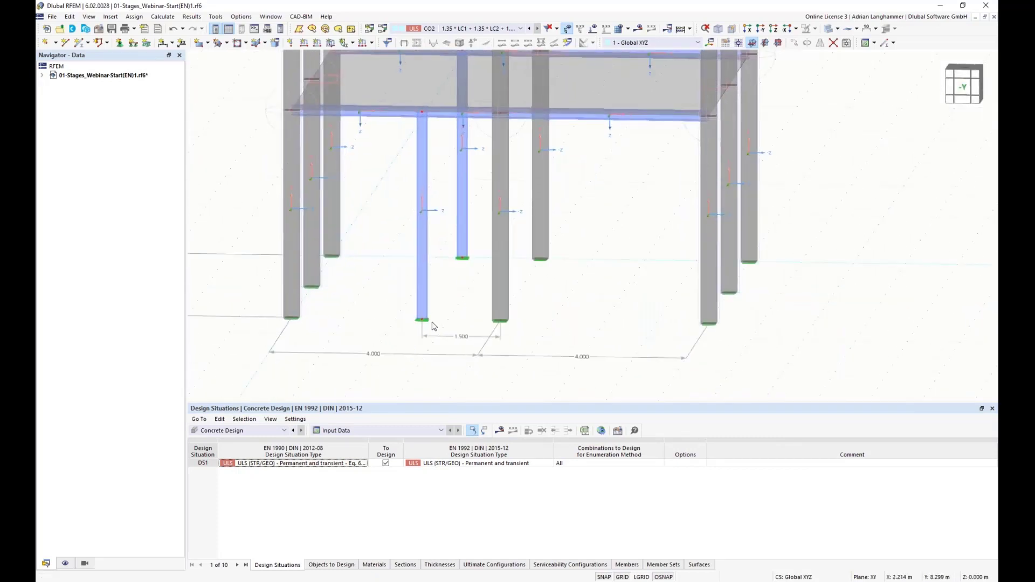
{"action": "right_click", "coordinate": [467, 259]}
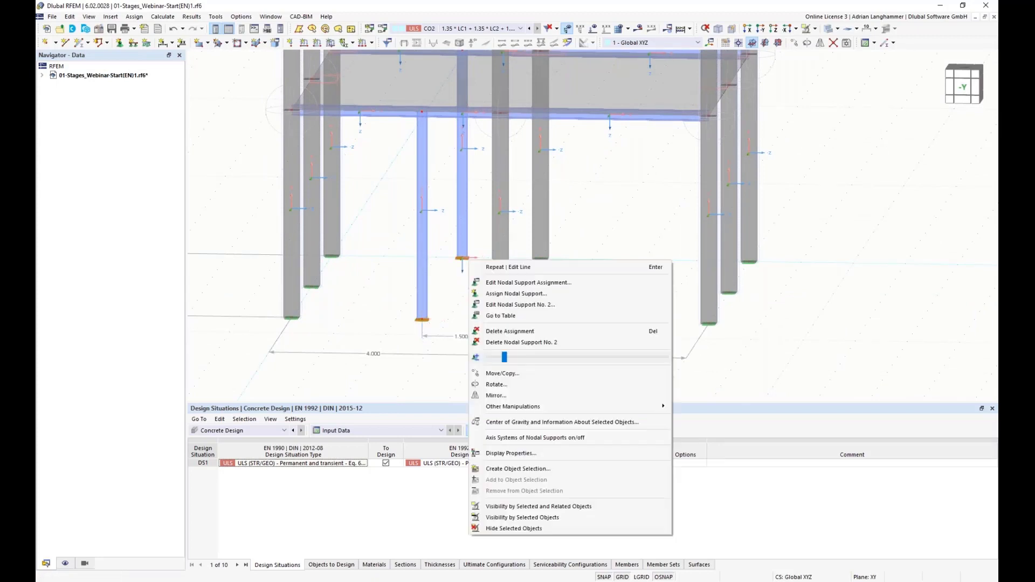
{"action": "left_click", "coordinate": [548, 284]}
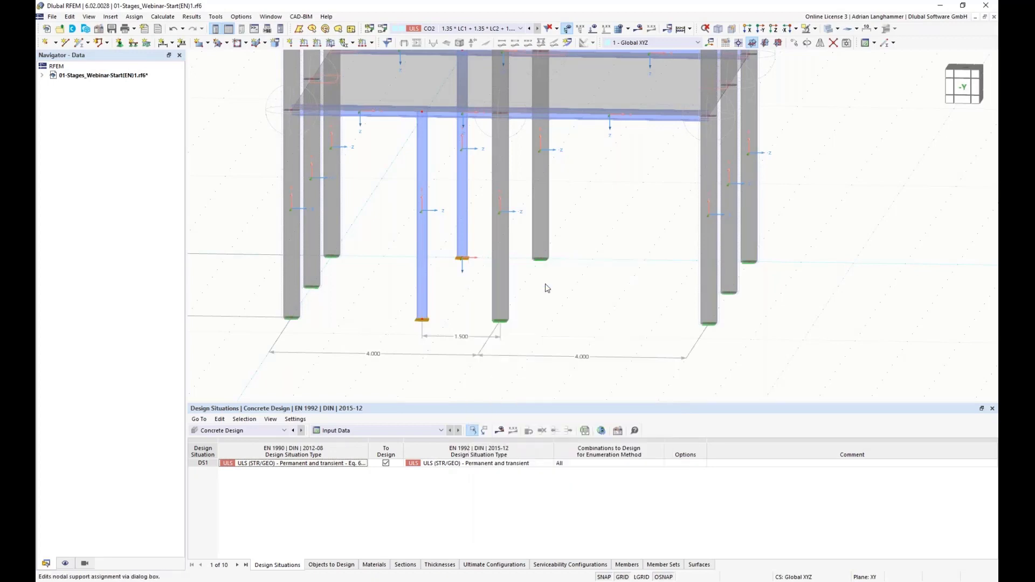
{"action": "left_click", "coordinate": [505, 191]}
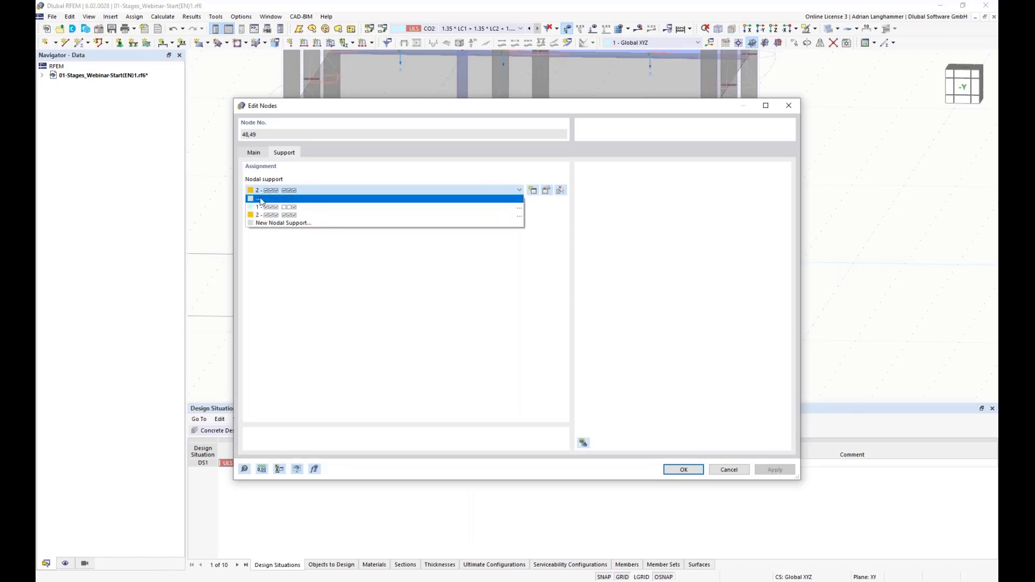
{"action": "left_click", "coordinate": [296, 207]}
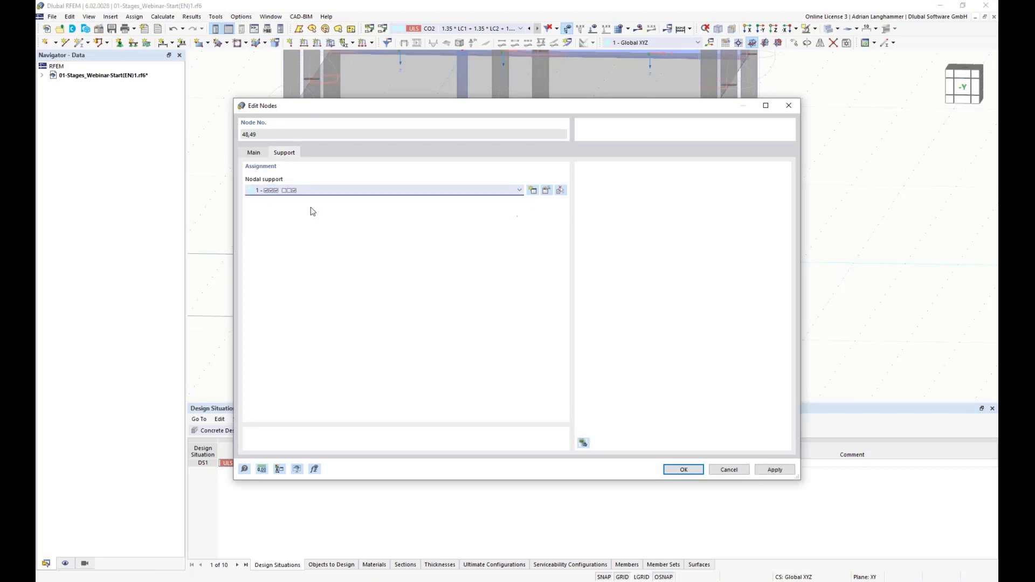
{"action": "left_click", "coordinate": [672, 468]}
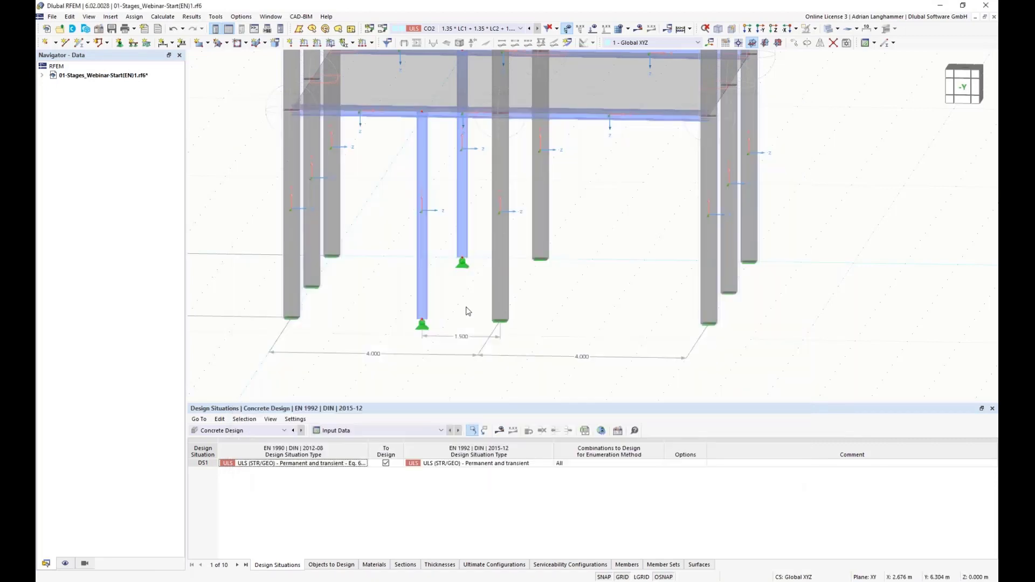
Step: Enable hinges on the two new steel columns and assign the existing member hinge 1 at their member end j
{"action": "mouse_move", "coordinate": [465, 307]}
{"action": "middle_mouse_down", "text": "ctrl"}
{"action": "mouse_move", "coordinate": [456, 298]}
{"action": "mouse_move", "coordinate": [479, 314]}
{"action": "middle_mouse_up", "text": "ctrl"}
{"action": "scroll", "coordinate": [455, 298], "scroll_direction": "up", "scroll_amount": 1}
{"action": "scroll", "coordinate": [480, 317], "scroll_direction": "down", "scroll_amount": 1}
{"action": "middle_click_drag", "start_coordinate": [479, 314], "coordinate": [483, 325]}
{"action": "left_click", "coordinate": [446, 199]}
{"action": "left_click", "coordinate": [502, 190], "text": "ctrl"}
{"action": "right_click", "coordinate": [501, 190]}
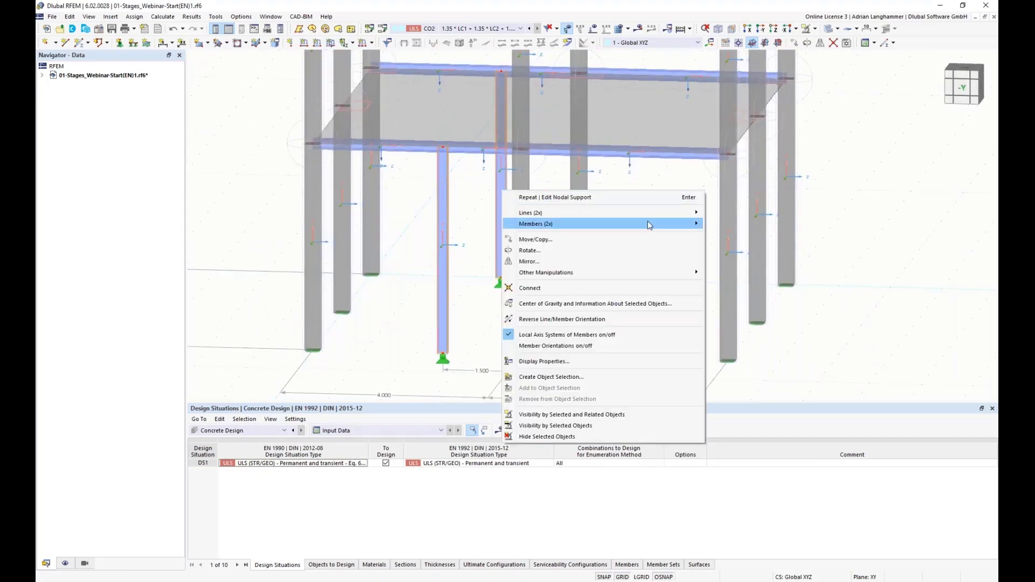
{"action": "mouse_move", "coordinate": [648, 221]}
{"action": "left_click", "coordinate": [768, 221]}
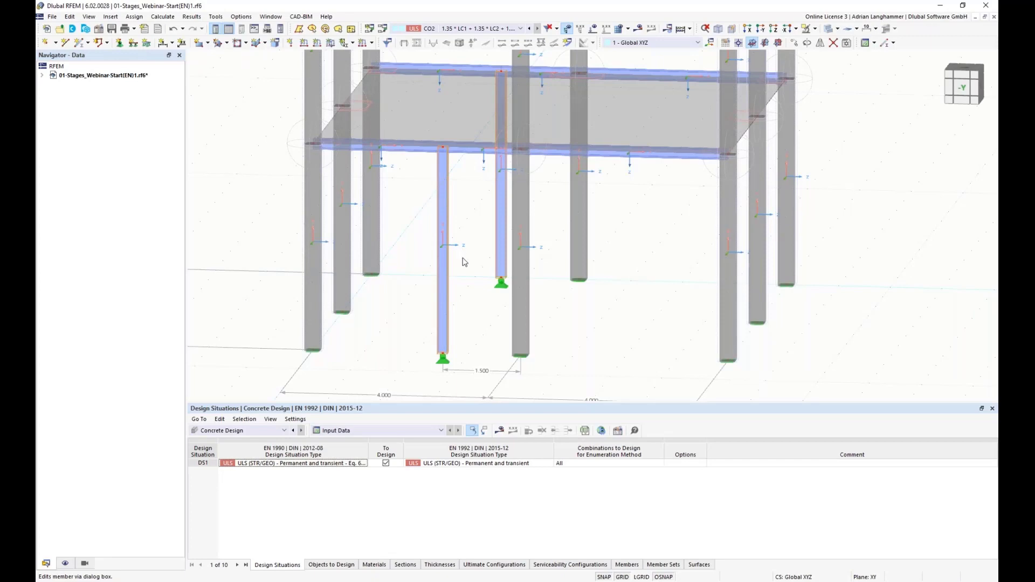
{"action": "left_click", "coordinate": [233, 185]}
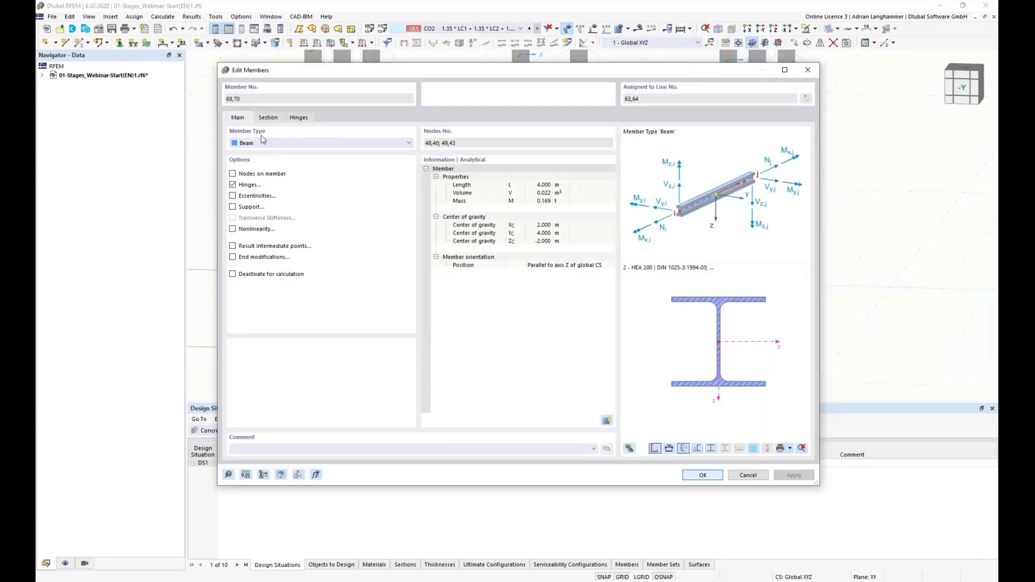
{"action": "left_click", "coordinate": [298, 118]}
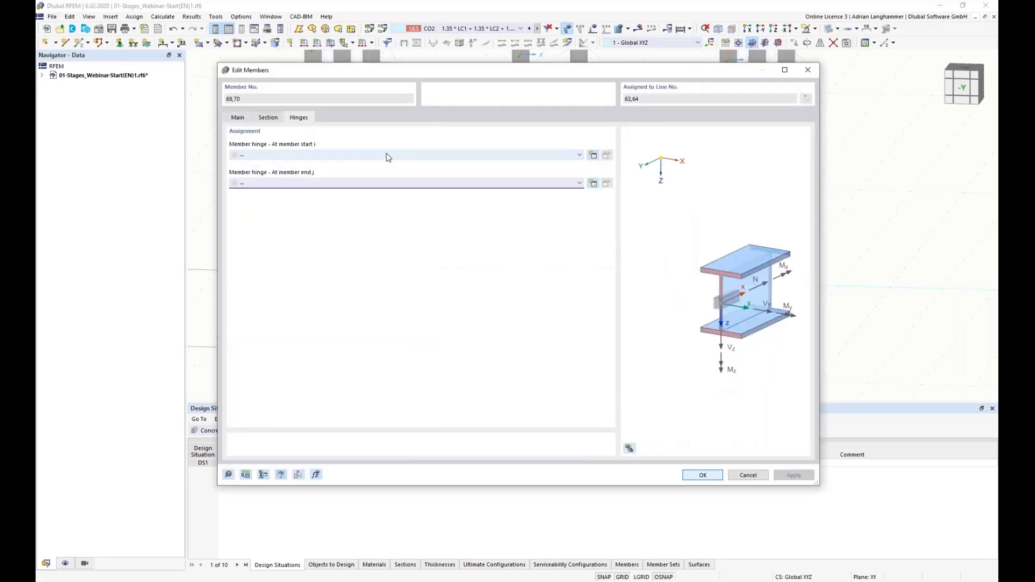
{"action": "left_click", "coordinate": [390, 183]}
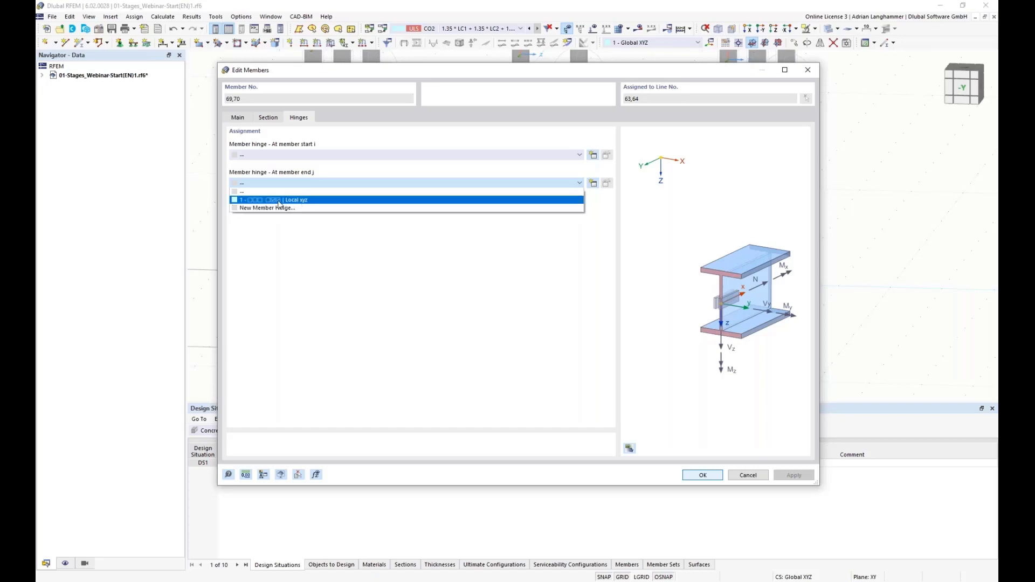
{"action": "left_click", "coordinate": [278, 201]}
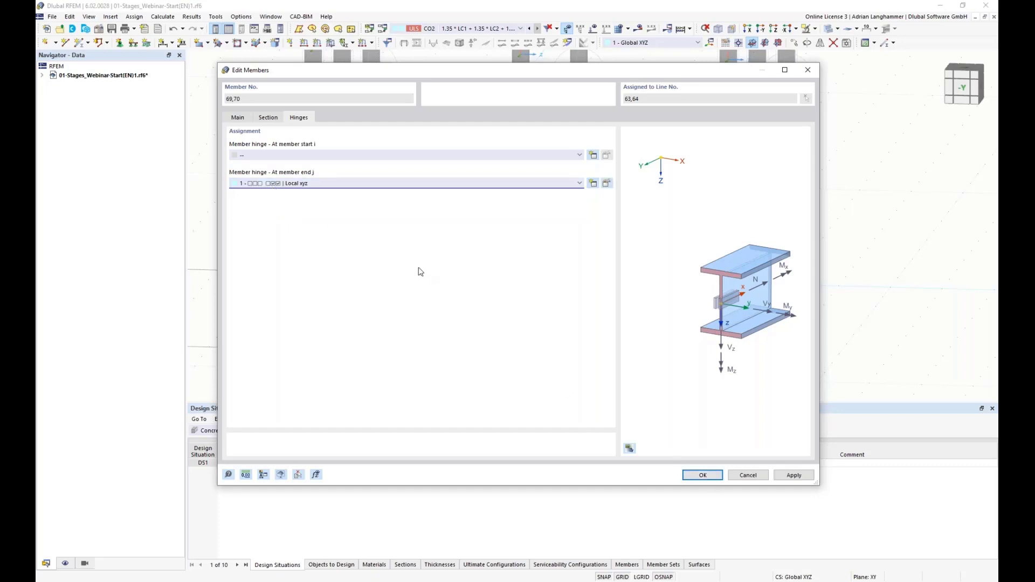
{"action": "left_click", "coordinate": [703, 476]}
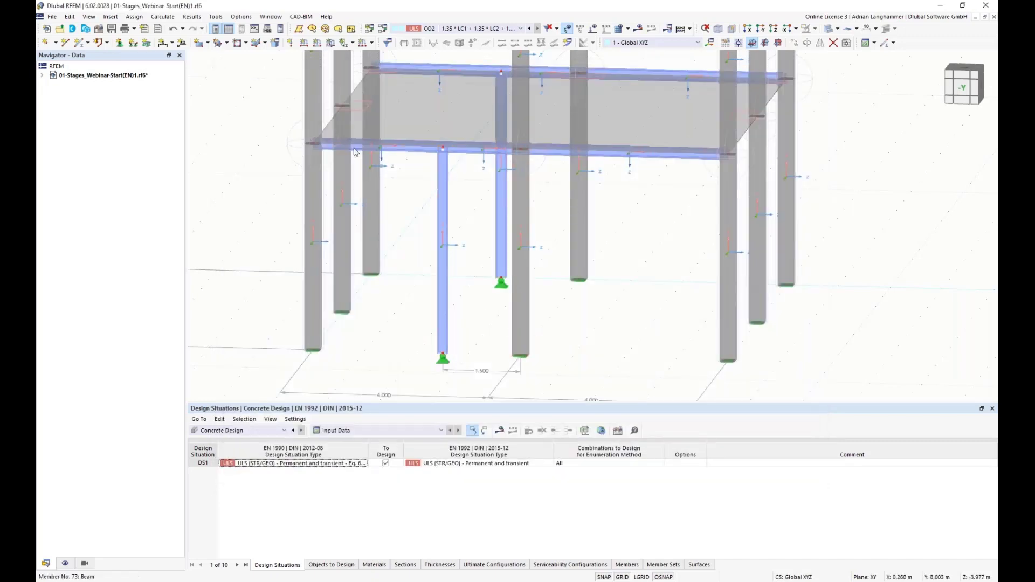
Step: Enable hinges on the two 2.5 m steel edge beams and assign member hinge 1 at their member start i
{"action": "right_click", "coordinate": [409, 67]}
{"action": "mouse_move", "coordinate": [563, 97]}
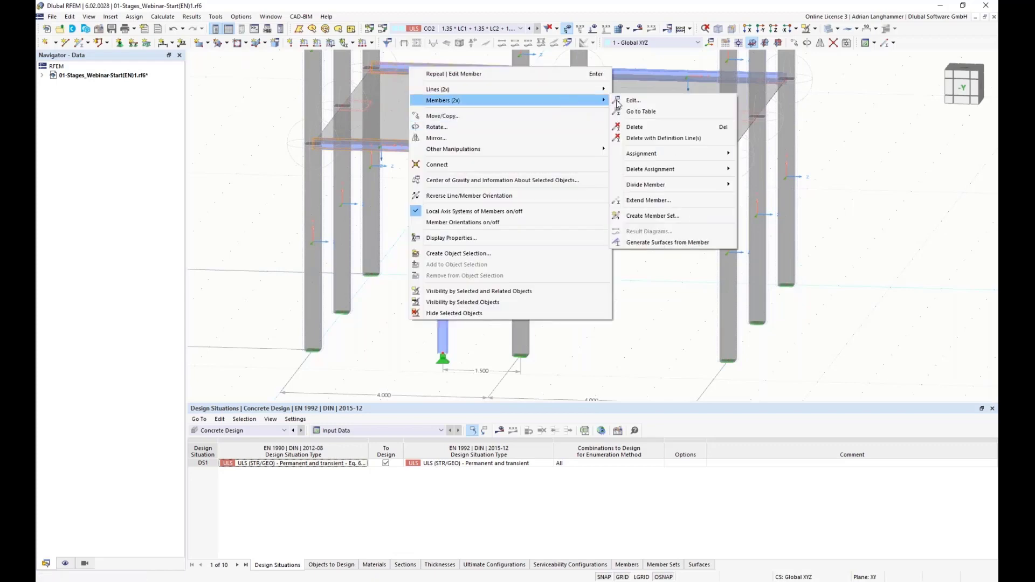
{"action": "left_click", "coordinate": [620, 102]}
{"action": "left_click", "coordinate": [233, 185]}
{"action": "left_click", "coordinate": [268, 118]}
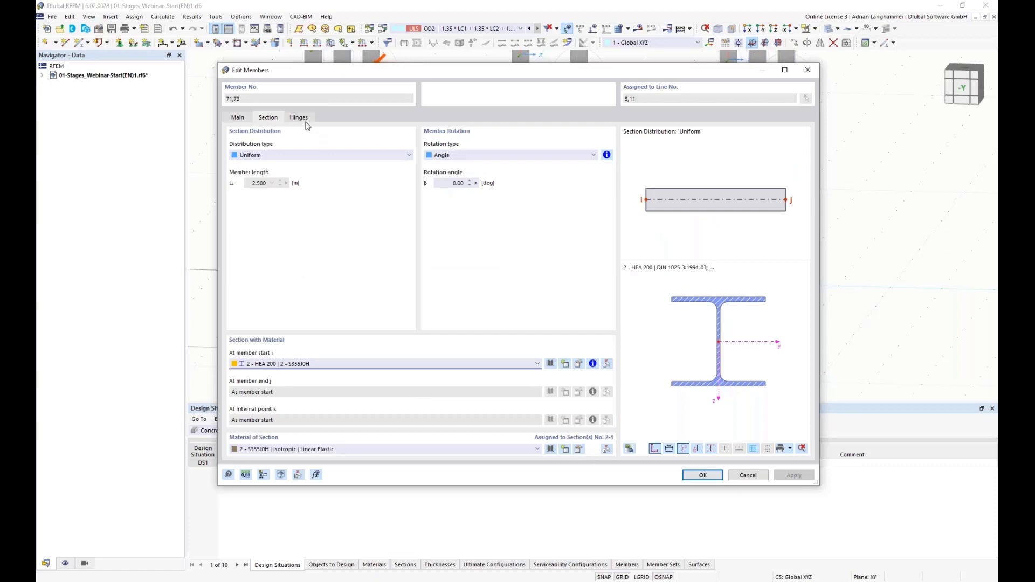
{"action": "left_click", "coordinate": [300, 118]}
{"action": "left_click", "coordinate": [365, 156]}
{"action": "left_click", "coordinate": [362, 177]}
{"action": "left_click", "coordinate": [701, 475]}
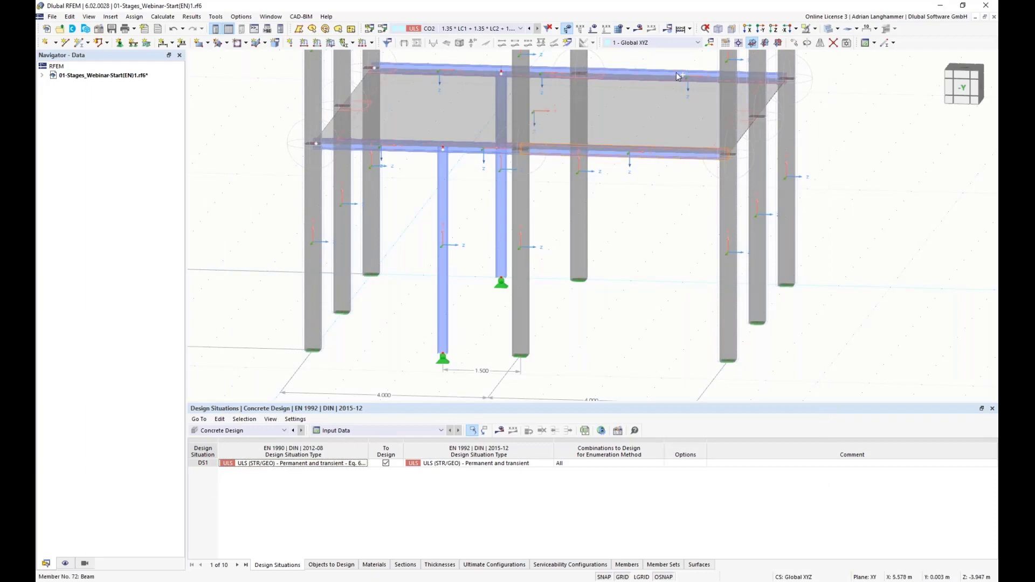
Step: Enable hinges on the two 4 m steel edge beams and assign member hinge 1 at their member end j
{"action": "right_click", "coordinate": [674, 73]}
{"action": "mouse_move", "coordinate": [707, 107]}
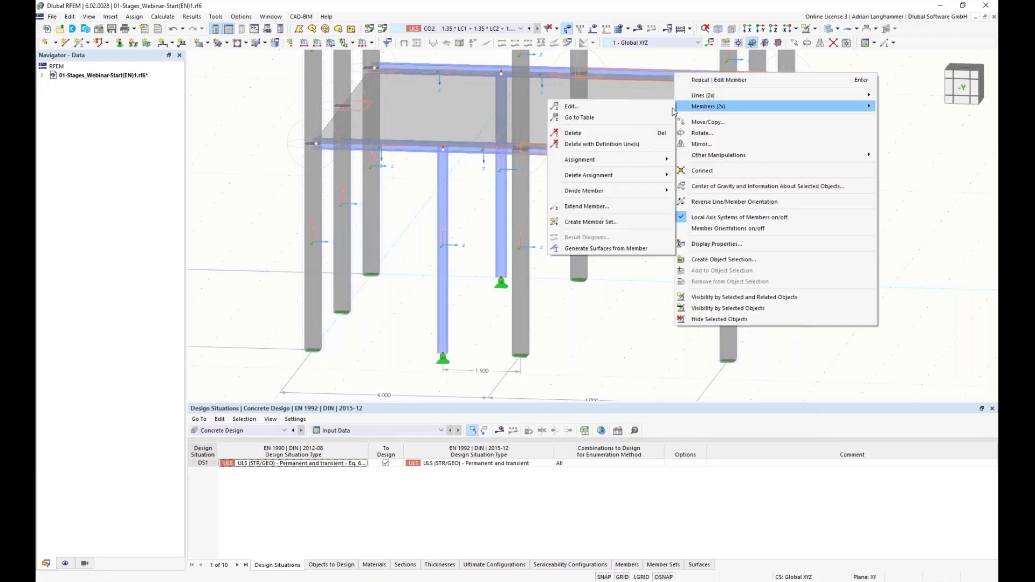
{"action": "left_click", "coordinate": [572, 107]}
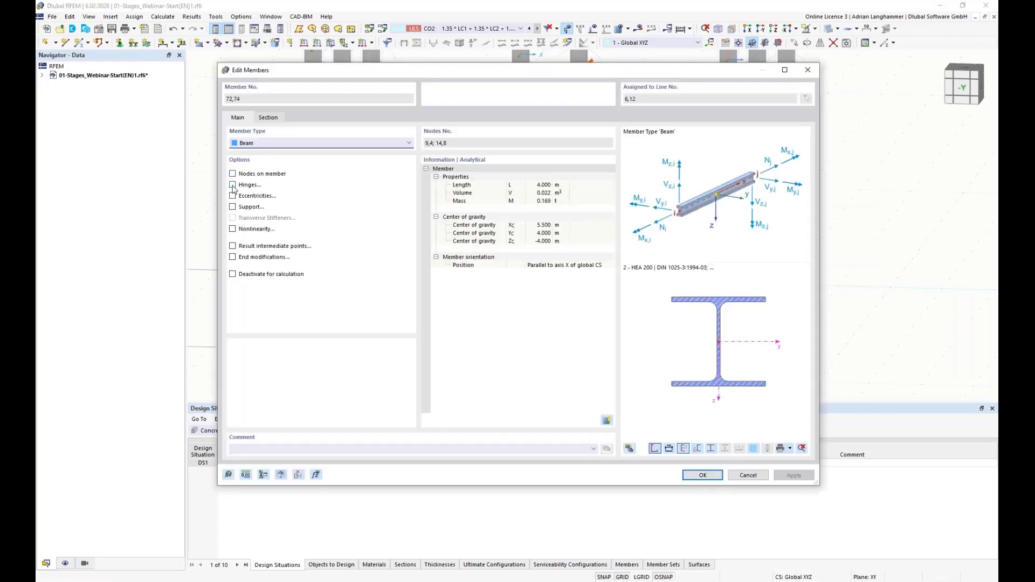
{"action": "left_click", "coordinate": [300, 117]}
{"action": "left_click", "coordinate": [277, 184]}
{"action": "left_click", "coordinate": [302, 202]}
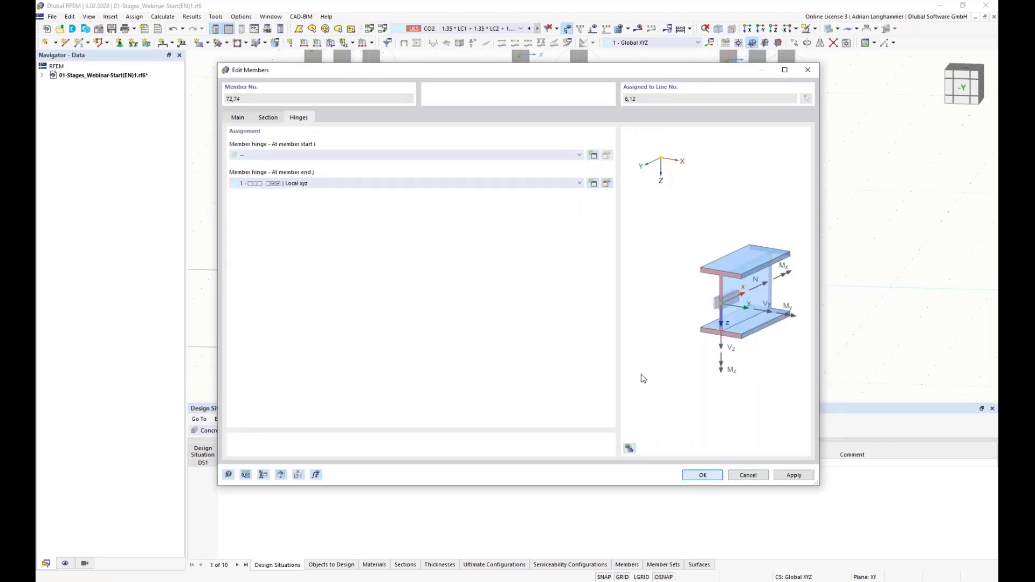
{"action": "key", "text": "Return"}
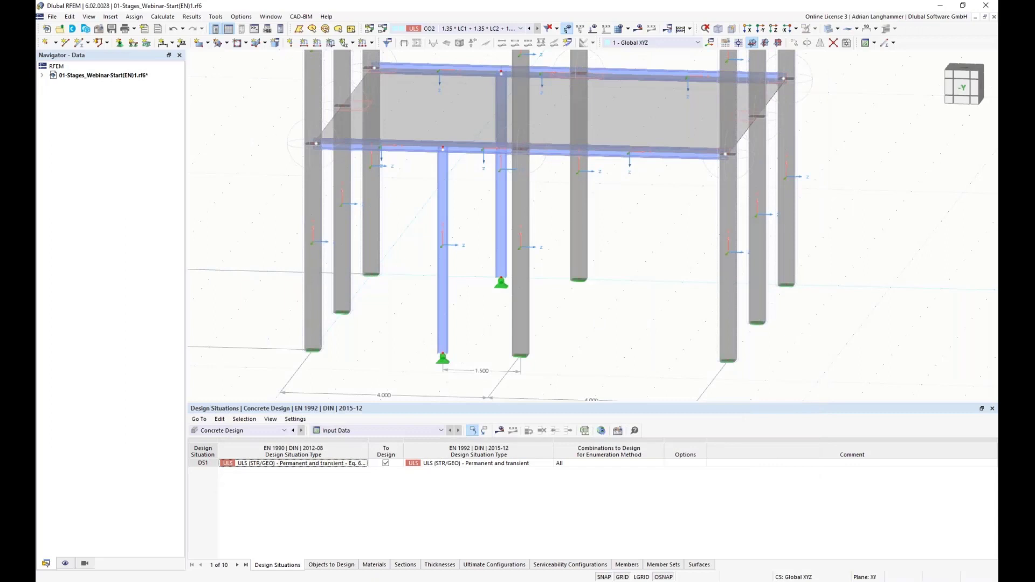
Step: Enable eccentricities for all six steel edge beams and start a new member eccentricity for their member start i
{"action": "middle_click_drag", "start_coordinate": [488, 219], "coordinate": [497, 231]}
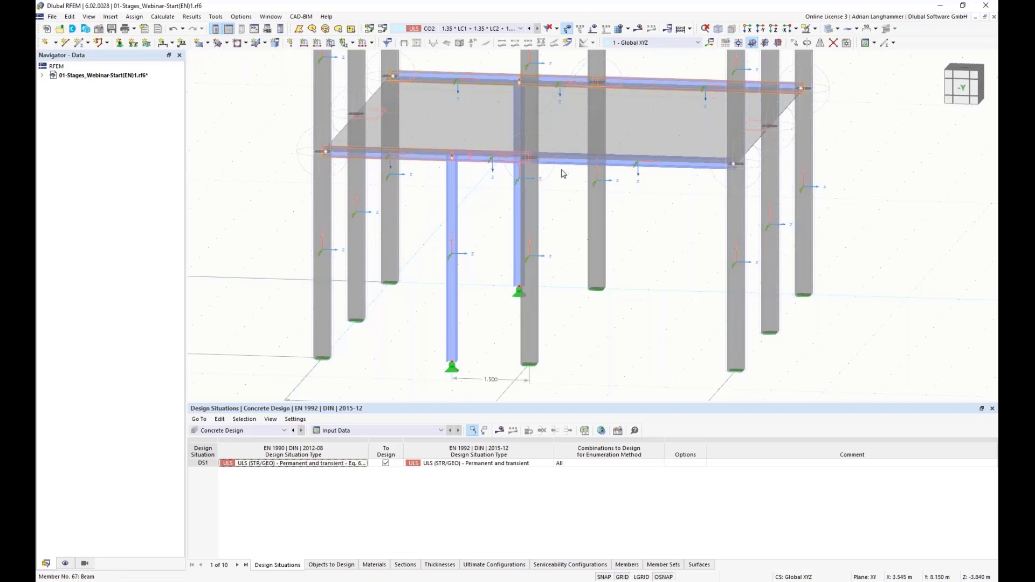
{"action": "right_click", "coordinate": [579, 166]}
{"action": "mouse_move", "coordinate": [770, 197]}
{"action": "left_click", "coordinate": [802, 197]}
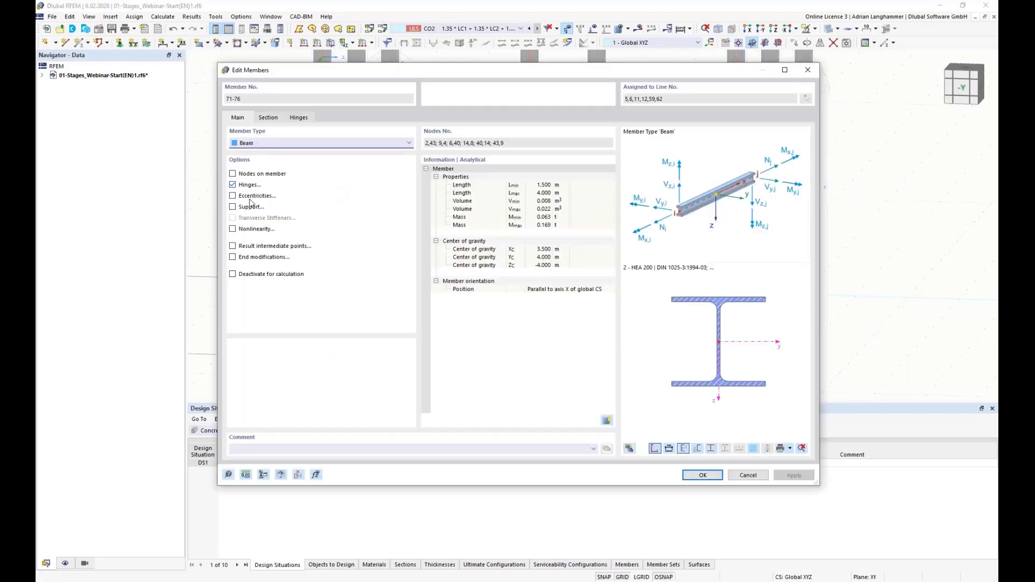
{"action": "left_click", "coordinate": [232, 196]}
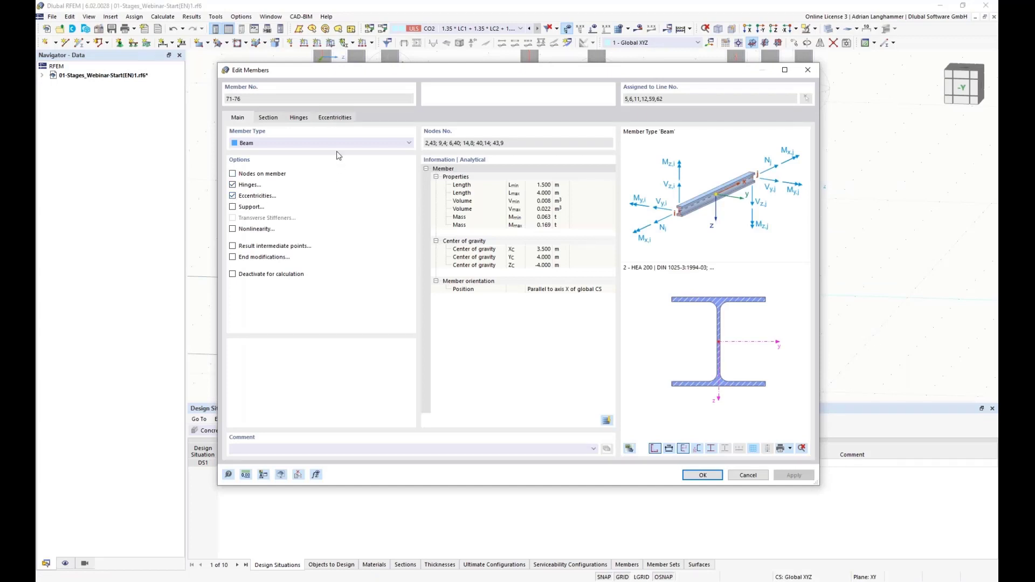
{"action": "left_click", "coordinate": [337, 119]}
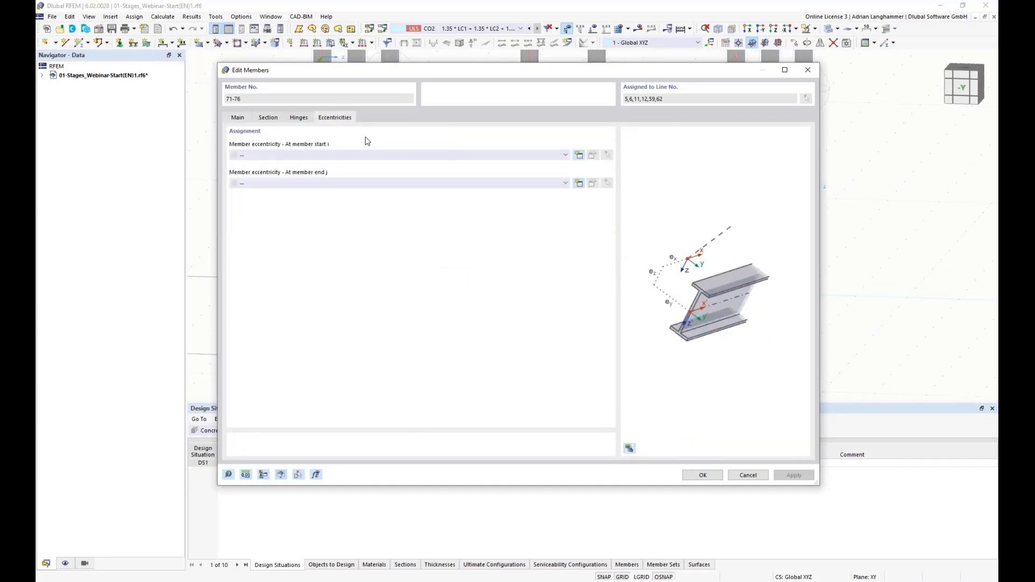
{"action": "left_click", "coordinate": [565, 156]}
{"action": "left_click", "coordinate": [565, 156]}
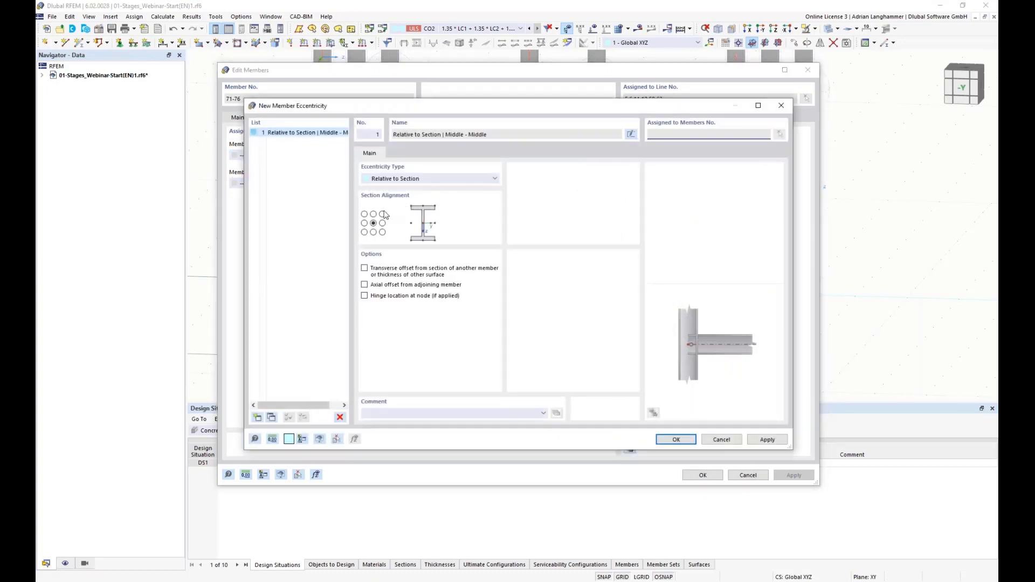
Step: Define the eccentricity relative to section with middle-top alignment and a transverse offset from the bottom of the intermediate slab, surface 1
{"action": "left_click", "coordinate": [374, 214]}
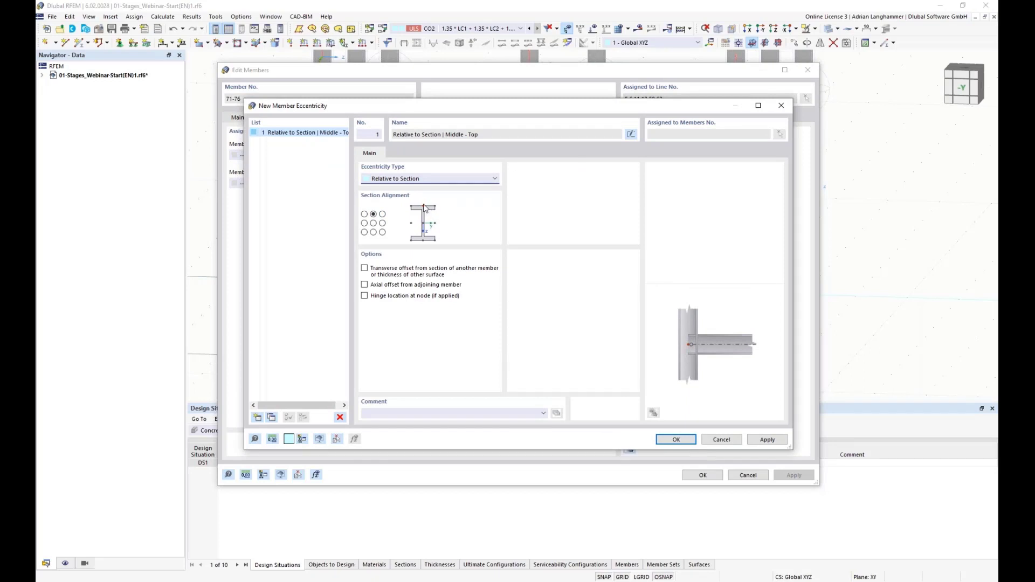
{"action": "left_click", "coordinate": [365, 269]}
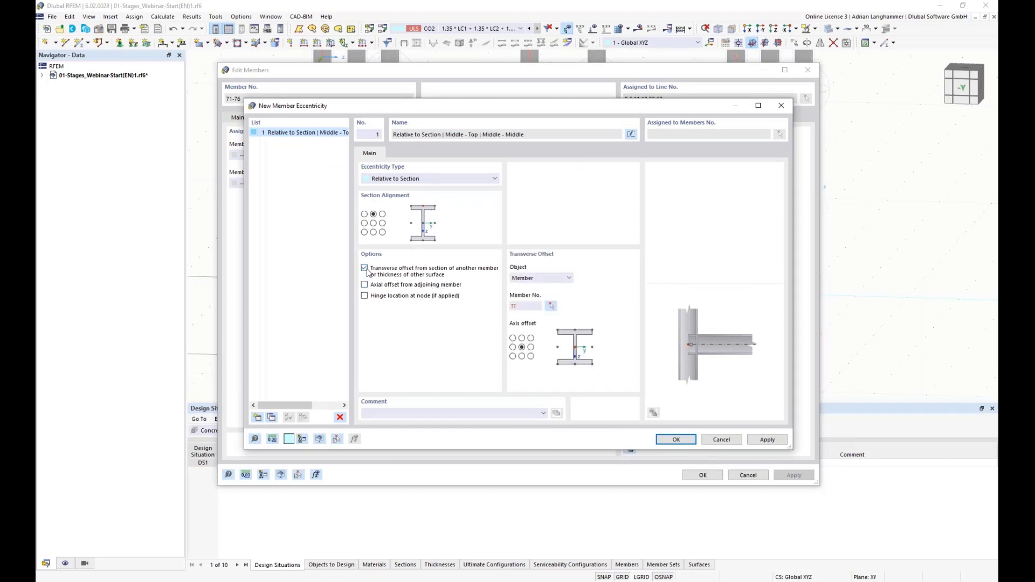
{"action": "left_click", "coordinate": [569, 282]}
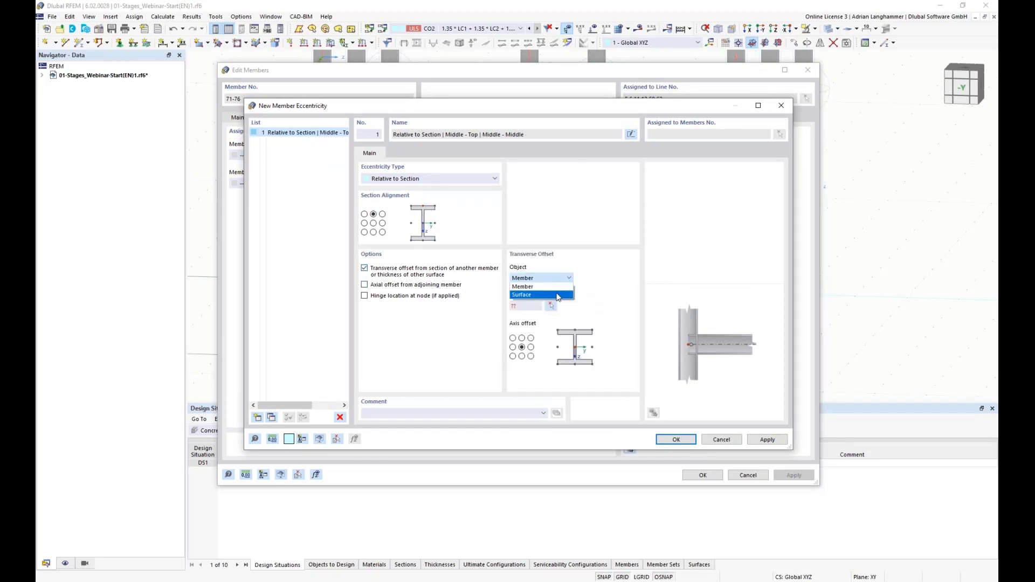
{"action": "left_click", "coordinate": [561, 296]}
{"action": "left_click", "coordinate": [522, 357]}
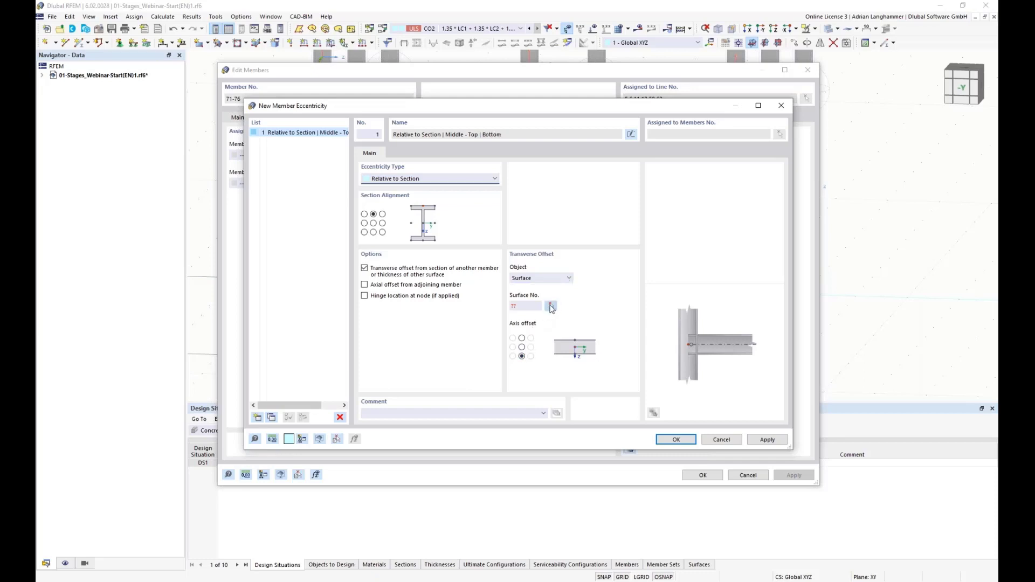
{"action": "left_click", "coordinate": [551, 306]}
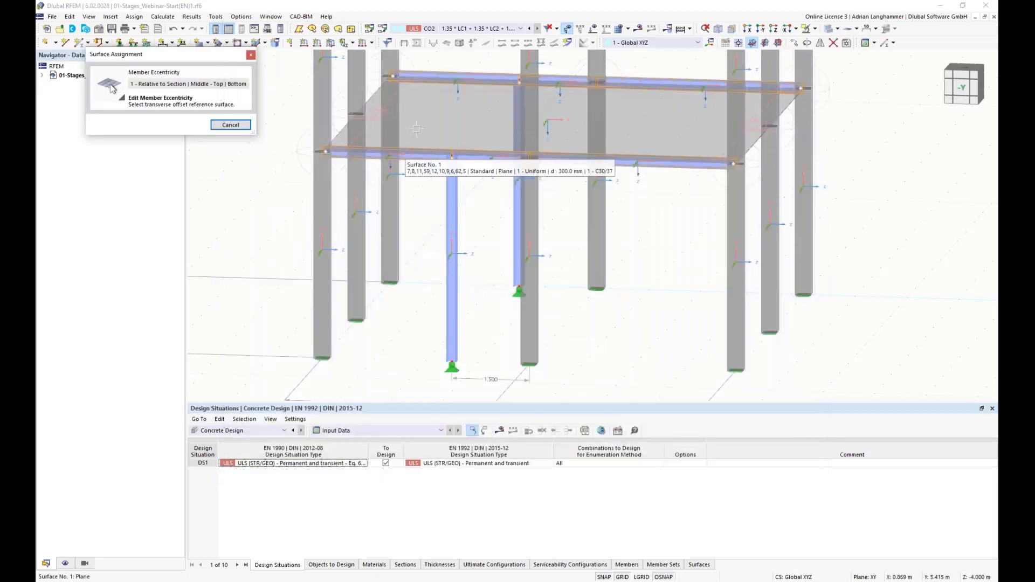
{"action": "left_click", "coordinate": [402, 155]}
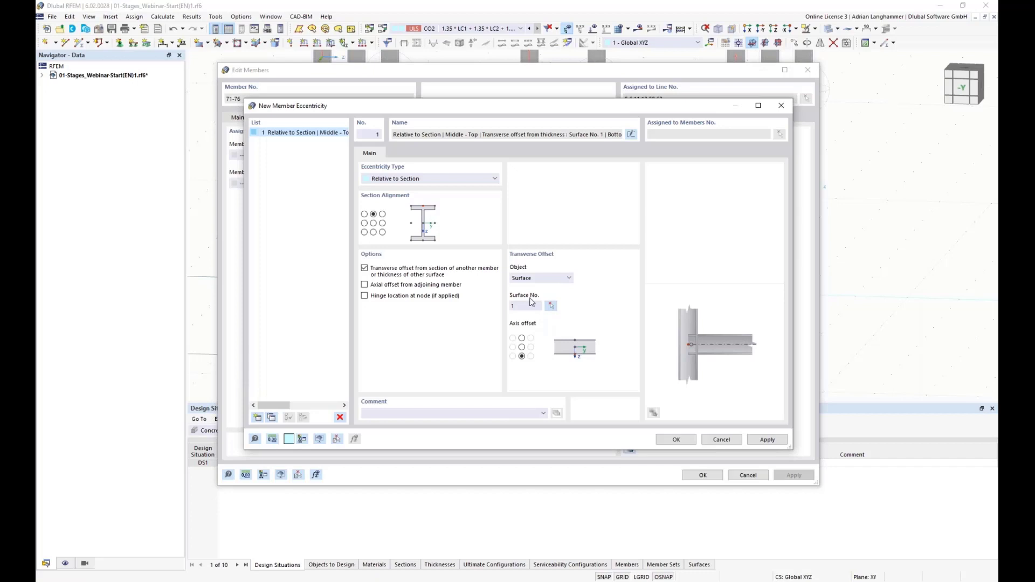
{"action": "left_click", "coordinate": [676, 439]}
{"action": "key", "text": "Return"}
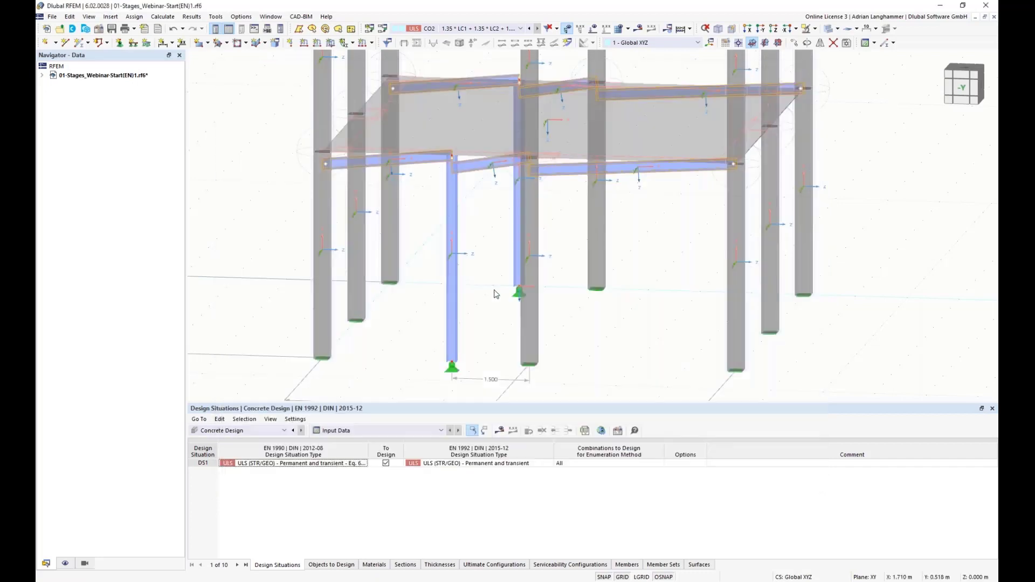
Step: Assign eccentricity 1 also at member end j of all six steel edge beams
{"action": "right_click", "coordinate": [420, 165]}
{"action": "mouse_move", "coordinate": [609, 195]}
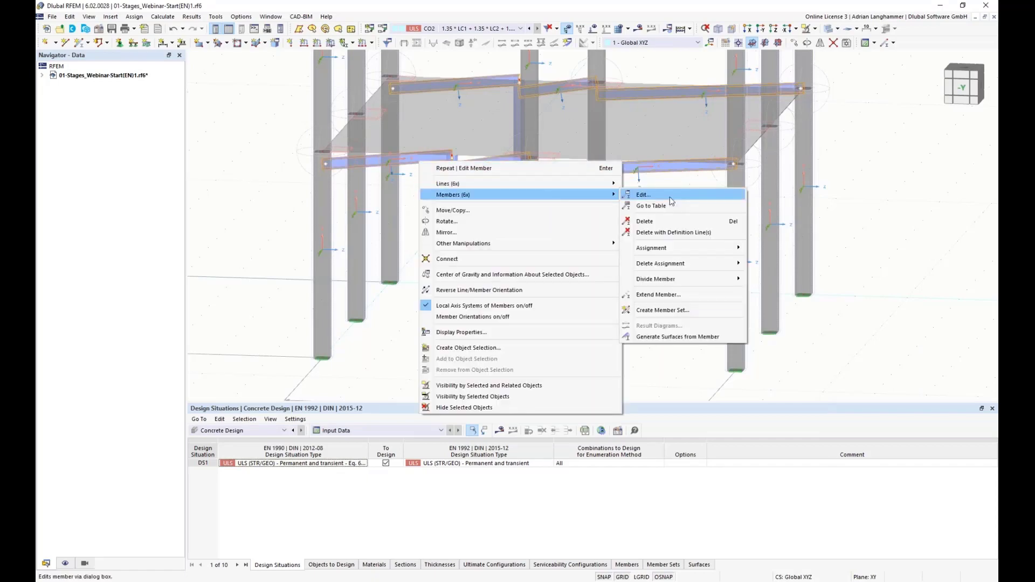
{"action": "left_click", "coordinate": [670, 198]}
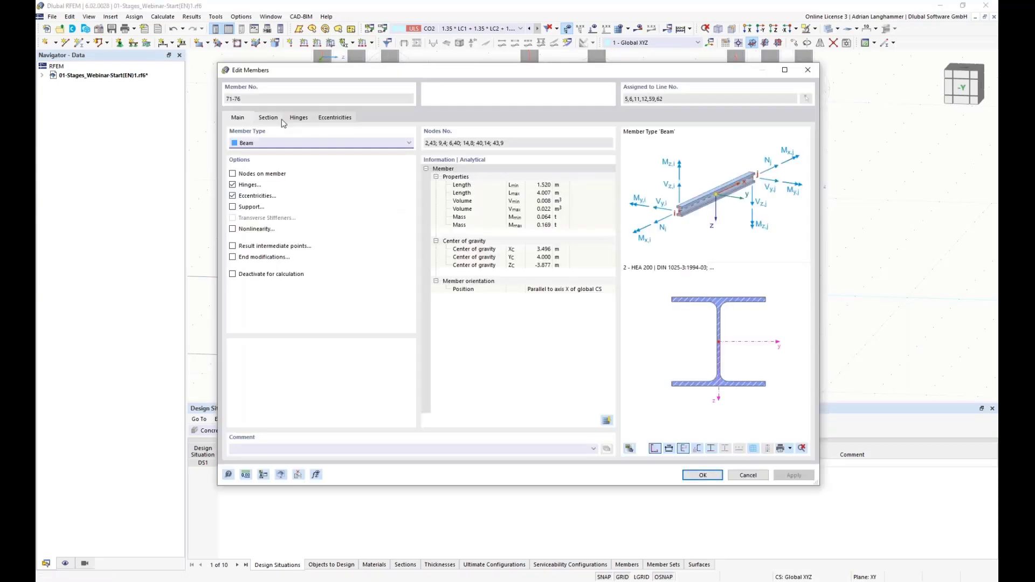
{"action": "left_click", "coordinate": [329, 117]}
{"action": "left_click", "coordinate": [334, 183]}
{"action": "left_click", "coordinate": [323, 199]}
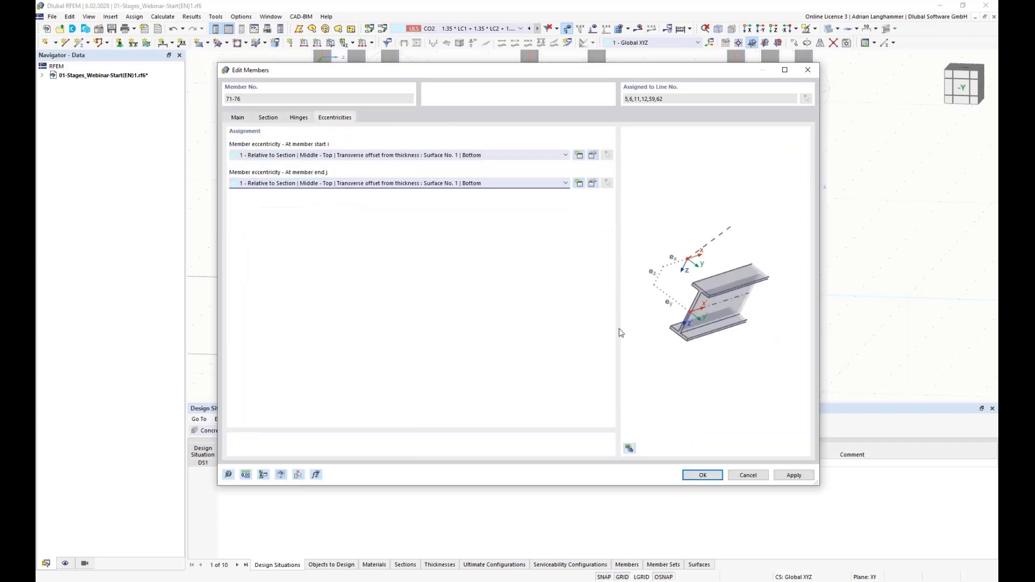
{"action": "left_click", "coordinate": [691, 477]}
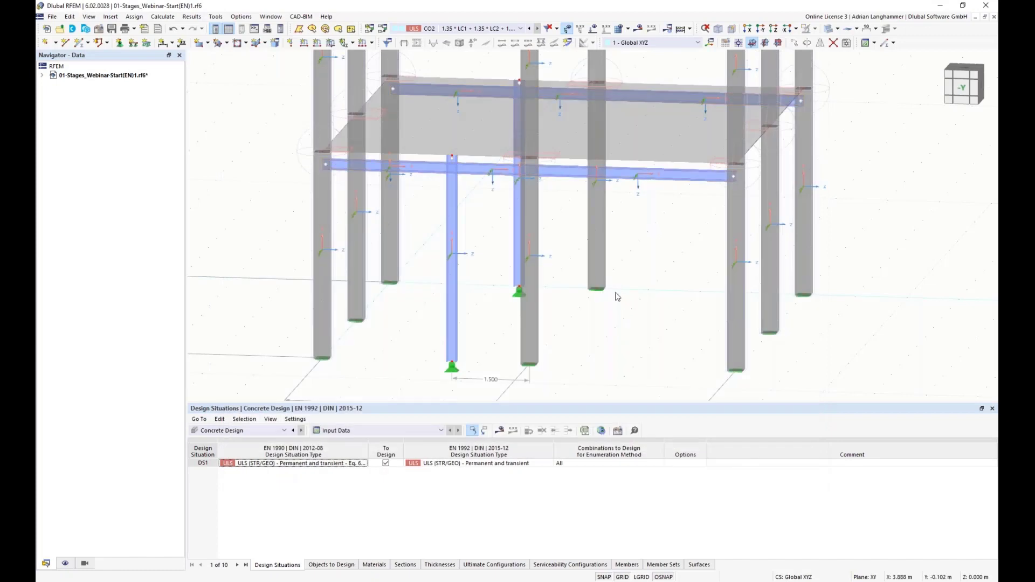
Step: Enable eccentricities for the two 4 m temporary steel columns and start a new member eccentricity for their member end j
{"action": "middle_click_drag", "start_coordinate": [423, 227], "coordinate": [443, 176], "text": "ctrl"}
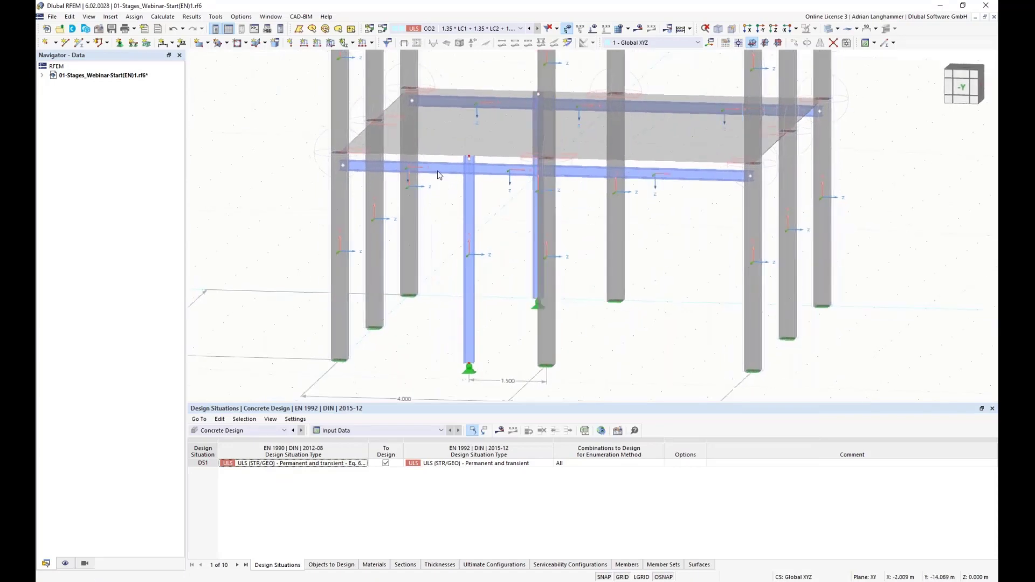
{"action": "middle_click_drag", "start_coordinate": [443, 250], "coordinate": [469, 221], "text": "ctrl"}
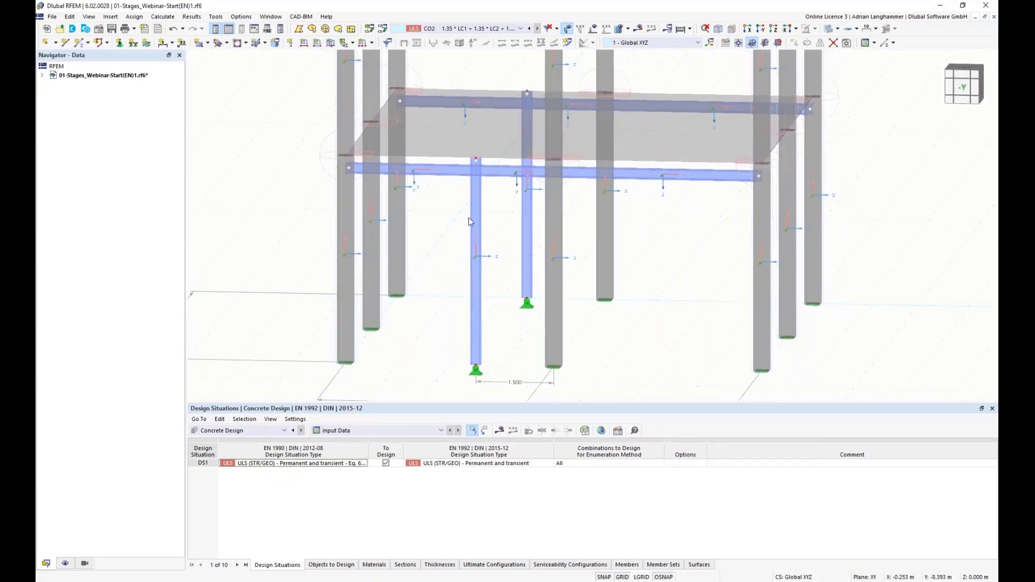
{"action": "right_click", "coordinate": [527, 212]}
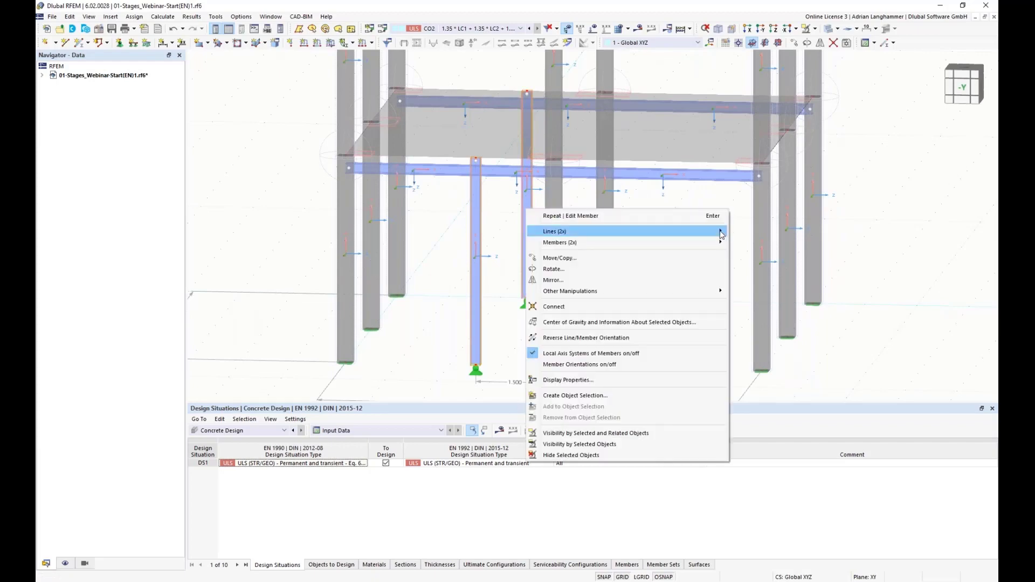
{"action": "mouse_move", "coordinate": [705, 242]}
{"action": "mouse_move", "coordinate": [662, 250]}
{"action": "left_click", "coordinate": [749, 243]}
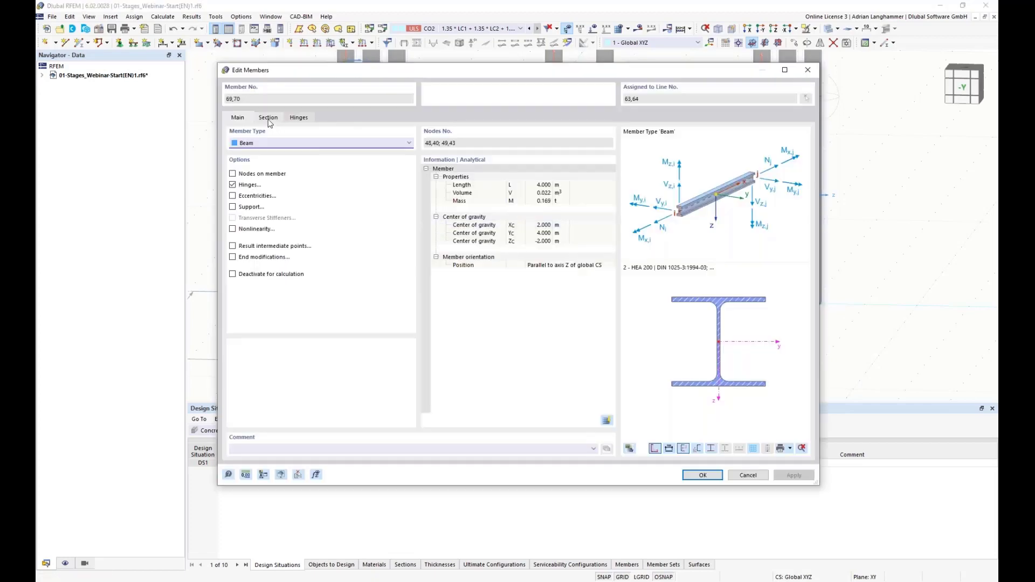
{"action": "left_click", "coordinate": [233, 196]}
{"action": "left_click", "coordinate": [330, 119]}
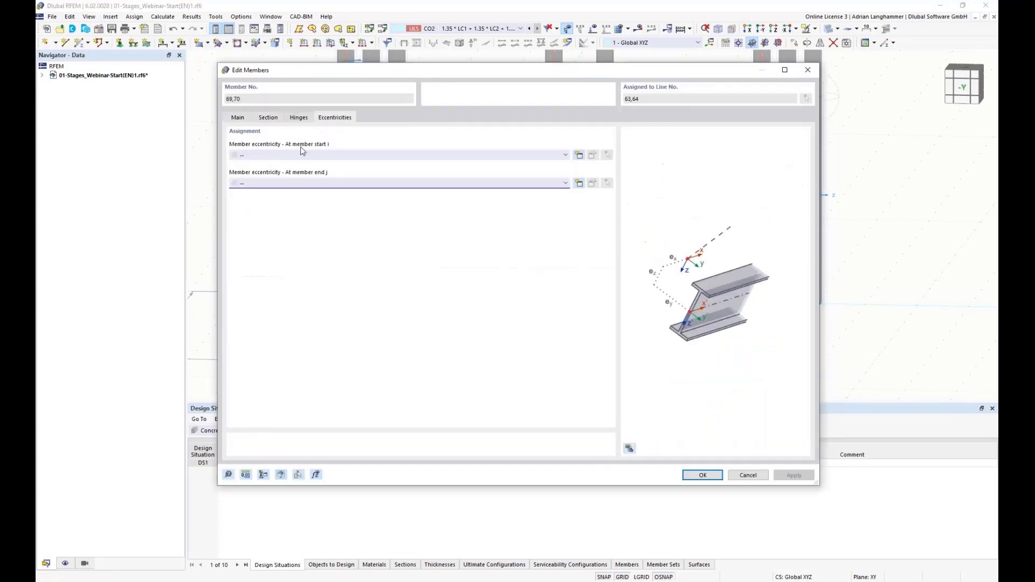
{"action": "left_click", "coordinate": [577, 156]}
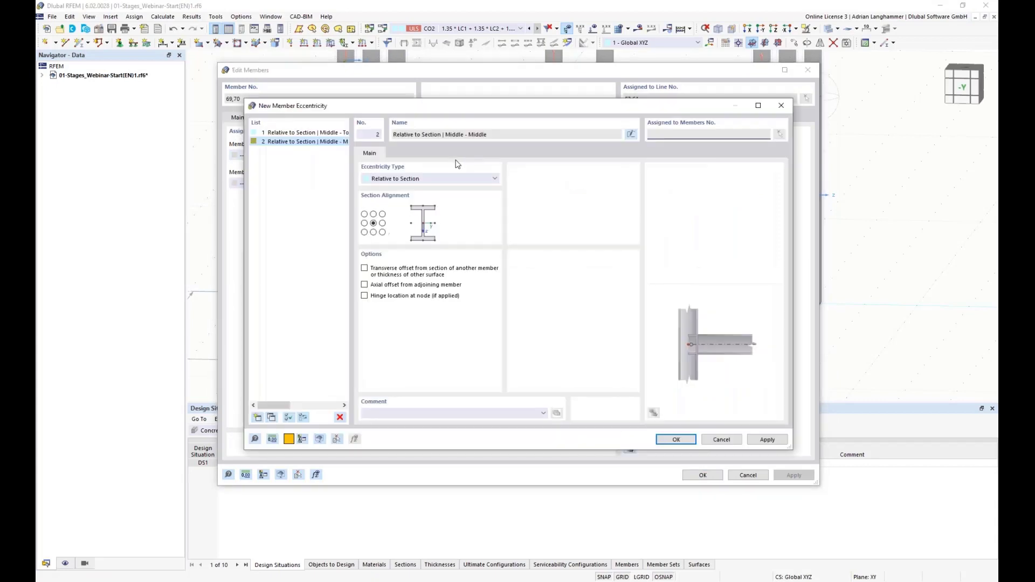
{"action": "left_click", "coordinate": [782, 106]}
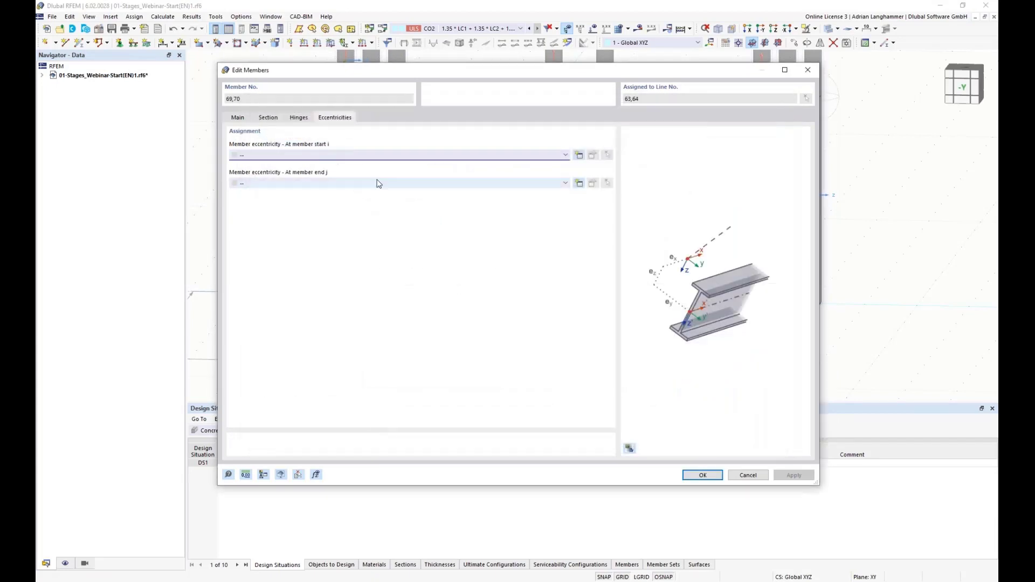
{"action": "left_click", "coordinate": [580, 185]}
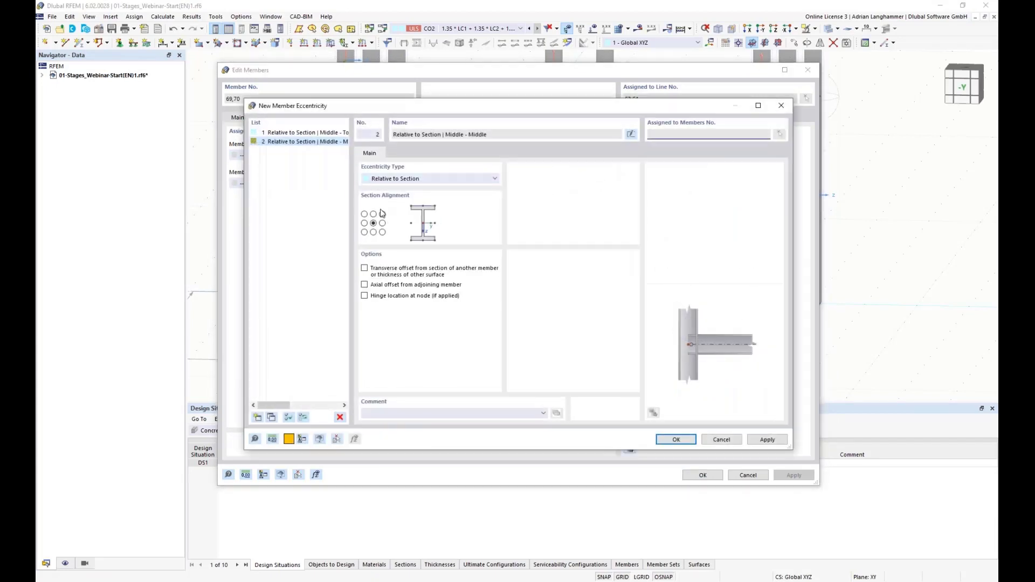
Step: Define the columns' eccentricity with a transverse offset from the section of edge beam member 73, using its middle-bottom point as axis offset
{"action": "left_click", "coordinate": [365, 268]}
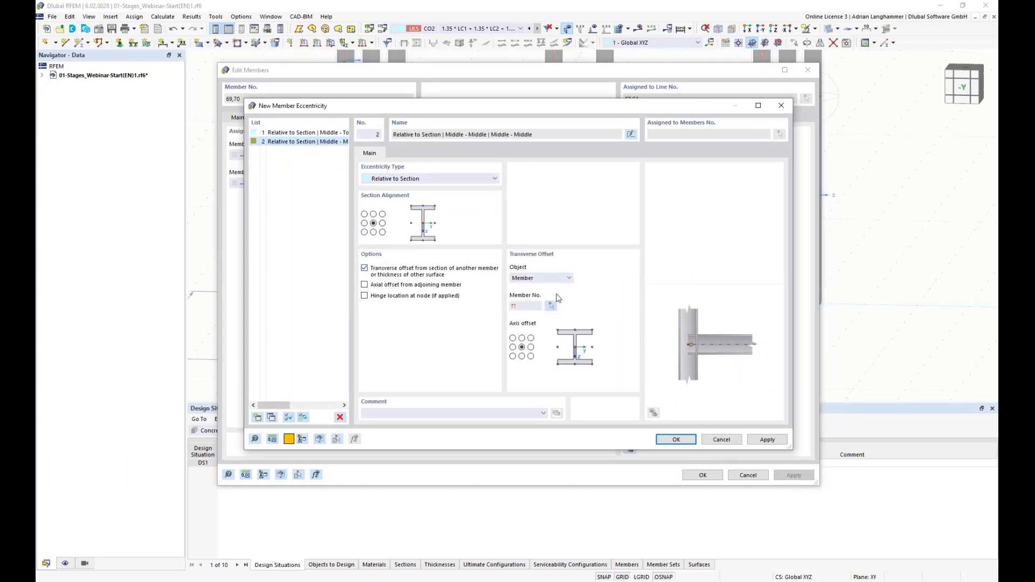
{"action": "left_click", "coordinate": [551, 305]}
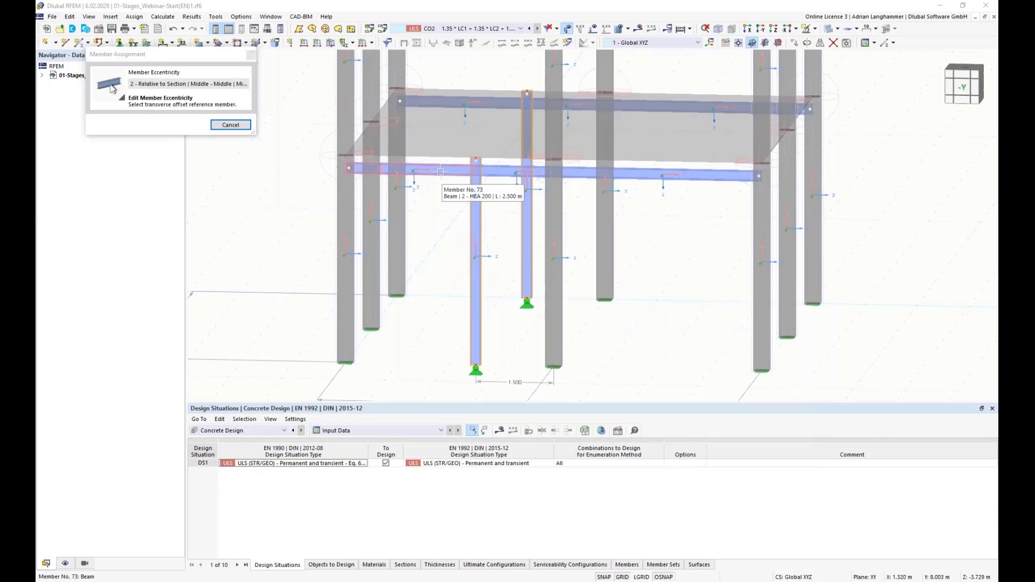
{"action": "left_click", "coordinate": [441, 171]}
{"action": "left_click", "coordinate": [521, 356]}
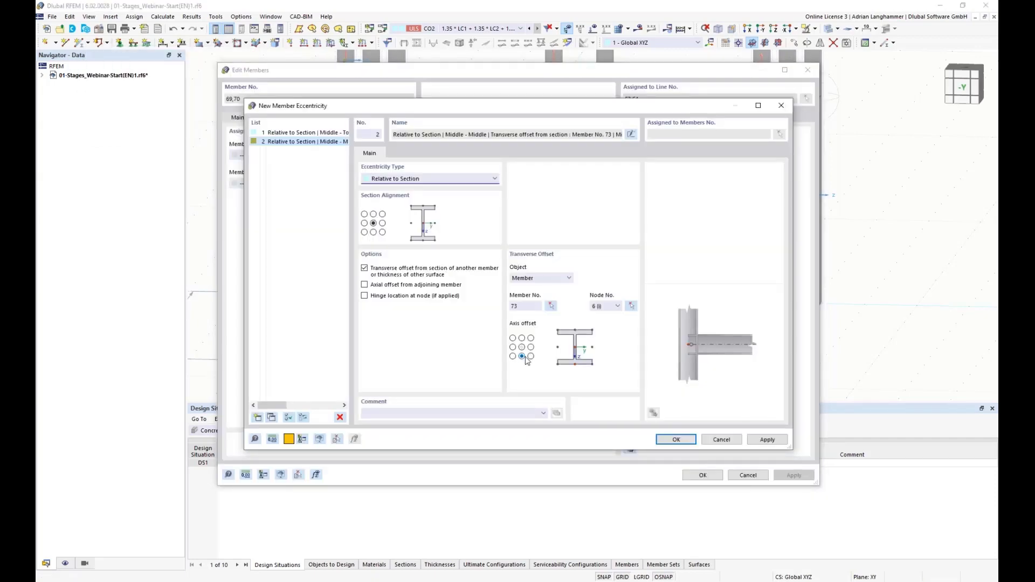
{"action": "left_click", "coordinate": [676, 439]}
{"action": "left_click", "coordinate": [703, 476]}
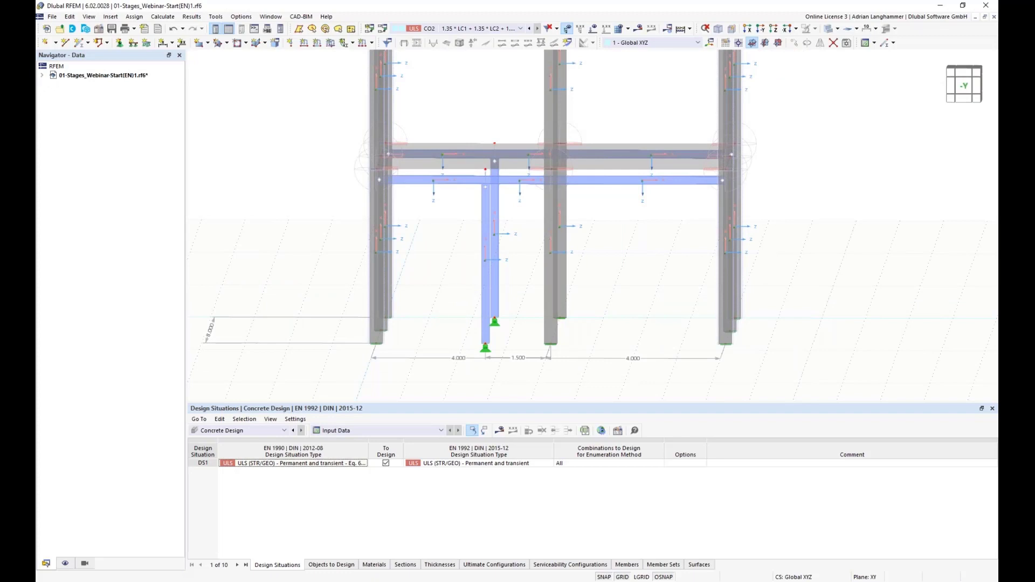
{"action": "middle_click_drag", "start_coordinate": [458, 232], "coordinate": [332, 157]}
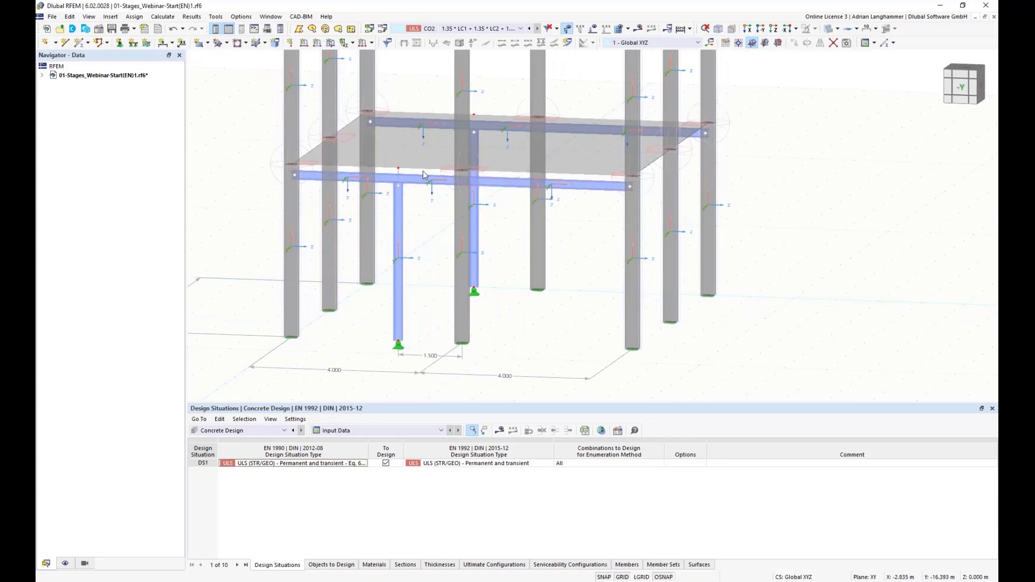
{"action": "middle_click_drag", "start_coordinate": [423, 178], "coordinate": [366, 201], "text": "ctrl"}
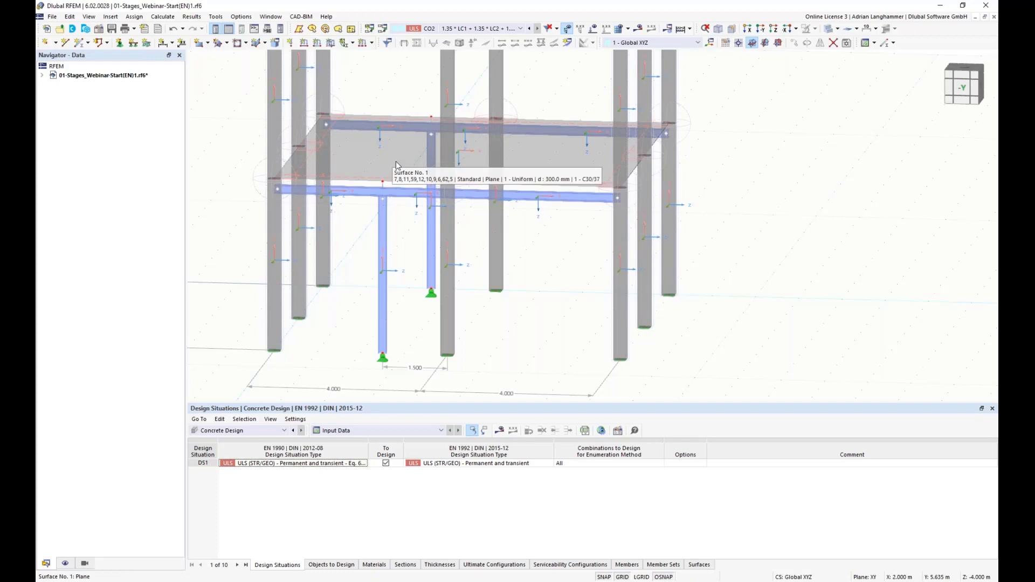
{"action": "middle_click_drag", "start_coordinate": [388, 173], "coordinate": [392, 209]}
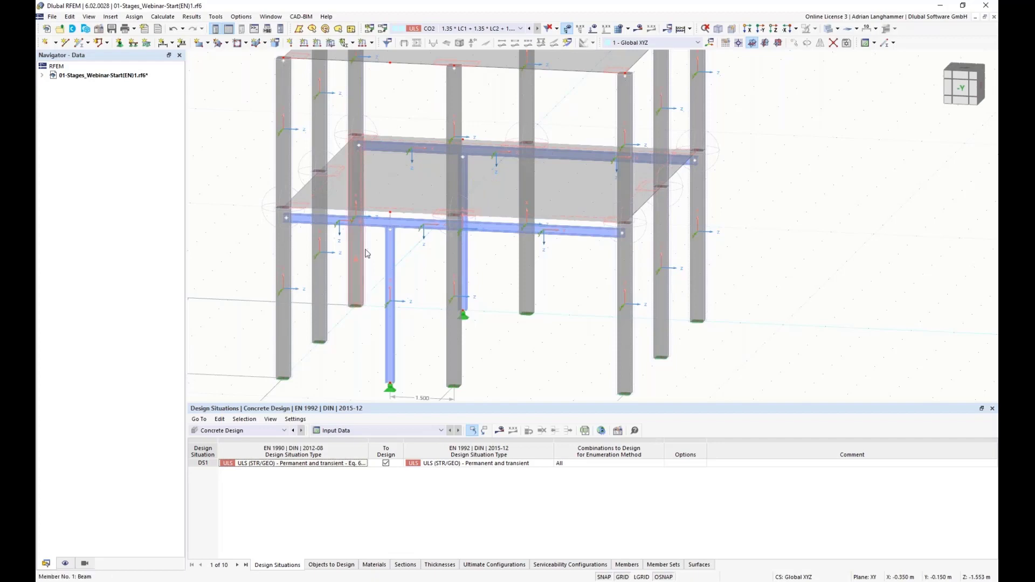
{"action": "middle_click_drag", "start_coordinate": [357, 308], "coordinate": [382, 275]}
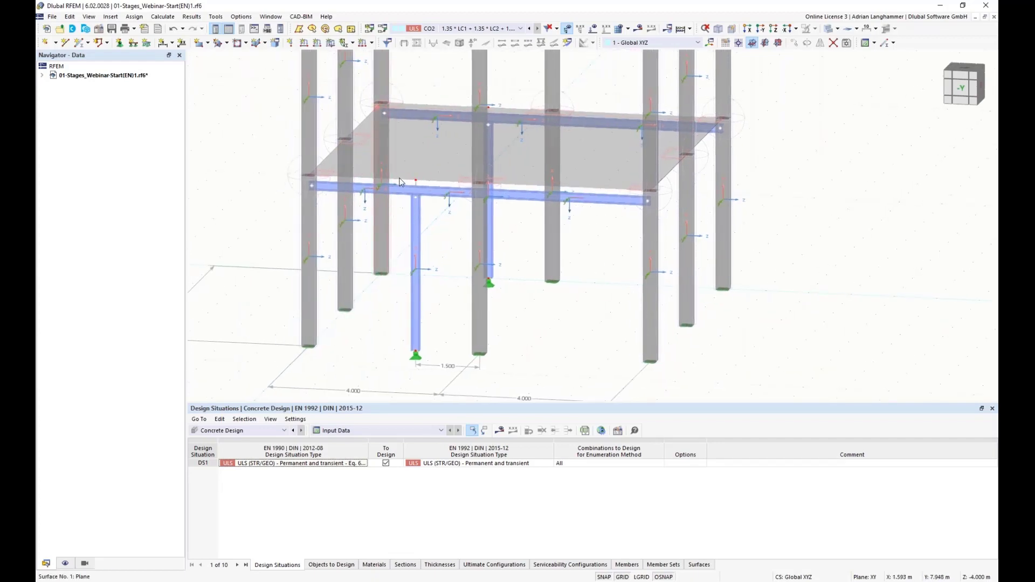
{"action": "middle_click_drag", "start_coordinate": [390, 305], "coordinate": [387, 341]}
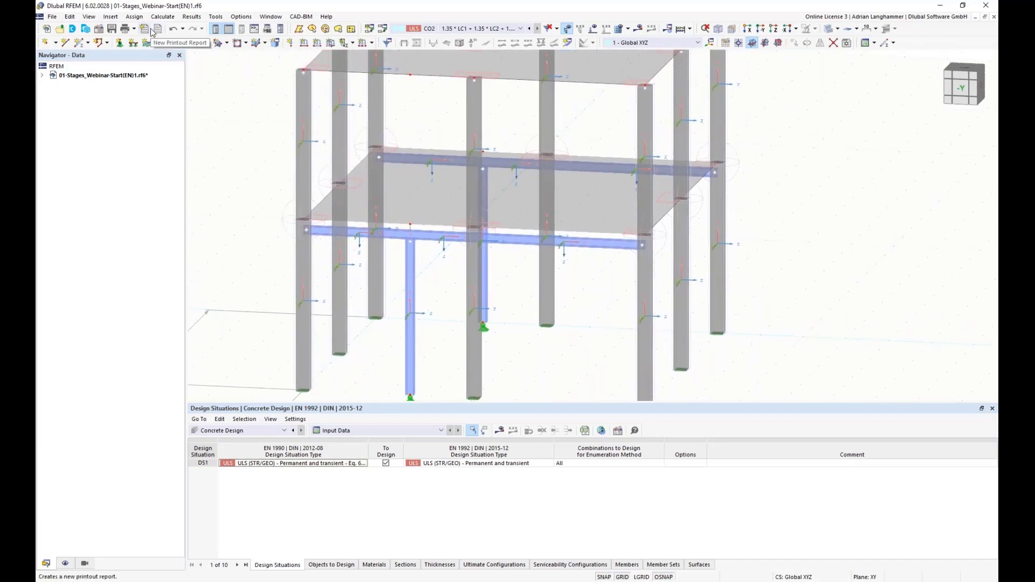
Step: Start a new line hinge with translations ux and uy released and the uz nonlinearity set to Fixed if positive vz
{"action": "left_click", "coordinate": [118, 18]}
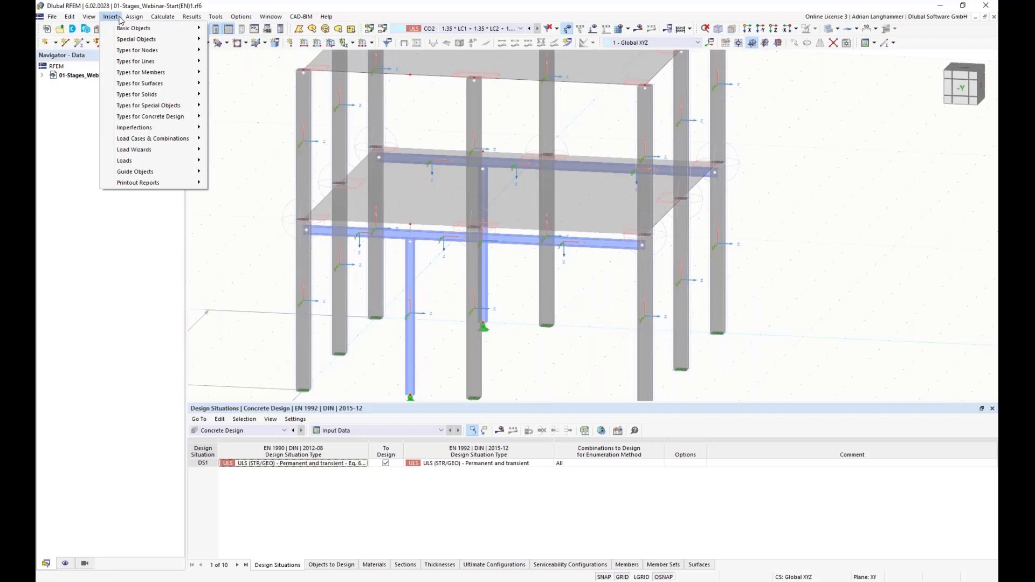
{"action": "mouse_move", "coordinate": [186, 65]}
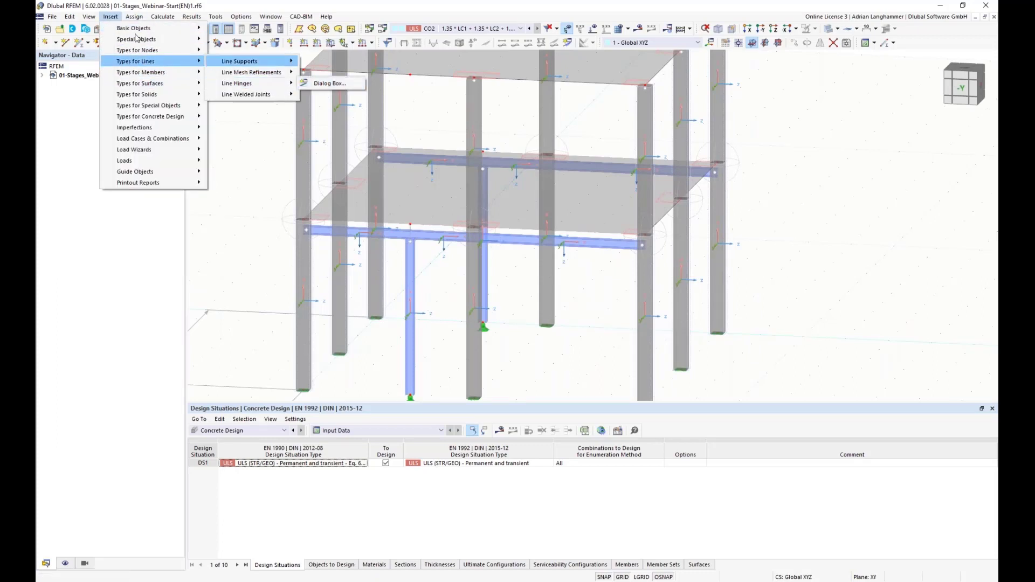
{"action": "mouse_move", "coordinate": [132, 18]}
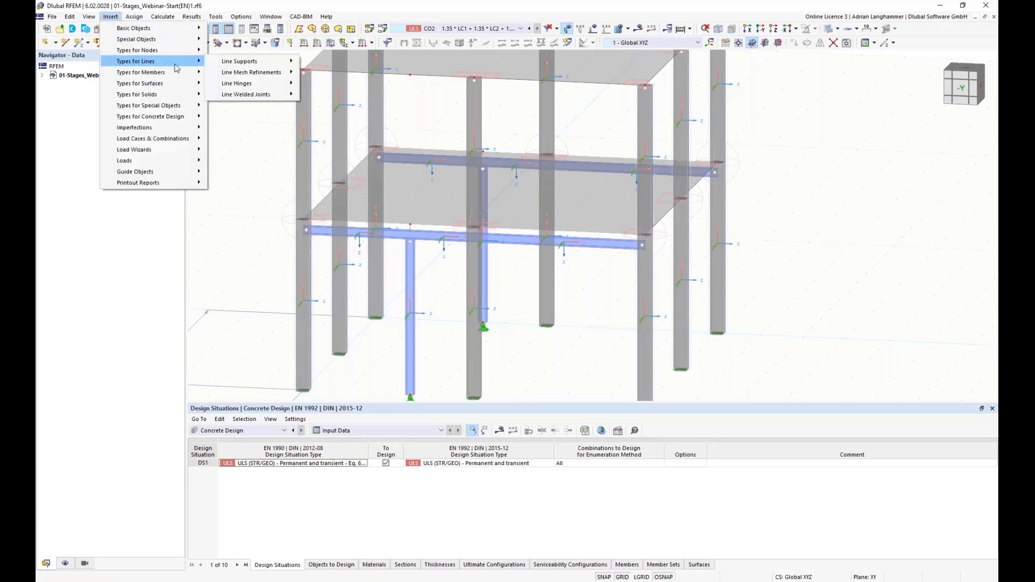
{"action": "mouse_move", "coordinate": [280, 84]}
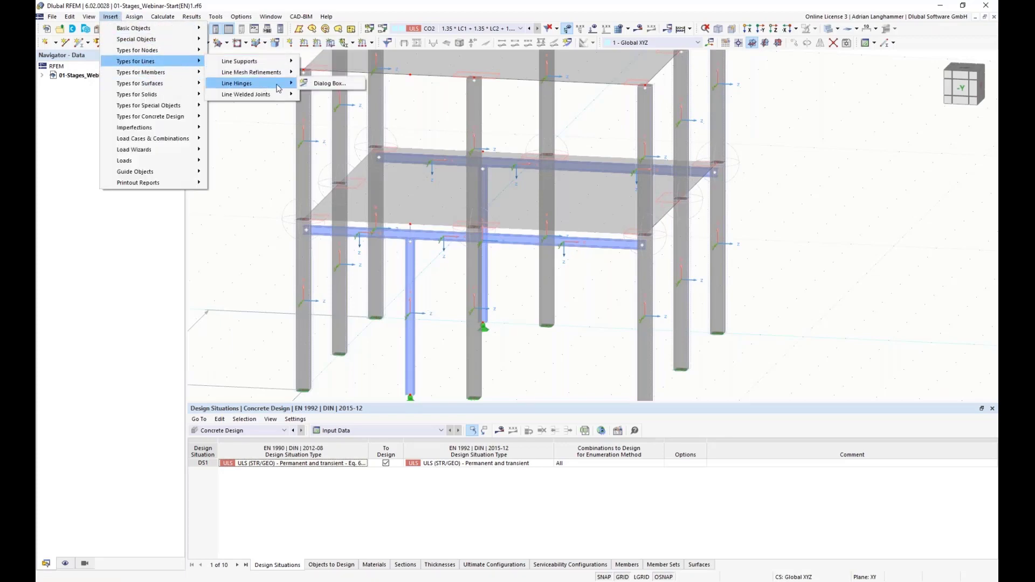
{"action": "left_click", "coordinate": [318, 84]}
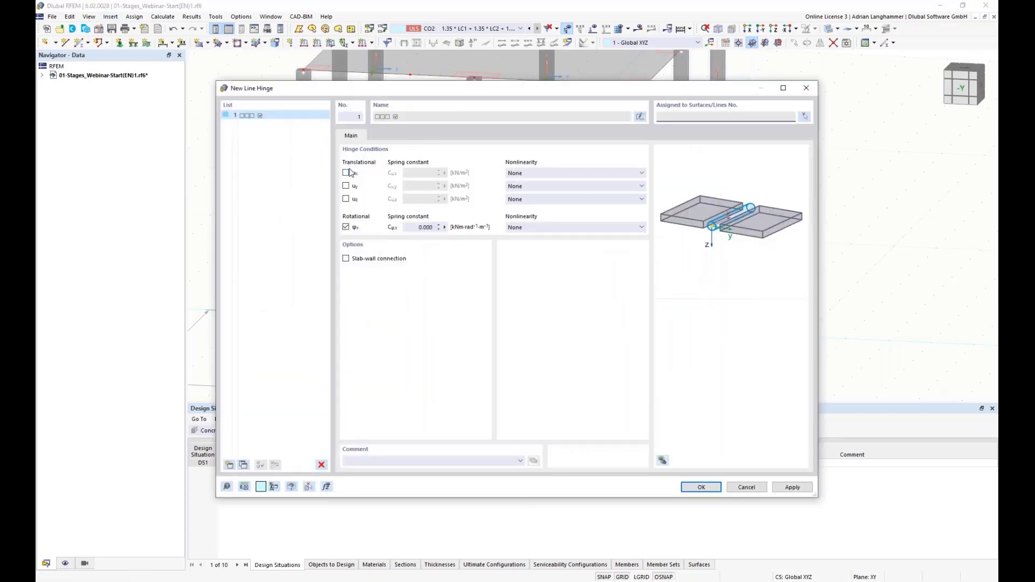
{"action": "left_click", "coordinate": [347, 173]}
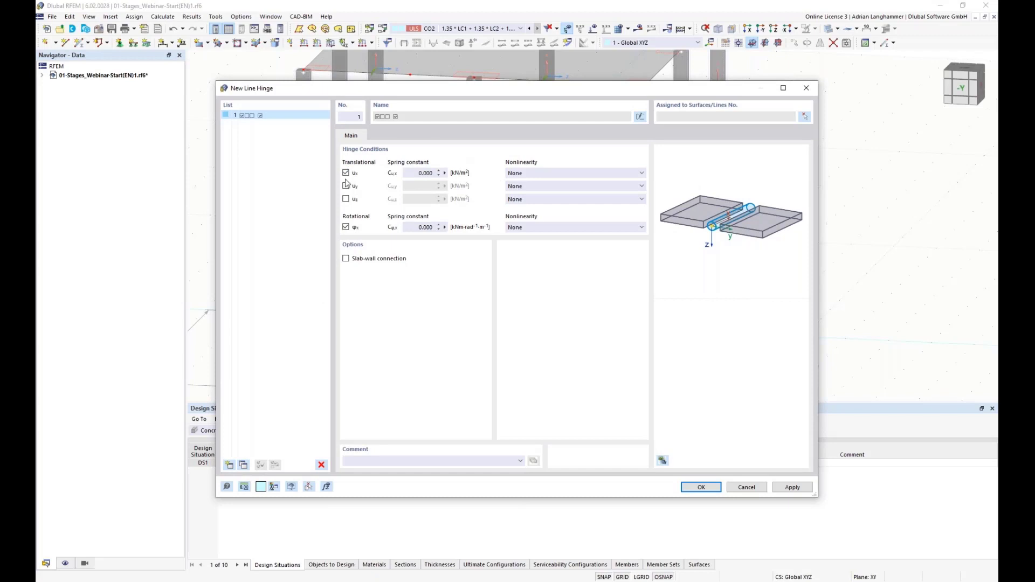
{"action": "left_click", "coordinate": [346, 186]}
{"action": "left_click", "coordinate": [608, 199]}
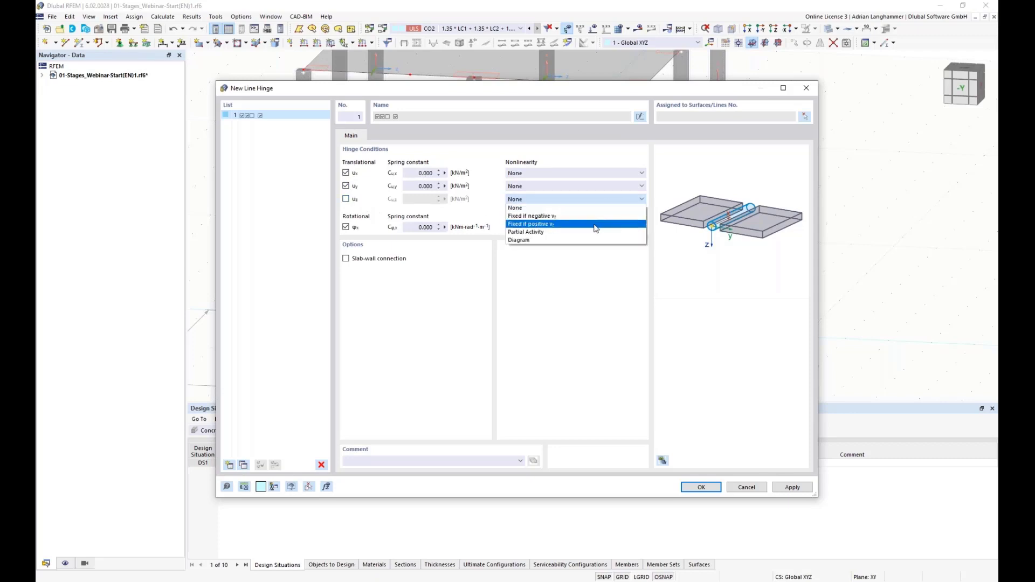
{"action": "left_click", "coordinate": [570, 226]}
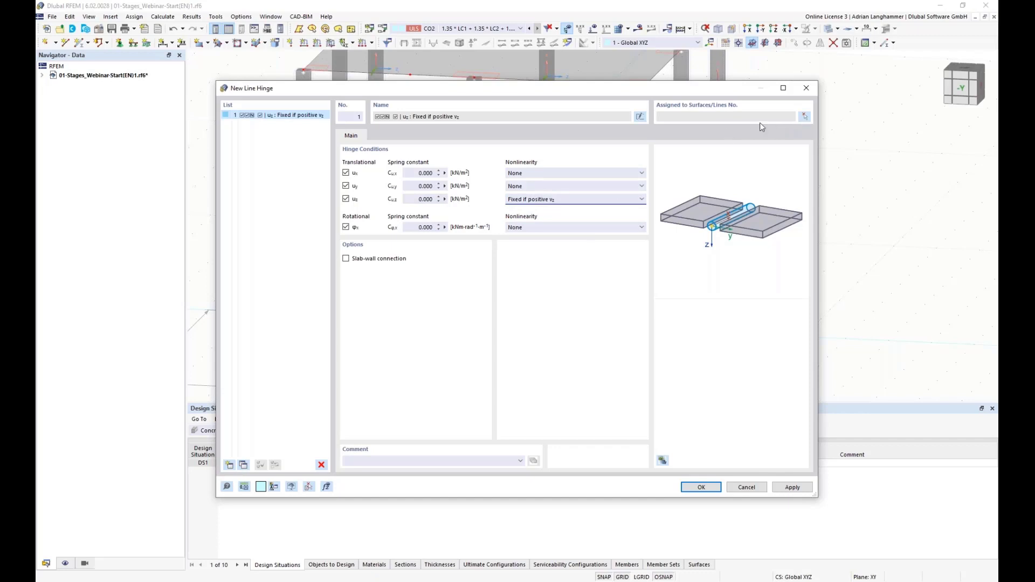
Step: Assign the line hinge to intermediate slab surface 1 along its six edge lines above the steel beams, lines 5, 6, 11, 12, 59 and 62
{"action": "left_click", "coordinate": [804, 117]}
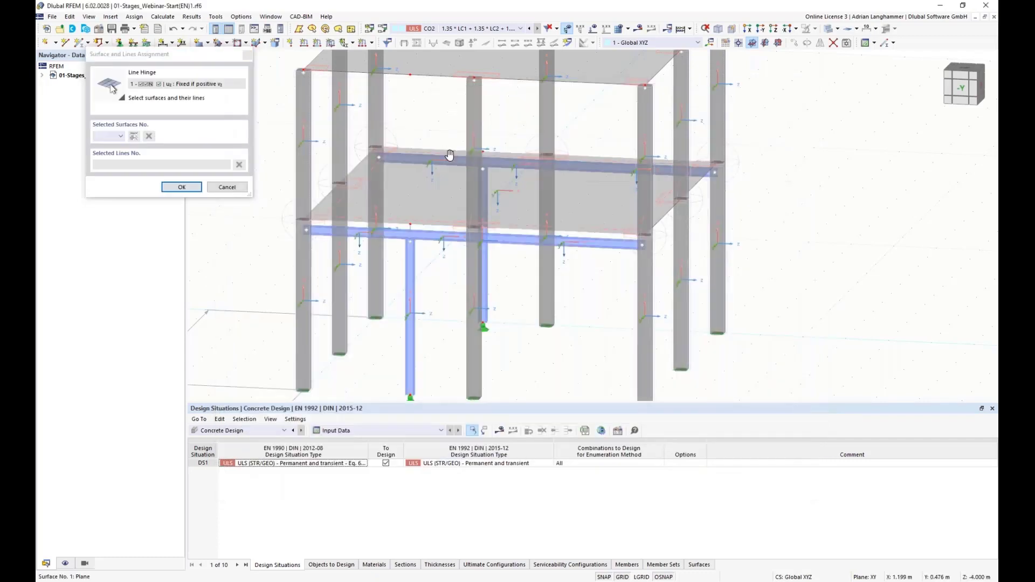
{"action": "mouse_move", "coordinate": [470, 162]}
{"action": "middle_mouse_down", "text": "ctrl"}
{"action": "mouse_move", "coordinate": [470, 170]}
{"action": "mouse_move", "coordinate": [467, 143]}
{"action": "middle_mouse_up", "text": "ctrl"}
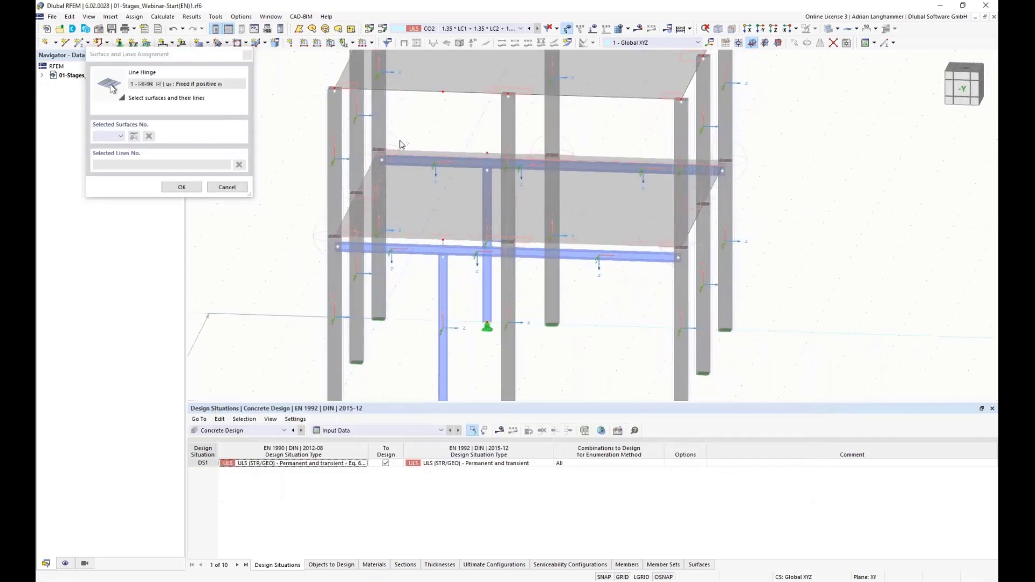
{"action": "left_click", "coordinate": [399, 195]}
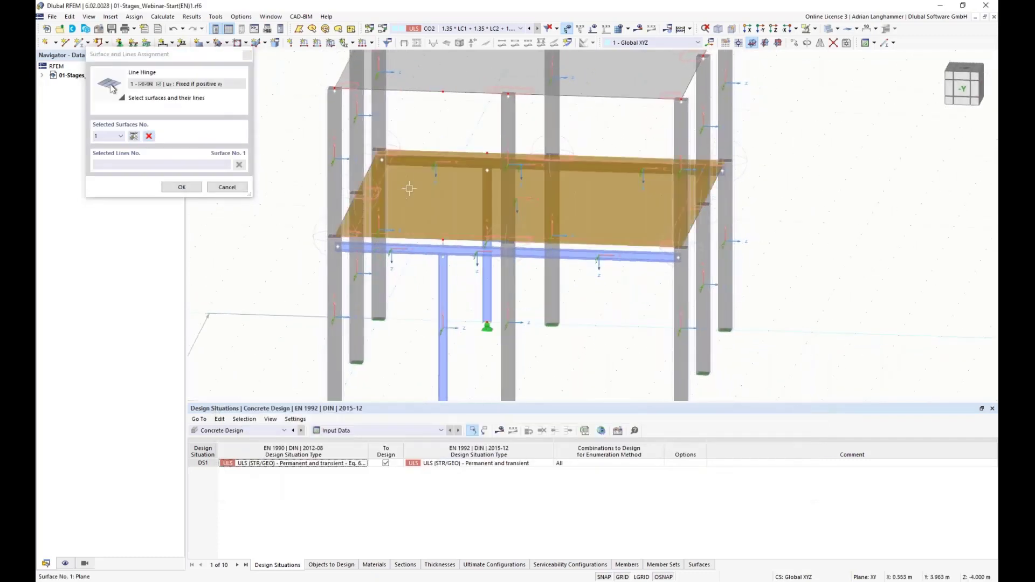
{"action": "left_click", "coordinate": [426, 151]}
{"action": "left_click", "coordinate": [537, 153]}
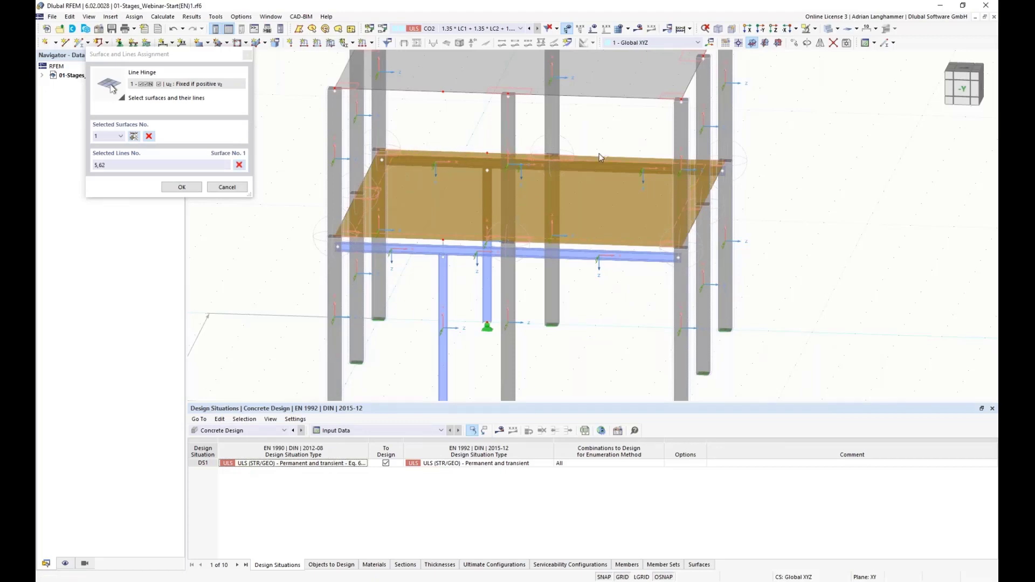
{"action": "left_click", "coordinate": [391, 238]}
{"action": "left_click", "coordinate": [487, 237]}
{"action": "left_click", "coordinate": [542, 241]}
{"action": "left_click", "coordinate": [199, 187]}
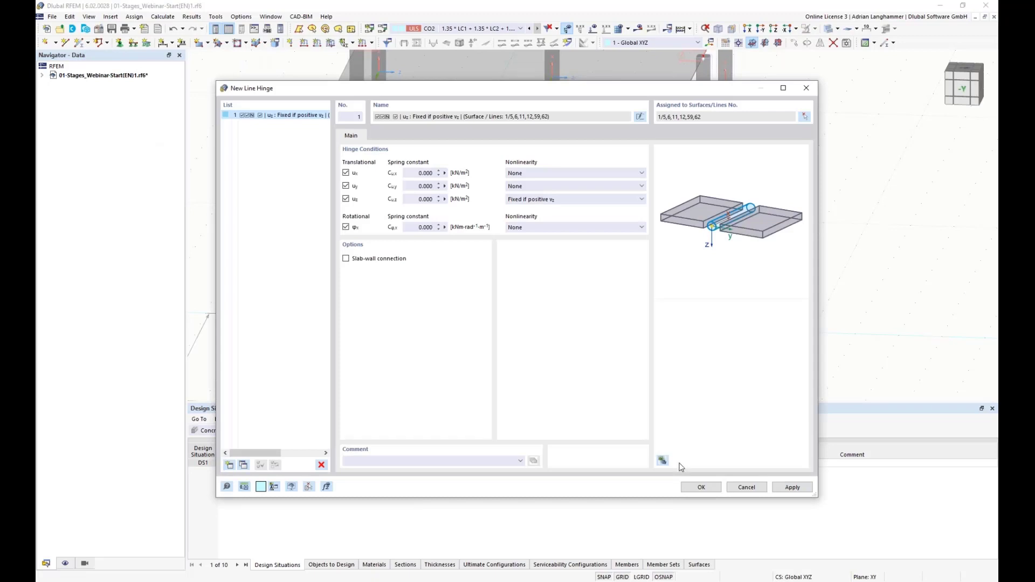
{"action": "key", "text": "Return"}
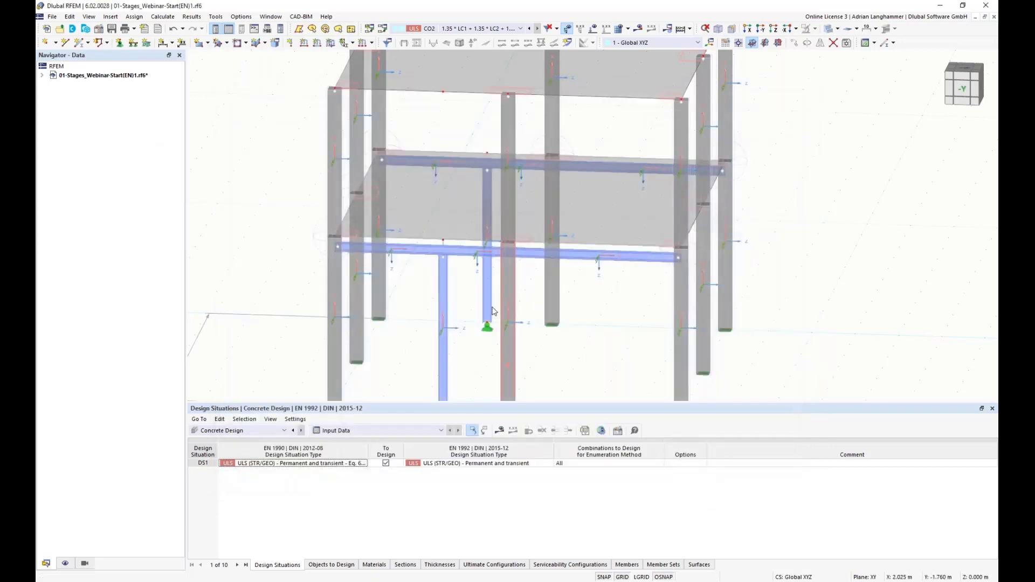
{"action": "scroll", "coordinate": [438, 238], "scroll_direction": "up", "scroll_amount": 5}
{"action": "scroll", "coordinate": [438, 238], "scroll_direction": "down", "scroll_amount": 8}
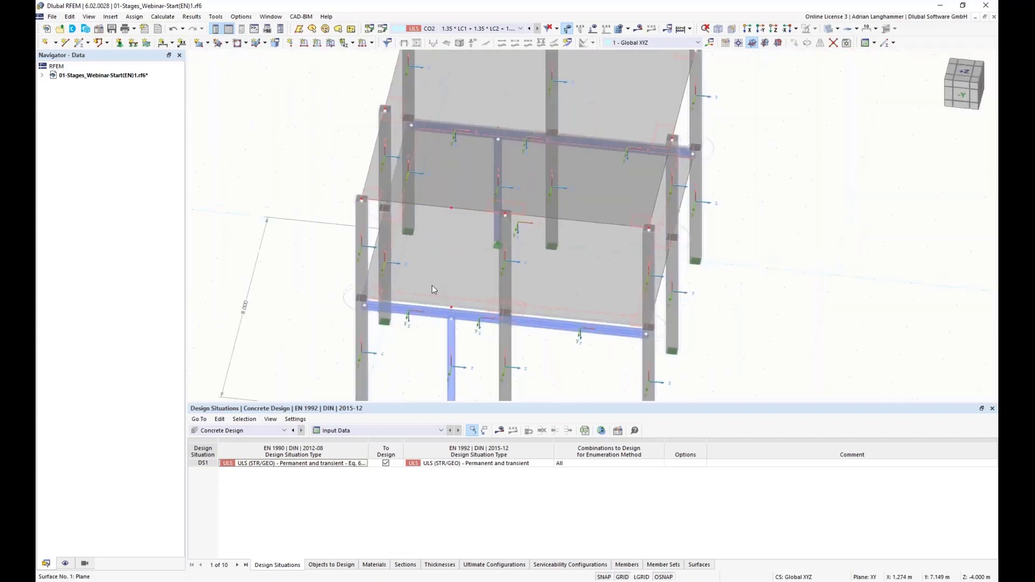
{"action": "scroll", "coordinate": [432, 286], "scroll_direction": "down", "scroll_amount": 1}
{"action": "middle_click_drag", "start_coordinate": [432, 286], "coordinate": [392, 183]}
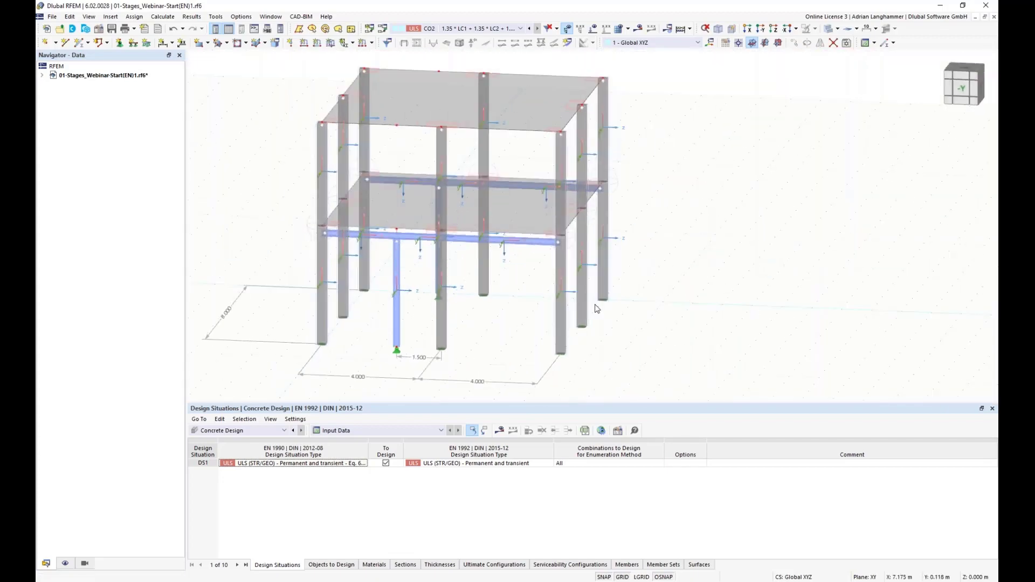
{"action": "scroll", "coordinate": [414, 231], "scroll_direction": "up", "scroll_amount": 1}
{"action": "scroll", "coordinate": [415, 233], "scroll_direction": "up", "scroll_amount": 4}
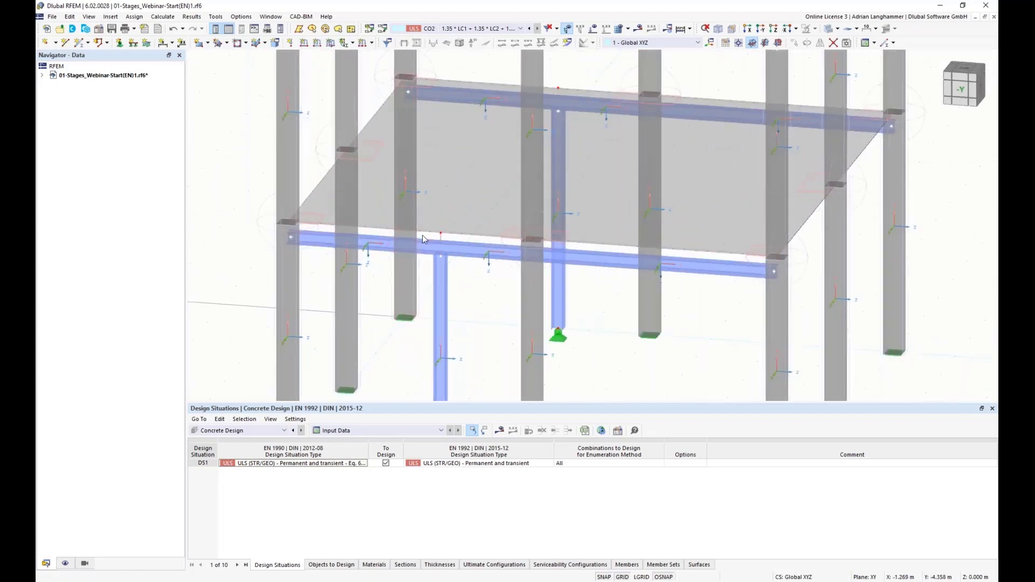
{"action": "scroll", "coordinate": [427, 240], "scroll_direction": "up", "scroll_amount": 1}
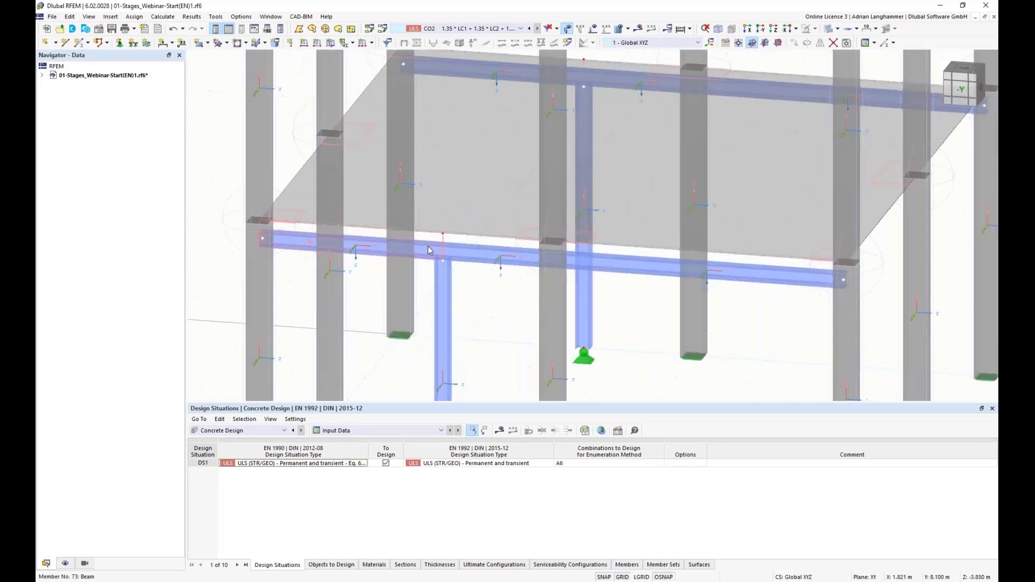
Step: Review the line hinge settings of the intermediate slab and examine its edges, the steel beams and the temporary columns beneath
{"action": "double_click", "coordinate": [427, 237]}
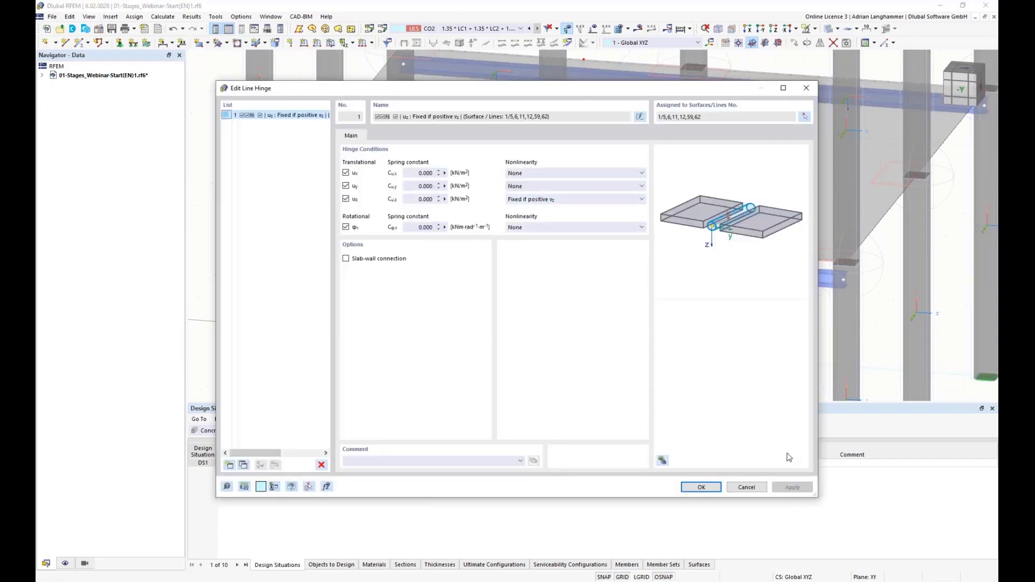
{"action": "left_click", "coordinate": [764, 487]}
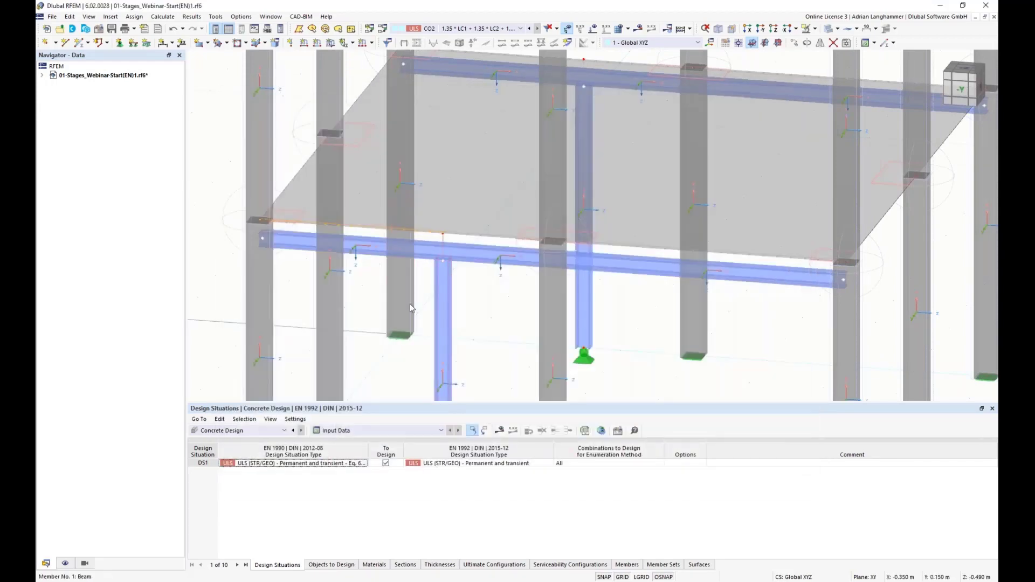
{"action": "middle_click_drag", "start_coordinate": [413, 331], "coordinate": [423, 330], "text": "ctrl"}
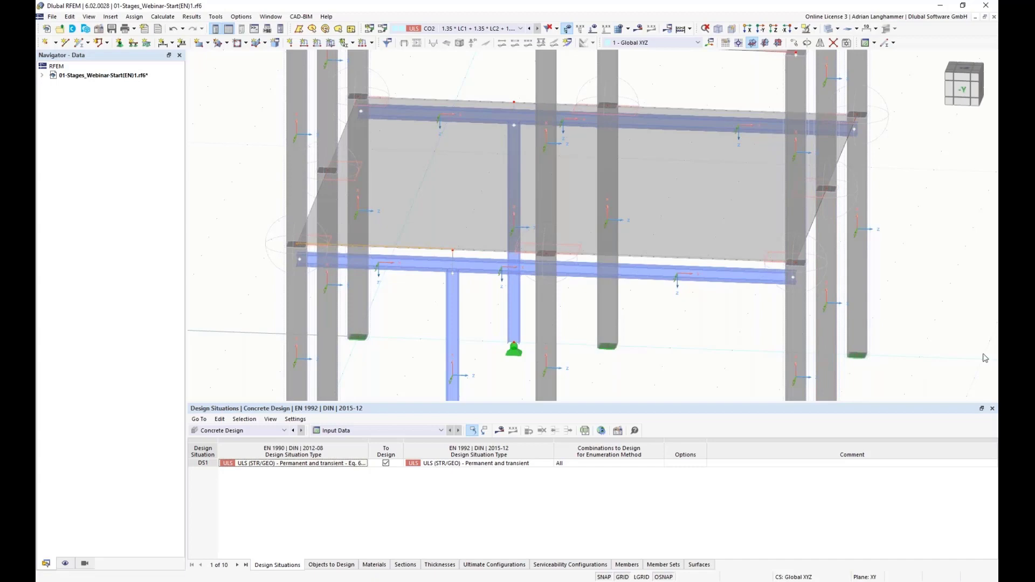
{"action": "middle_click_drag", "start_coordinate": [413, 317], "coordinate": [392, 335]}
{"action": "scroll", "coordinate": [401, 297], "scroll_direction": "down", "scroll_amount": 3}
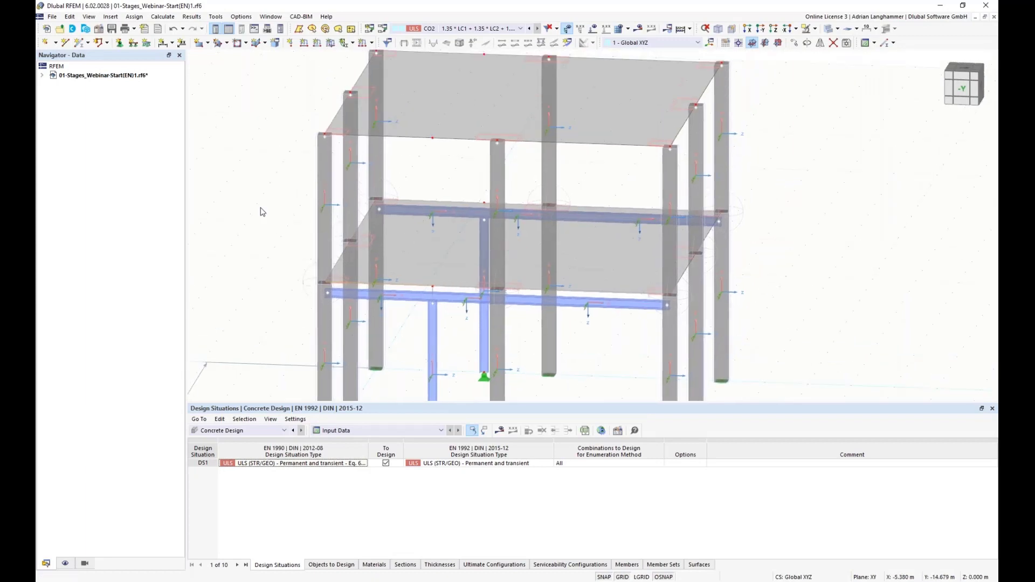
{"action": "scroll", "coordinate": [259, 223], "scroll_direction": "down", "scroll_amount": 1}
{"action": "middle_click_drag", "start_coordinate": [257, 219], "coordinate": [258, 210], "text": "ctrl"}
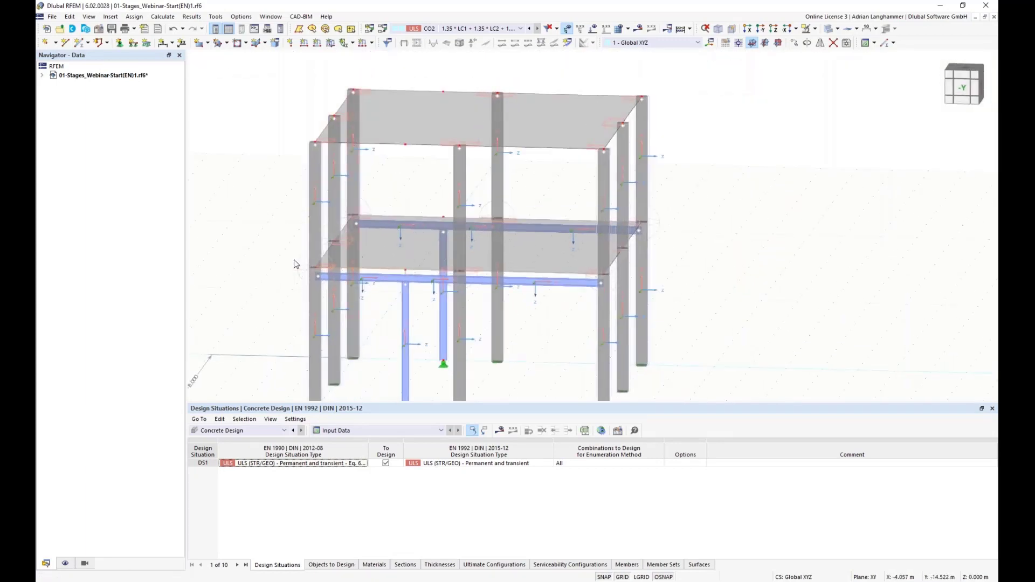
{"action": "scroll", "coordinate": [296, 265], "scroll_direction": "up", "scroll_amount": 2}
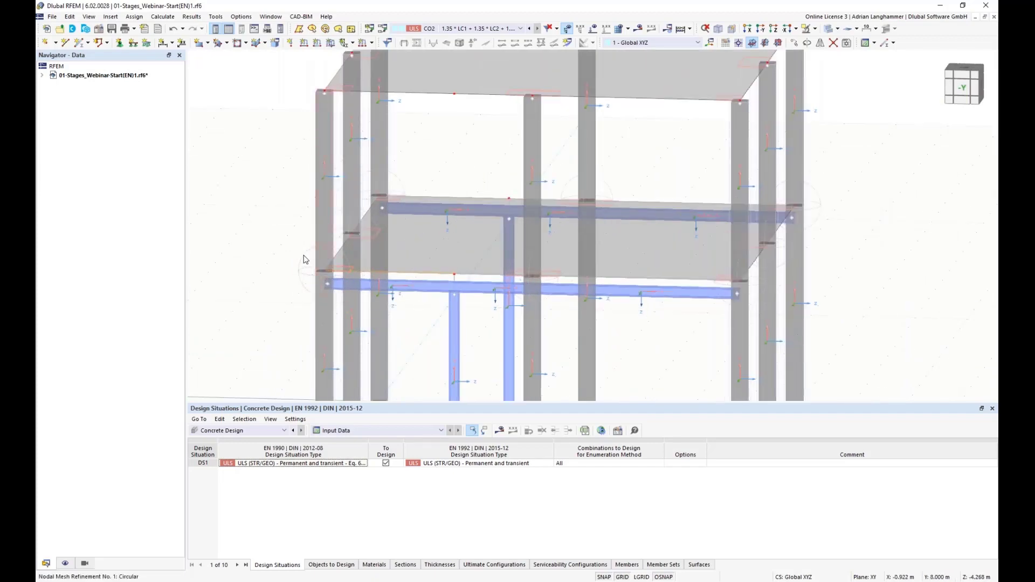
{"action": "middle_click_drag", "start_coordinate": [293, 221], "coordinate": [273, 225], "text": "ctrl"}
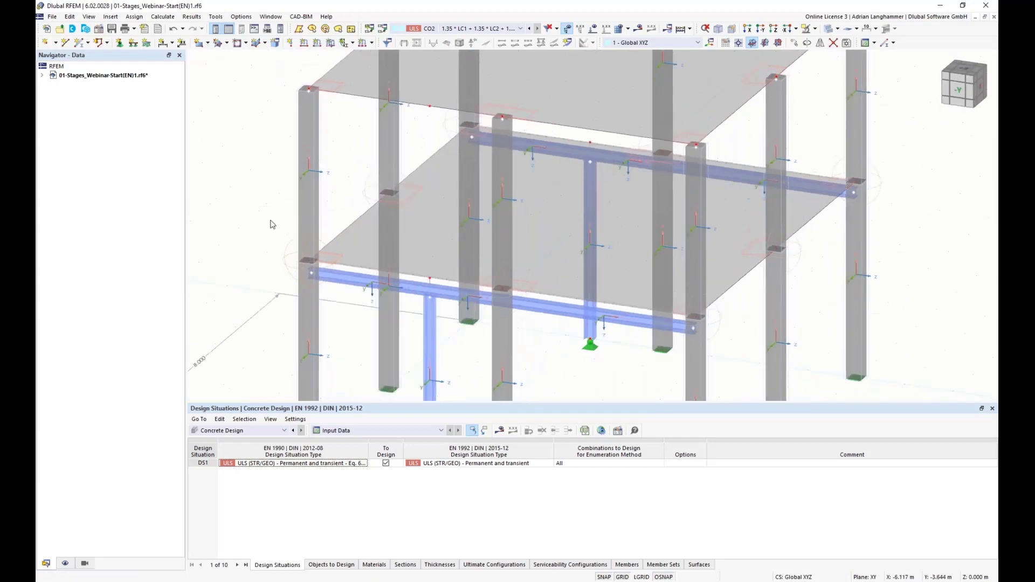
{"action": "mouse_move", "coordinate": [335, 257]}
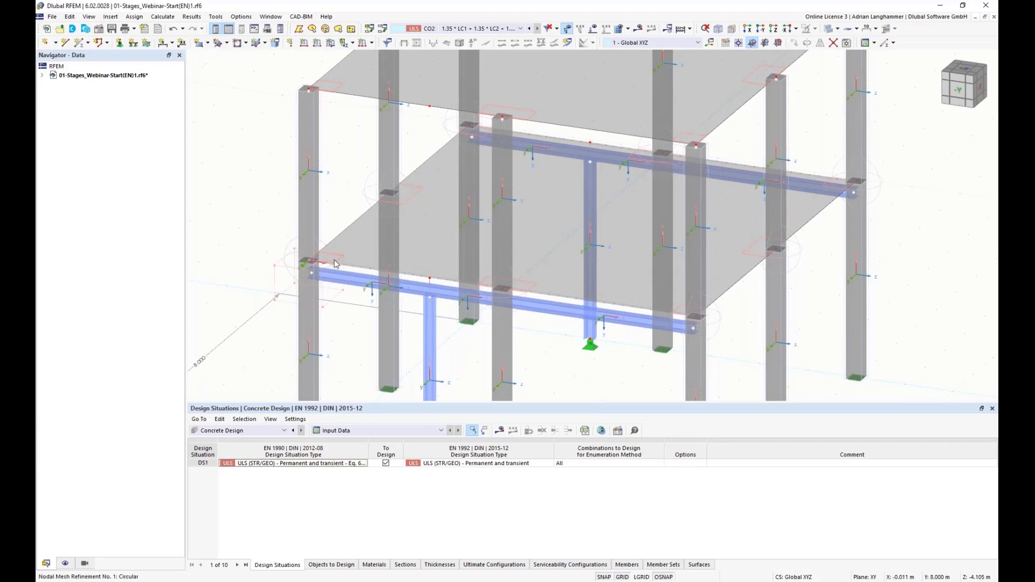
{"action": "middle_click_drag", "start_coordinate": [284, 224], "coordinate": [323, 221], "text": "ctrl"}
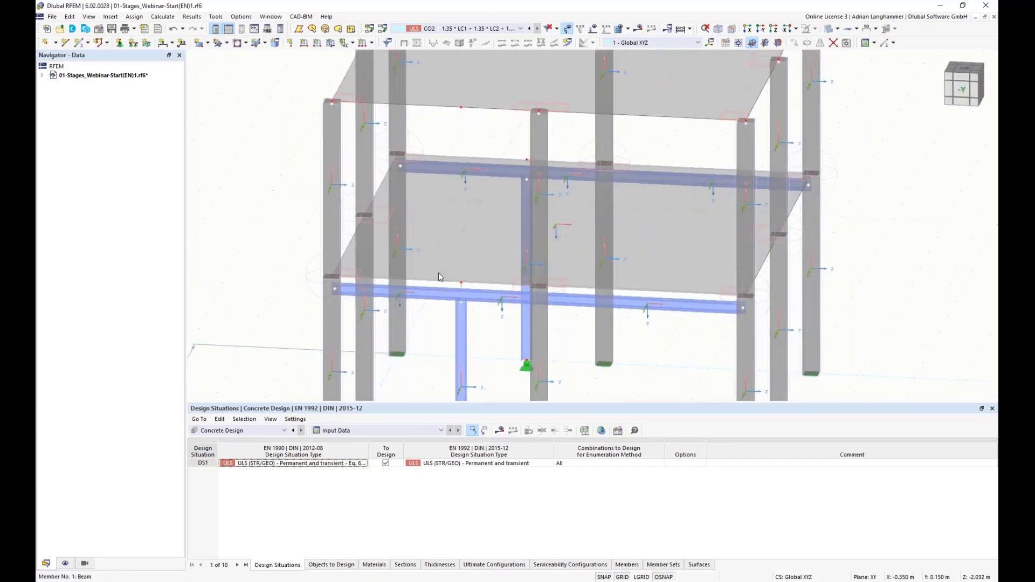
{"action": "scroll", "coordinate": [447, 287], "scroll_direction": "up", "scroll_amount": 2}
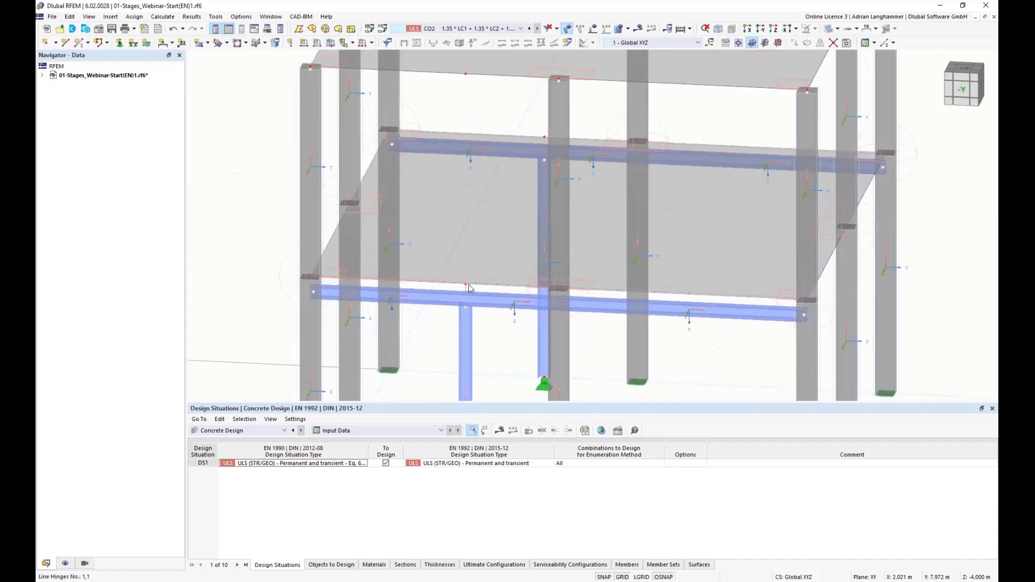
{"action": "middle_click_drag", "start_coordinate": [469, 288], "coordinate": [480, 266]}
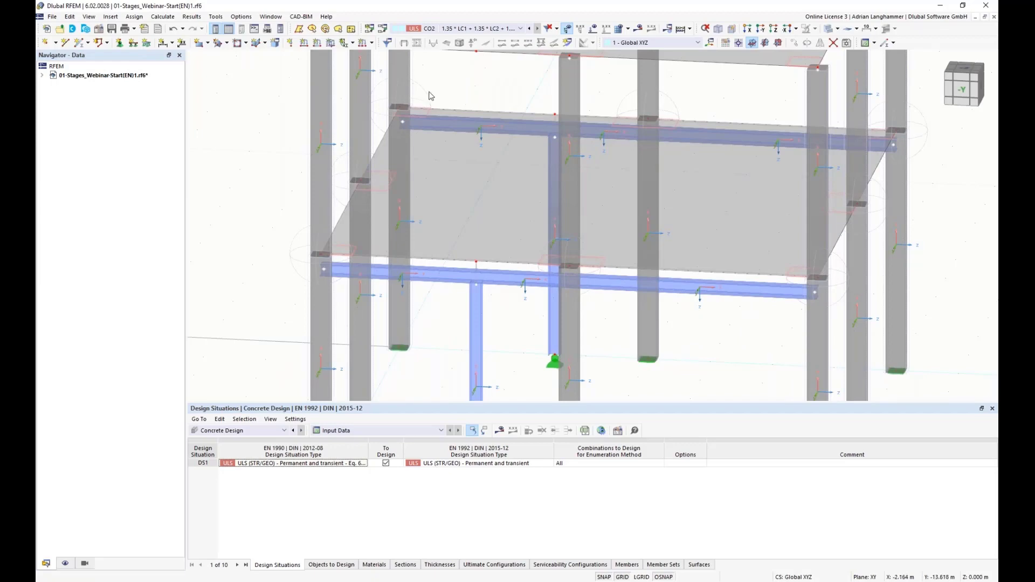
{"action": "middle_click_drag", "start_coordinate": [550, 116], "coordinate": [531, 118], "text": "ctrl"}
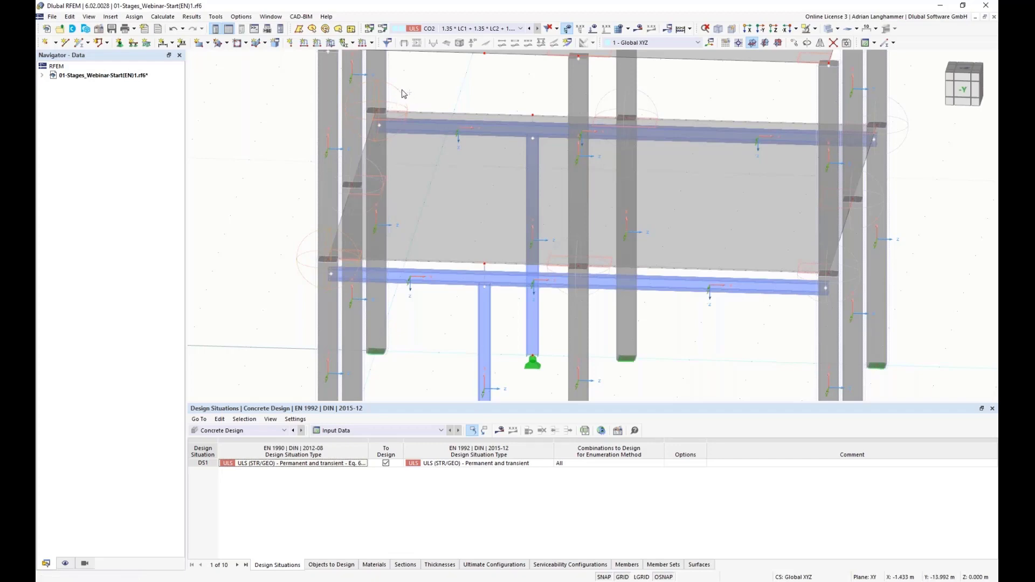
{"action": "left_click_drag", "start_coordinate": [411, 89], "coordinate": [543, 114], "text": "ctrl"}
{"action": "scroll", "coordinate": [471, 101], "scroll_direction": "up", "scroll_amount": 2}
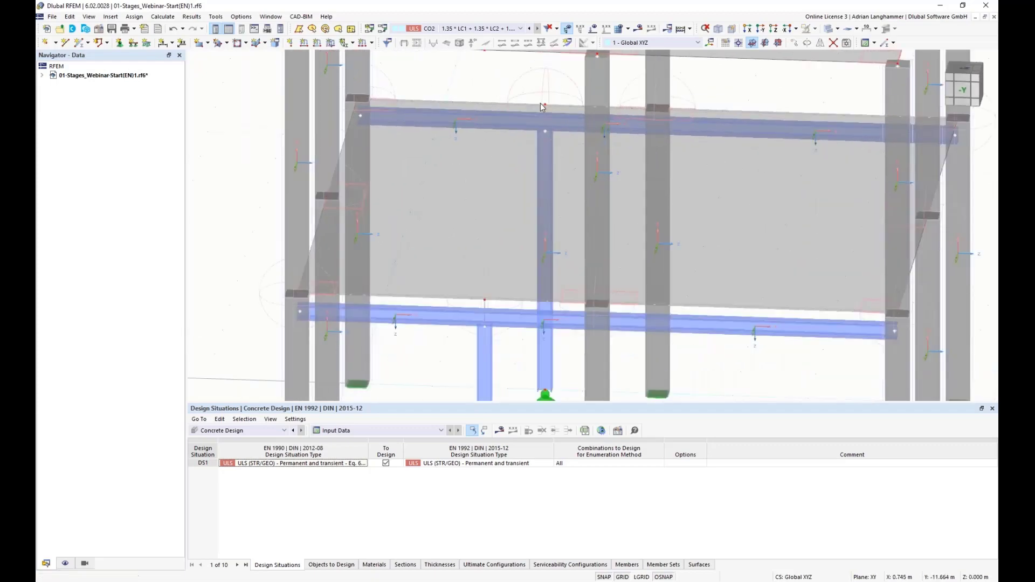
{"action": "scroll", "coordinate": [512, 104], "scroll_direction": "down", "scroll_amount": 2}
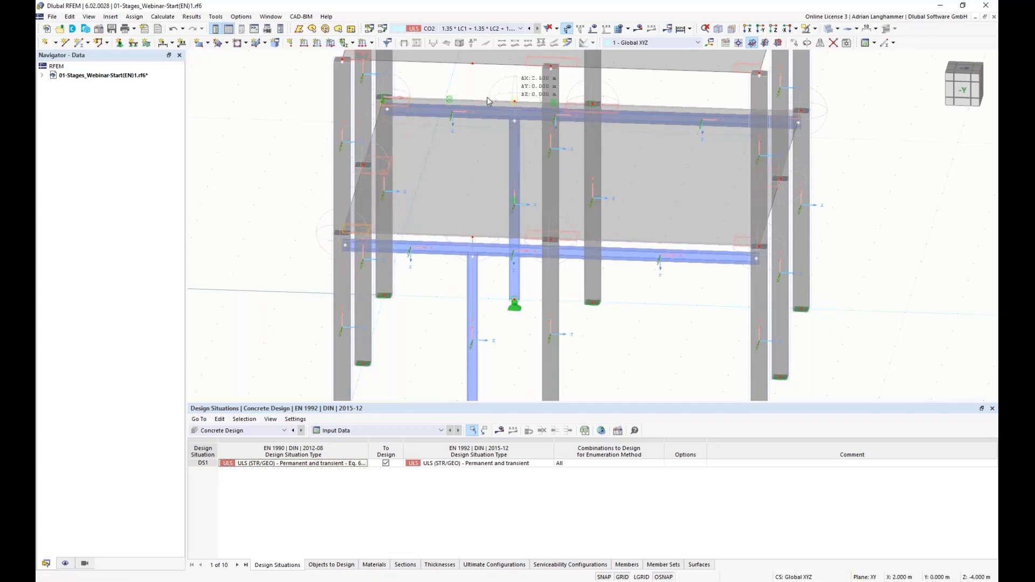
Step: Activate the Steel Design add-on in the model's base data, alongside Concrete Design and Construction Stages Analysis
{"action": "scroll", "coordinate": [466, 97], "scroll_direction": "down", "scroll_amount": 5}
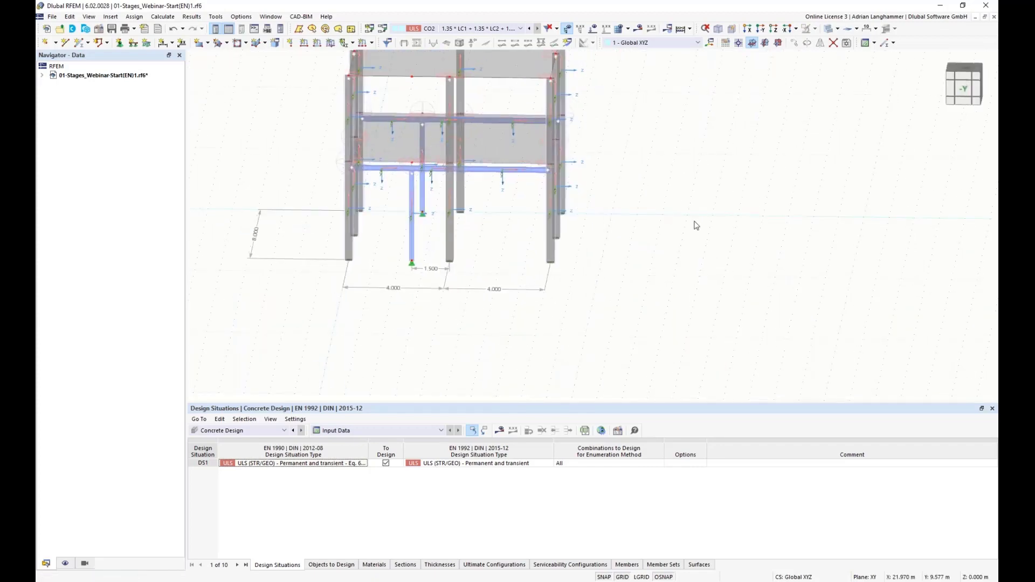
{"action": "middle_click_drag", "start_coordinate": [545, 177], "coordinate": [562, 230]}
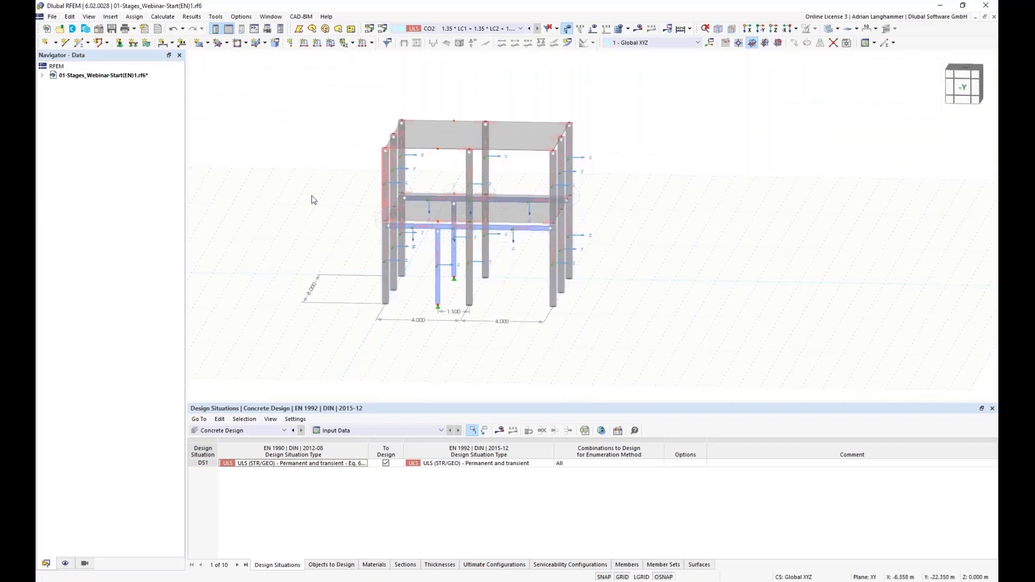
{"action": "scroll", "coordinate": [446, 247], "scroll_direction": "up", "scroll_amount": 1}
{"action": "left_click", "coordinate": [42, 76]}
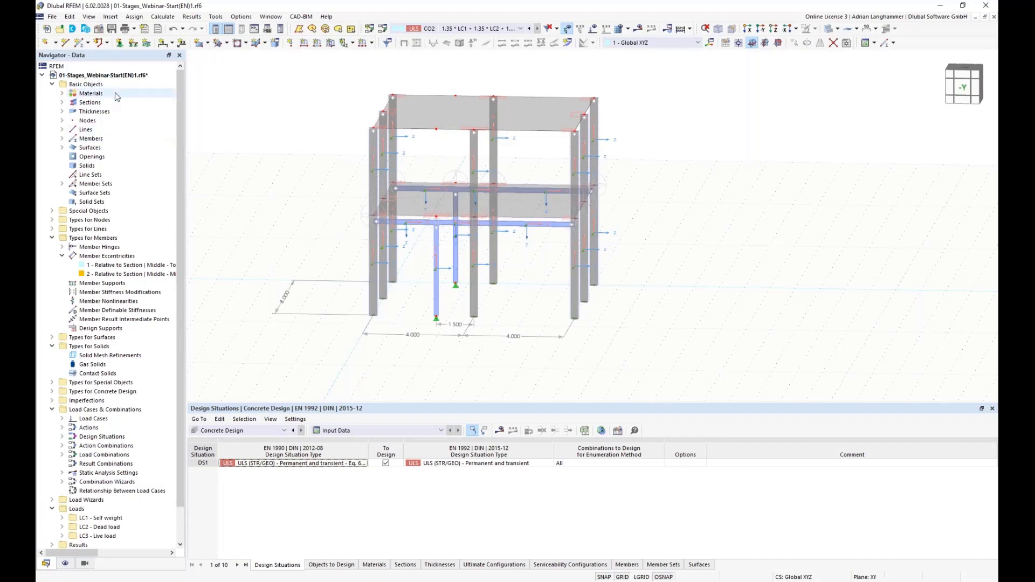
{"action": "right_click", "coordinate": [122, 75]}
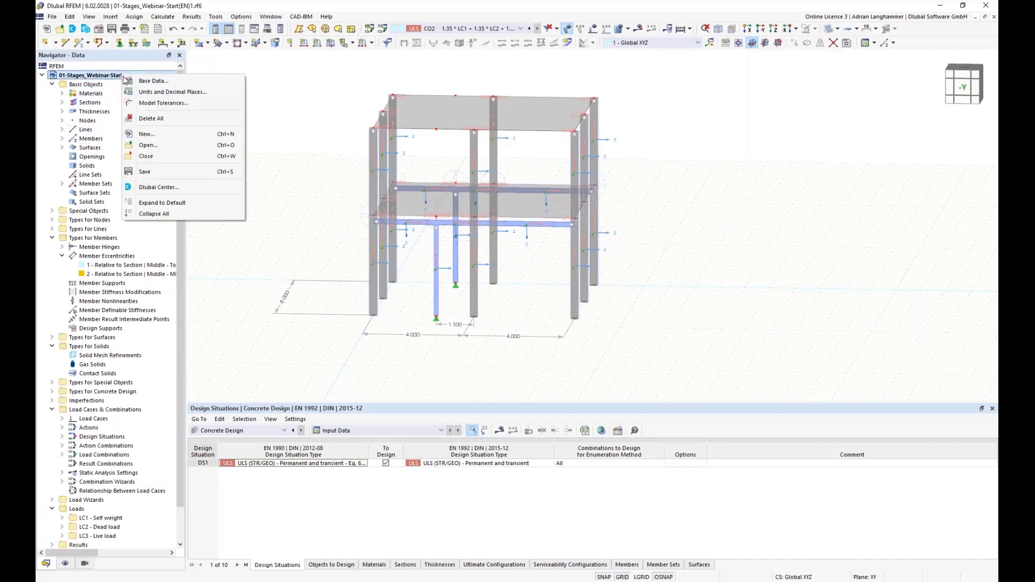
{"action": "left_click", "coordinate": [150, 82]}
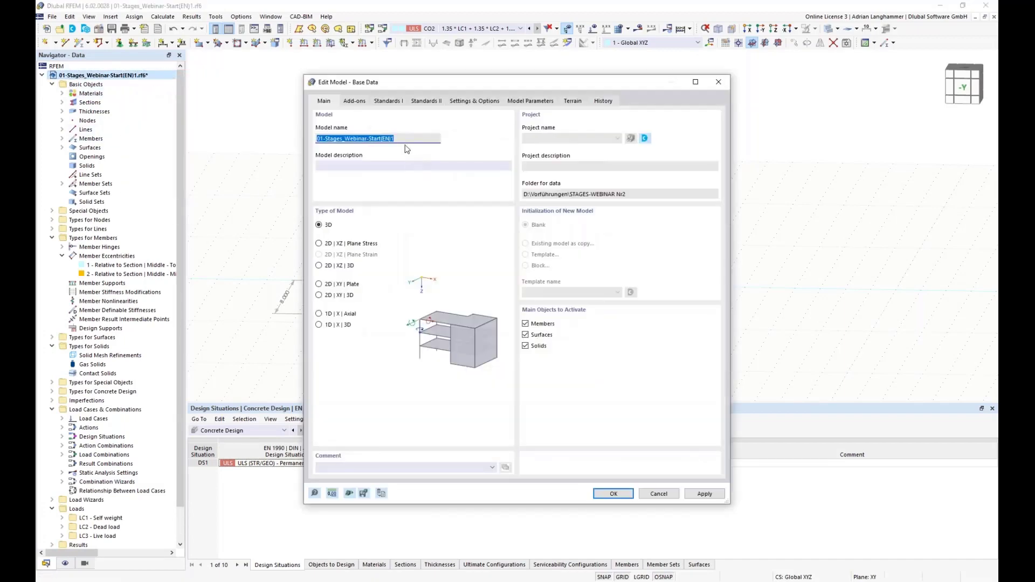
{"action": "left_click", "coordinate": [356, 101]}
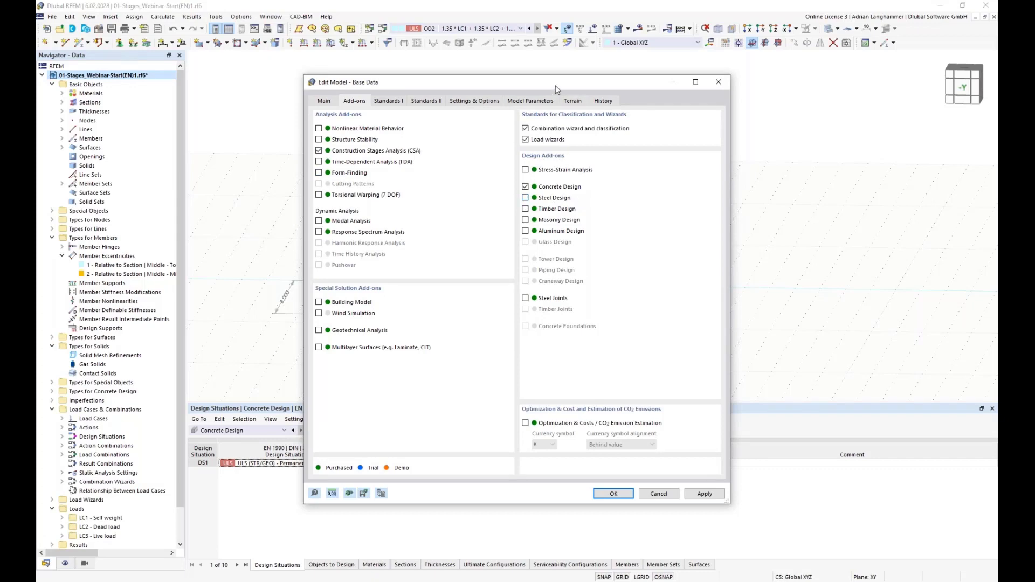
{"action": "left_click_drag", "start_coordinate": [556, 87], "coordinate": [489, 98]}
{"action": "left_click", "coordinate": [490, 213]}
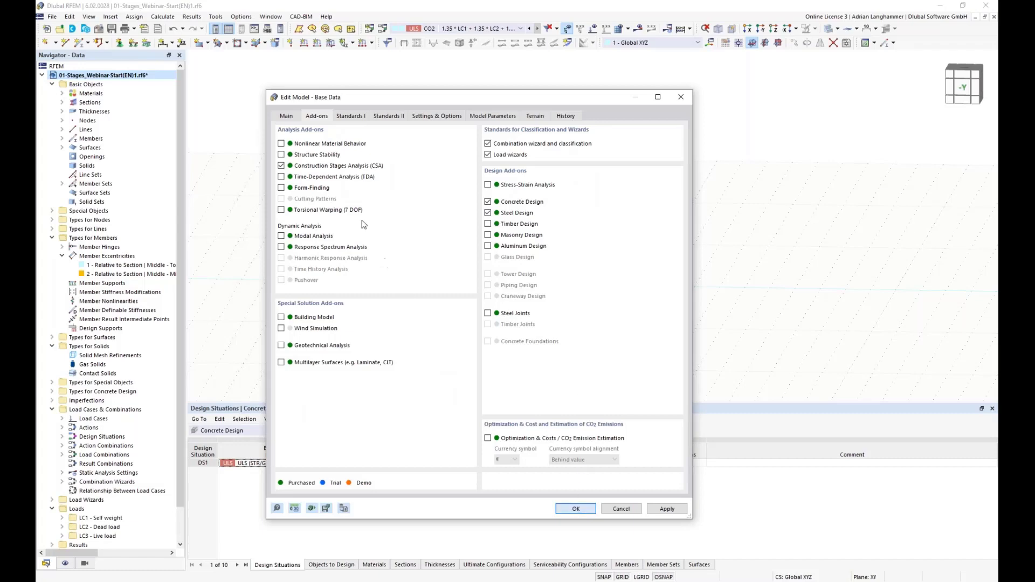
{"action": "key", "text": "Return"}
Step: Create a starting construction stage and add two following stages, CS2 and CS3
{"action": "middle_click_drag", "start_coordinate": [278, 172], "coordinate": [273, 162]}
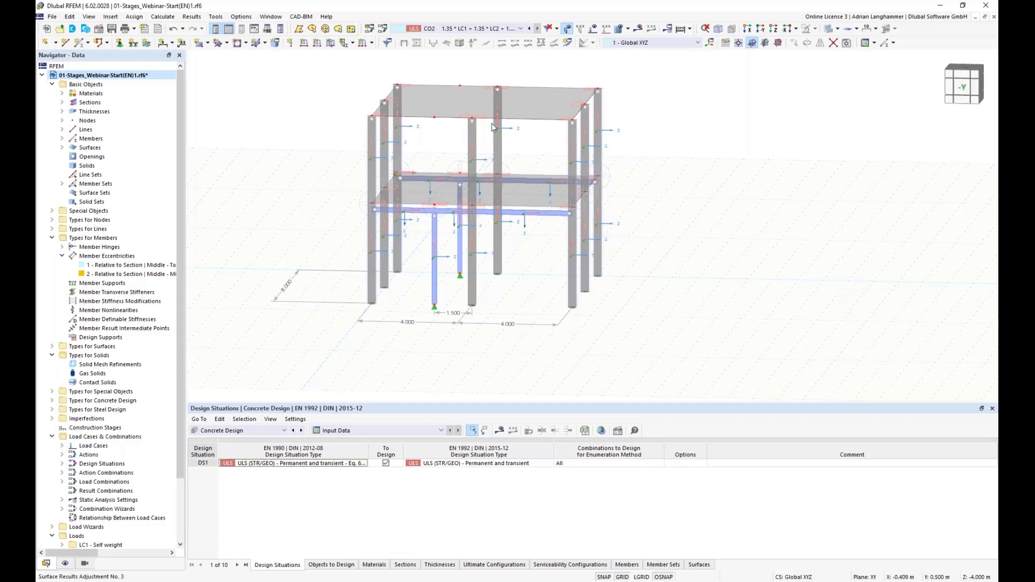
{"action": "middle_click_drag", "start_coordinate": [665, 262], "coordinate": [682, 235]}
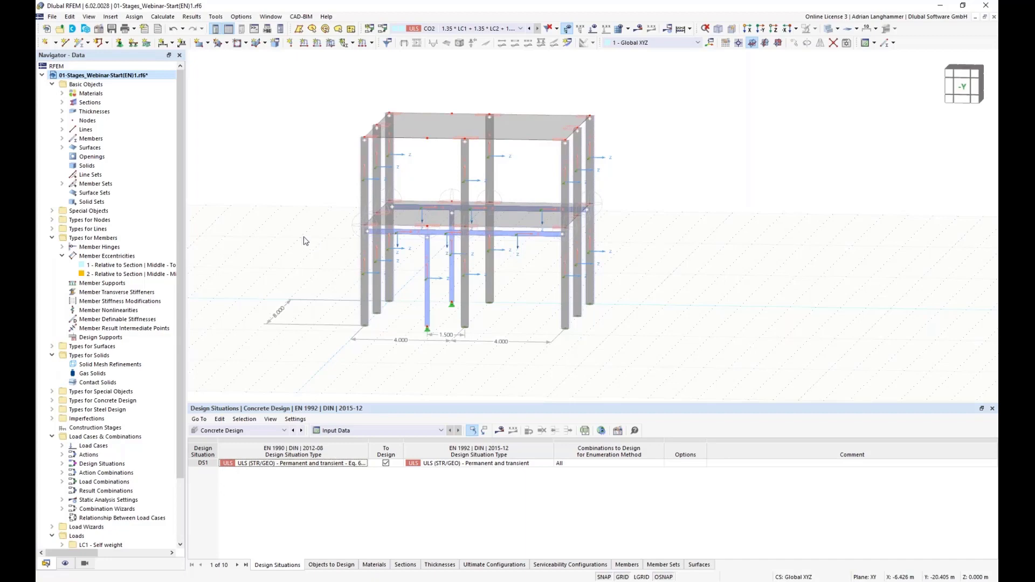
{"action": "right_click", "coordinate": [90, 429]}
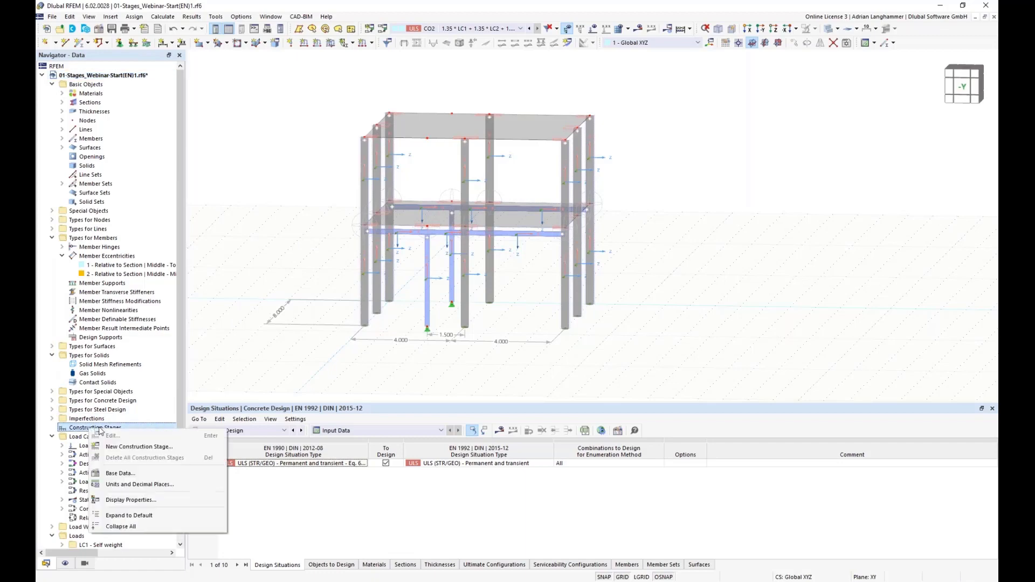
{"action": "left_click", "coordinate": [112, 448]}
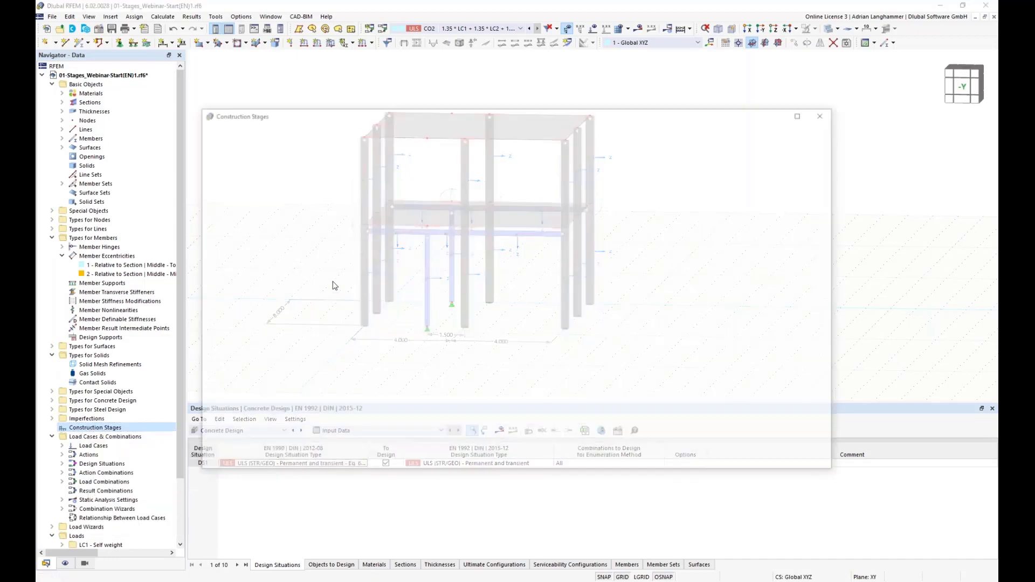
{"action": "left_click_drag", "start_coordinate": [374, 112], "coordinate": [390, 88]}
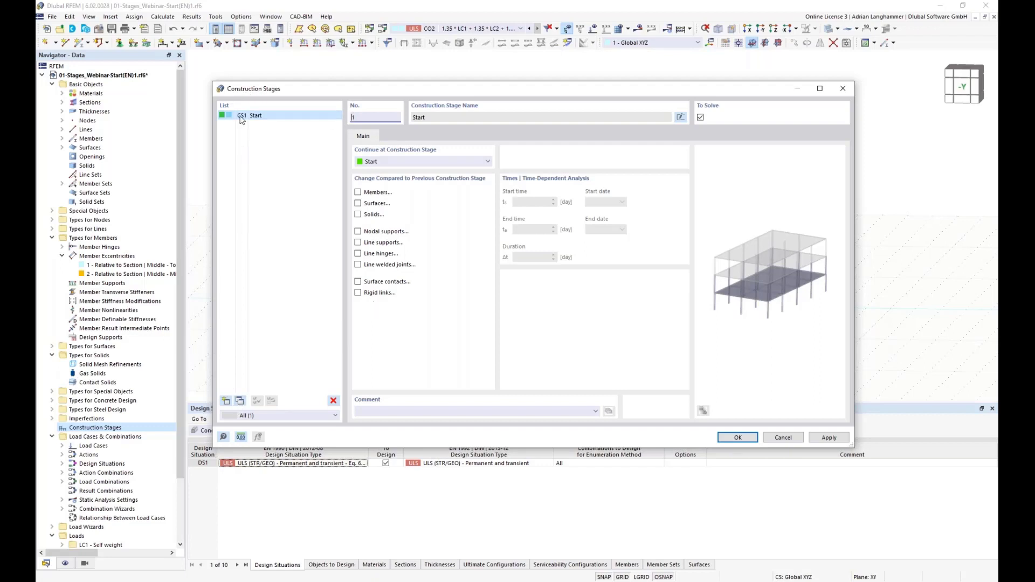
{"action": "left_click_drag", "start_coordinate": [336, 91], "coordinate": [332, 351]}
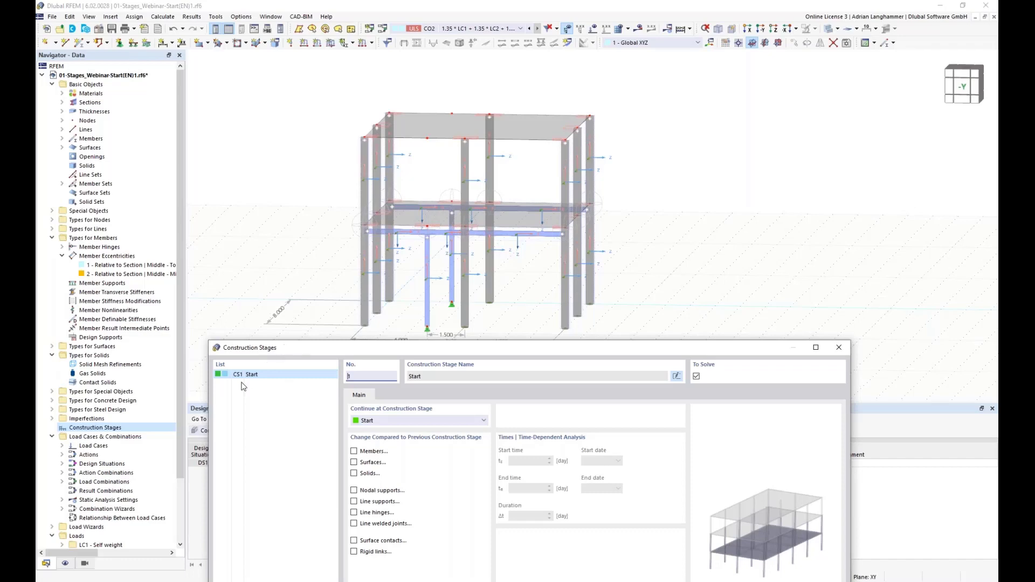
{"action": "left_click_drag", "start_coordinate": [309, 349], "coordinate": [373, 176]}
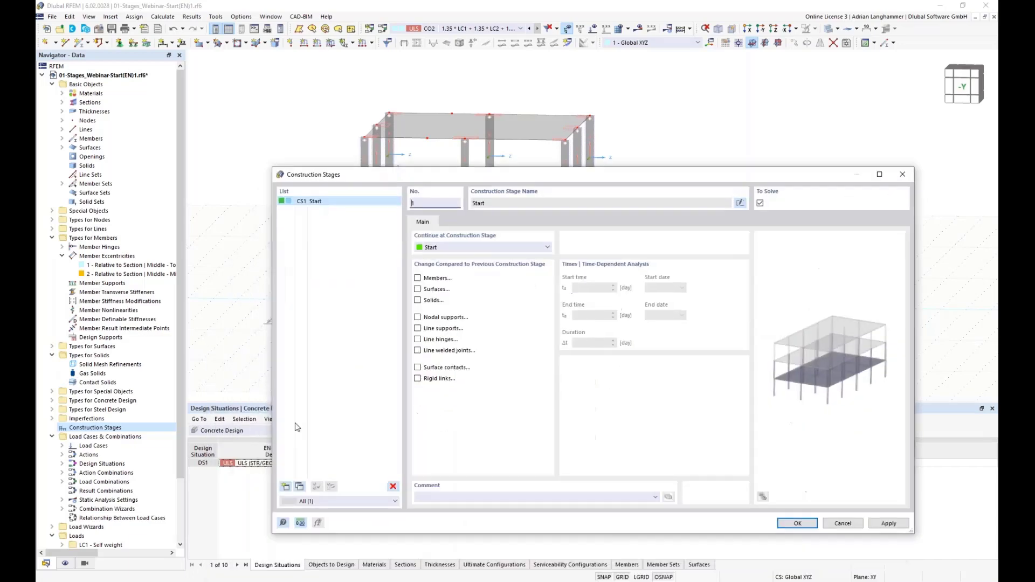
{"action": "left_click", "coordinate": [286, 487]}
{"action": "left_click", "coordinate": [286, 487]}
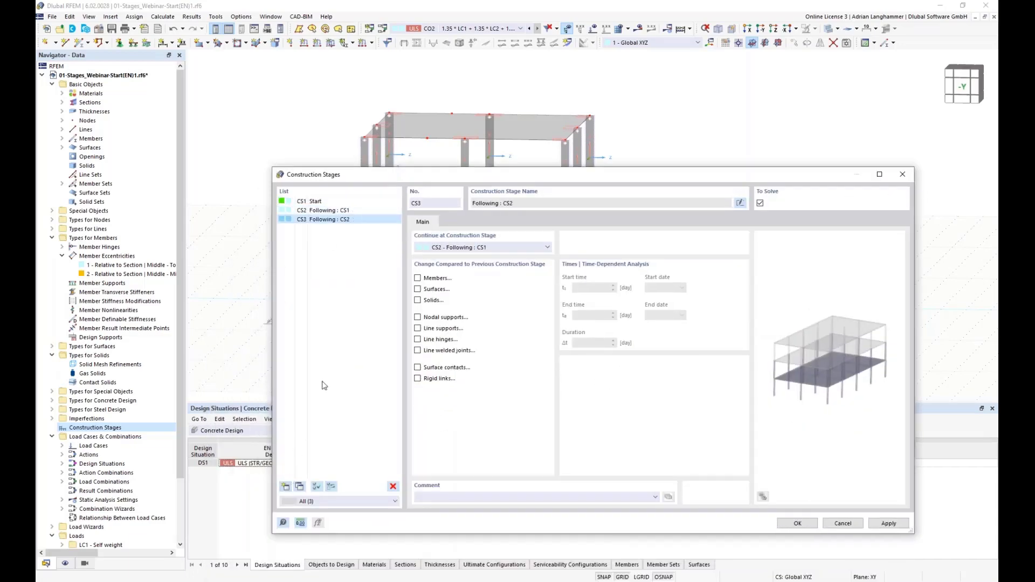
Step: Replace the automatic names of the first two construction stages with "Original Structure" for CS1 and "Add Steel Constrution" for CS2
{"action": "left_click", "coordinate": [324, 201]}
{"action": "left_click", "coordinate": [506, 205]}
{"action": "left_click", "coordinate": [740, 203]}
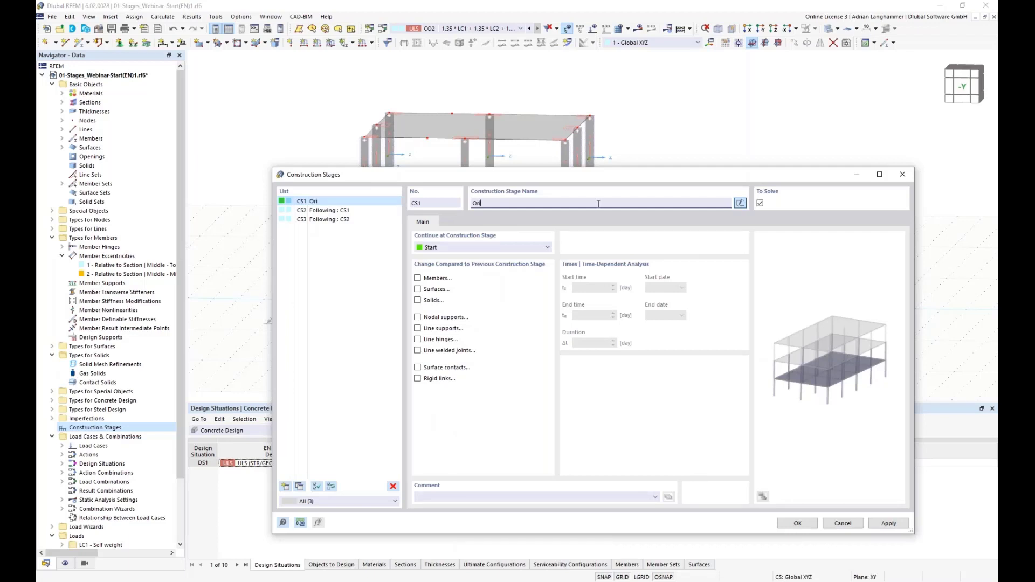
{"action": "type", "text": "Original Structure"}
{"action": "left_click", "coordinate": [352, 210]}
{"action": "left_click", "coordinate": [739, 204]}
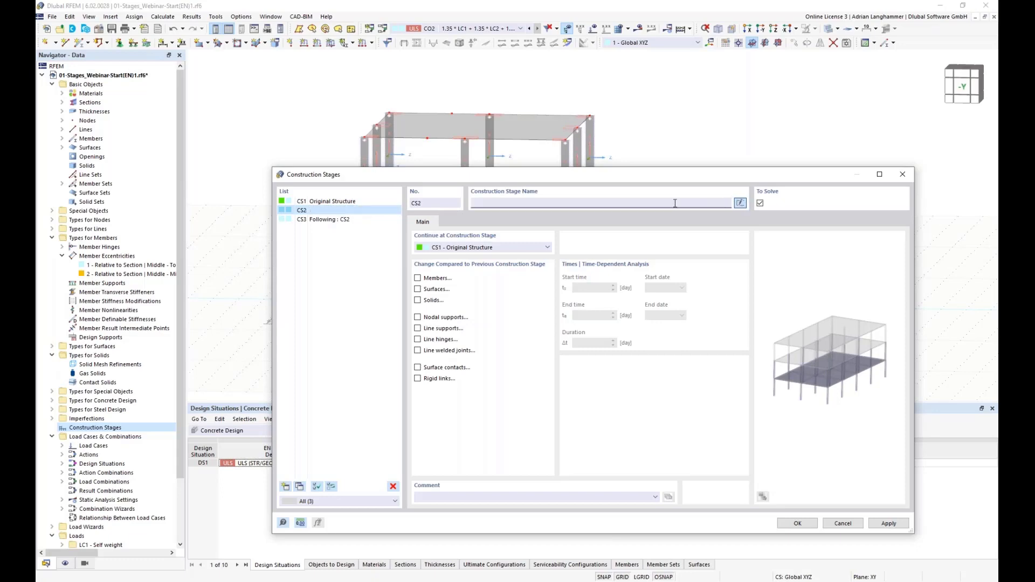
{"action": "type", "text": "Add Steel Construction"}
Step: Name construction stage CS3 "Remove Concrete Columns" and check it against stage CS2 in the list
{"action": "left_click", "coordinate": [362, 220]}
{"action": "left_click", "coordinate": [740, 203]}
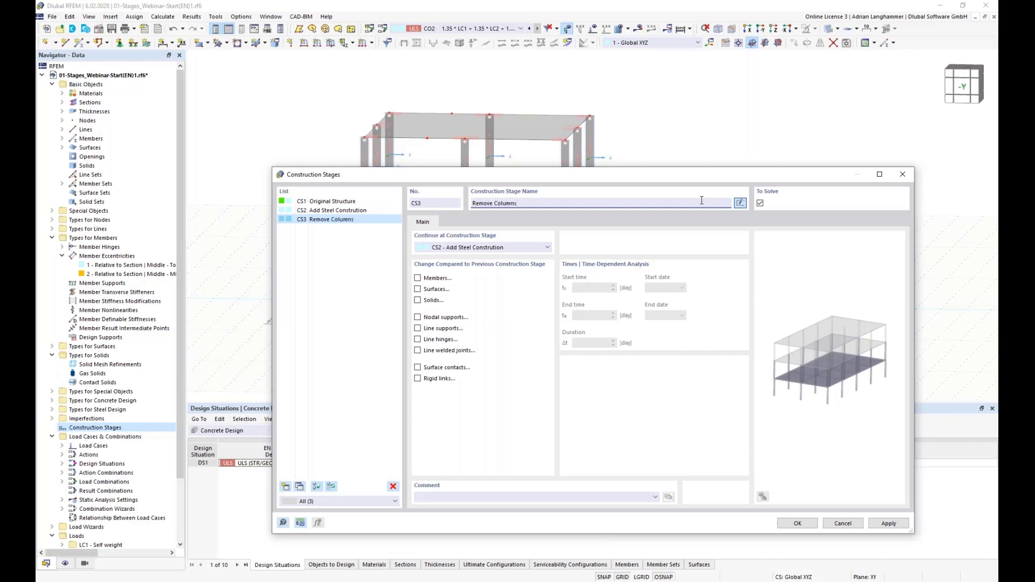
{"action": "left_click", "coordinate": [496, 205]}
{"action": "type", "text": "Concrete"}
{"action": "left_click", "coordinate": [363, 215]}
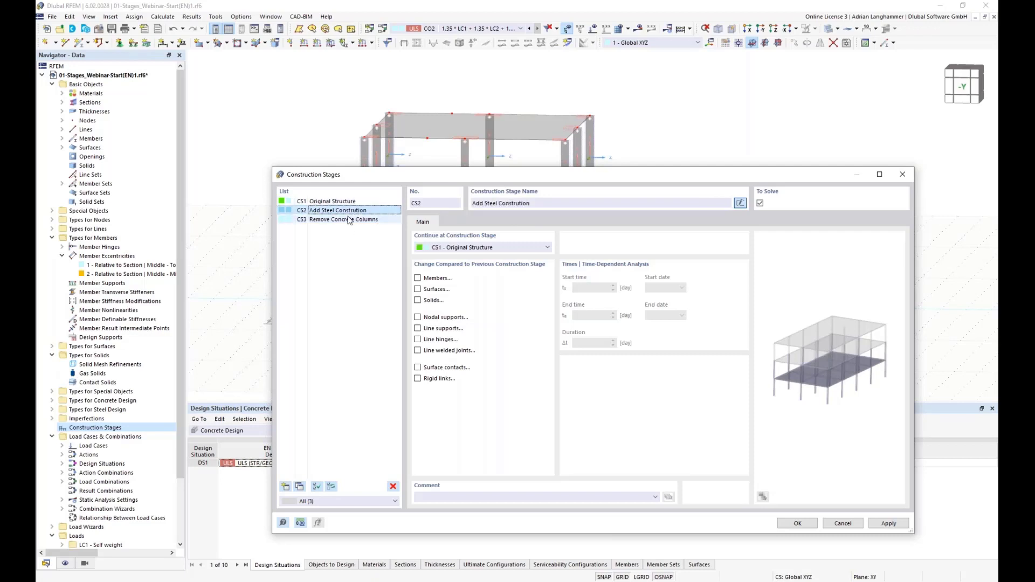
{"action": "left_click", "coordinate": [332, 220]}
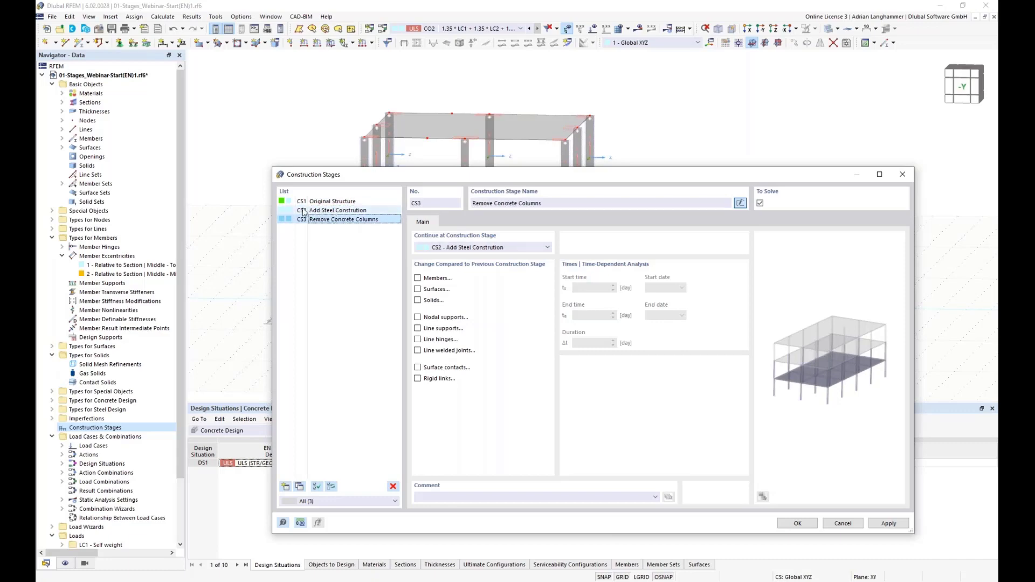
{"action": "left_click", "coordinate": [313, 211]}
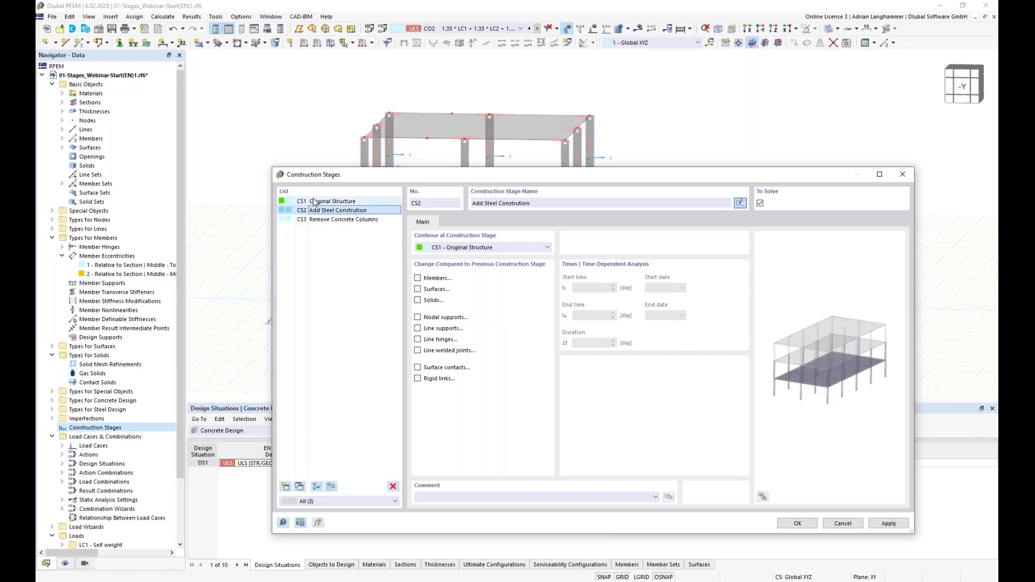
Step: Compare which preceding construction stage the CS2 and CS3 stages continue from
{"action": "left_click", "coordinate": [316, 221]}
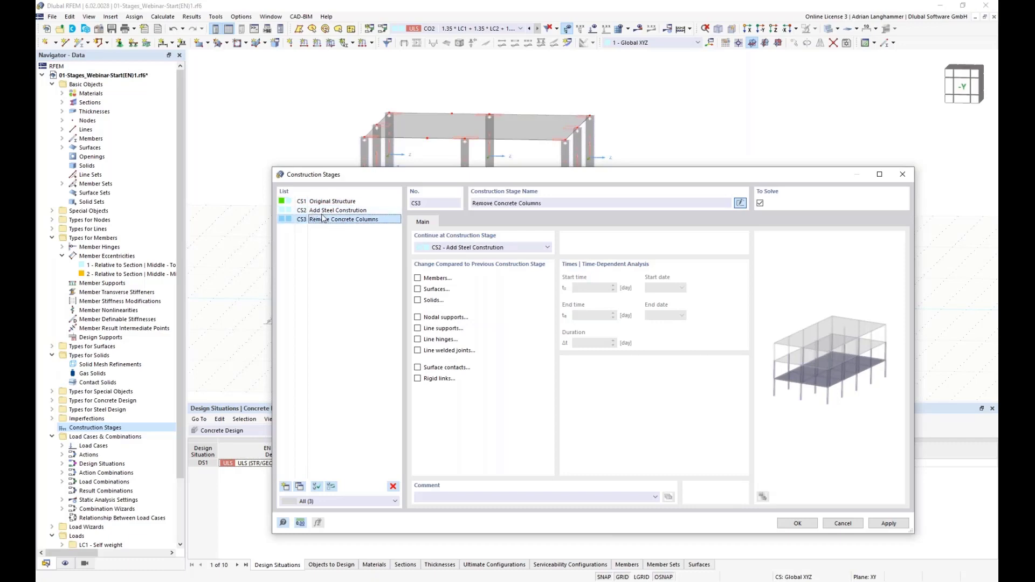
{"action": "left_click", "coordinate": [322, 211]}
{"action": "key", "text": "Up"}
{"action": "left_click", "coordinate": [322, 211]}
{"action": "left_click", "coordinate": [322, 220]}
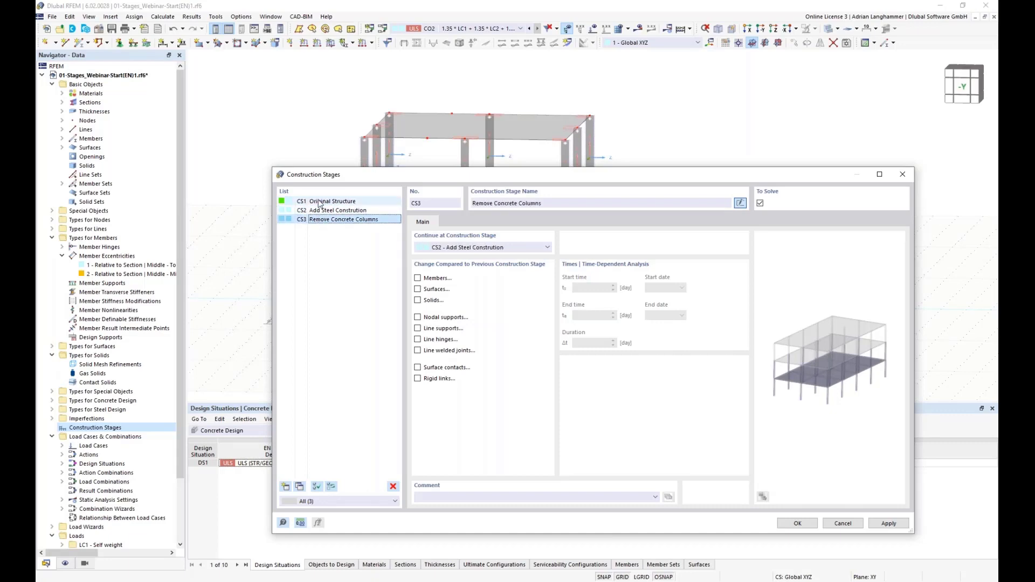
Step: Enable changes to members, surfaces and nodal supports for construction stage CS1, Original Structure
{"action": "left_click", "coordinate": [320, 203]}
{"action": "left_click_drag", "start_coordinate": [397, 171], "coordinate": [337, 106]}
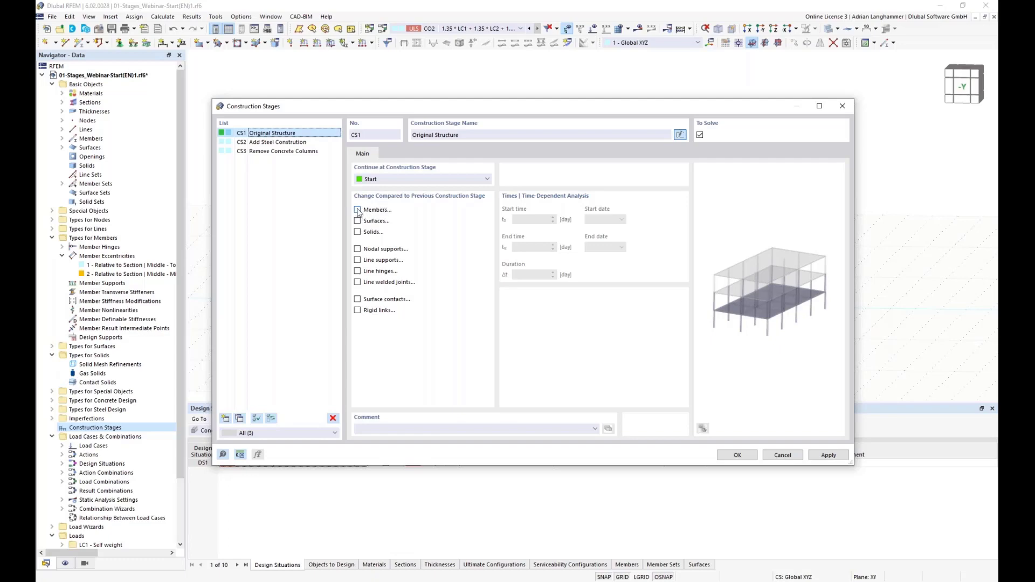
{"action": "left_click_drag", "start_coordinate": [461, 112], "coordinate": [414, 367]}
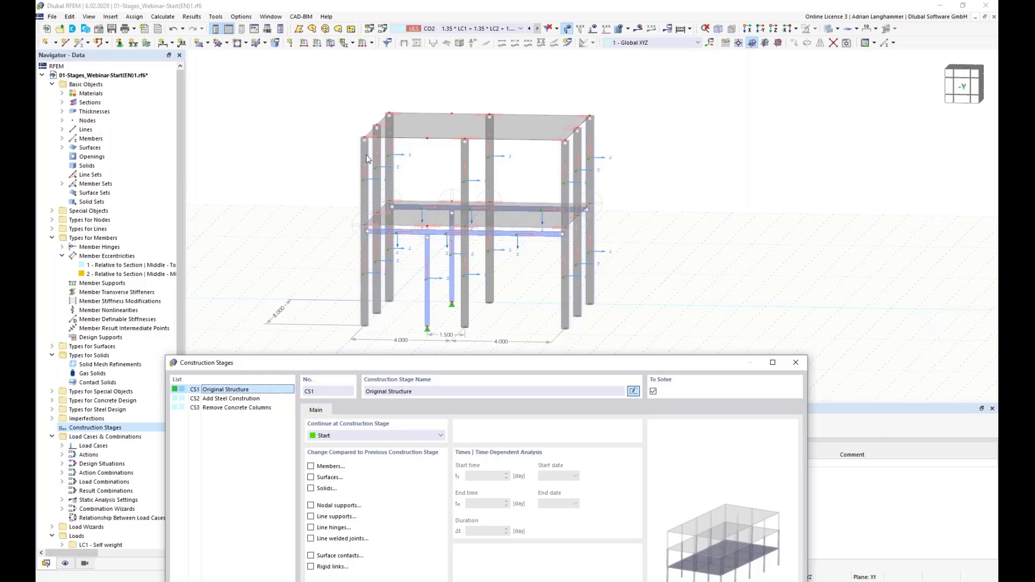
{"action": "left_click_drag", "start_coordinate": [387, 366], "coordinate": [421, 146]}
{"action": "left_click", "coordinate": [344, 249]}
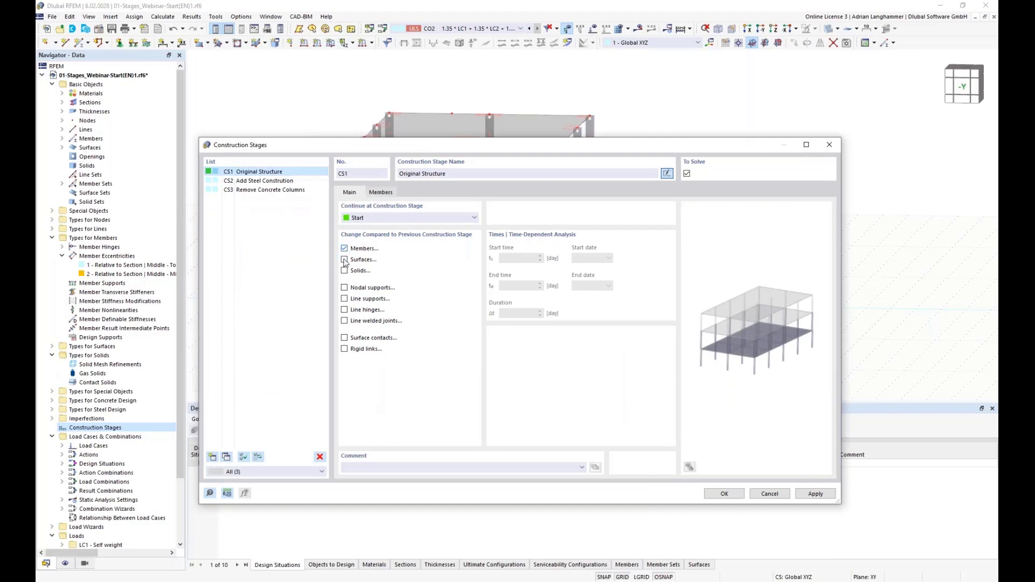
{"action": "left_click", "coordinate": [345, 259]}
{"action": "left_click", "coordinate": [344, 288]}
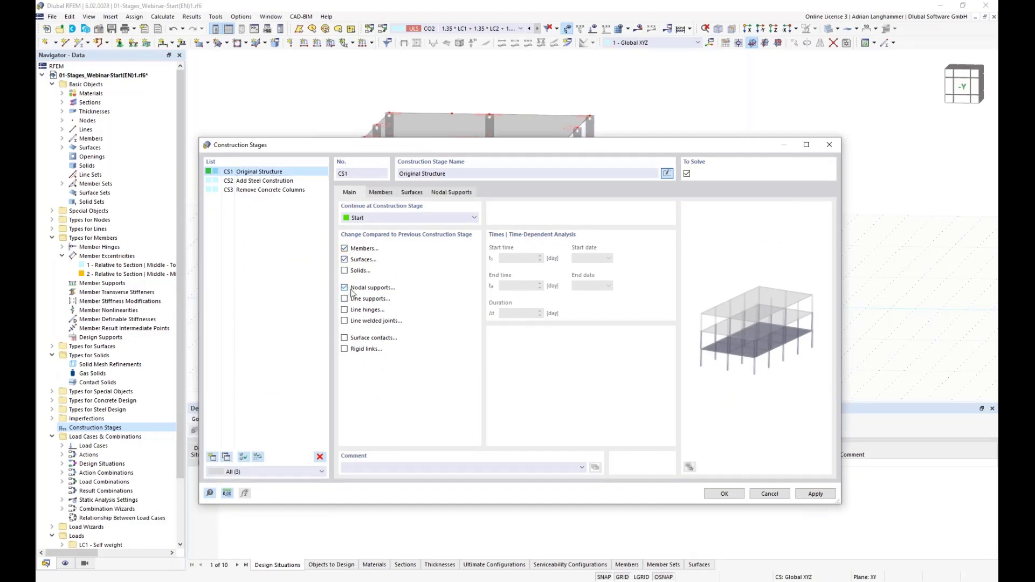
Step: Add all concrete columns of both storeys to CS1 as members 1-4,13-16,37,42-44,46,48,67,68, picking them graphically
{"action": "left_click", "coordinate": [382, 193]}
{"action": "left_click_drag", "start_coordinate": [447, 148], "coordinate": [406, 194]}
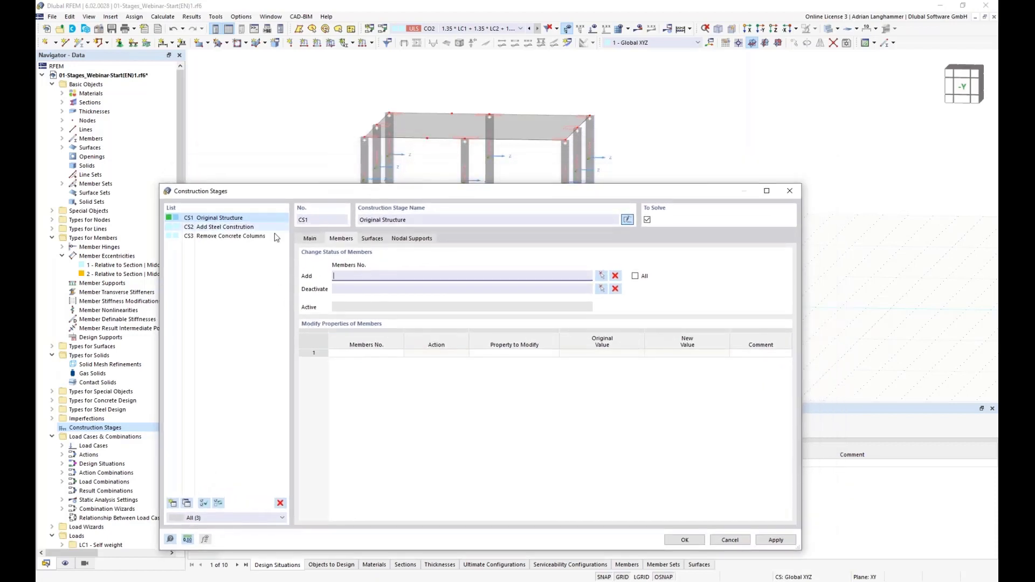
{"action": "left_click", "coordinate": [358, 274]}
{"action": "left_click", "coordinate": [601, 277]}
{"action": "left_click_drag", "start_coordinate": [410, 293], "coordinate": [349, 274]}
{"action": "left_click_drag", "start_coordinate": [515, 295], "coordinate": [463, 277]}
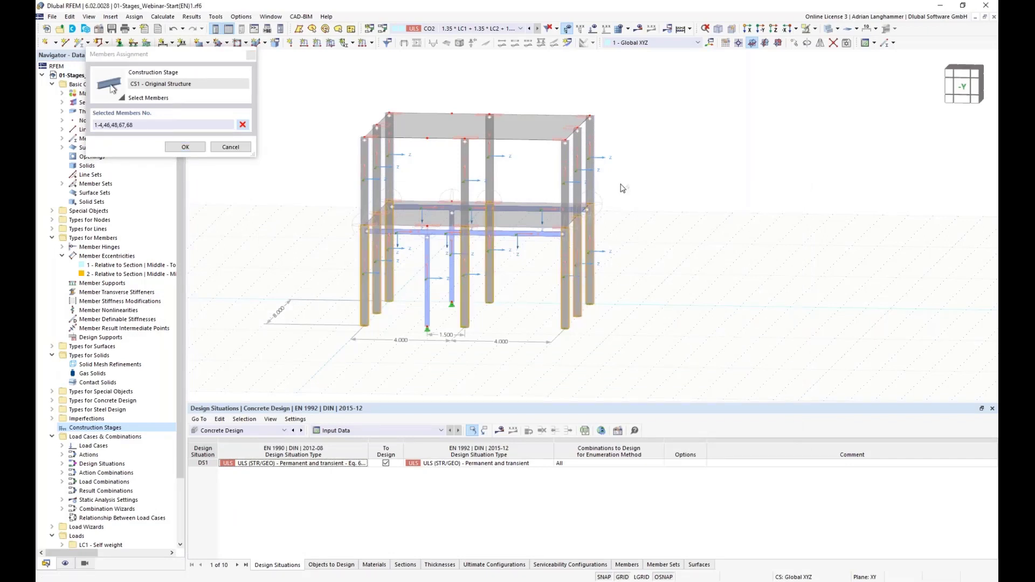
{"action": "left_click_drag", "start_coordinate": [622, 186], "coordinate": [210, 153]}
{"action": "left_click", "coordinate": [185, 147]}
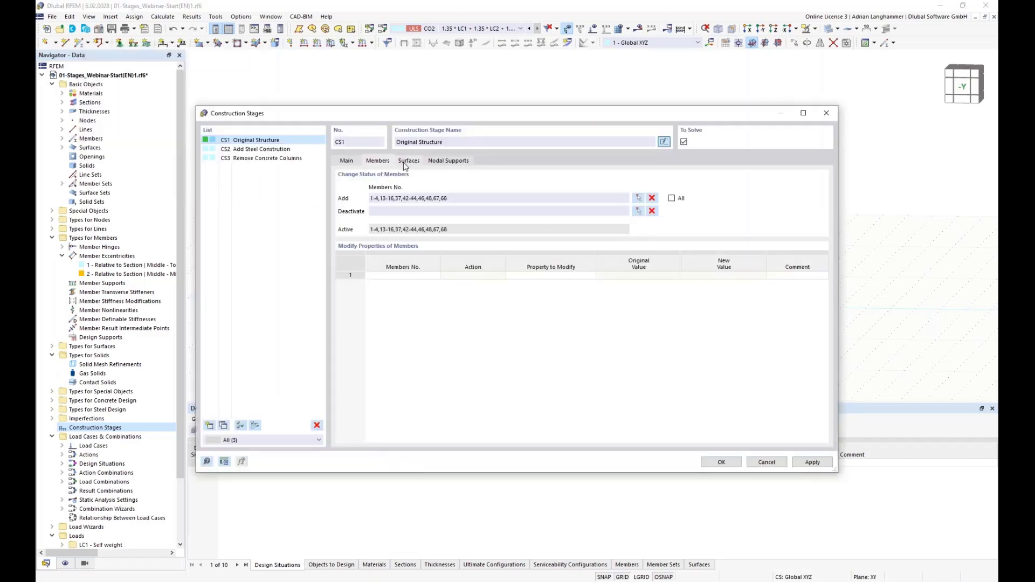
Step: Add the intermediate slab and the roof slab, surfaces 1 and 2, to construction stage CS1
{"action": "left_click", "coordinate": [405, 162]}
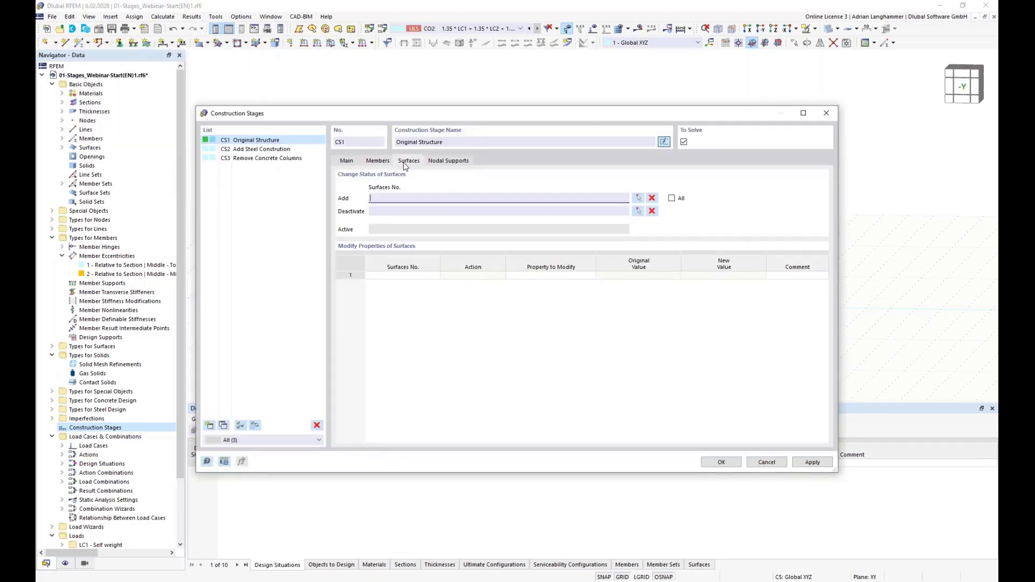
{"action": "left_click", "coordinate": [638, 200]}
{"action": "left_click", "coordinate": [440, 214]}
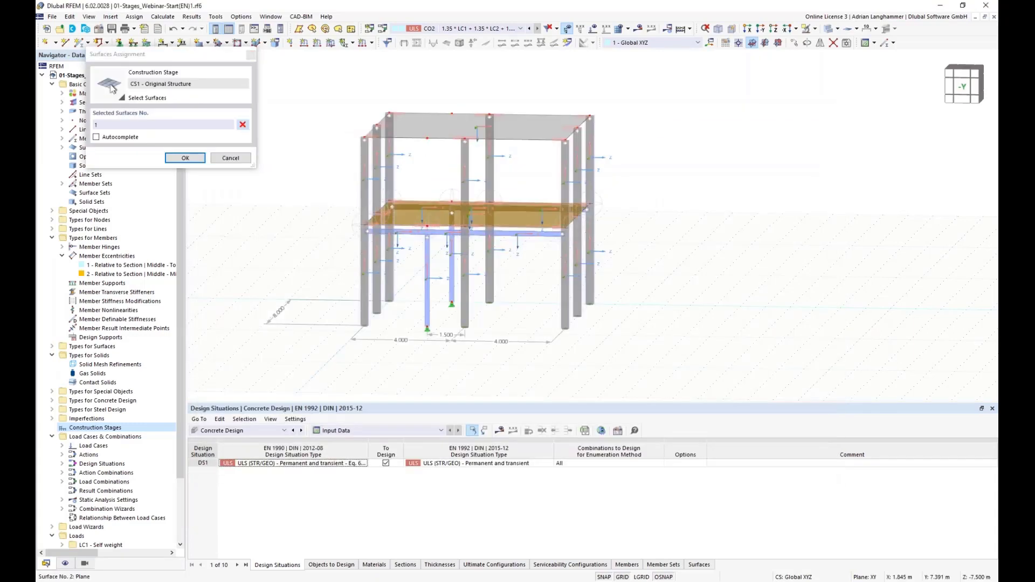
{"action": "left_click", "coordinate": [426, 129]}
{"action": "left_click", "coordinate": [185, 157]}
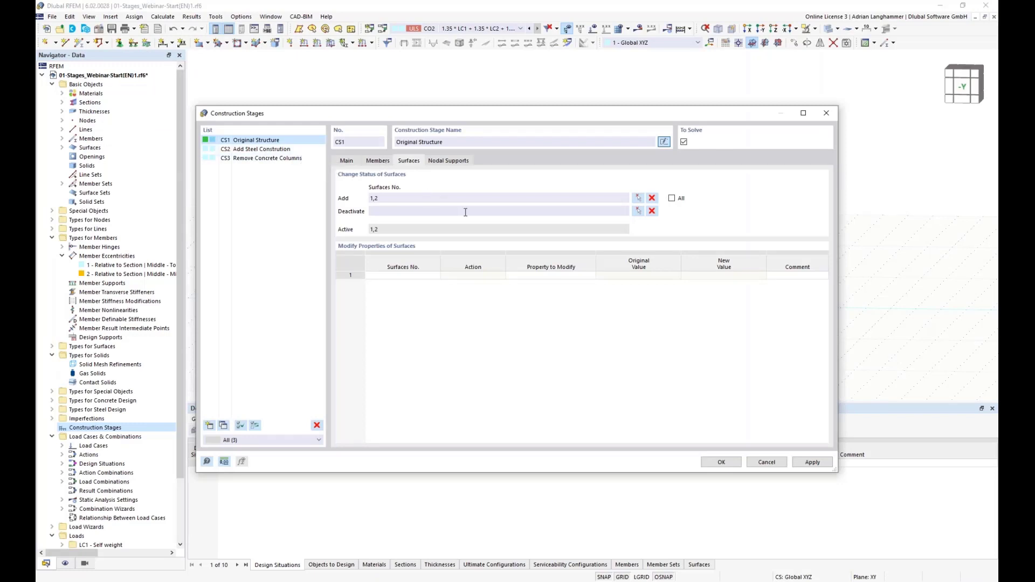
Step: Add the nodal supports at the concrete column bases, nodes 1,3,5,7,15,19,36,39, to construction stage CS1
{"action": "left_click", "coordinate": [459, 161]}
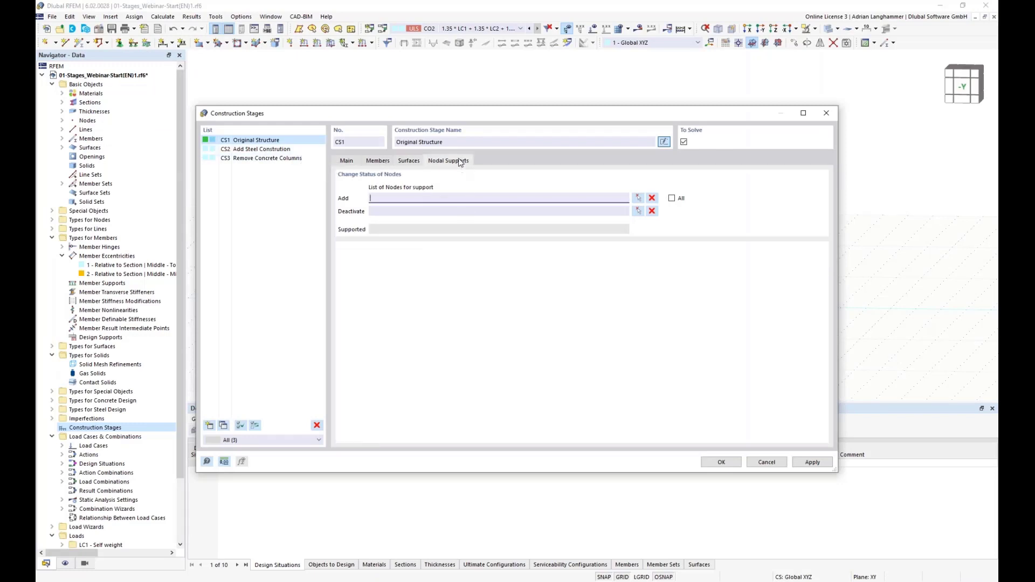
{"action": "left_click", "coordinate": [638, 201]}
{"action": "left_click_drag", "start_coordinate": [654, 346], "coordinate": [459, 296]}
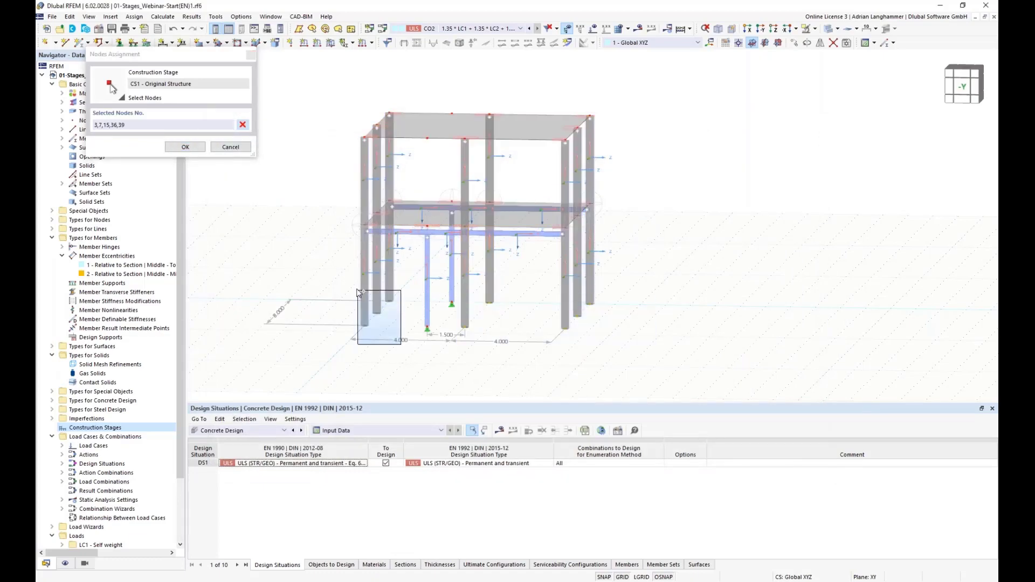
{"action": "left_click", "coordinate": [185, 147]}
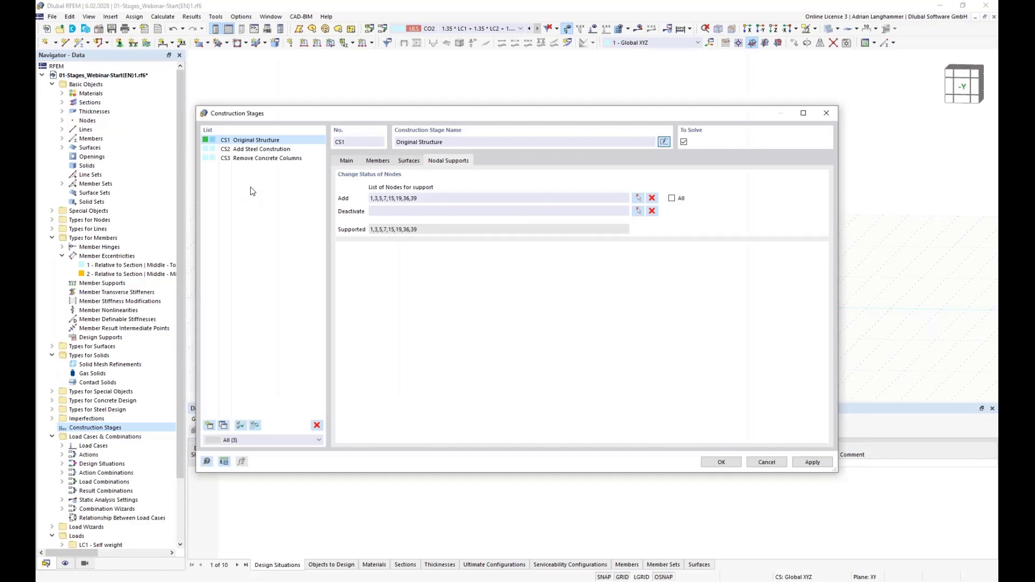
{"action": "left_click", "coordinate": [376, 163]}
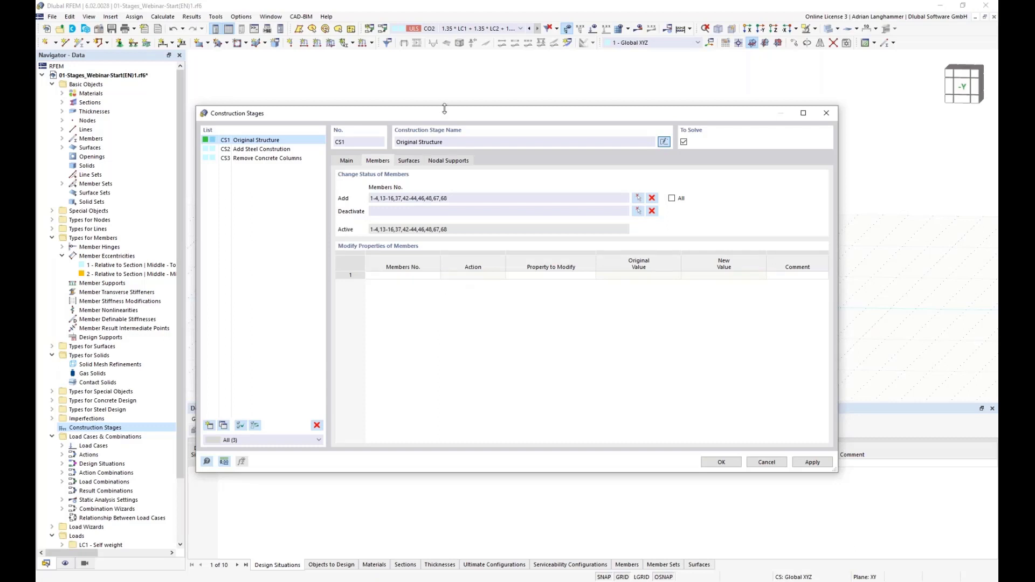
{"action": "left_click_drag", "start_coordinate": [446, 114], "coordinate": [447, 95]}
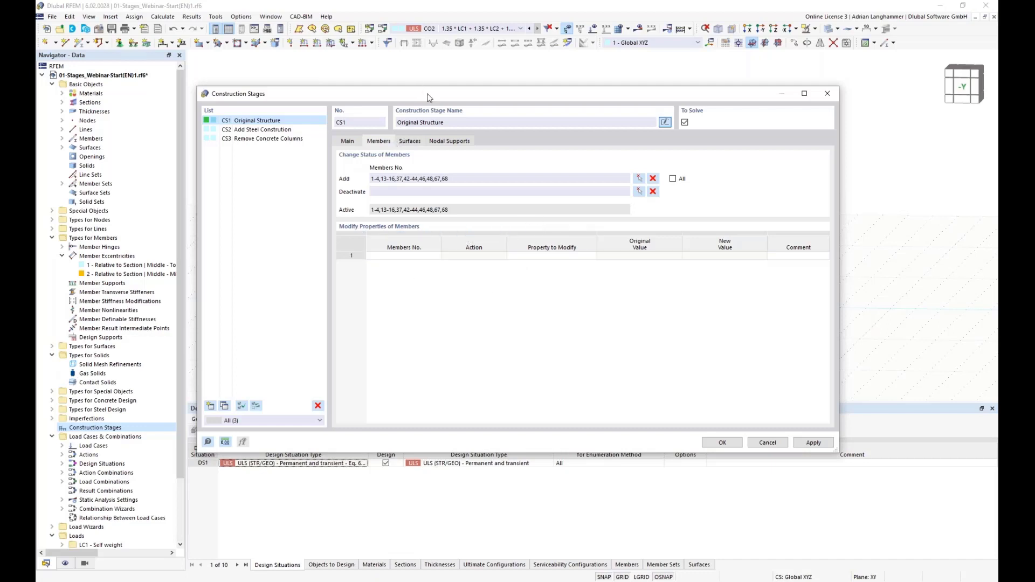
{"action": "left_click_drag", "start_coordinate": [430, 96], "coordinate": [437, 130]}
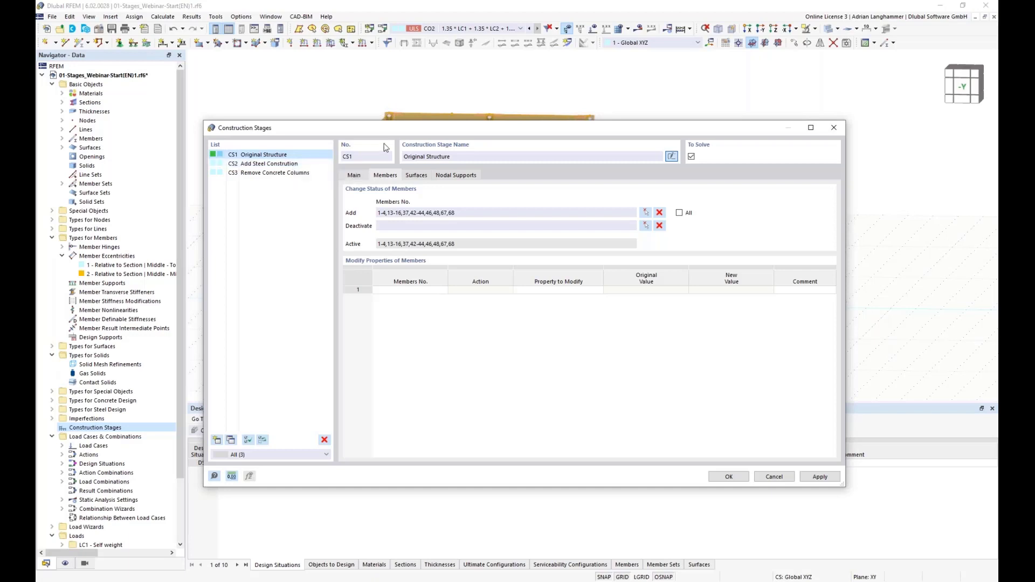
Step: Enable changes to members, nodal supports and line hinges for construction stage CS2, Add Steel Constrution
{"action": "left_click", "coordinate": [310, 164]}
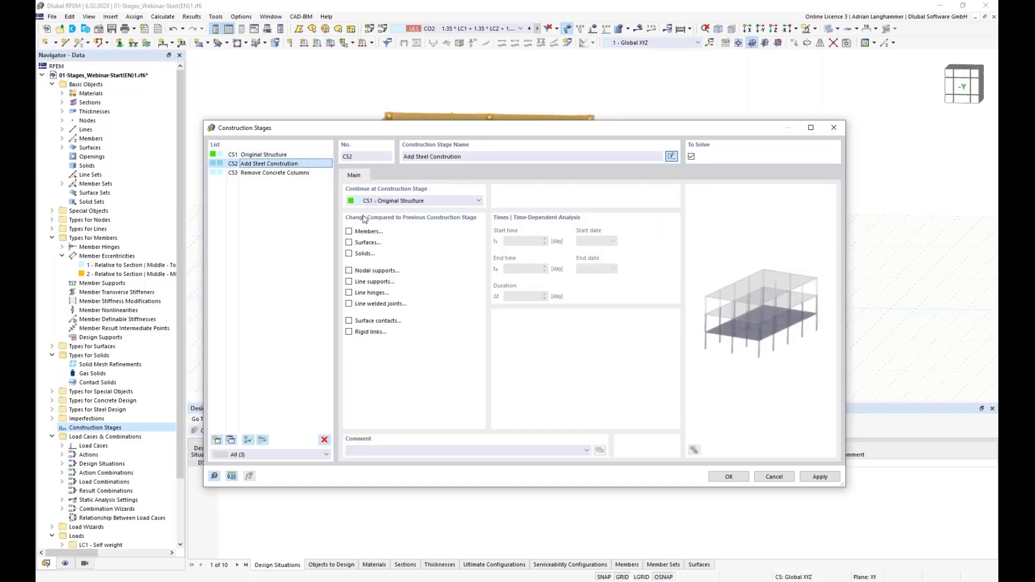
{"action": "left_click", "coordinate": [349, 232]}
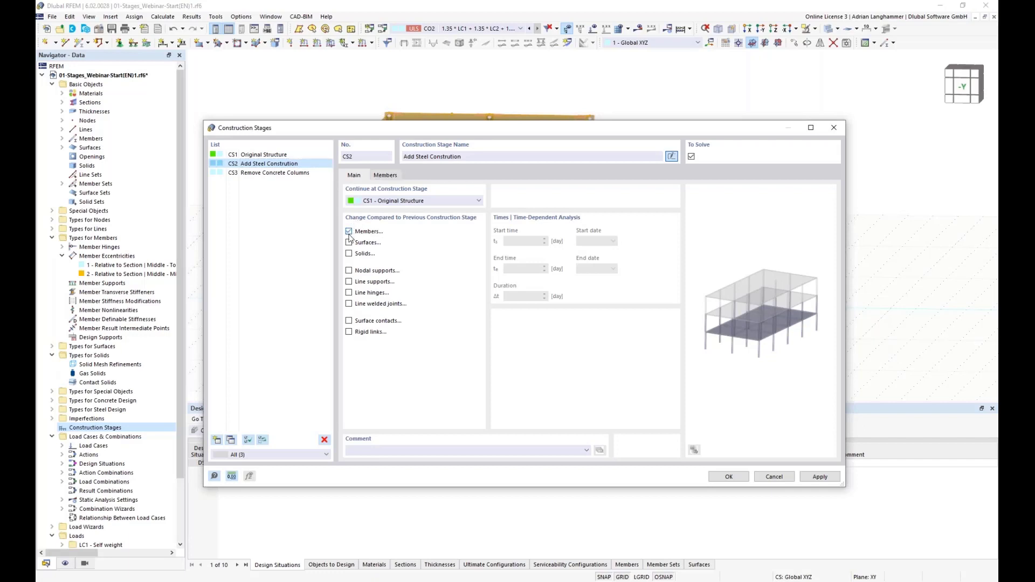
{"action": "left_click", "coordinate": [350, 270]}
{"action": "left_click", "coordinate": [349, 293]}
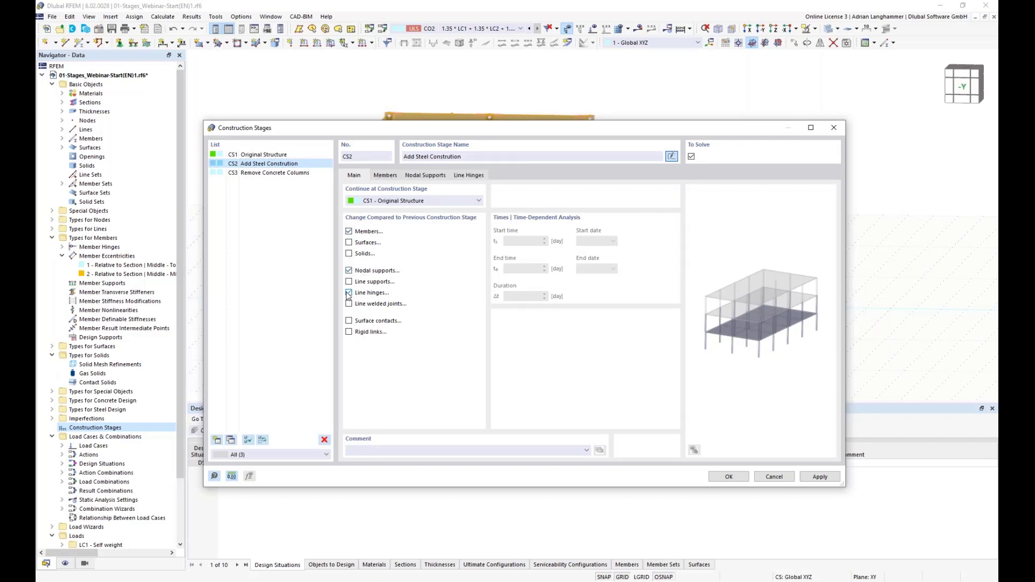
Step: Add only the steel beams and steel columns, members 69-76, to construction stage CS2 by picking them in the model
{"action": "left_click", "coordinate": [383, 175]}
{"action": "left_click_drag", "start_coordinate": [427, 130], "coordinate": [396, 348]}
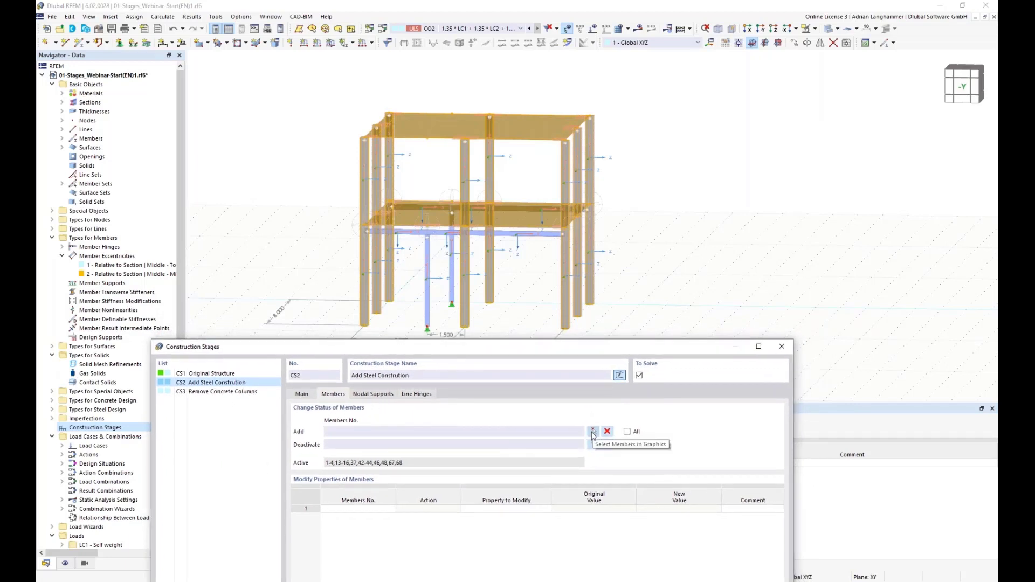
{"action": "left_click", "coordinate": [627, 432]}
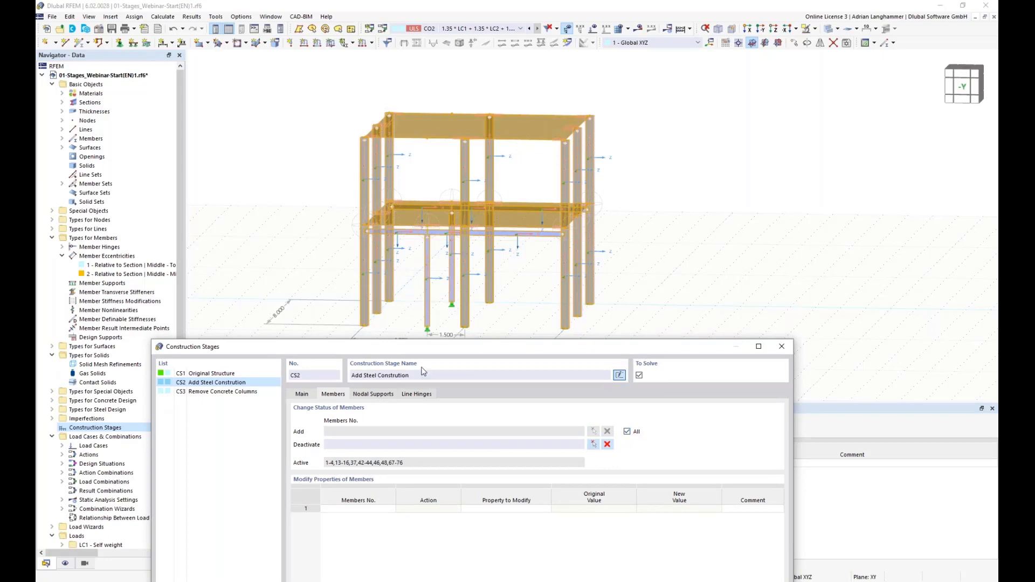
{"action": "left_click", "coordinate": [627, 432]}
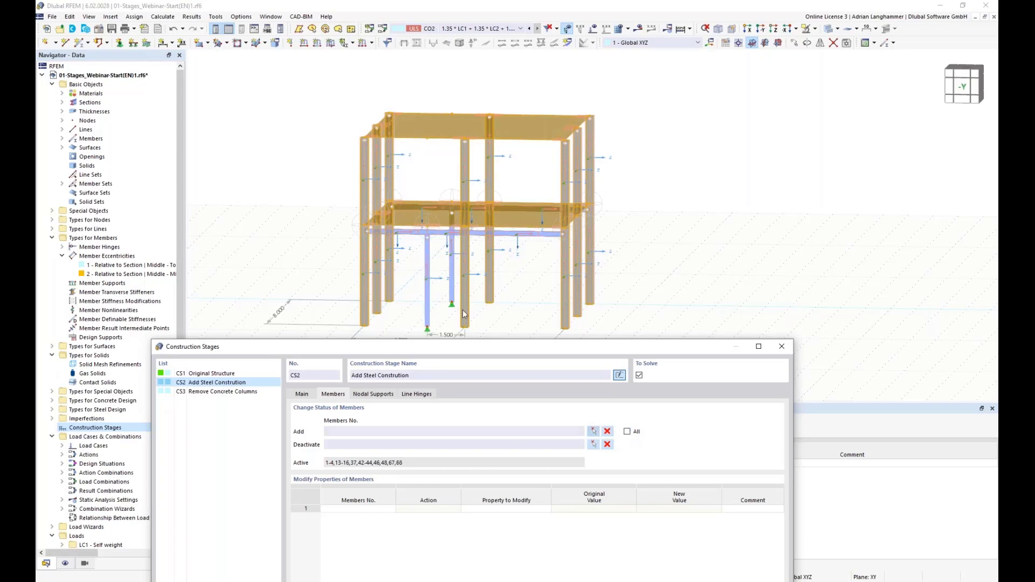
{"action": "left_click", "coordinate": [594, 431]}
{"action": "left_click", "coordinate": [403, 232]}
{"action": "left_click", "coordinate": [418, 205]}
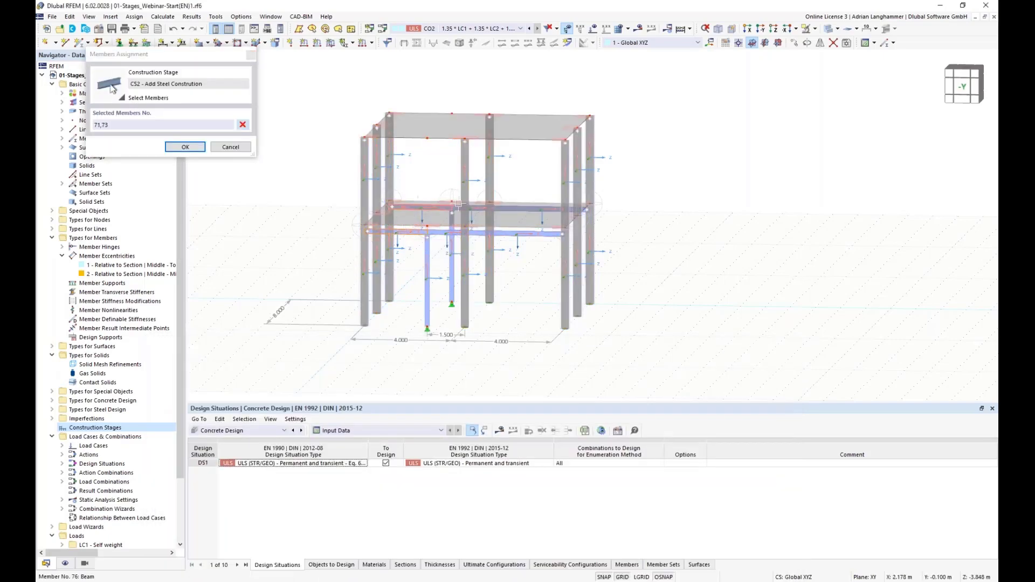
{"action": "left_click", "coordinate": [457, 207]}
{"action": "left_click", "coordinate": [521, 207]}
{"action": "left_click", "coordinate": [507, 233]}
{"action": "left_click", "coordinate": [446, 233]}
{"action": "left_click", "coordinate": [451, 217]}
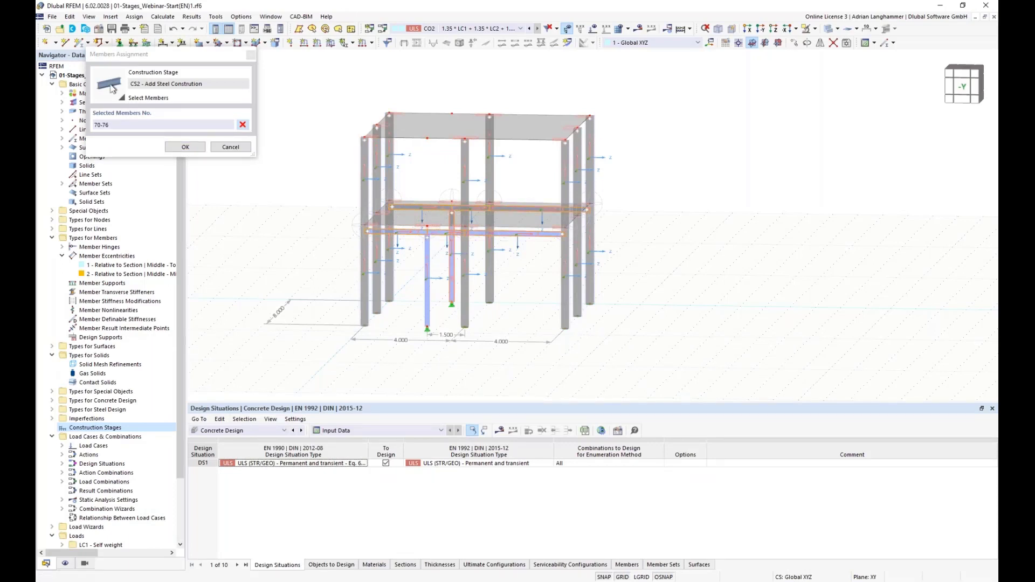
{"action": "left_click", "coordinate": [185, 147]}
{"action": "left_click_drag", "start_coordinate": [385, 198], "coordinate": [367, 198]}
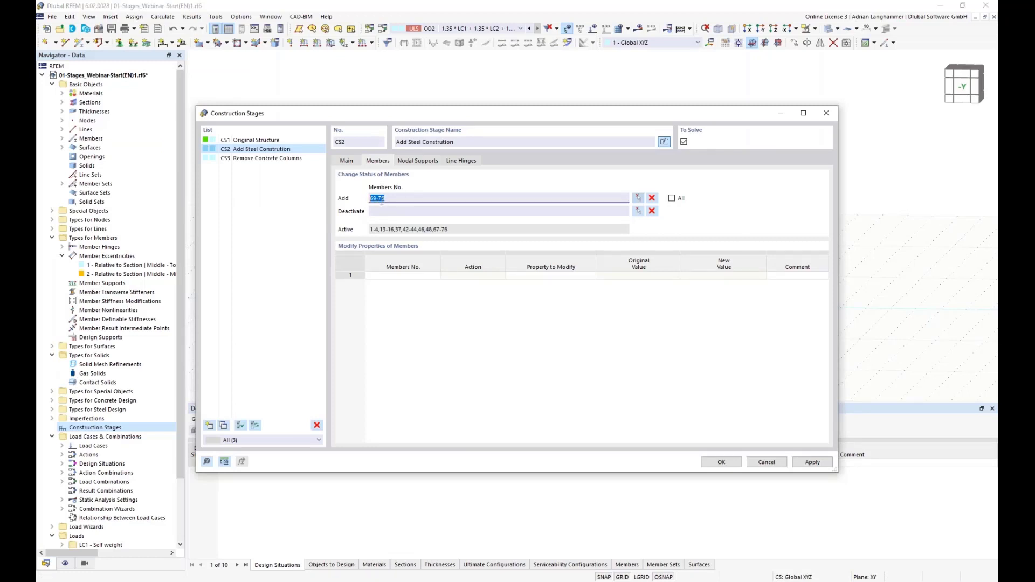
Step: Add the nodal supports at the two steel column bases, nodes 48 and 49, to construction stage CS2
{"action": "left_click", "coordinate": [426, 161]}
{"action": "left_click", "coordinate": [638, 198]}
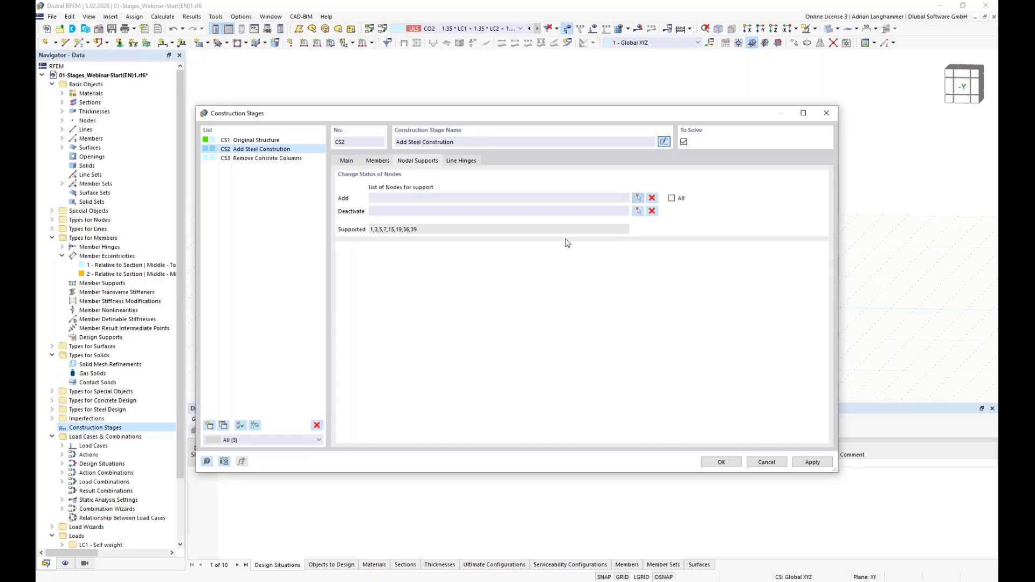
{"action": "left_click_drag", "start_coordinate": [435, 341], "coordinate": [464, 366]}
{"action": "left_click", "coordinate": [186, 147]}
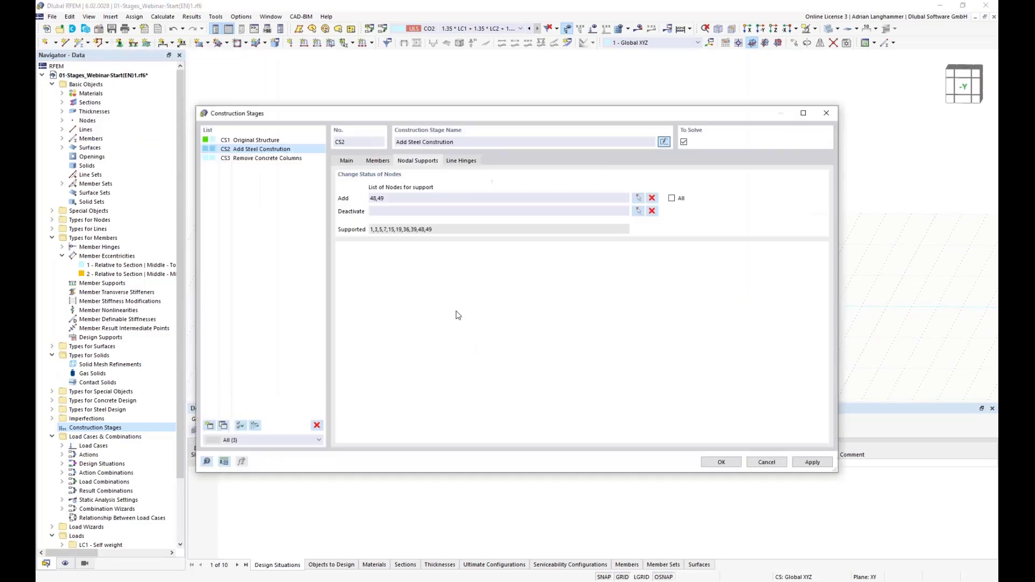
Step: Add all line hinges to construction stage CS2
{"action": "left_click", "coordinate": [460, 161]}
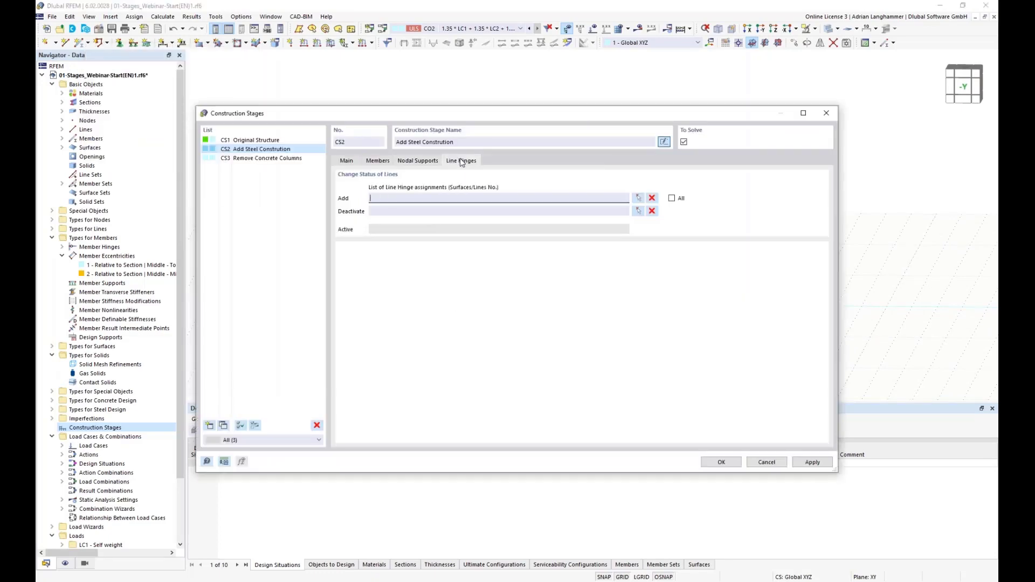
{"action": "left_click_drag", "start_coordinate": [496, 112], "coordinate": [457, 149]}
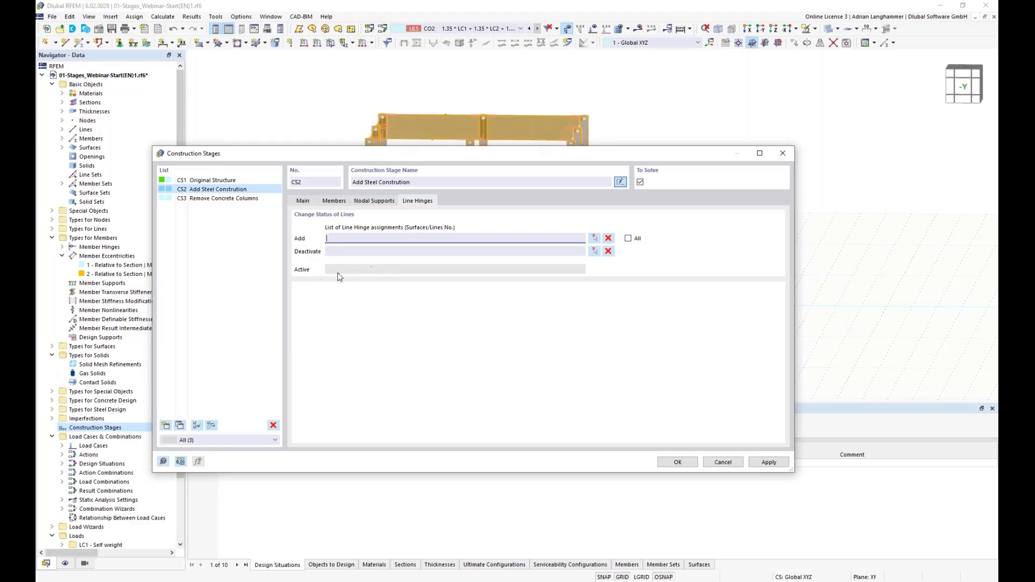
{"action": "left_click", "coordinate": [628, 238]}
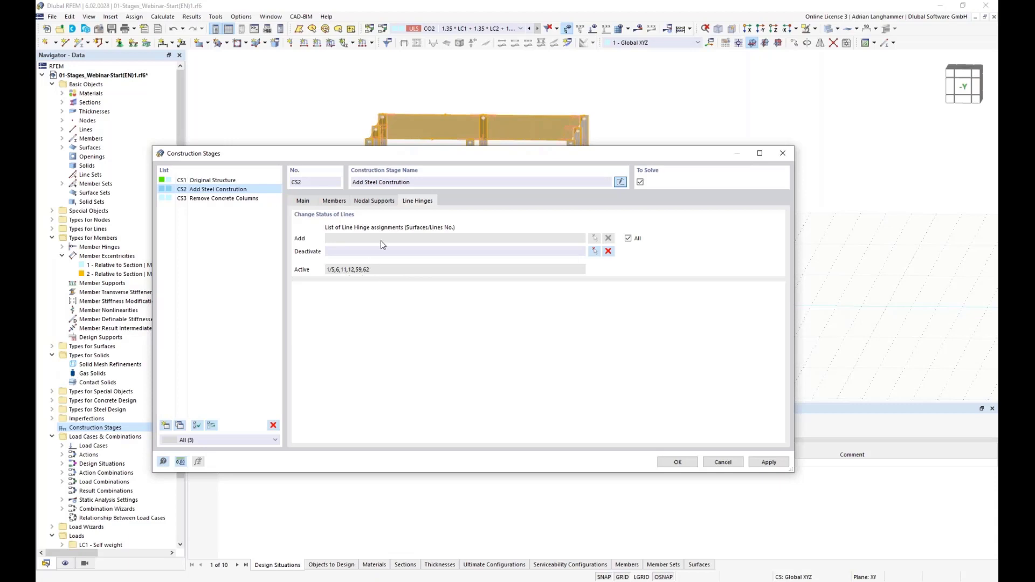
{"action": "left_click_drag", "start_coordinate": [401, 160], "coordinate": [466, 170]}
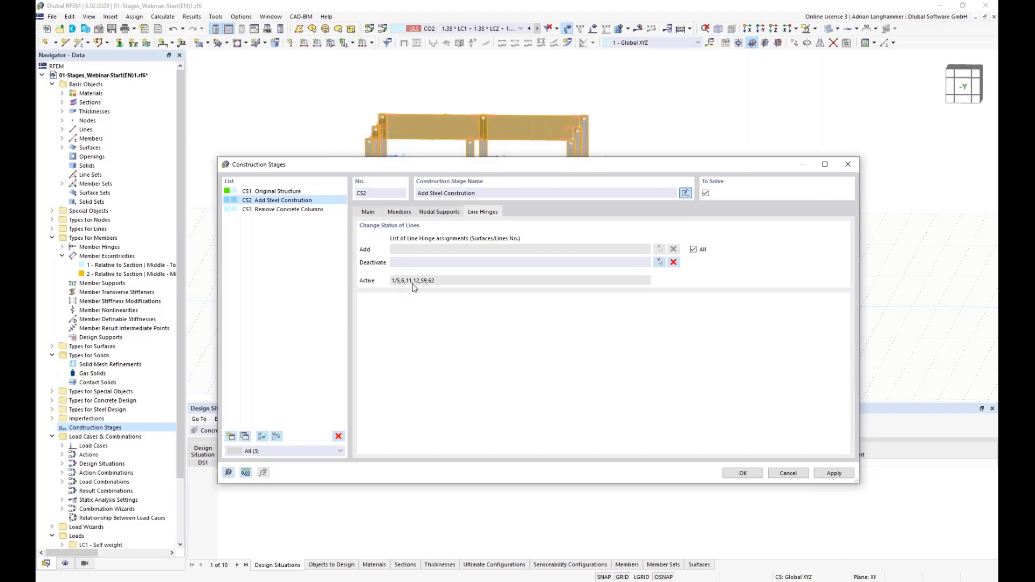
{"action": "left_click_drag", "start_coordinate": [532, 164], "coordinate": [509, 272]}
Step: Enable member changes for construction stage CS3, Remove Concrete Columns, and deactivate the two lower middle concrete columns, members 67 and 68
{"action": "left_click", "coordinate": [264, 318]}
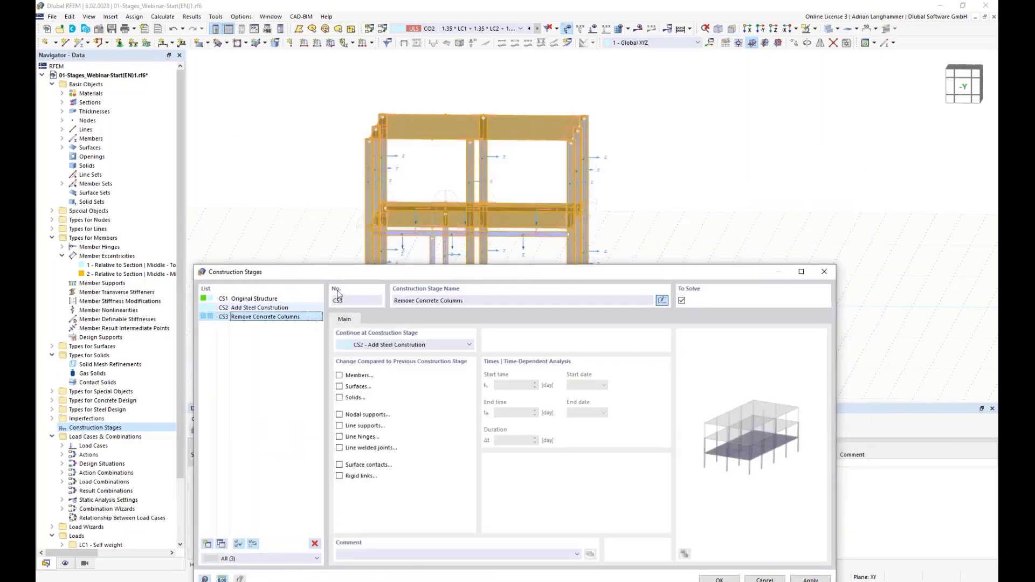
{"action": "left_click_drag", "start_coordinate": [416, 271], "coordinate": [393, 151]}
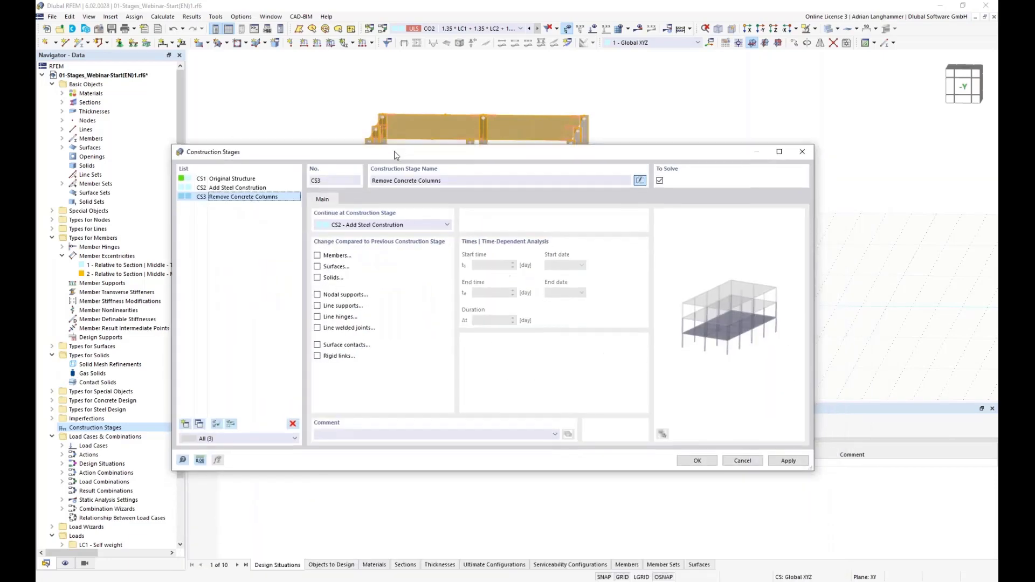
{"action": "left_click", "coordinate": [317, 255]}
{"action": "left_click", "coordinate": [352, 201]}
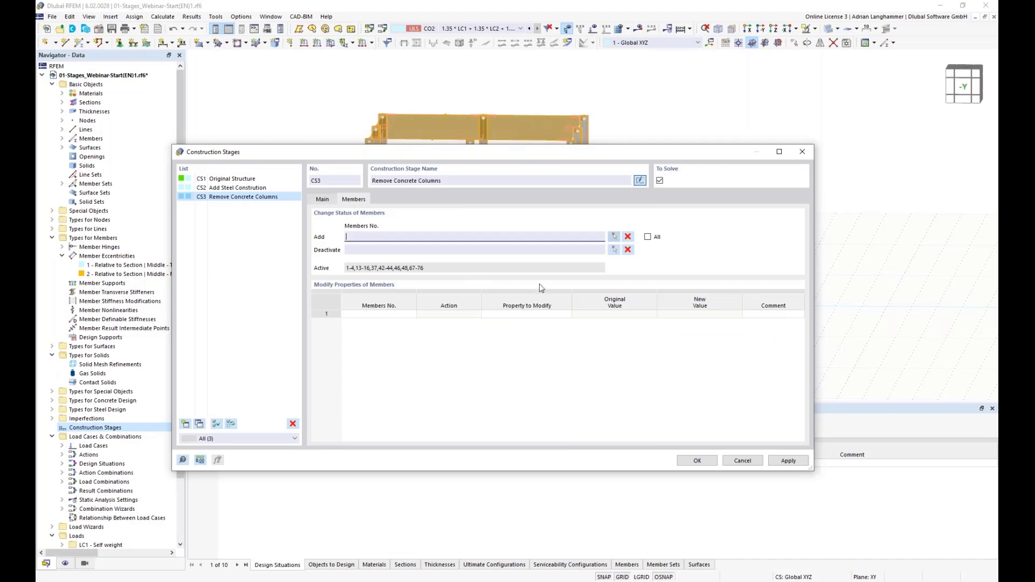
{"action": "left_click", "coordinate": [614, 250]}
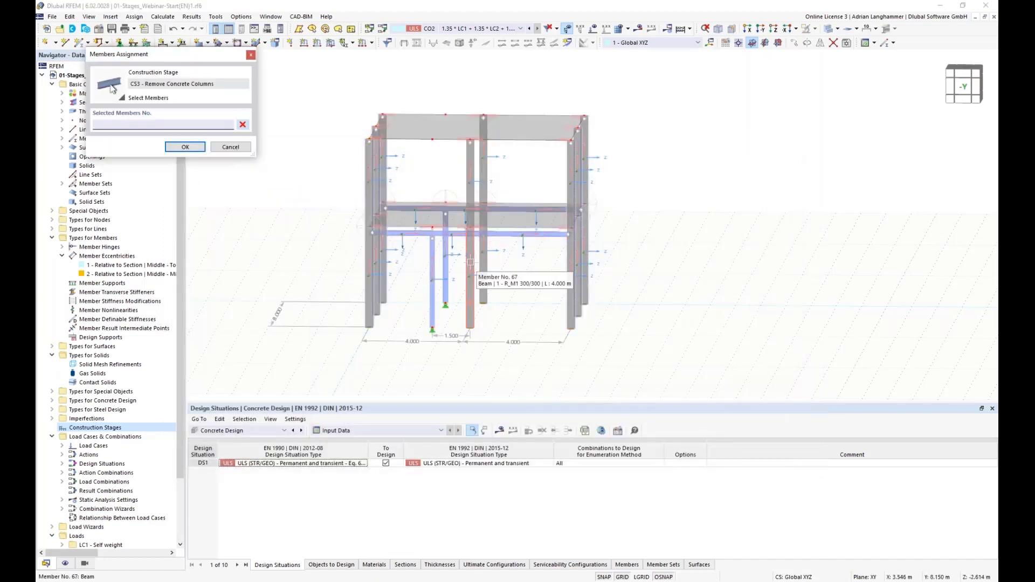
{"action": "left_click", "coordinate": [471, 262]}
{"action": "left_click", "coordinate": [481, 257]}
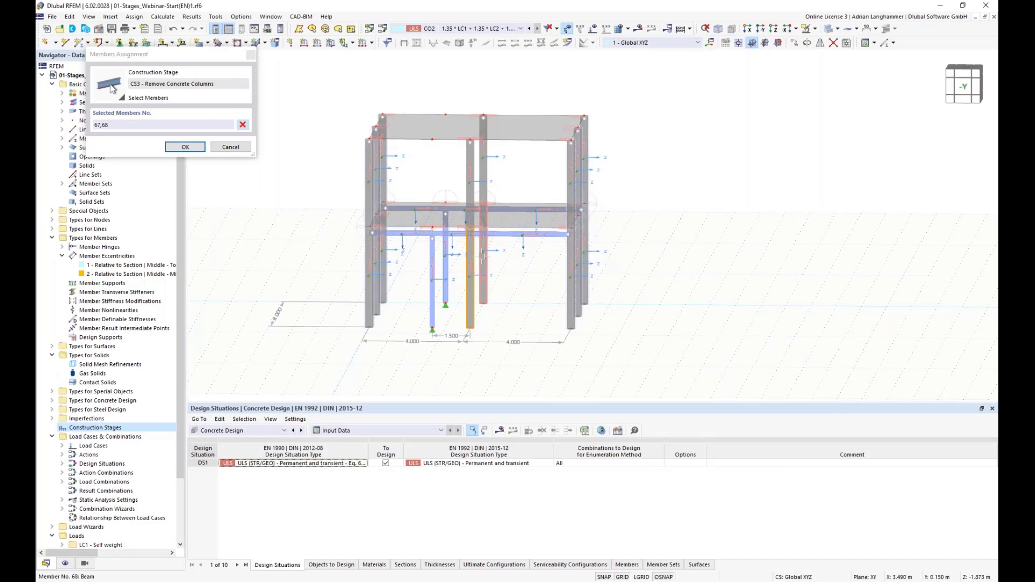
{"action": "left_click", "coordinate": [183, 147]}
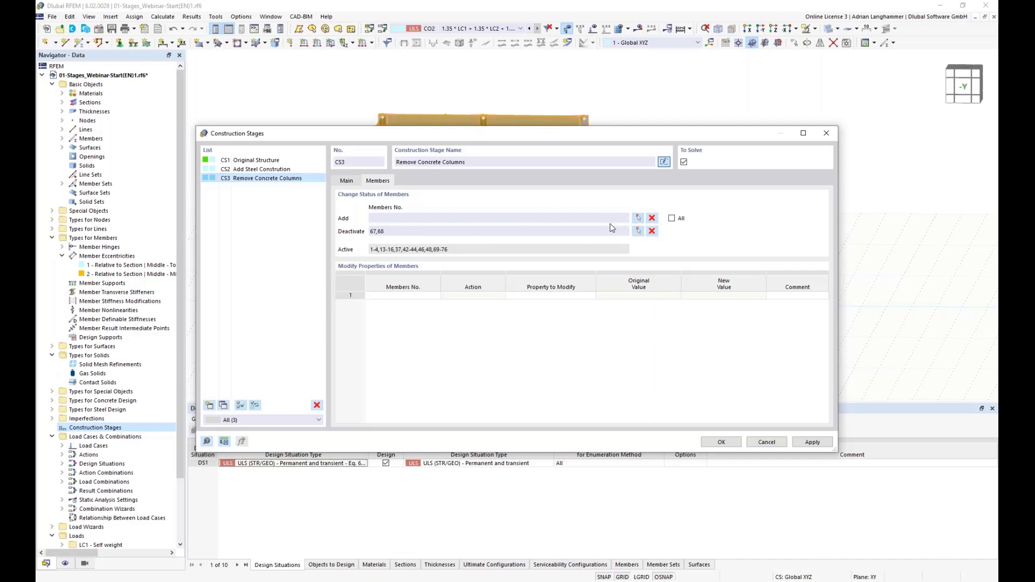
{"action": "left_click", "coordinate": [638, 218]}
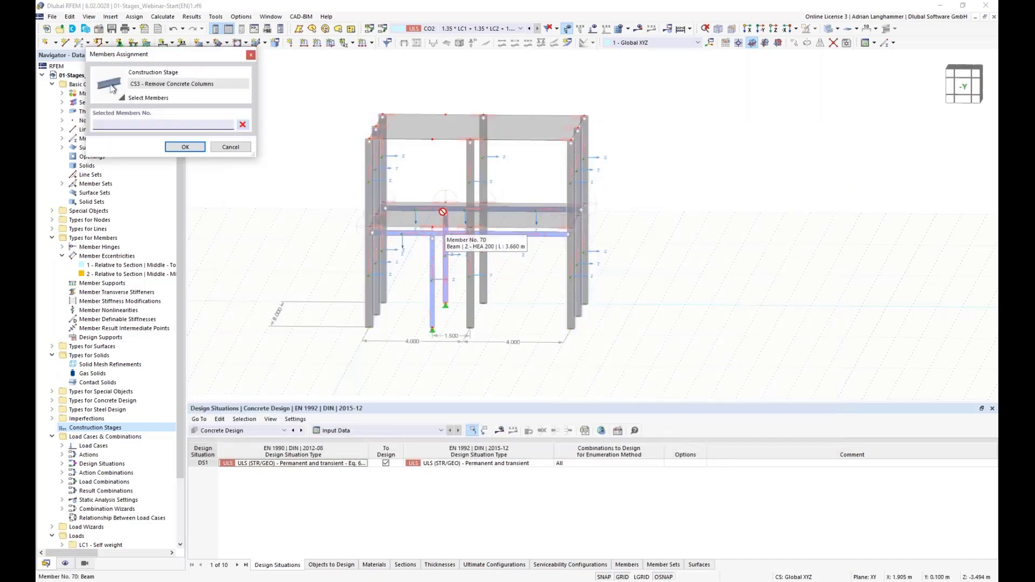
{"action": "middle_click_drag", "start_coordinate": [428, 166], "coordinate": [412, 158]}
{"action": "scroll", "coordinate": [395, 187], "scroll_direction": "up", "scroll_amount": 2}
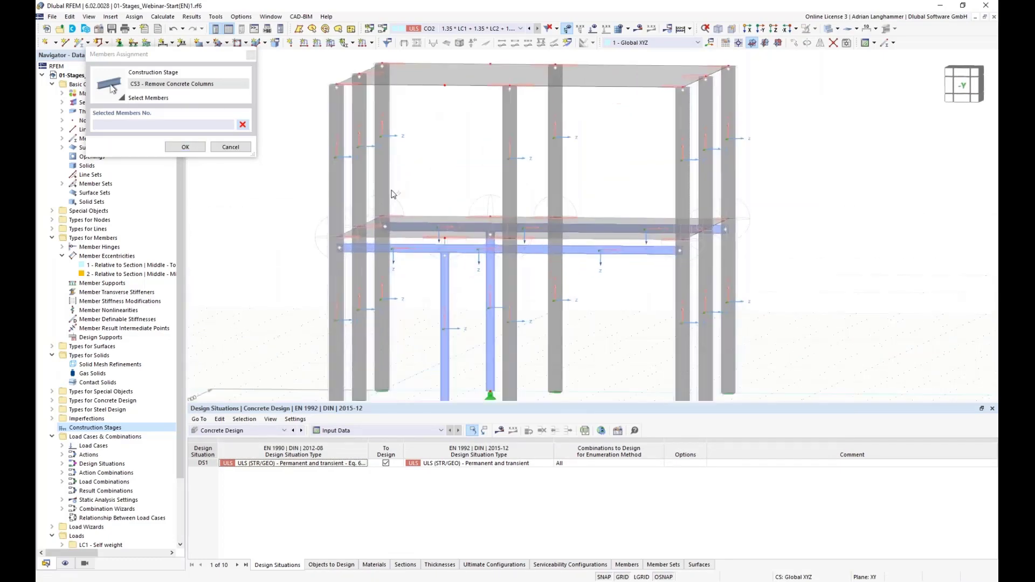
{"action": "scroll", "coordinate": [382, 188], "scroll_direction": "down", "scroll_amount": 2}
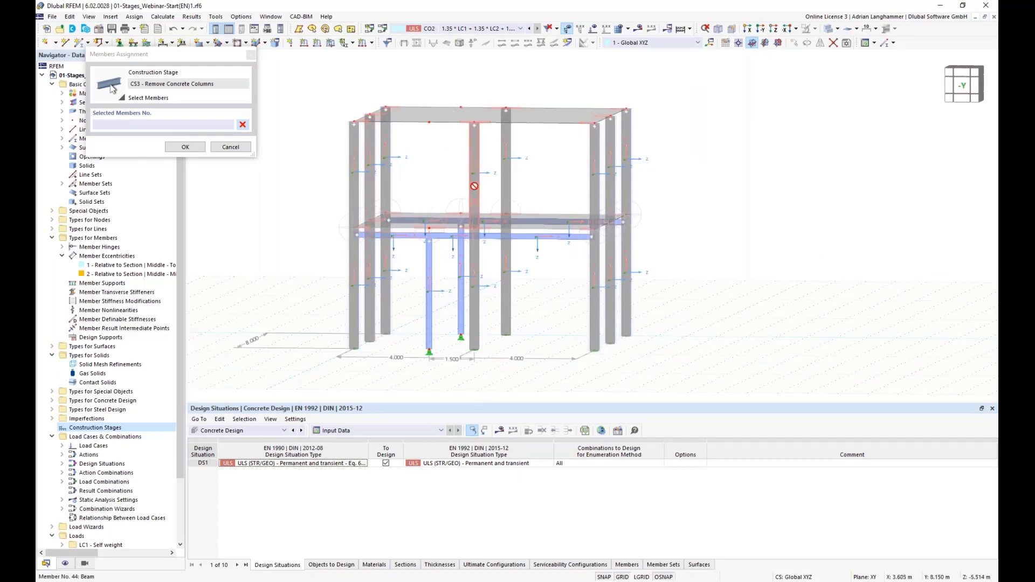
{"action": "left_click", "coordinate": [196, 149]}
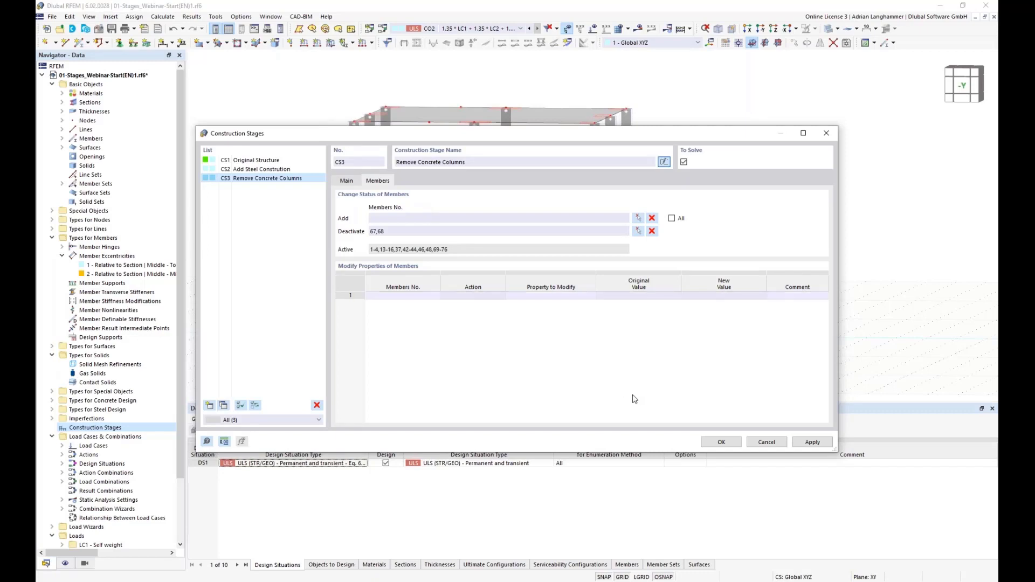
Step: Confirm the definitions of construction stages CS1, CS2 and CS3
{"action": "left_click_drag", "start_coordinate": [396, 134], "coordinate": [414, 100]}
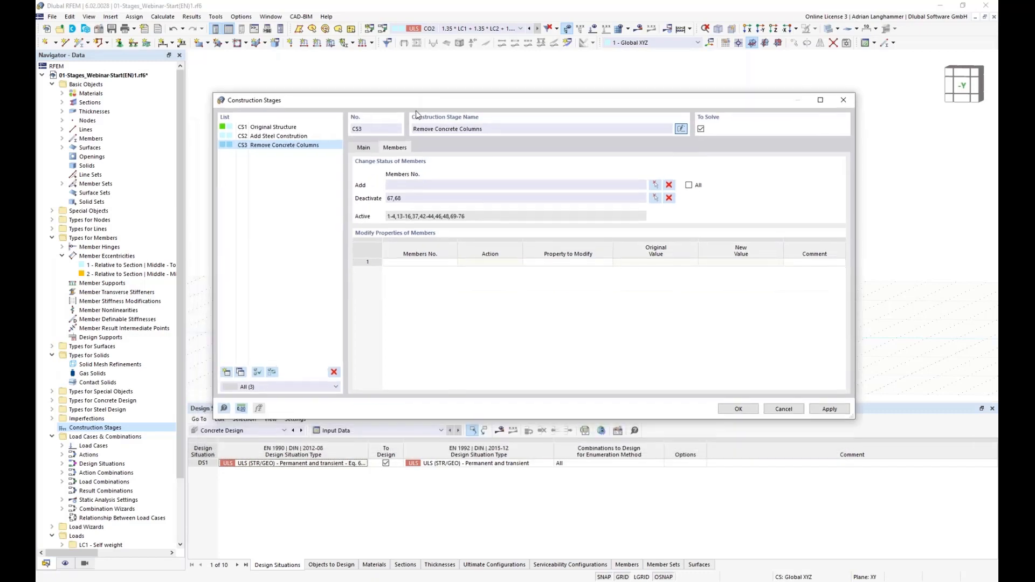
{"action": "left_click", "coordinate": [737, 410]}
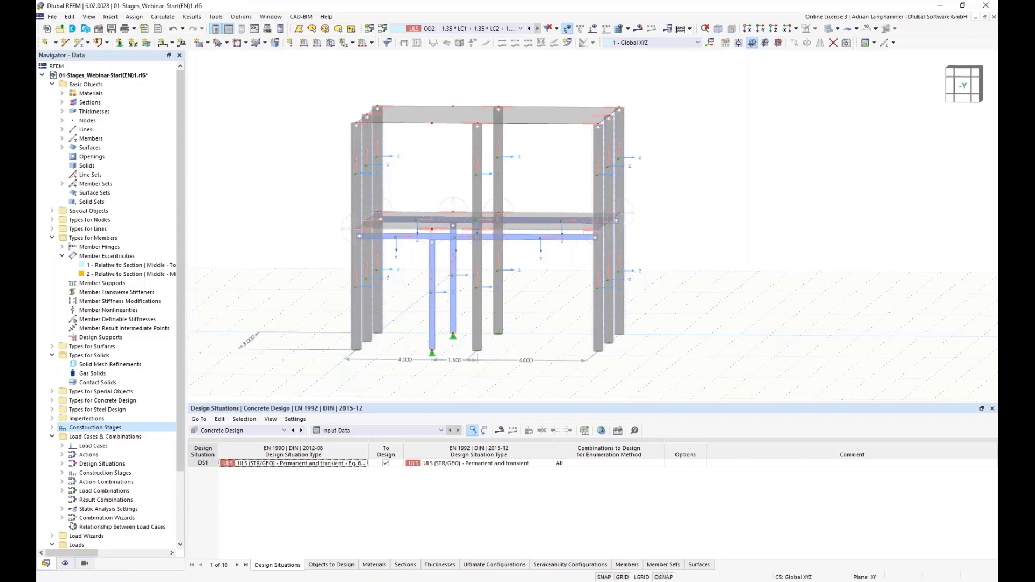
Step: Display construction stages CS1, CS2 and CS3 in the model one after another to check their active elements, and return to CS1
{"action": "left_click", "coordinate": [520, 29]}
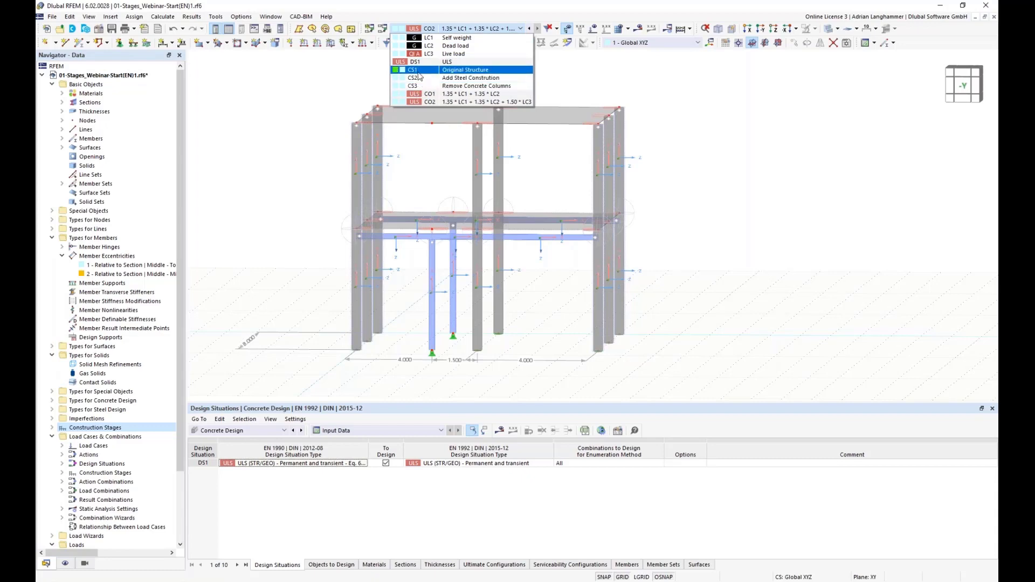
{"action": "left_click", "coordinate": [420, 71]}
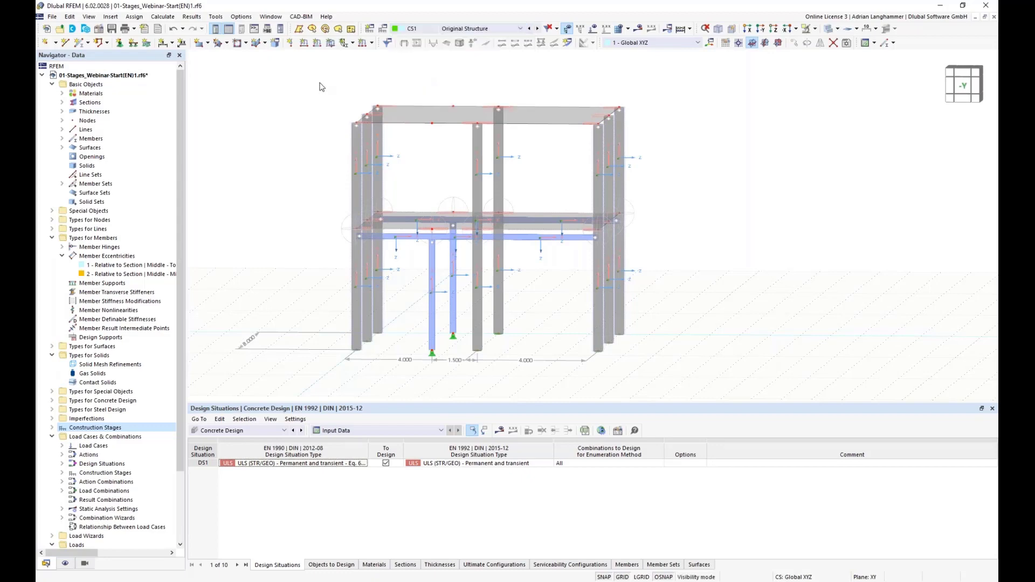
{"action": "scroll", "coordinate": [304, 110], "scroll_direction": "down", "scroll_amount": 2}
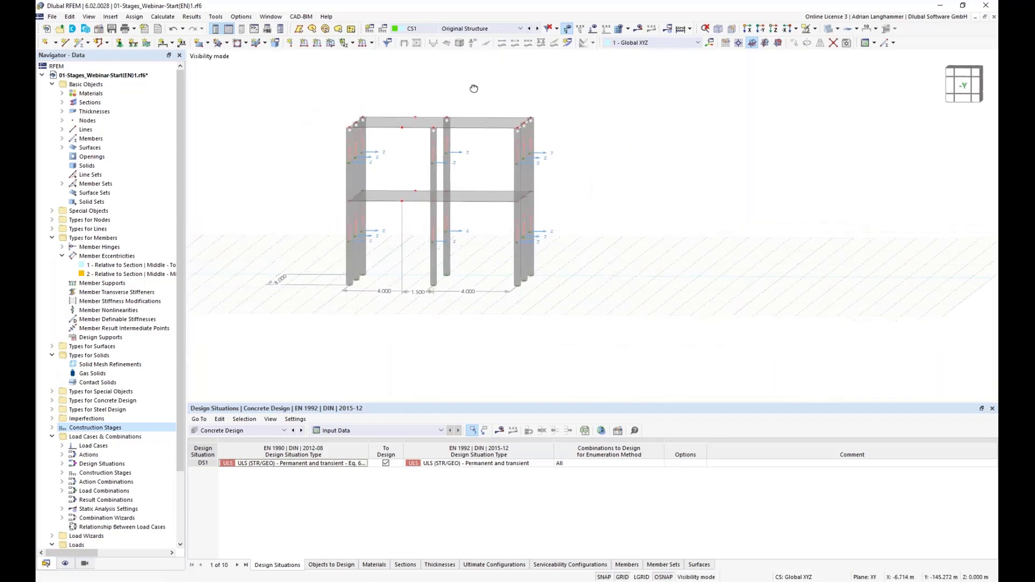
{"action": "left_click", "coordinate": [537, 30]}
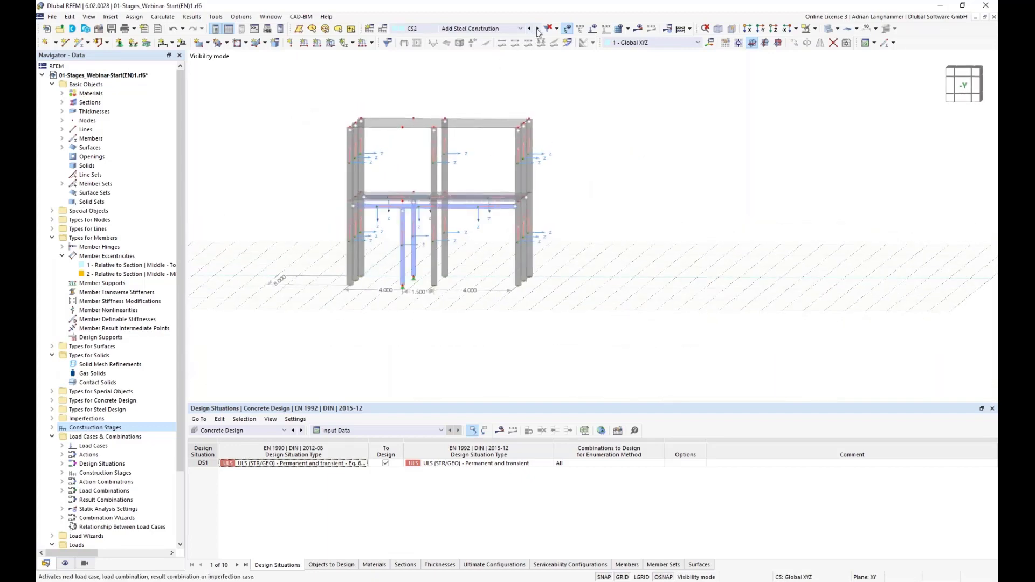
{"action": "left_click", "coordinate": [538, 30]}
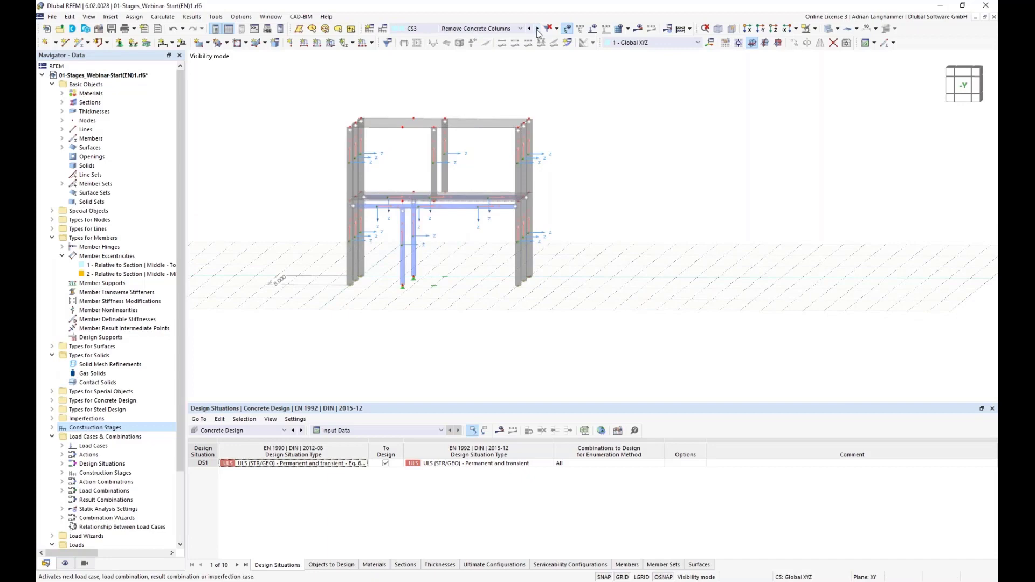
{"action": "left_click", "coordinate": [530, 29]}
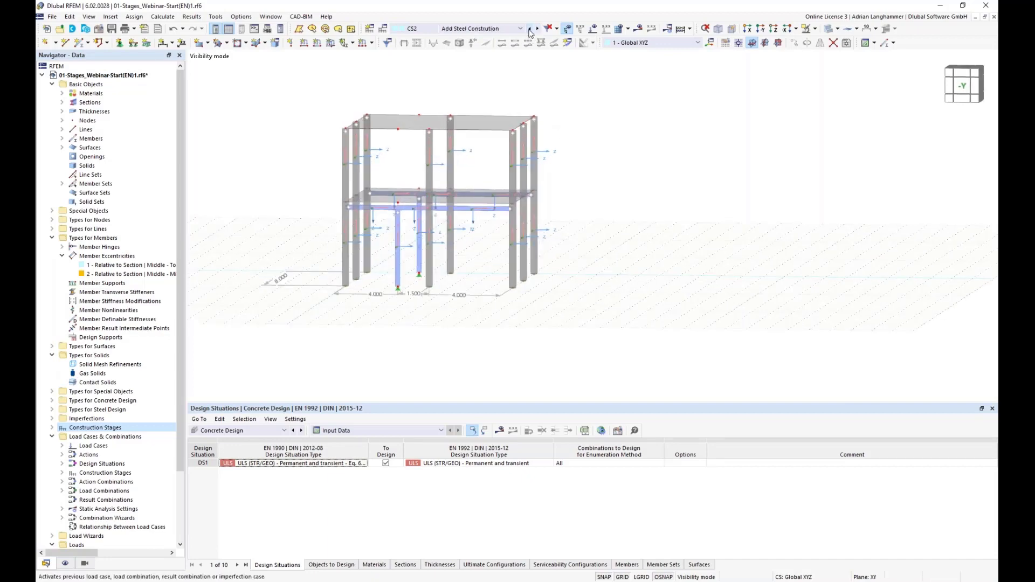
{"action": "left_click", "coordinate": [530, 29]}
{"action": "middle_click_drag", "start_coordinate": [629, 143], "coordinate": [630, 151], "text": "ctrl"}
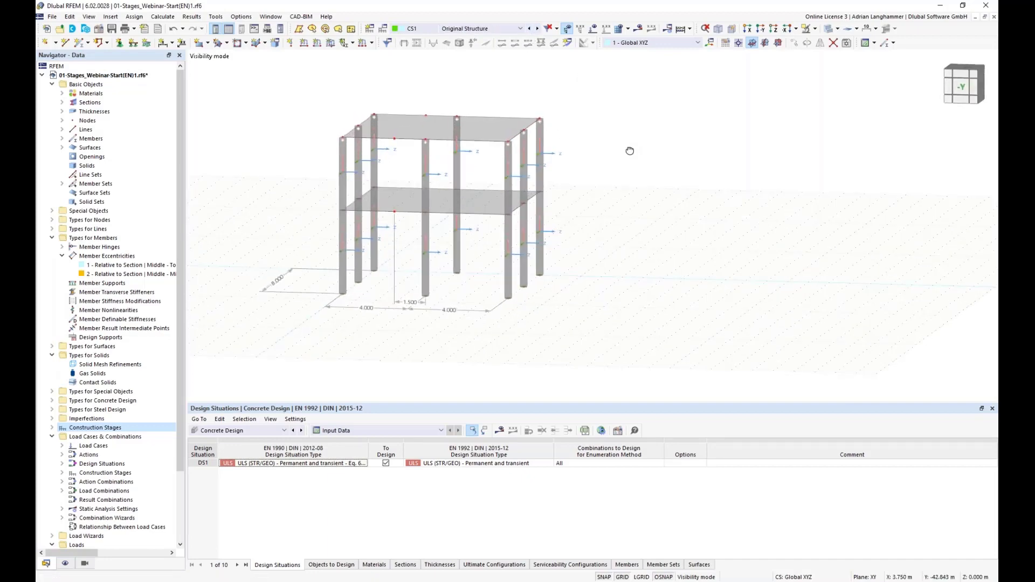
{"action": "scroll", "coordinate": [629, 151], "scroll_direction": "up", "scroll_amount": 1}
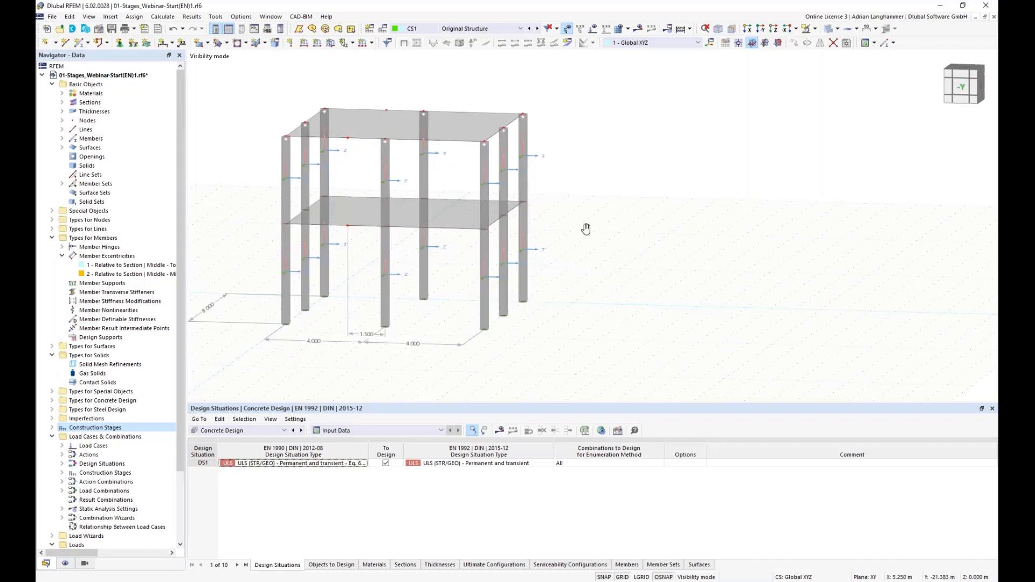
{"action": "middle_click_drag", "start_coordinate": [586, 229], "coordinate": [608, 226]}
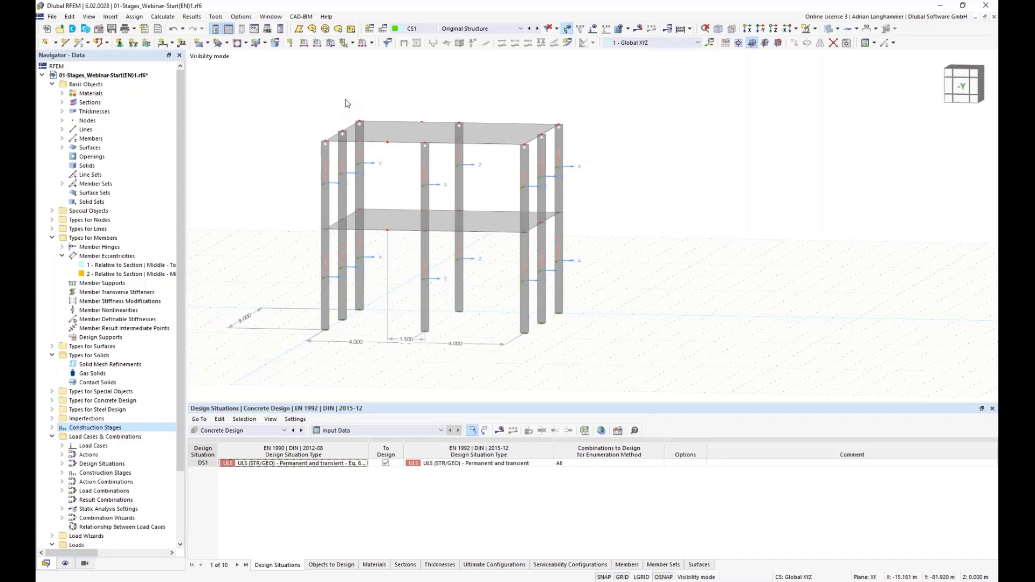
Step: Expand the construction stages under Load Cases & Combinations, view the settings of CS1 Original Structure and close them
{"action": "left_click", "coordinate": [61, 472]}
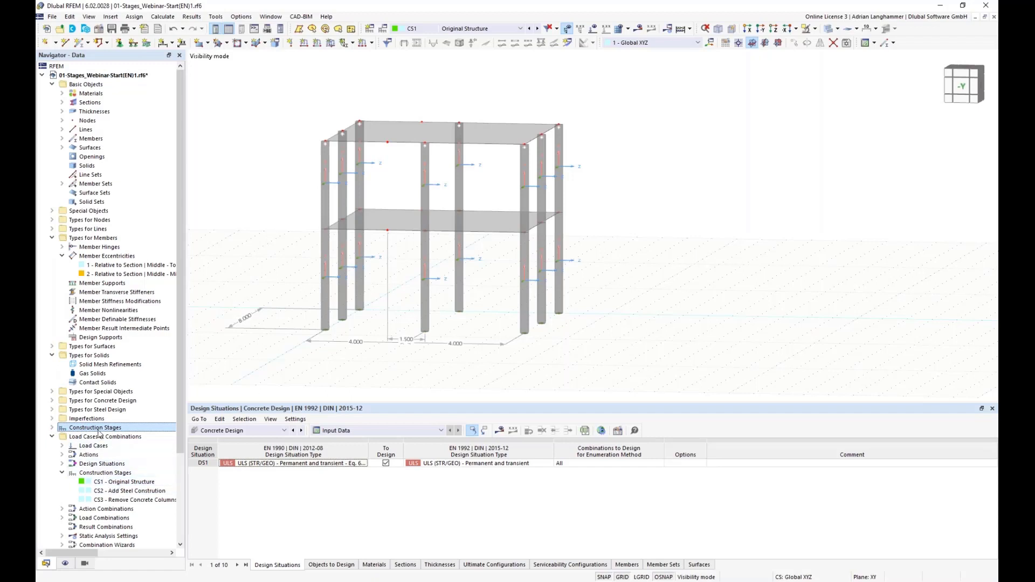
{"action": "left_click", "coordinate": [103, 485]}
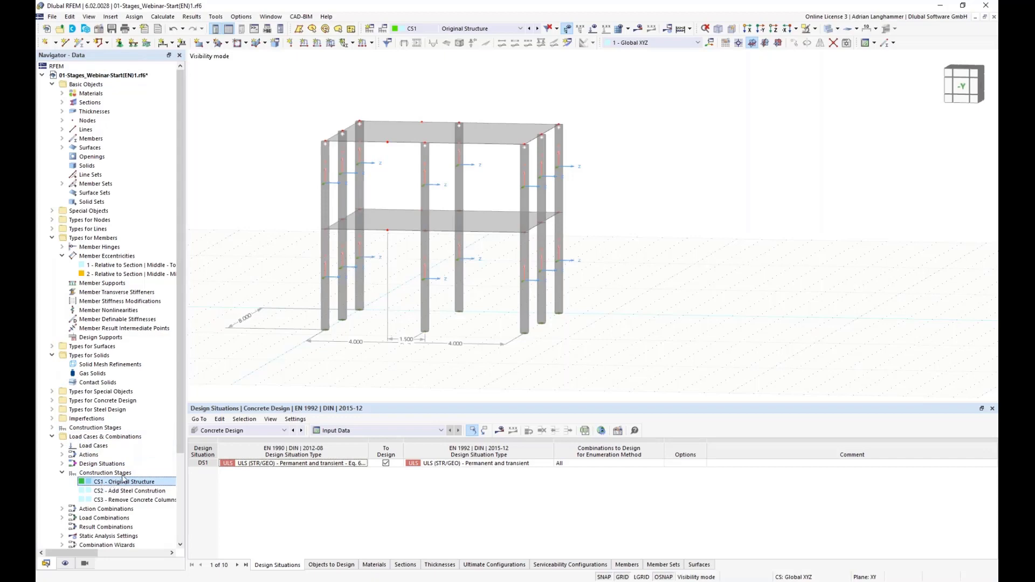
{"action": "double_click", "coordinate": [127, 482]}
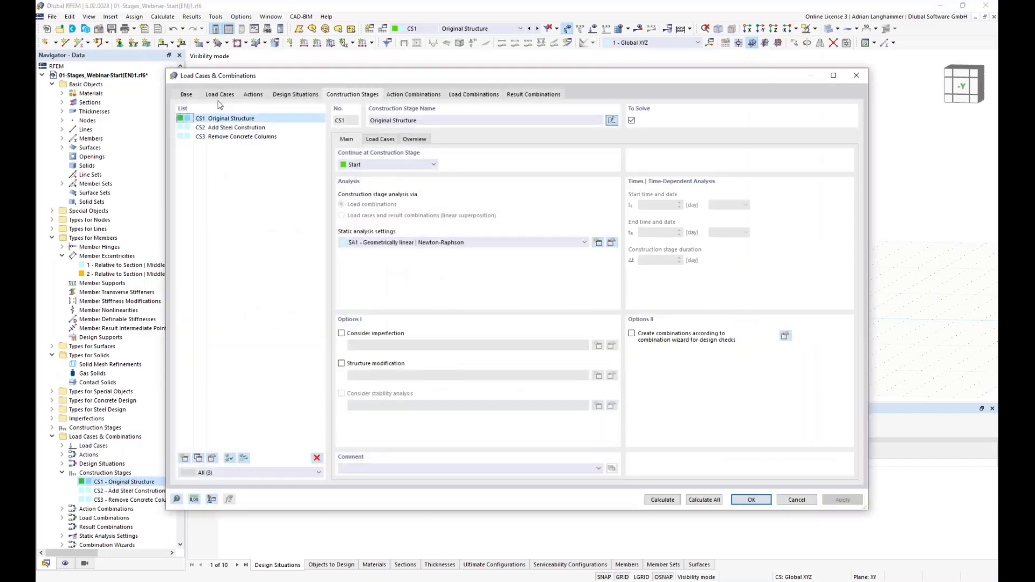
{"action": "left_click", "coordinate": [857, 79]}
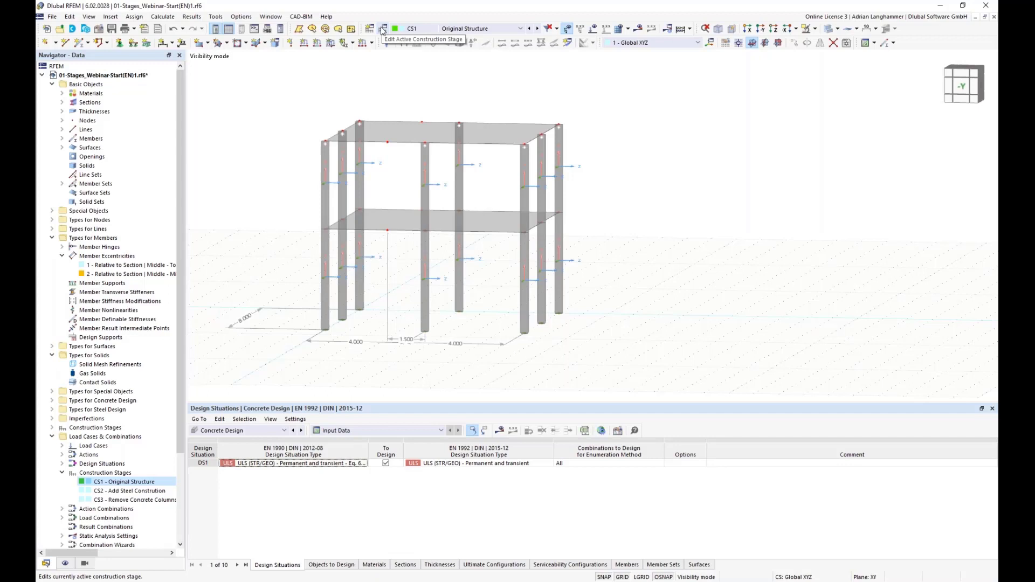
Step: Open the active construction stage CS1 for editing and review its analysis settings and load case assignment
{"action": "left_click", "coordinate": [382, 33]}
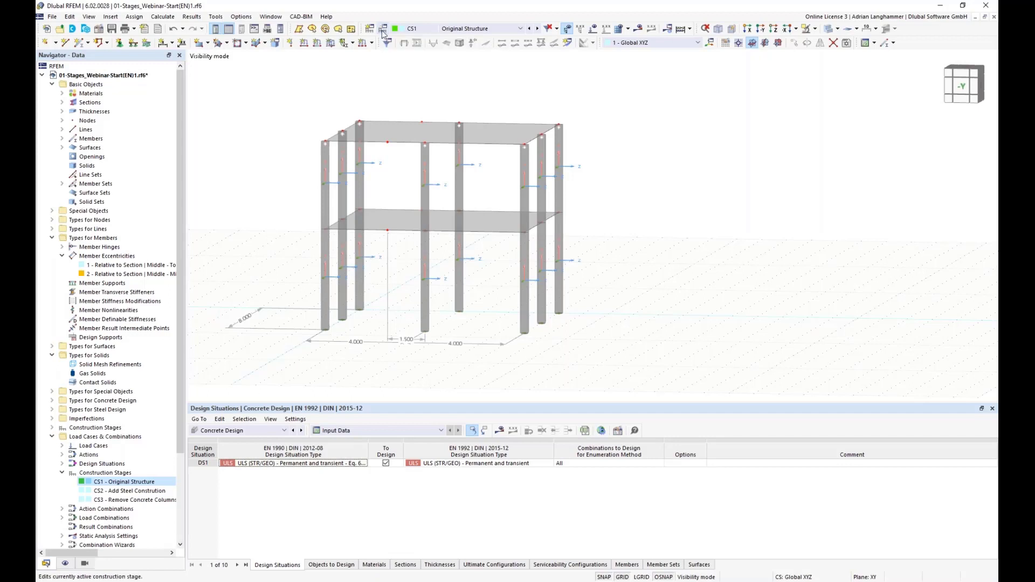
{"action": "left_click", "coordinate": [426, 28]}
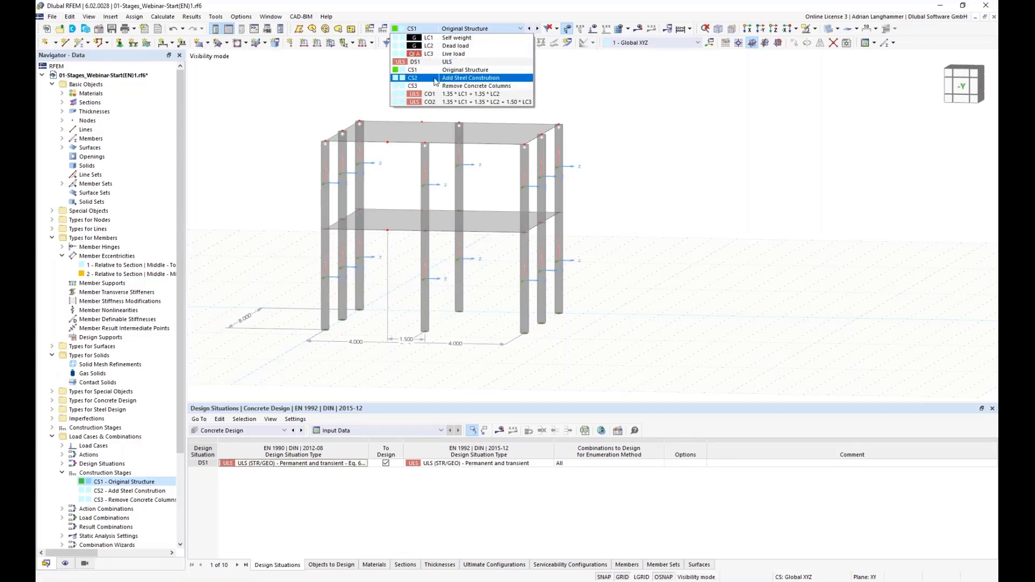
{"action": "left_click", "coordinate": [382, 29]}
{"action": "left_click", "coordinate": [382, 29]}
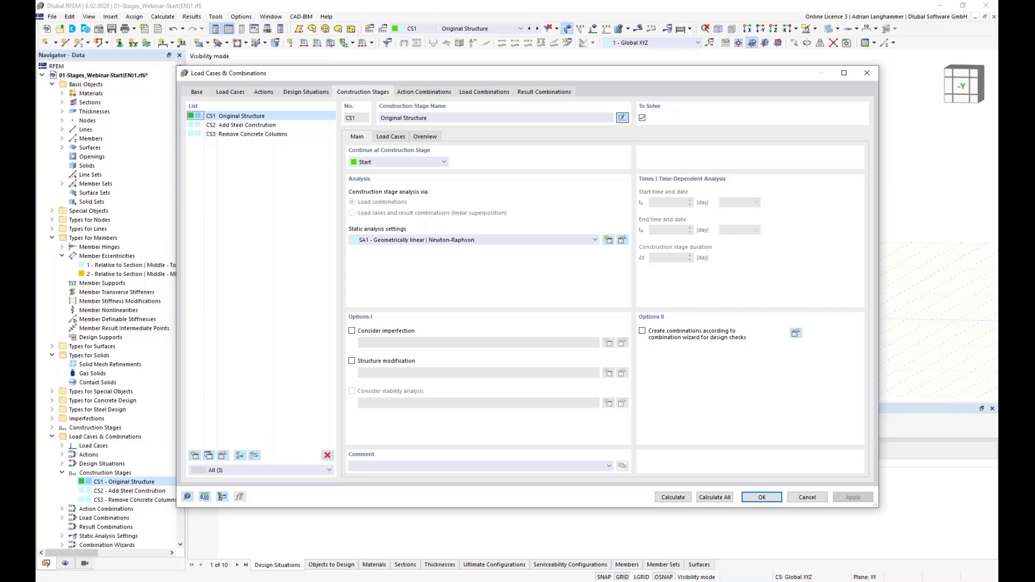
{"action": "left_click_drag", "start_coordinate": [417, 69], "coordinate": [414, 61]}
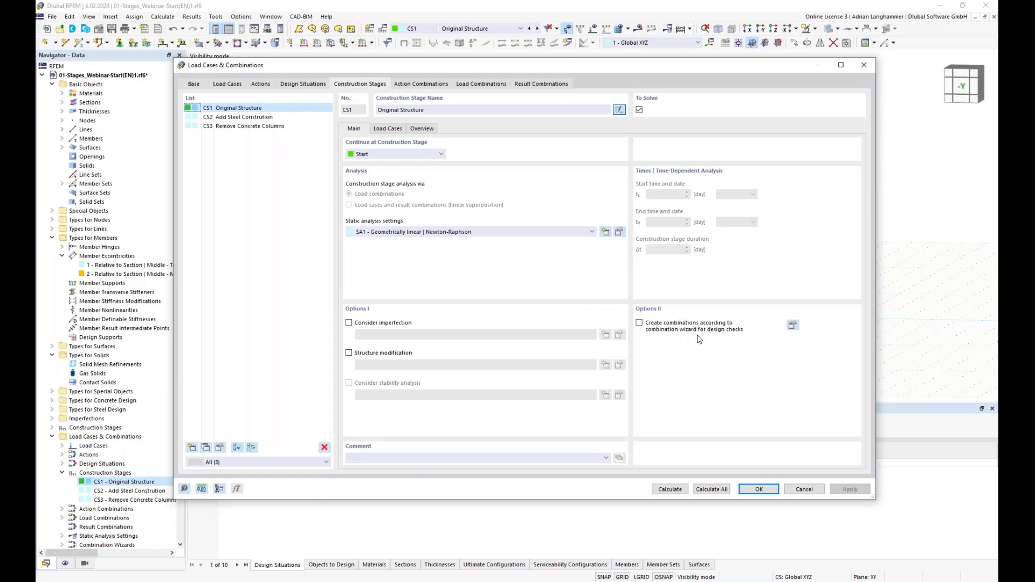
{"action": "left_click", "coordinate": [387, 129]}
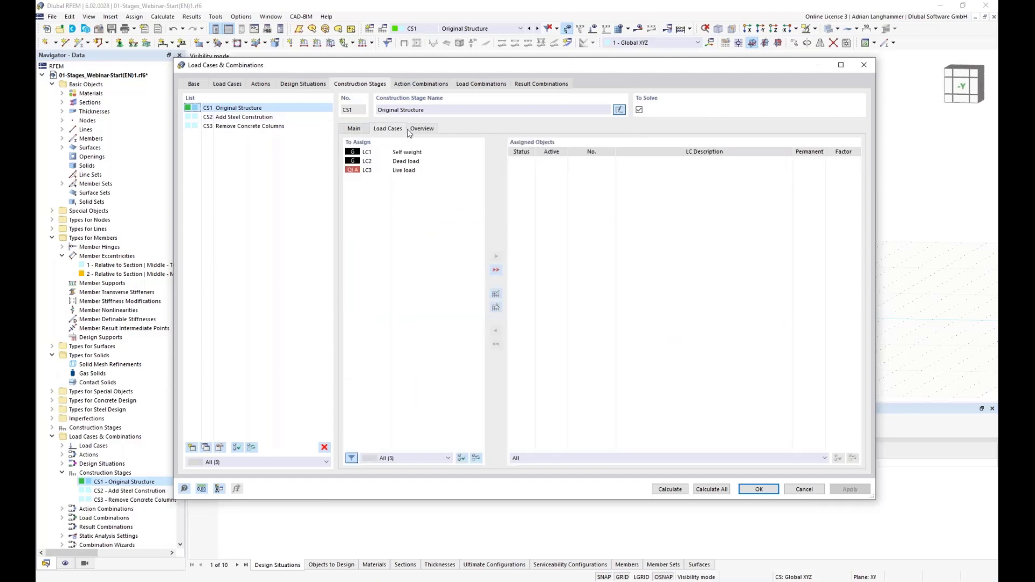
Step: Select load cases LC1 to LC3 in the assignment list of CS1 and close the settings without assigning them
{"action": "left_click_drag", "start_coordinate": [394, 70], "coordinate": [407, 73]}
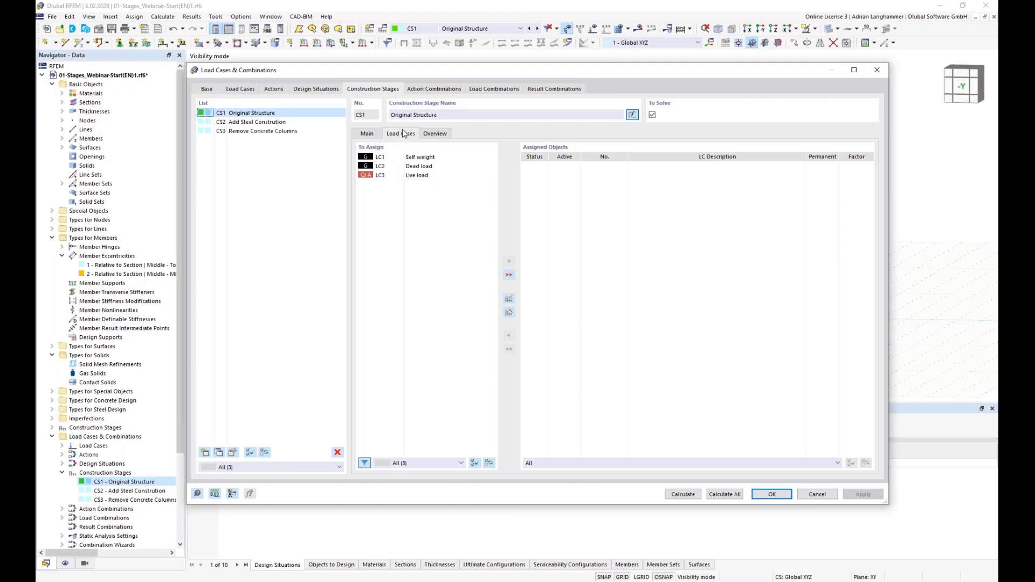
{"action": "left_click", "coordinate": [401, 158]}
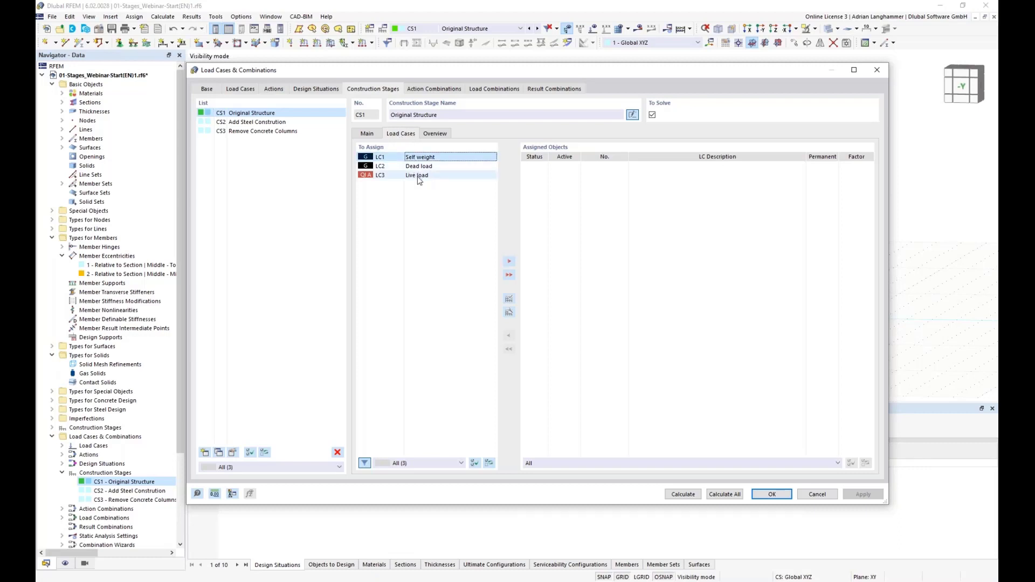
{"action": "left_click", "coordinate": [420, 176], "text": "shift"}
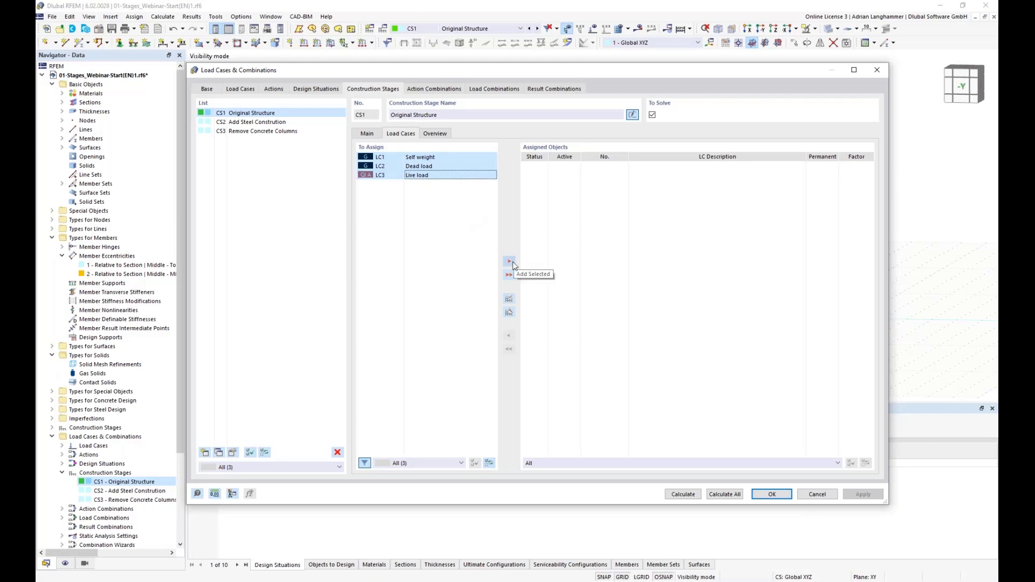
{"action": "left_click", "coordinate": [782, 495]}
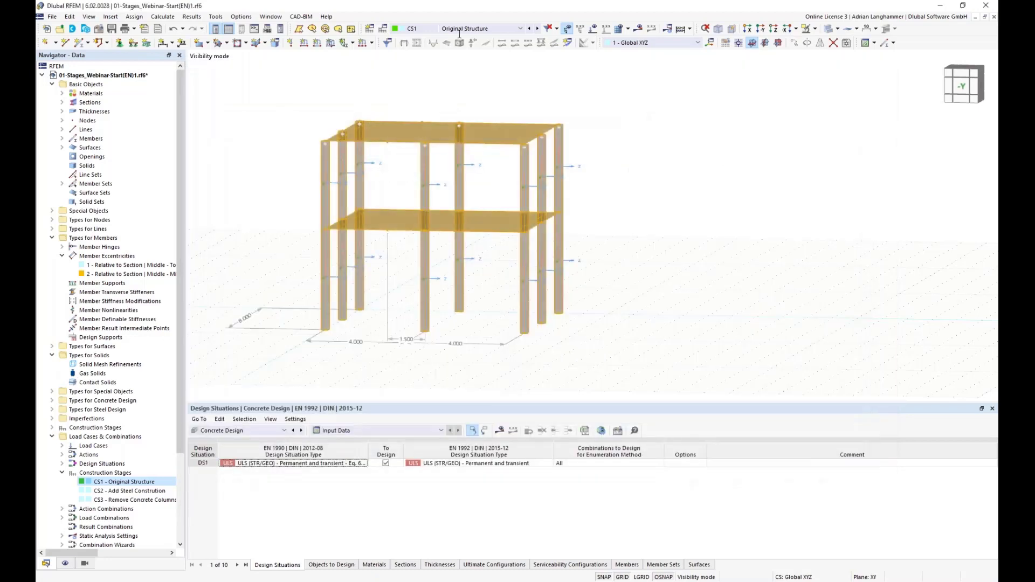
Step: Display load cases LC1 Self weight, LC2 Dead load and LC3 Live load on the model one after another
{"action": "left_click", "coordinate": [460, 29]}
{"action": "left_click", "coordinate": [491, 70]}
{"action": "middle_click_drag", "start_coordinate": [649, 247], "coordinate": [670, 261]}
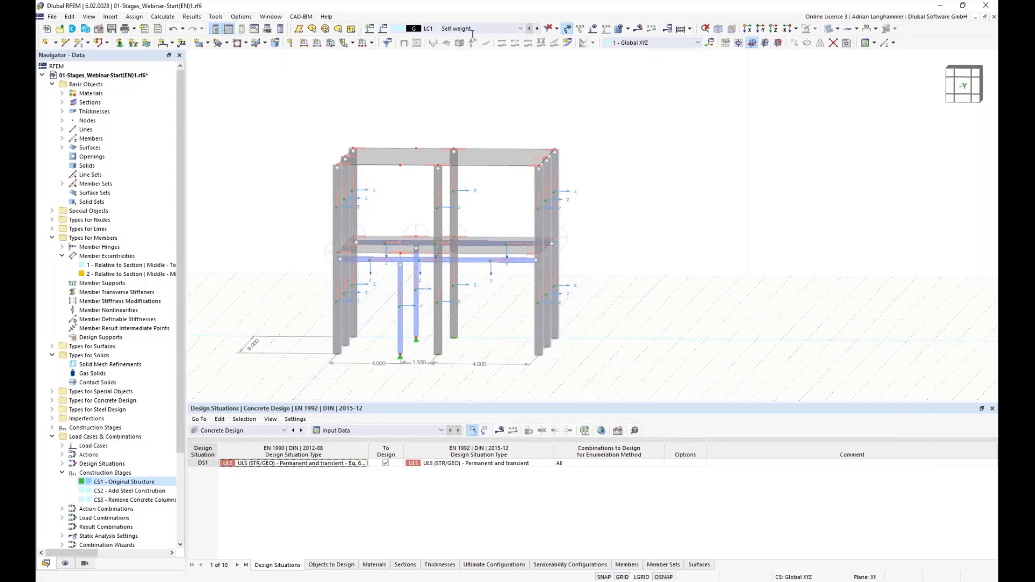
{"action": "left_click", "coordinate": [538, 28]}
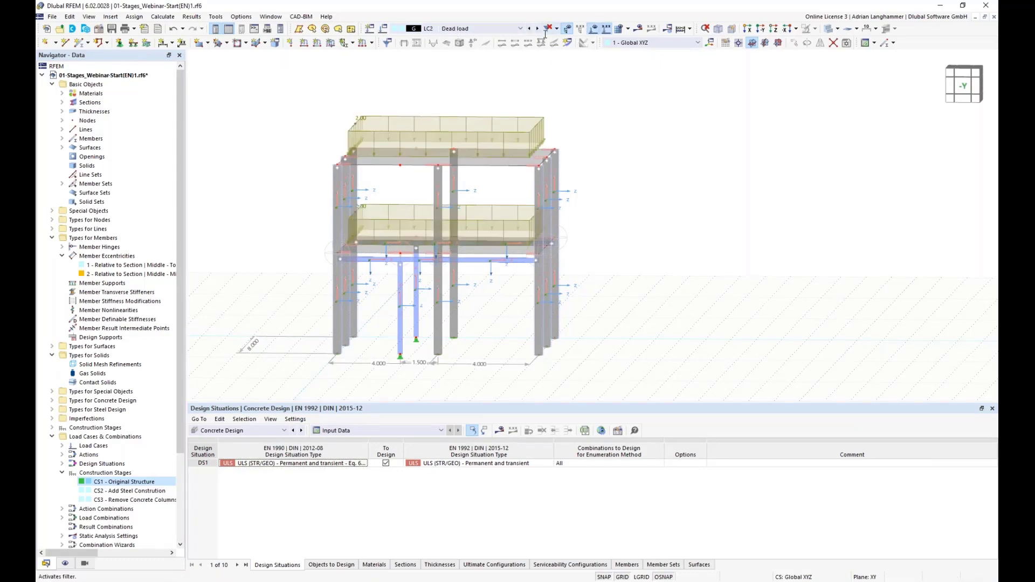
{"action": "left_click", "coordinate": [537, 29]}
{"action": "middle_click_drag", "start_coordinate": [659, 183], "coordinate": [647, 215], "text": "ctrl"}
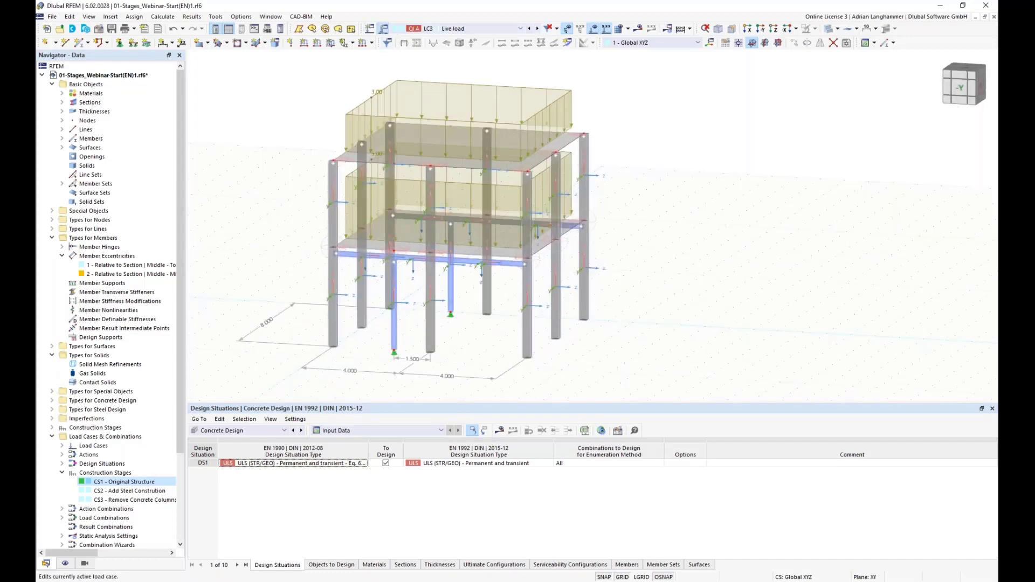
Step: Open the load case assignment of construction stage CS1, Original Structure
{"action": "left_click", "coordinate": [399, 29]}
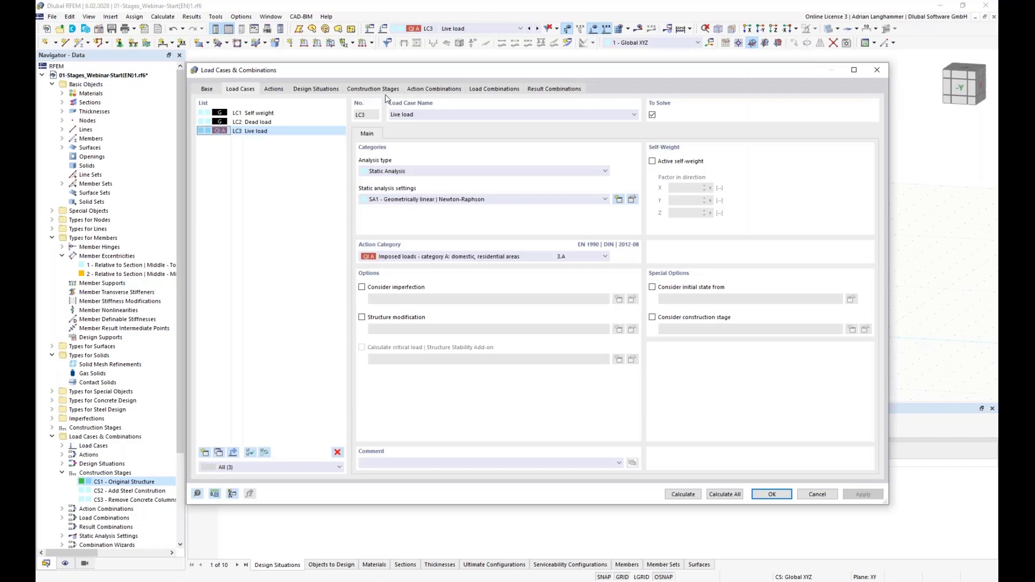
{"action": "left_click", "coordinate": [388, 90]}
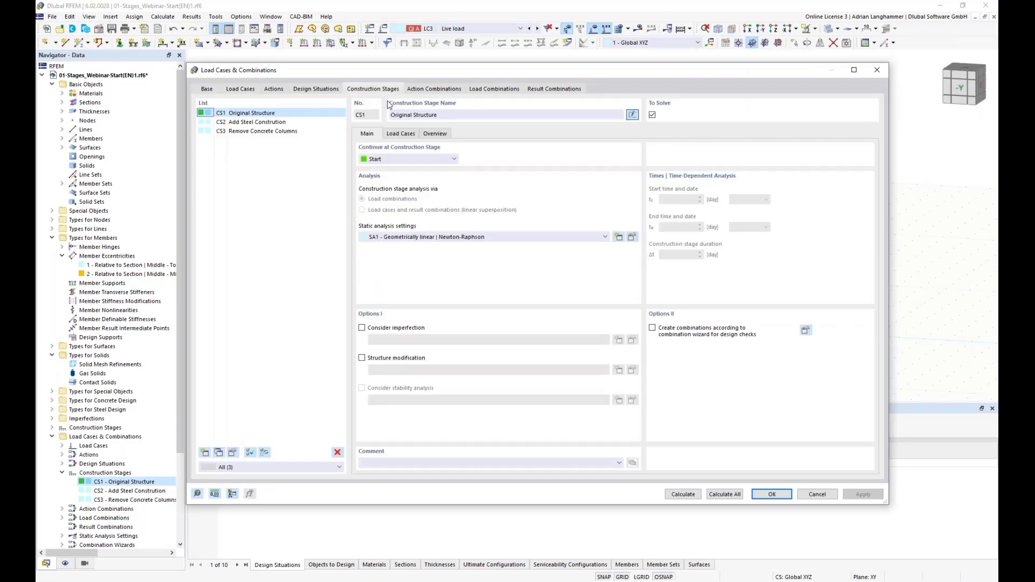
{"action": "left_click", "coordinate": [401, 133]}
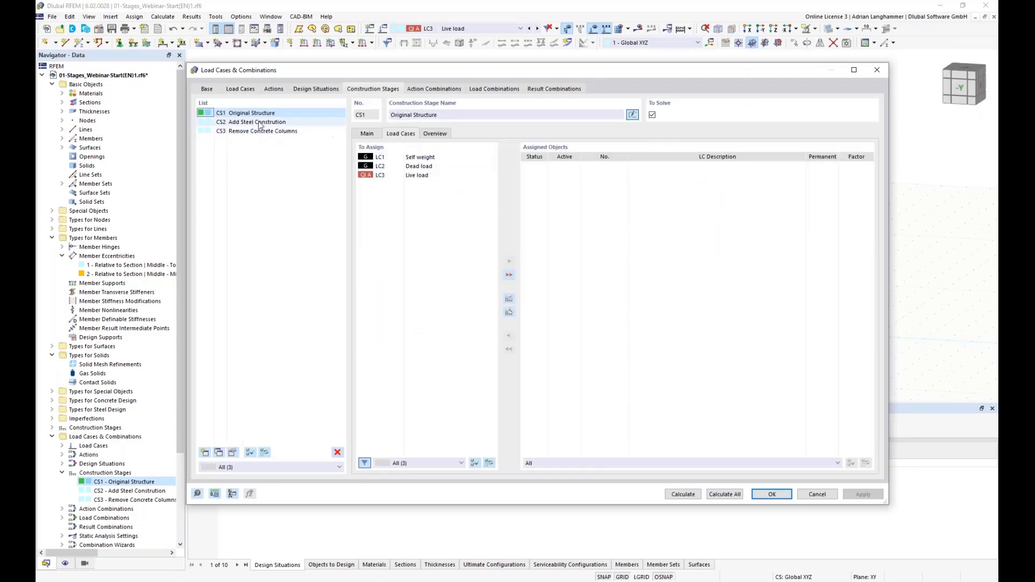
Step: Assign load cases LC1 Self weight, LC2 Dead load and LC3 Live load to construction stage CS1 Original Structure
{"action": "left_click_drag", "start_coordinate": [384, 158], "coordinate": [391, 176]}
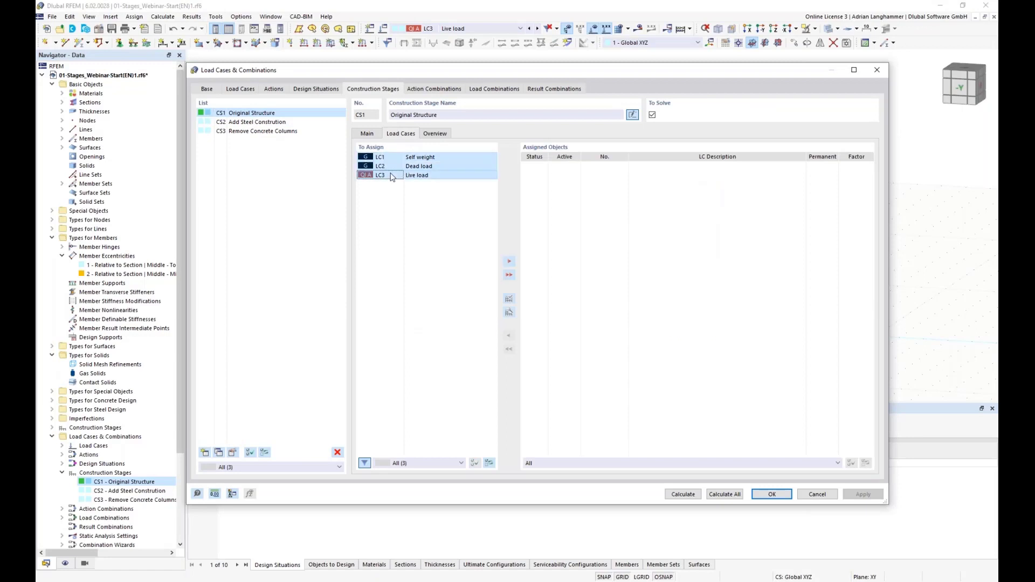
{"action": "left_click", "coordinate": [504, 262]}
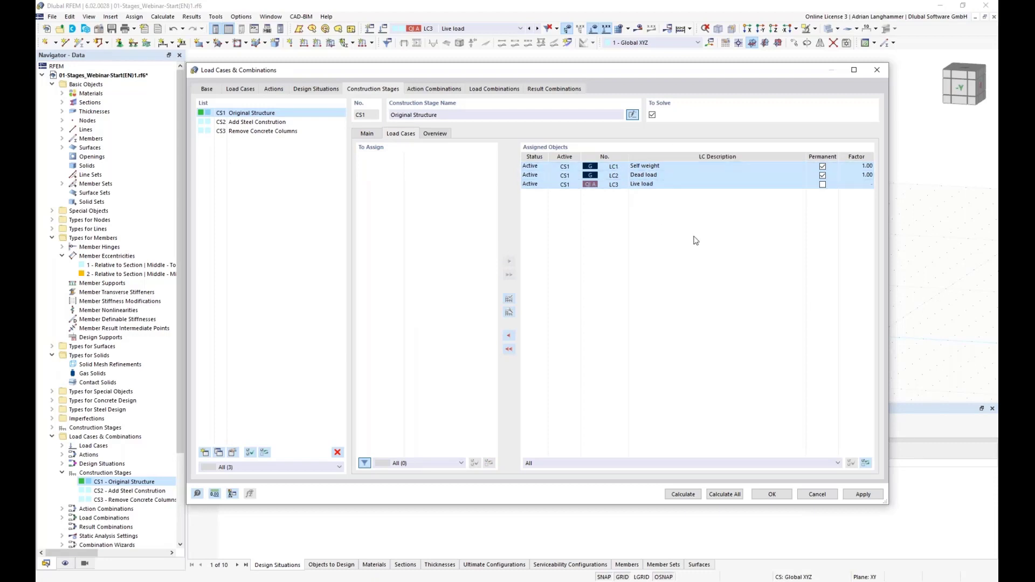
{"action": "left_click", "coordinate": [643, 185]}
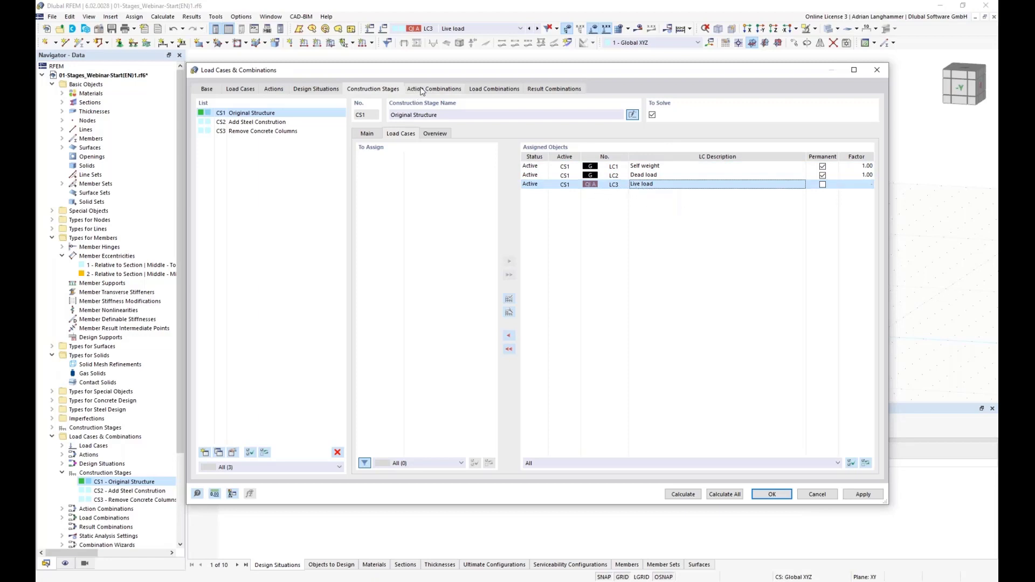
{"action": "left_click_drag", "start_coordinate": [432, 73], "coordinate": [403, 58]}
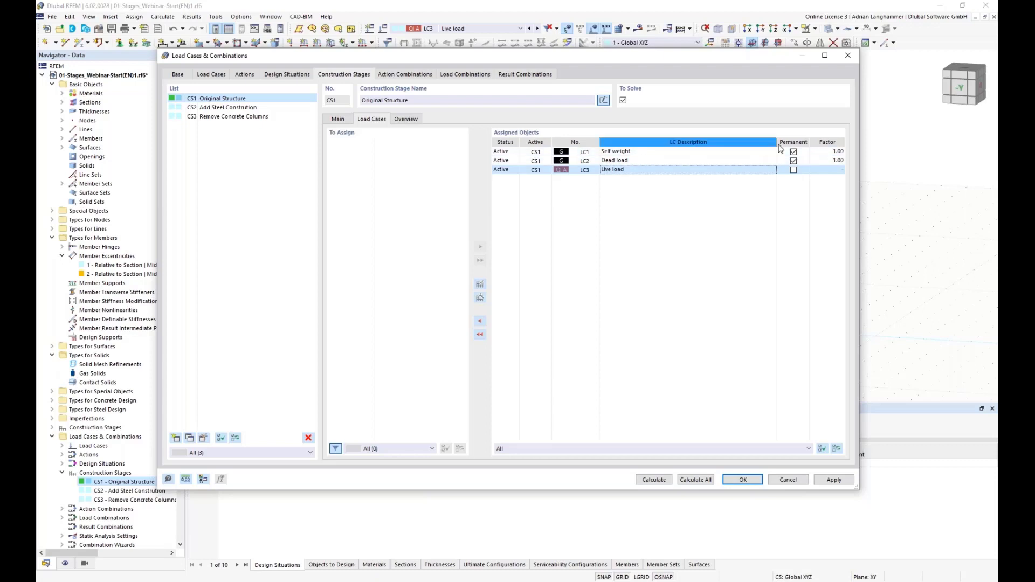
{"action": "left_click", "coordinate": [659, 153]}
{"action": "left_click", "coordinate": [651, 162]}
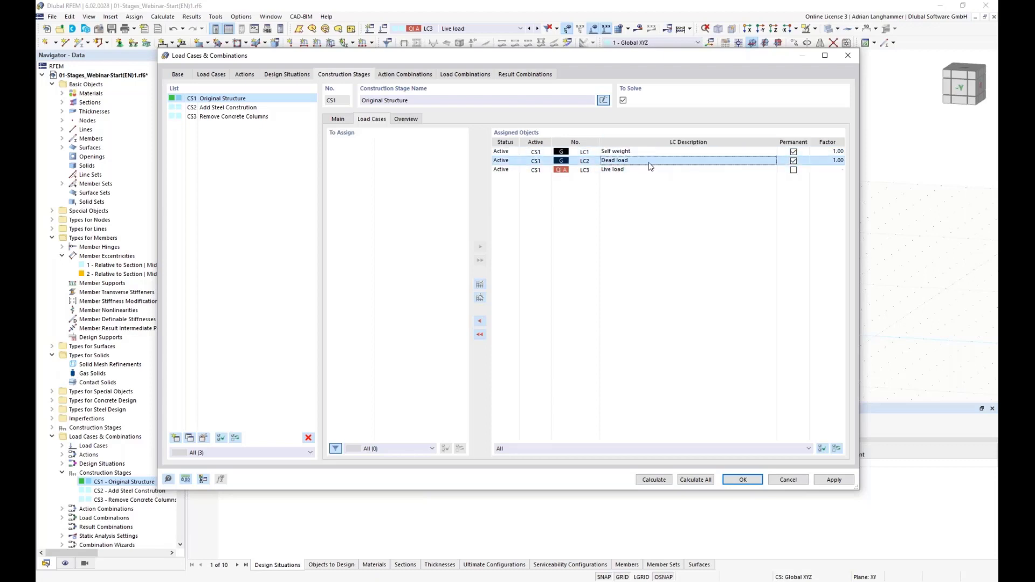
Step: Limit the assigned load cases of construction stage CS2 to Current CS and check the self weight and dead load entries
{"action": "left_click", "coordinate": [198, 109]}
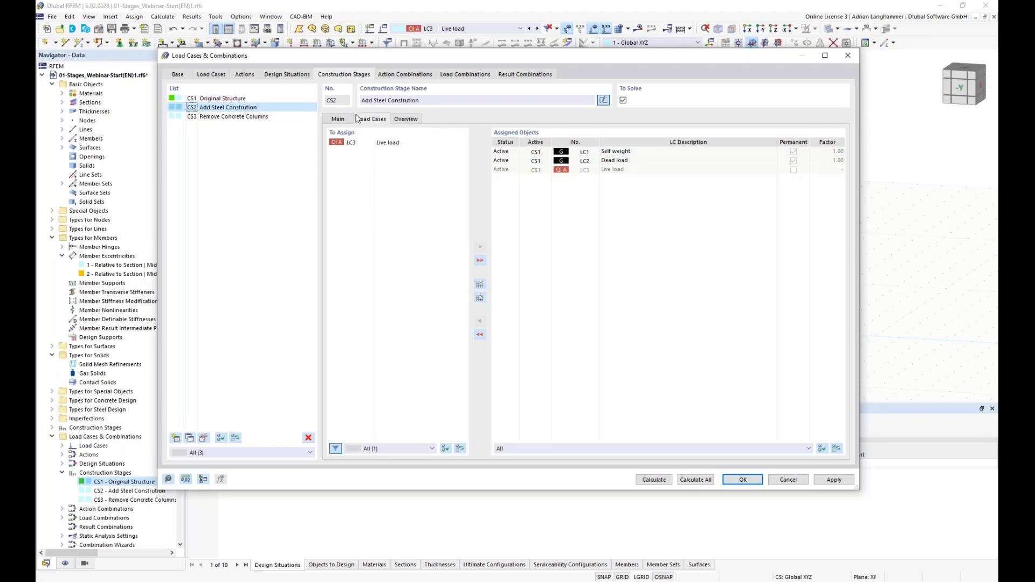
{"action": "left_click", "coordinate": [266, 99]}
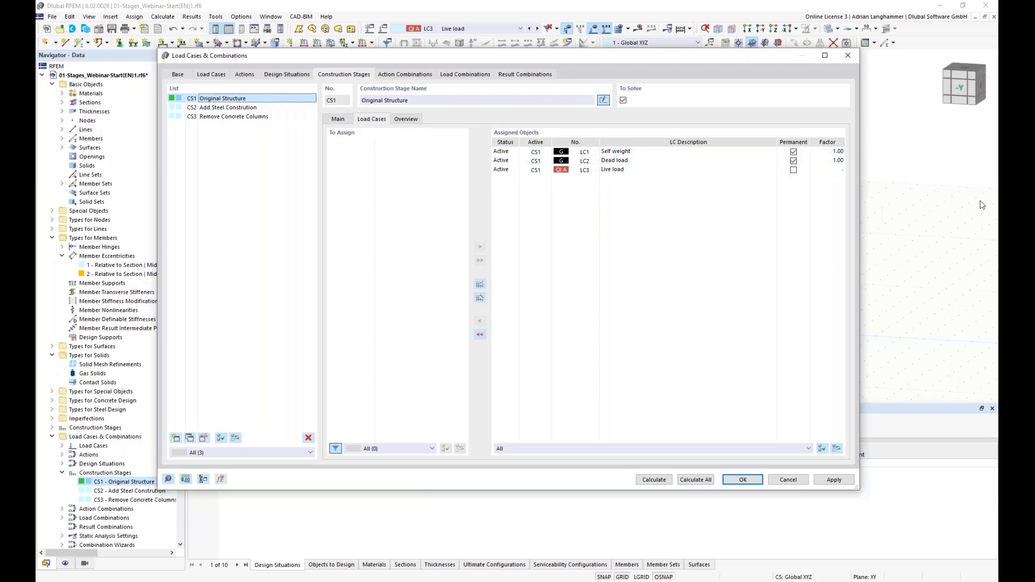
{"action": "left_click", "coordinate": [195, 107]}
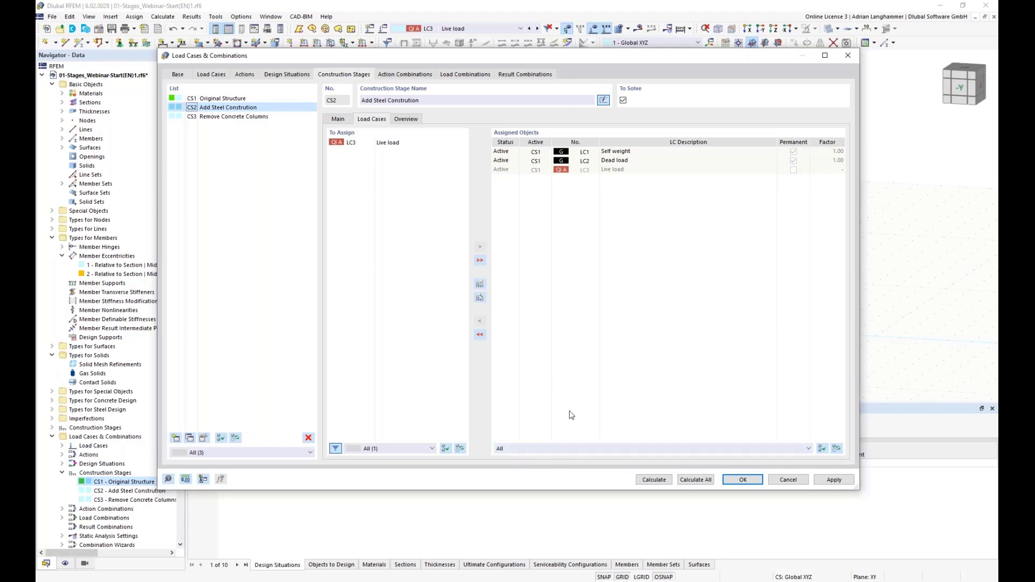
{"action": "left_click", "coordinate": [606, 449]}
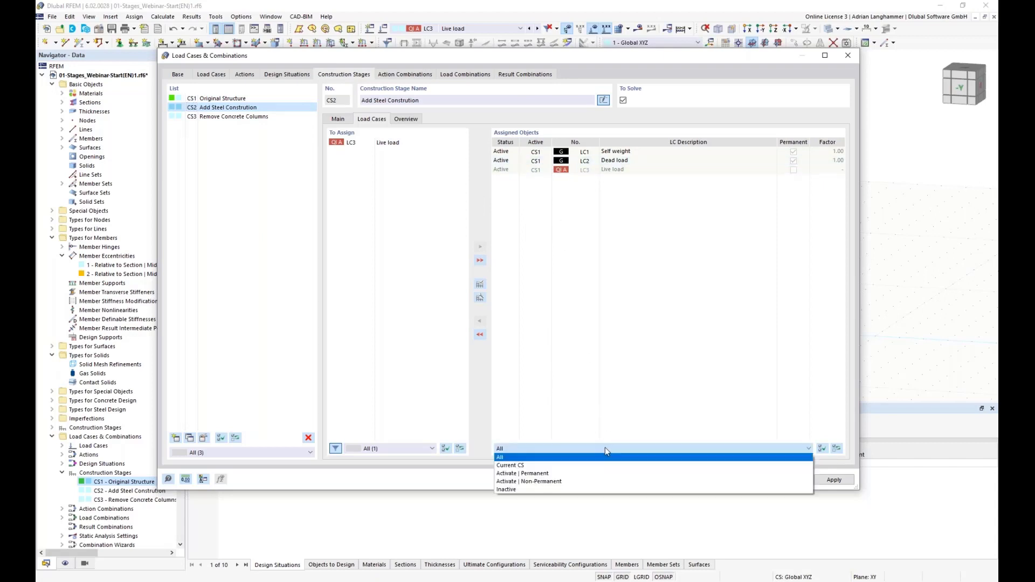
{"action": "left_click", "coordinate": [513, 466]}
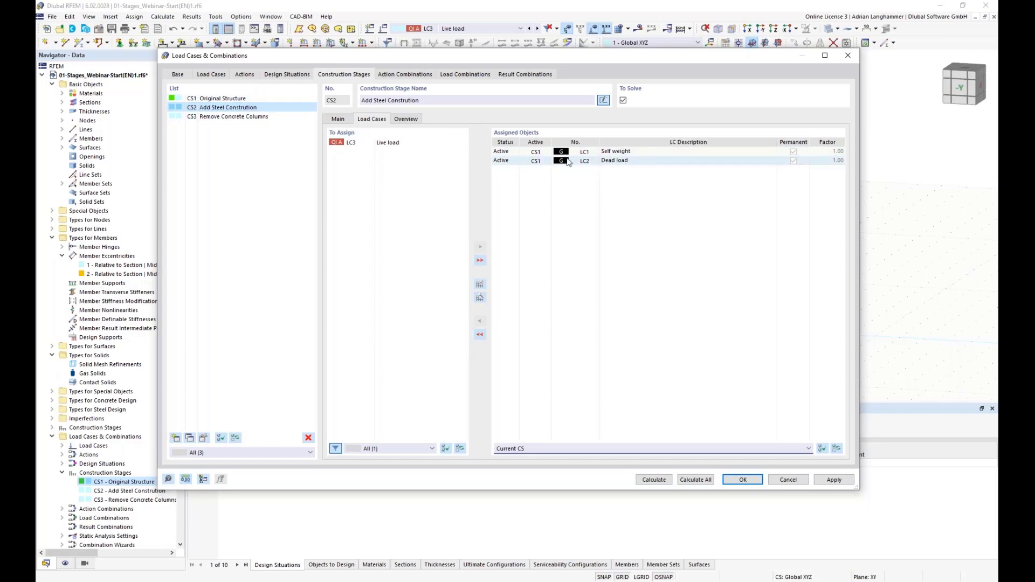
{"action": "left_click", "coordinate": [597, 154]}
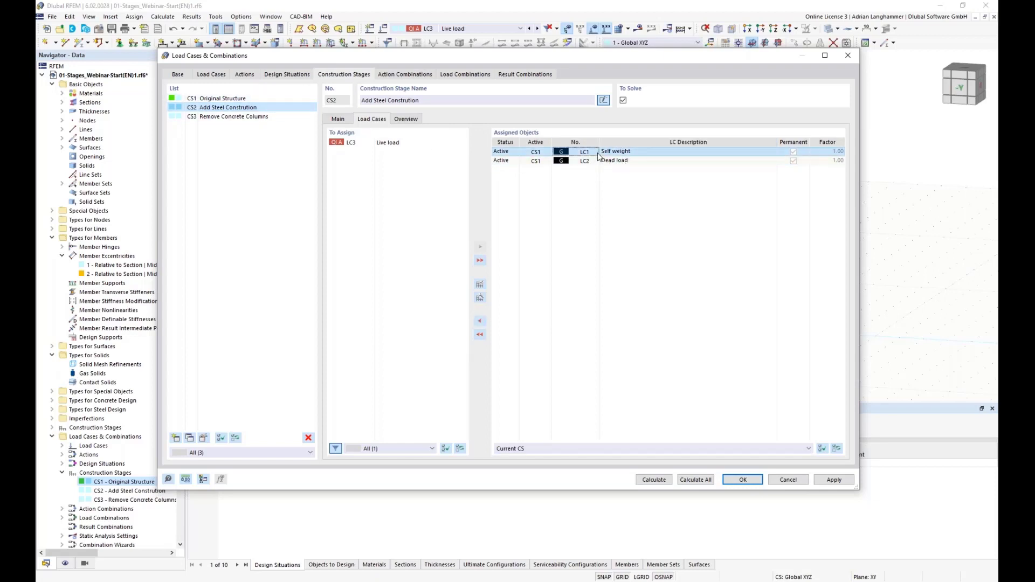
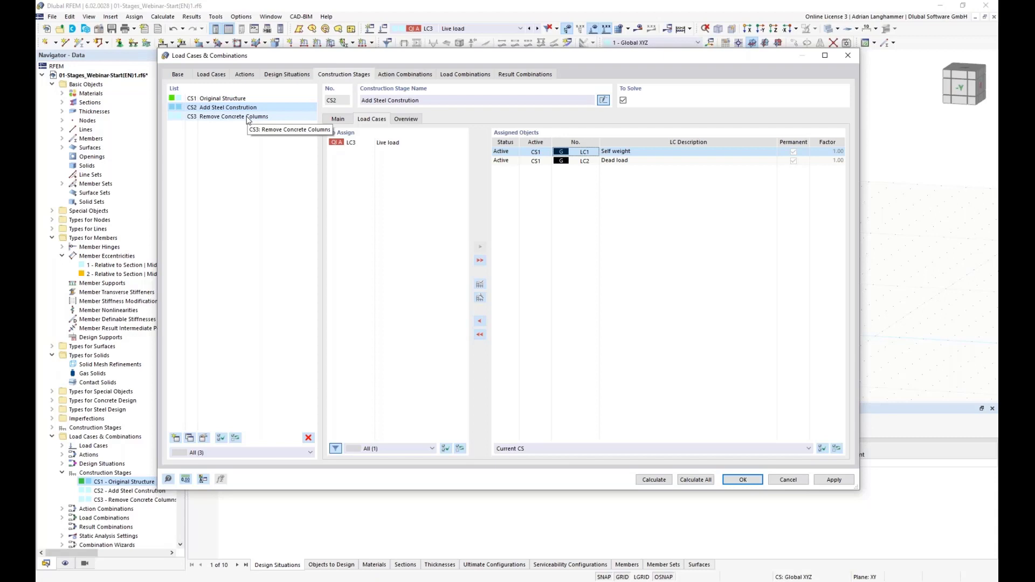
{"action": "left_click", "coordinate": [661, 159]}
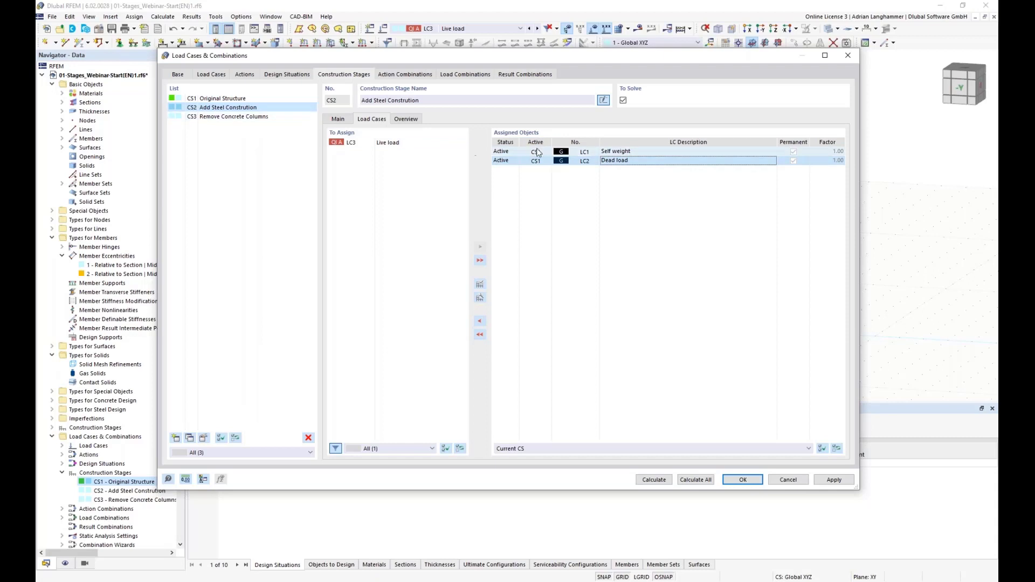
Step: Assign load case LC3 Live load to construction stage CS3 Remove Concrete Columns
{"action": "left_click", "coordinate": [279, 117]}
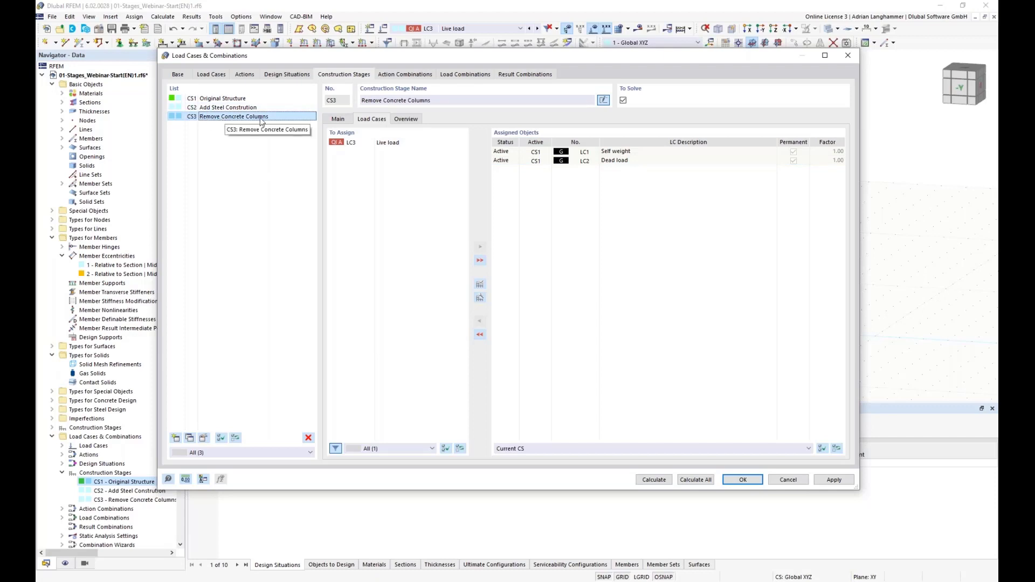
{"action": "double_click", "coordinate": [359, 143]}
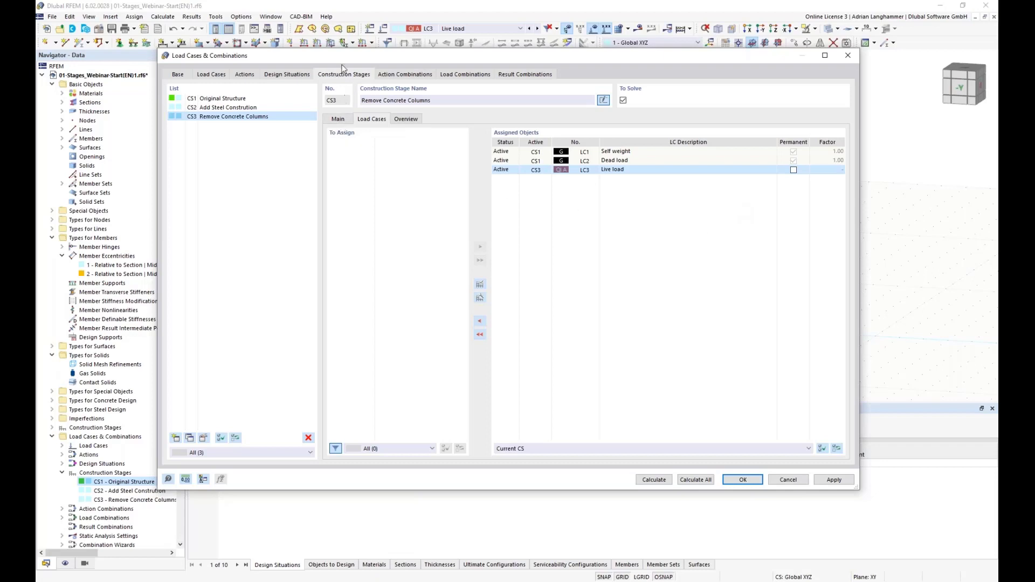
{"action": "left_click_drag", "start_coordinate": [214, 56], "coordinate": [252, 96]}
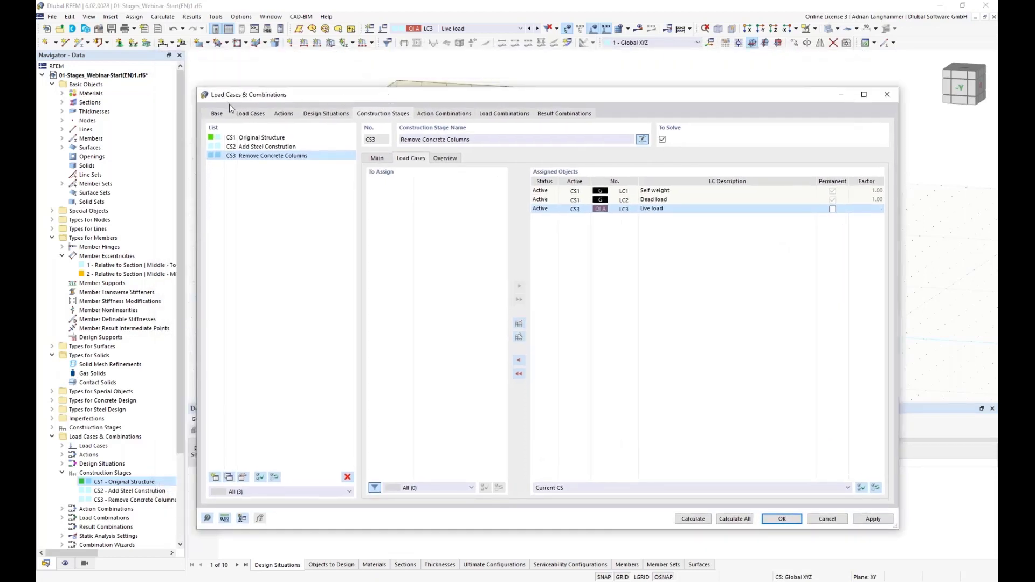
Step: Examine the base settings for the combination standard and wizard, and compare the main settings of the construction stages
{"action": "left_click", "coordinate": [376, 159]}
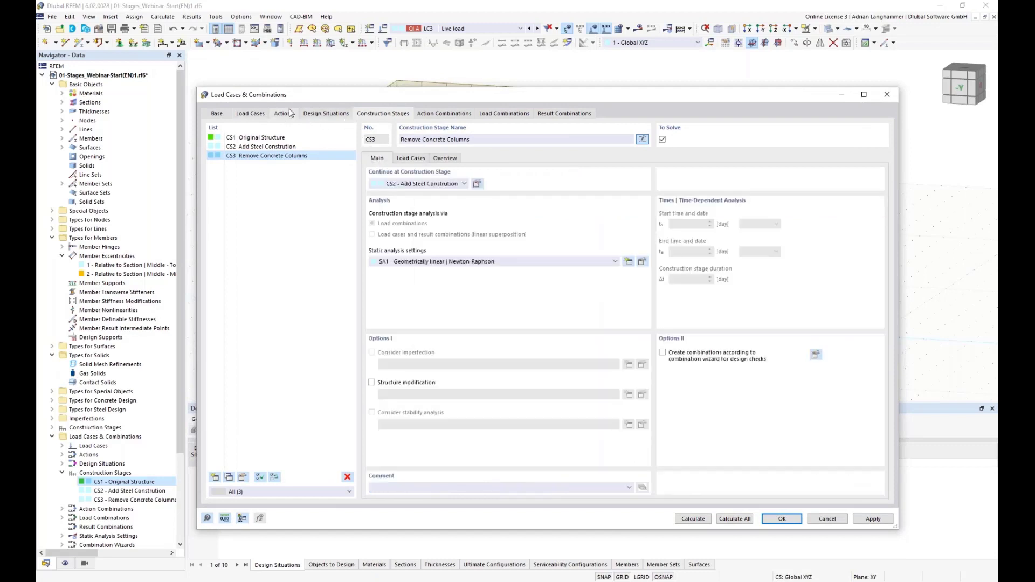
{"action": "left_click", "coordinate": [214, 114]}
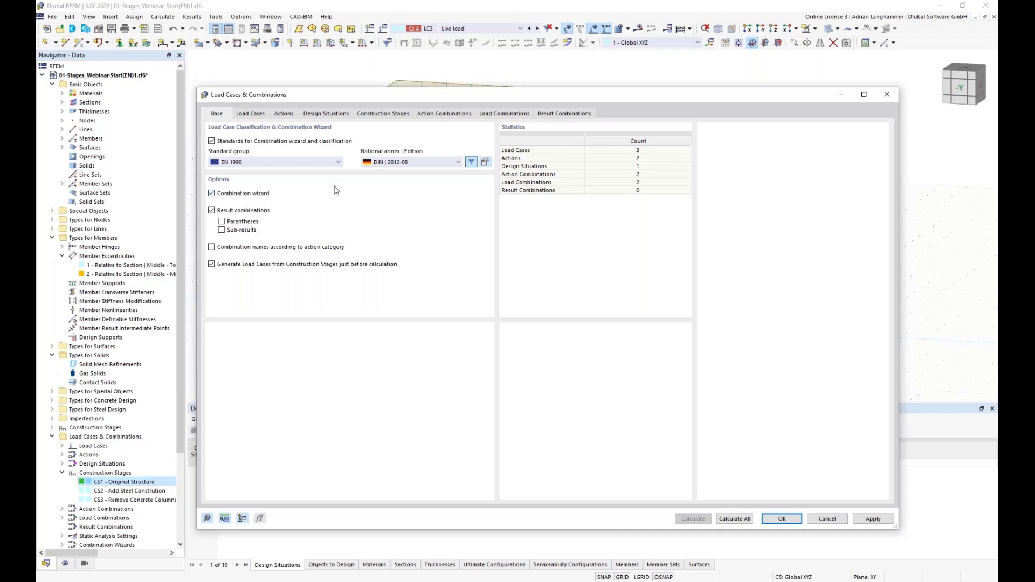
{"action": "left_click", "coordinate": [379, 114]}
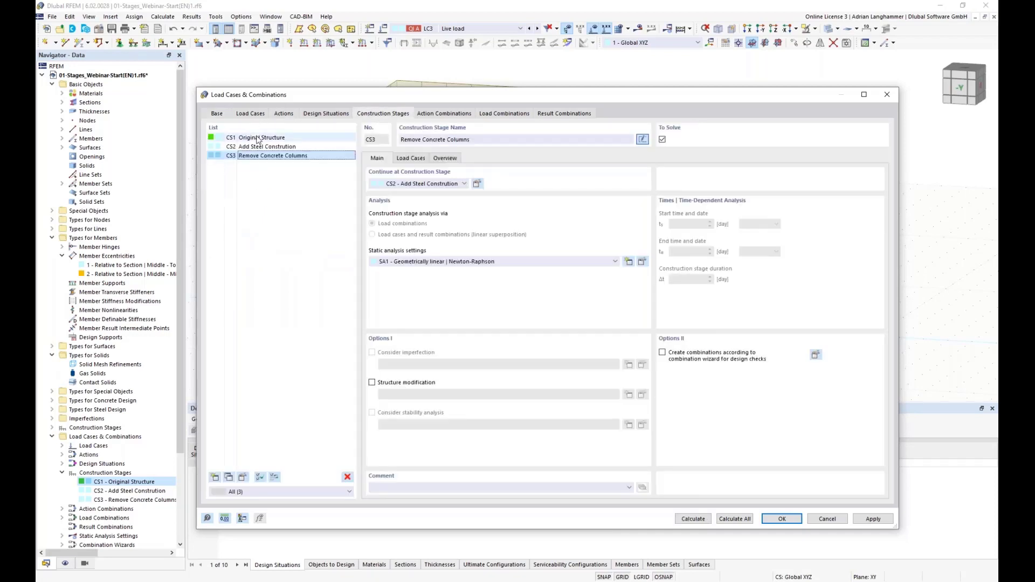
{"action": "left_click", "coordinate": [224, 114]}
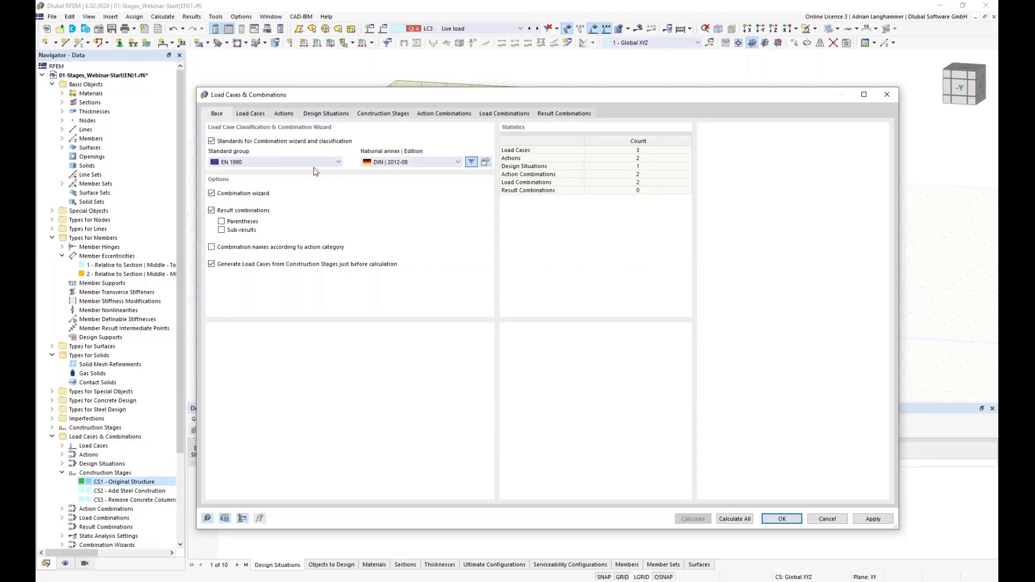
{"action": "left_click", "coordinate": [370, 115]}
{"action": "left_click", "coordinate": [243, 138]}
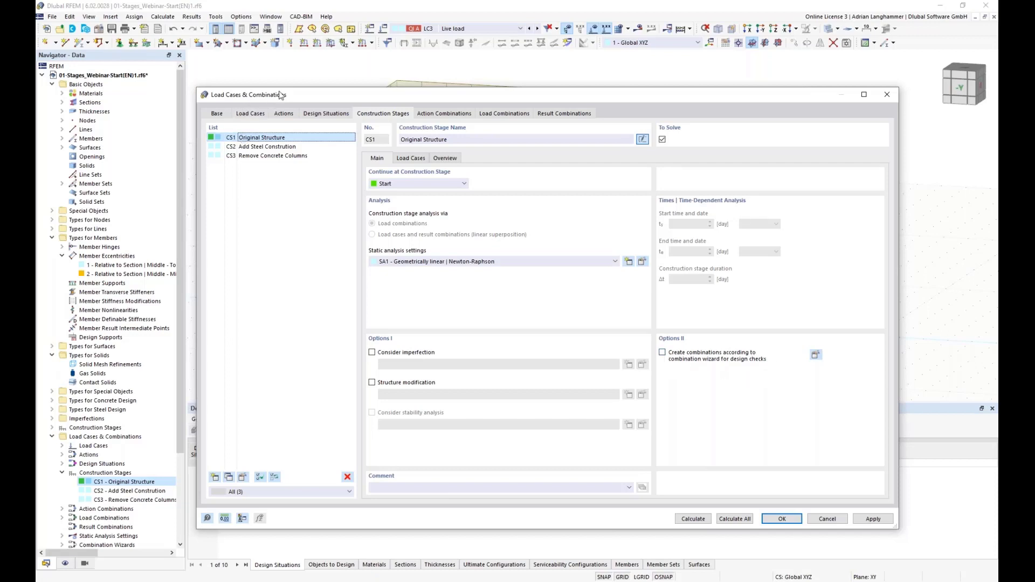
{"action": "left_click_drag", "start_coordinate": [279, 96], "coordinate": [298, 79]}
{"action": "left_click", "coordinate": [266, 130]}
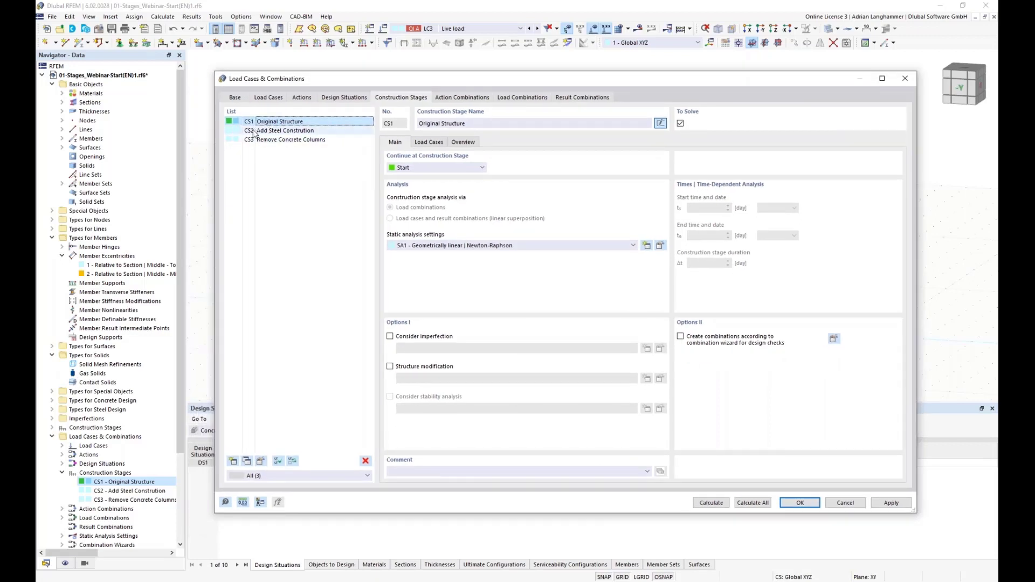
{"action": "left_click", "coordinate": [267, 121]}
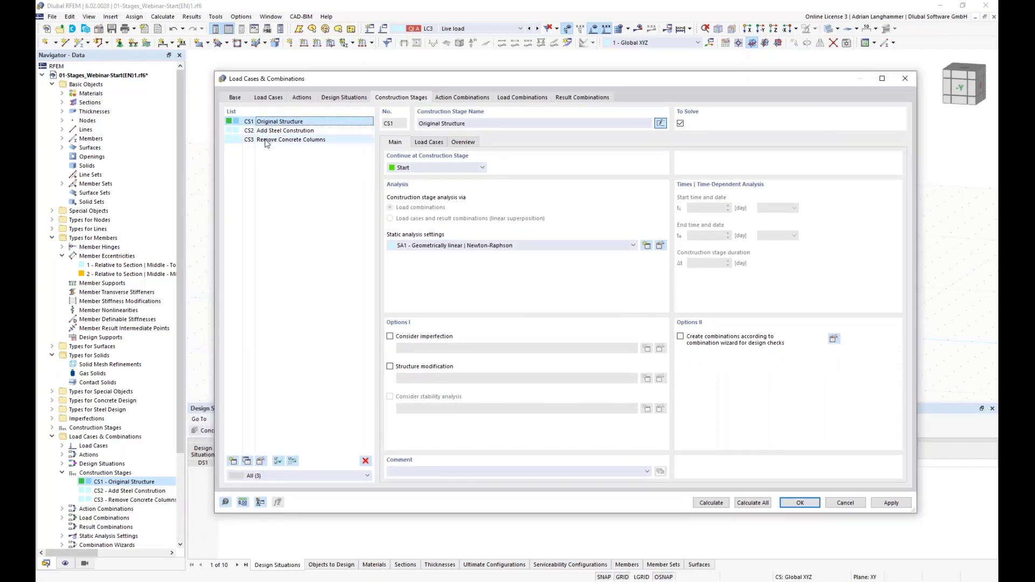
{"action": "left_click", "coordinate": [266, 140]}
{"action": "left_click", "coordinate": [268, 124]}
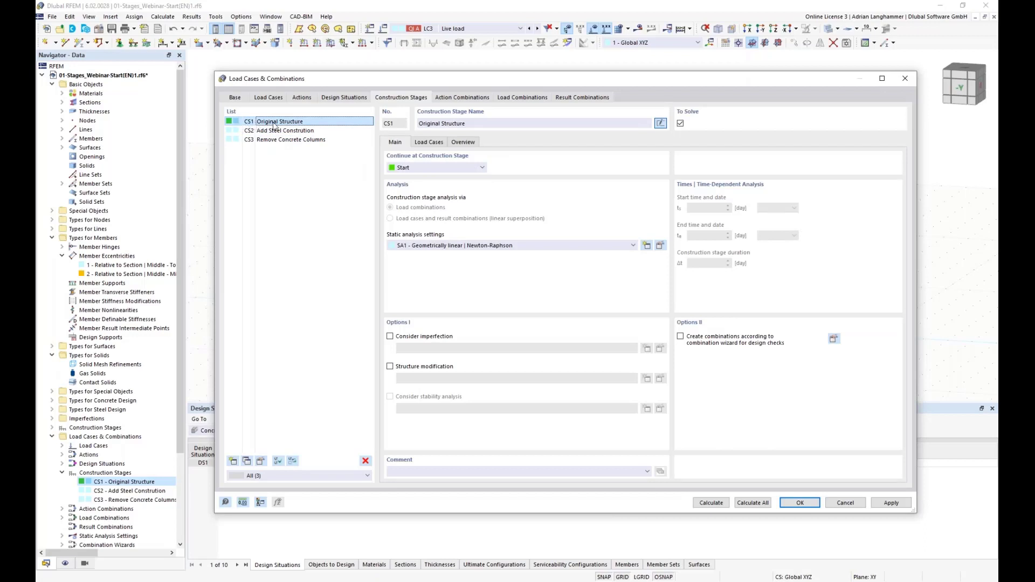
{"action": "left_click", "coordinate": [261, 141]}
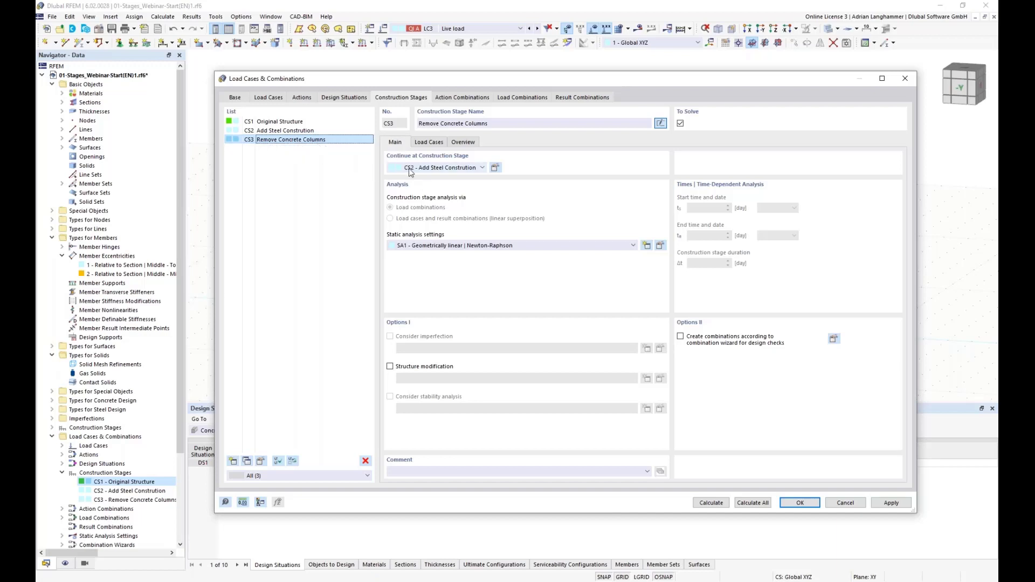
Step: Enable combination wizard combinations for design checks in CS1 Original Structure, with the wizard considering construction stages only
{"action": "left_click", "coordinate": [281, 122]}
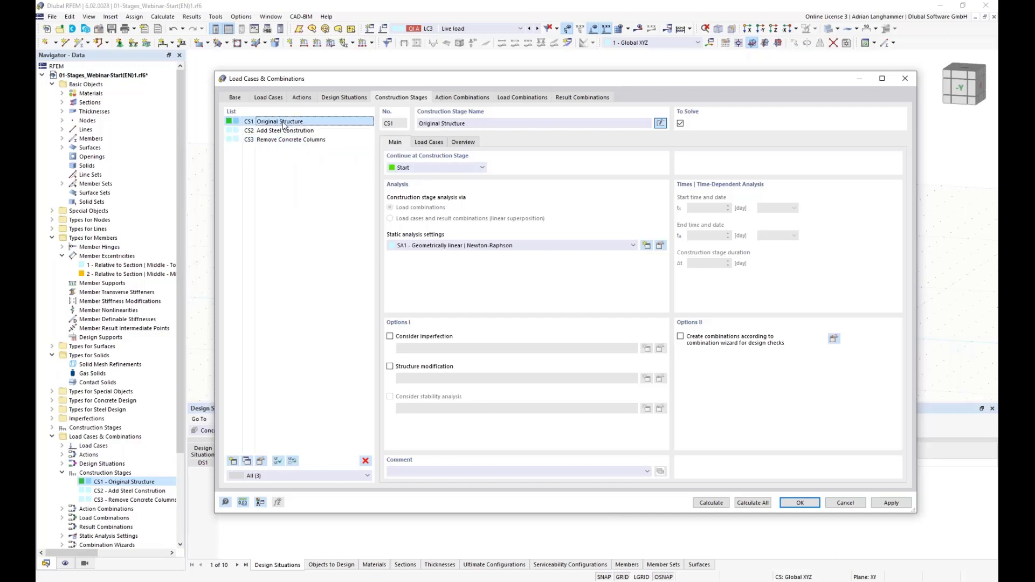
{"action": "left_click", "coordinate": [681, 336]}
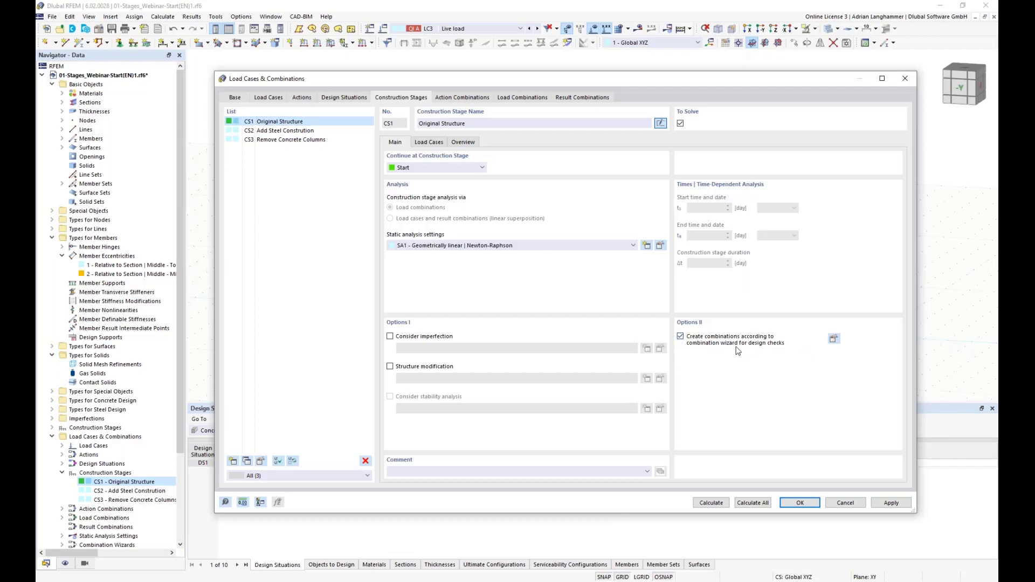
{"action": "left_click", "coordinate": [835, 340]}
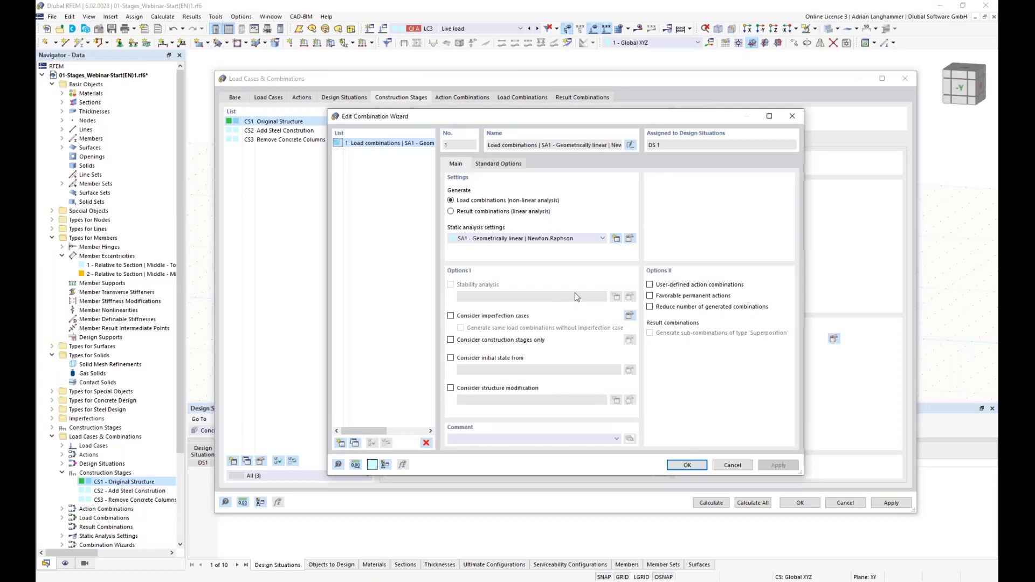
{"action": "left_click_drag", "start_coordinate": [457, 109], "coordinate": [430, 82]}
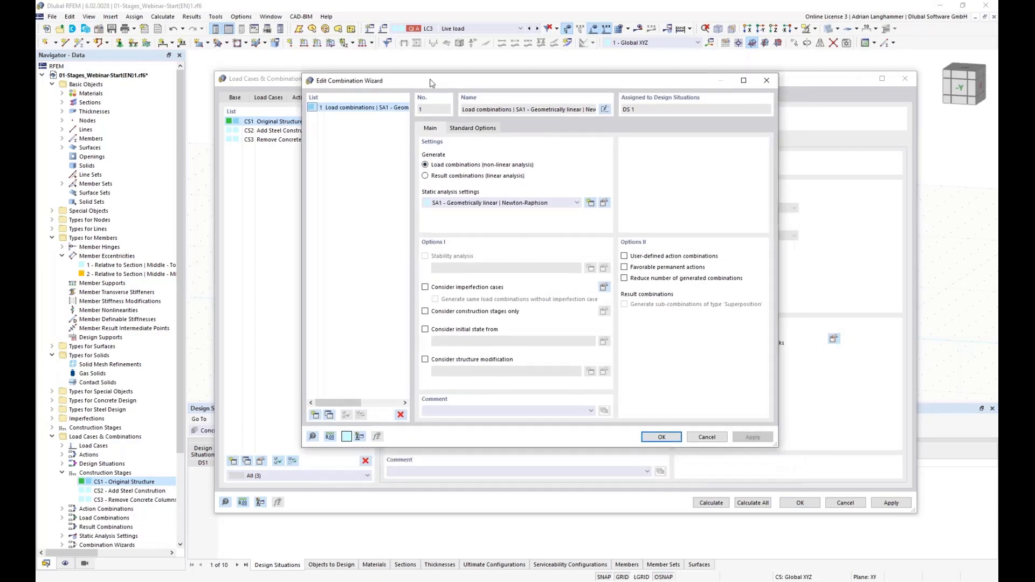
{"action": "left_click", "coordinate": [424, 311]}
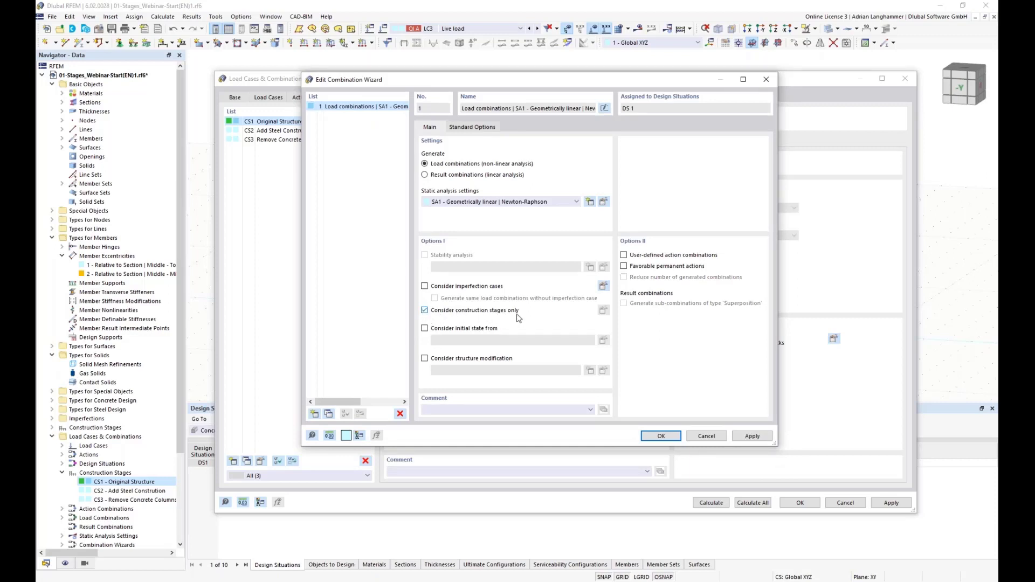
{"action": "left_click", "coordinate": [661, 437]}
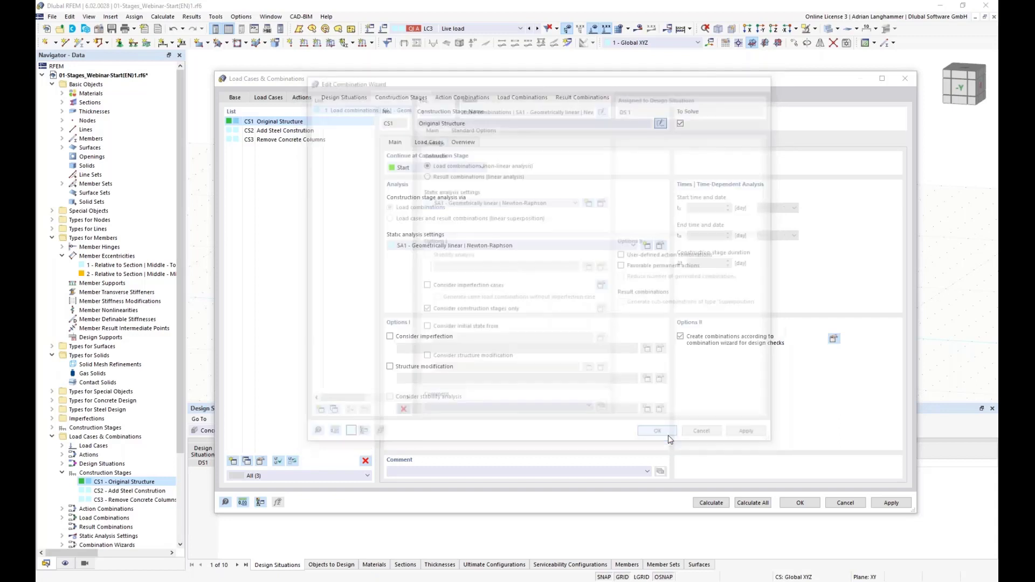
Step: Enable combination wizard combinations for design checks in CS3 Remove Concrete Columns and check its wizard settings, ending on CS1
{"action": "left_click", "coordinate": [303, 141]}
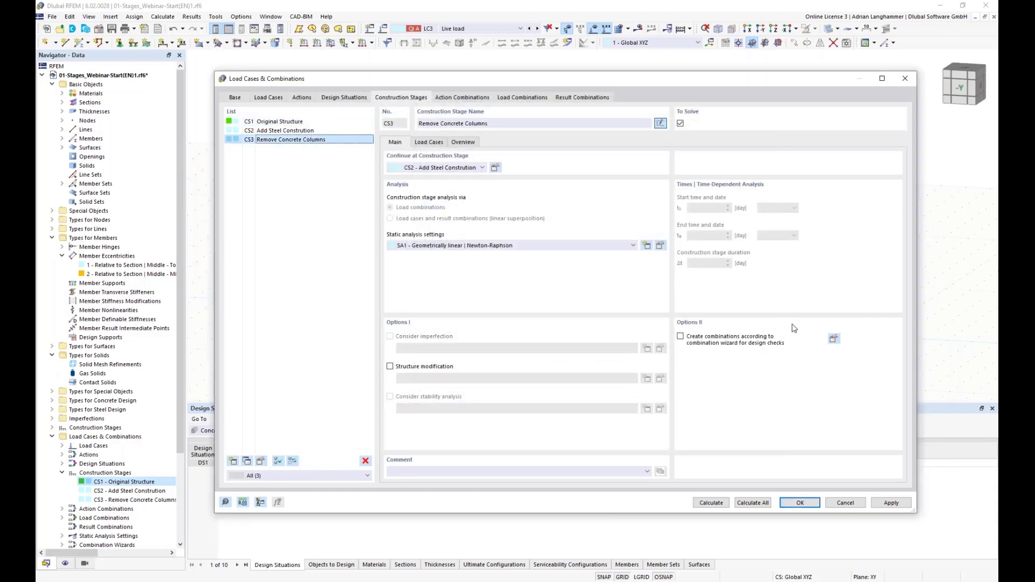
{"action": "left_click", "coordinate": [681, 337]}
{"action": "left_click", "coordinate": [834, 339]}
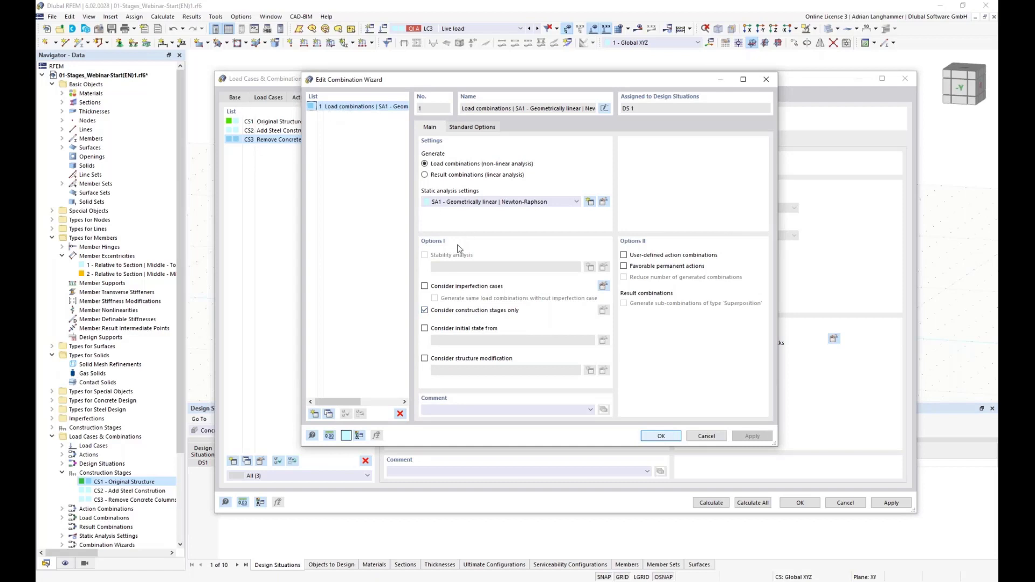
{"action": "left_click", "coordinate": [662, 436]}
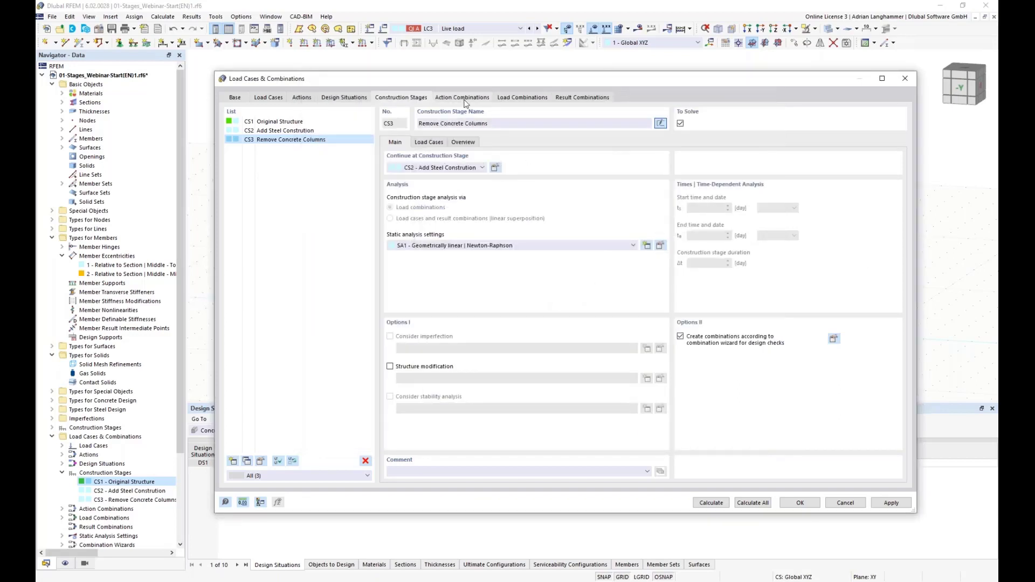
{"action": "key", "text": "Up"}
{"action": "key", "text": "Up"}
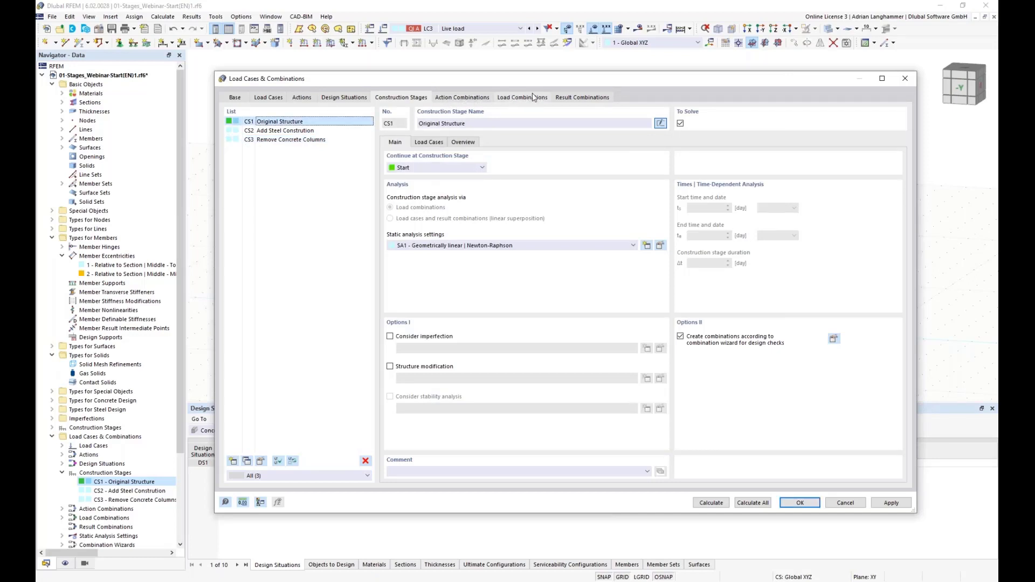
Step: Examine the action combinations AC1 to AC4 and compare the design situation and construction stage each one refers to
{"action": "left_click", "coordinate": [467, 97]}
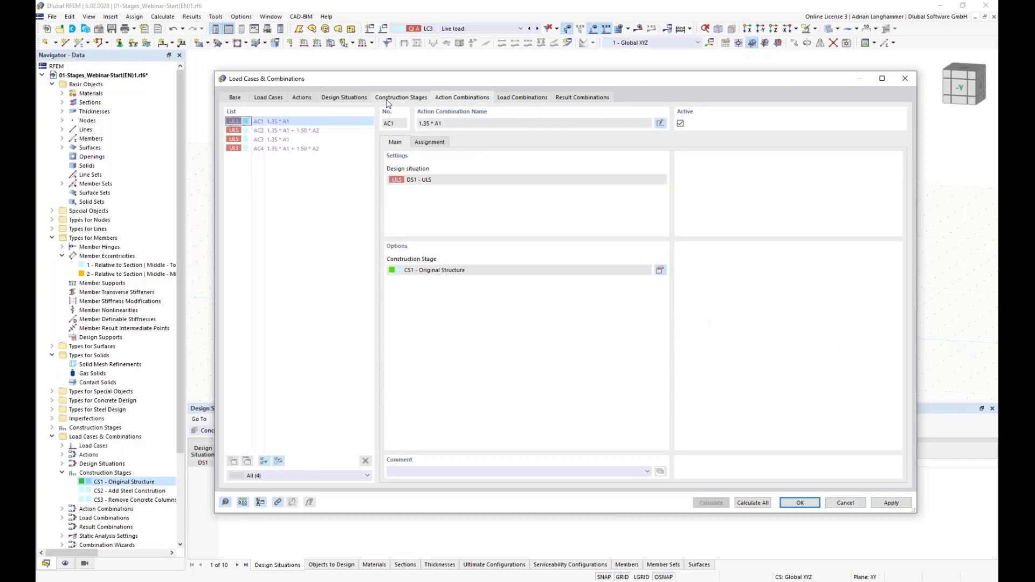
{"action": "left_click", "coordinate": [325, 124]}
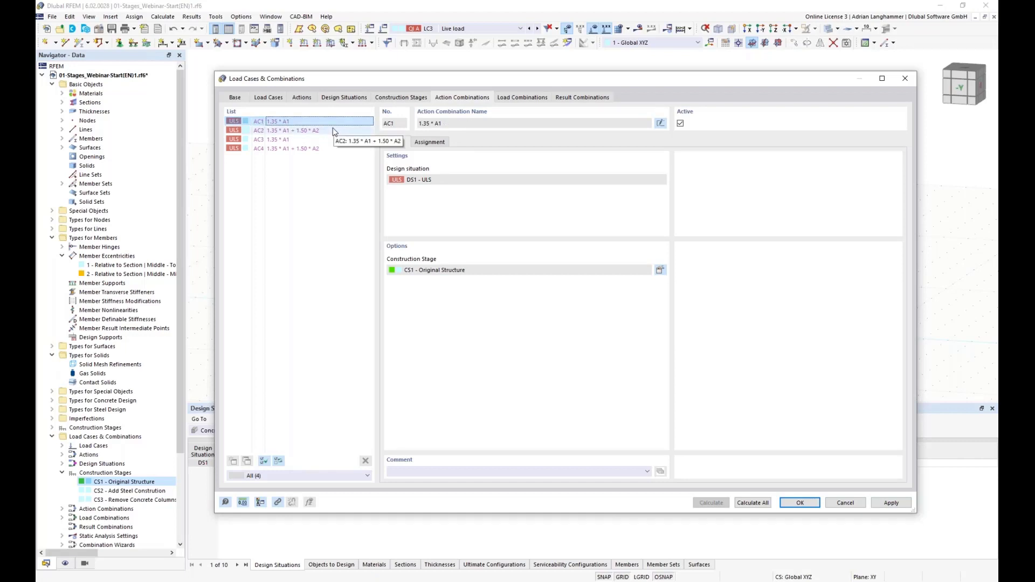
{"action": "left_click", "coordinate": [333, 131]}
{"action": "key", "text": "Up"}
{"action": "left_click", "coordinate": [336, 131]}
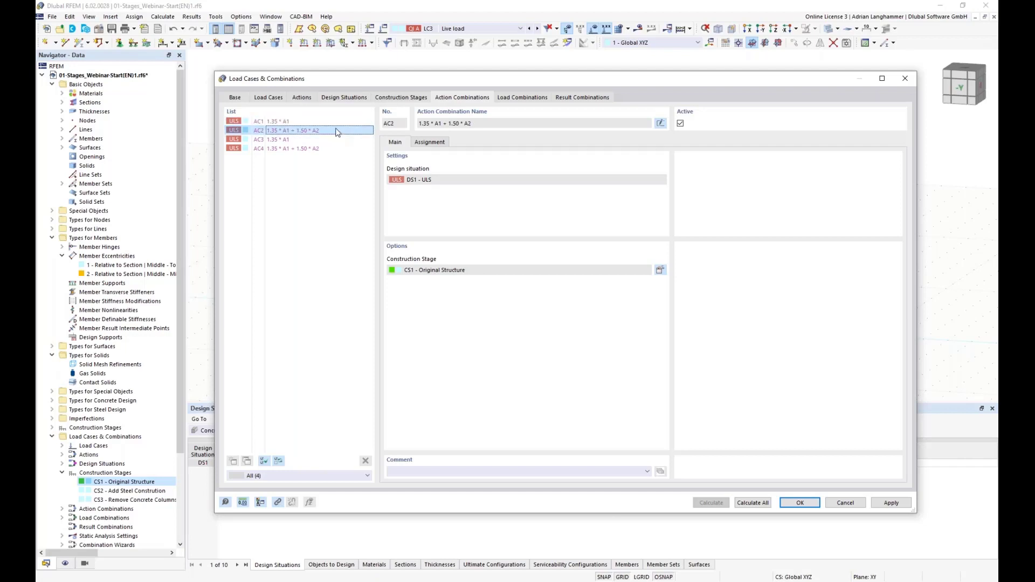
{"action": "key", "text": "Up"}
{"action": "left_click", "coordinate": [337, 132]}
{"action": "left_click", "coordinate": [280, 139]}
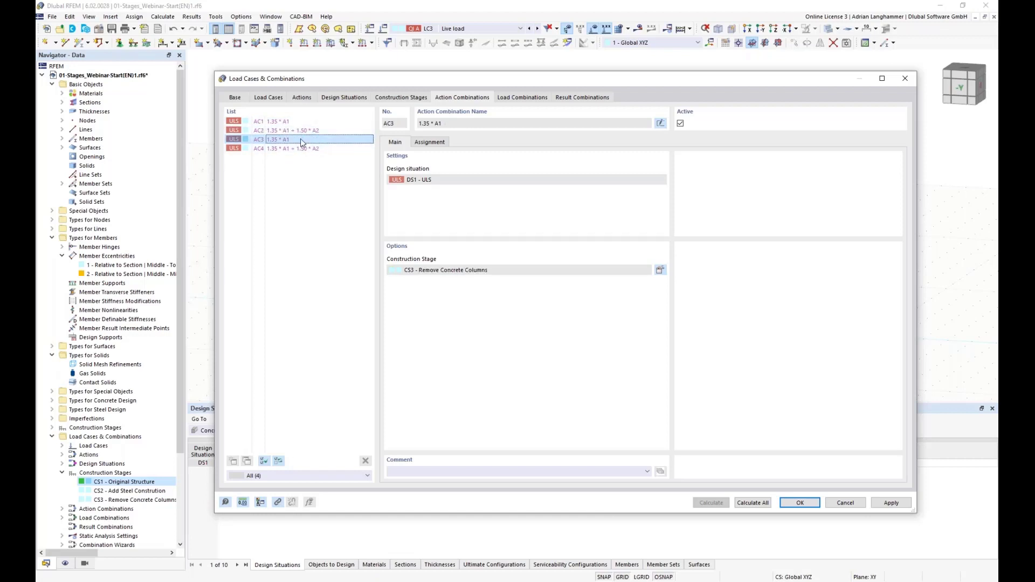
{"action": "left_click", "coordinate": [334, 149]}
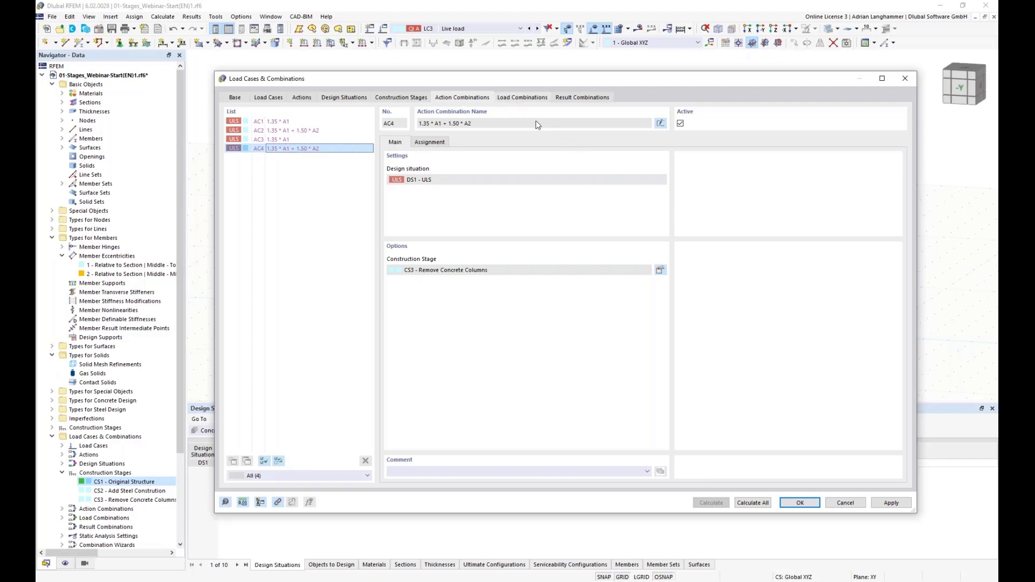
Step: Examine the load combinations CO1 to CO5, comparing the construction stage and initial state each one considers
{"action": "left_click", "coordinate": [518, 98]}
{"action": "left_click_drag", "start_coordinate": [425, 79], "coordinate": [430, 80]}
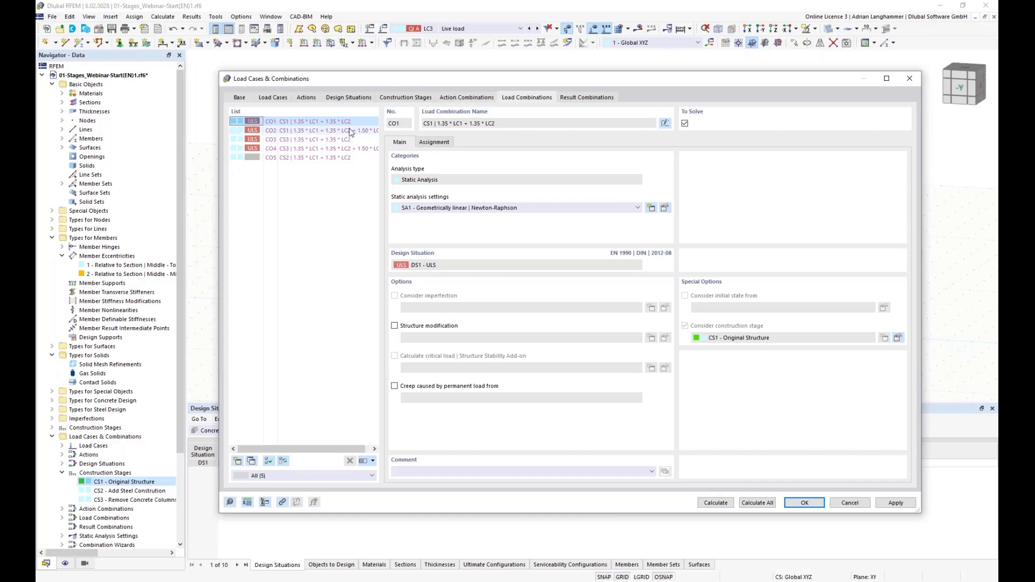
{"action": "left_click", "coordinate": [330, 121]}
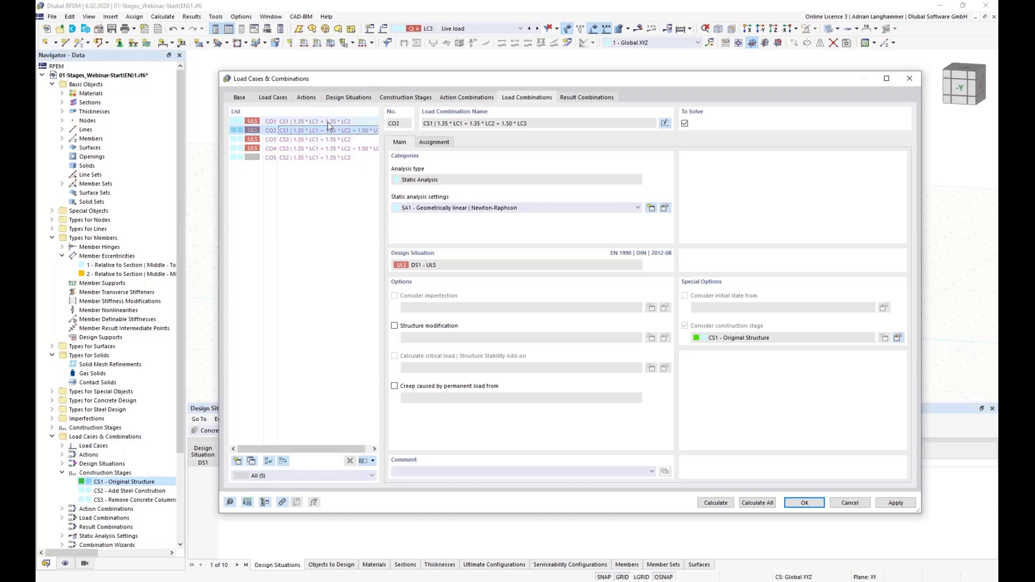
{"action": "left_click", "coordinate": [329, 132]}
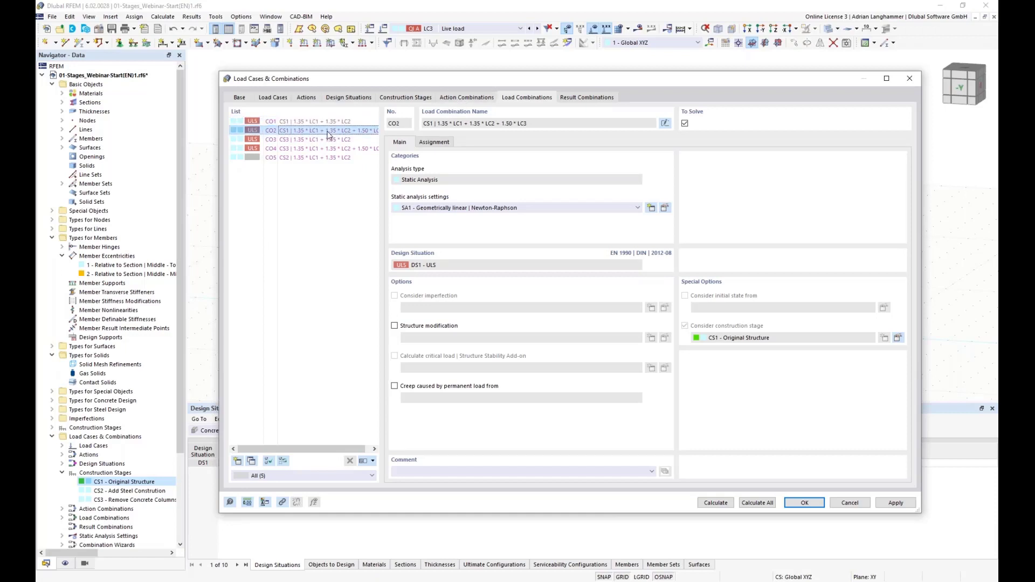
{"action": "left_click", "coordinate": [285, 139]}
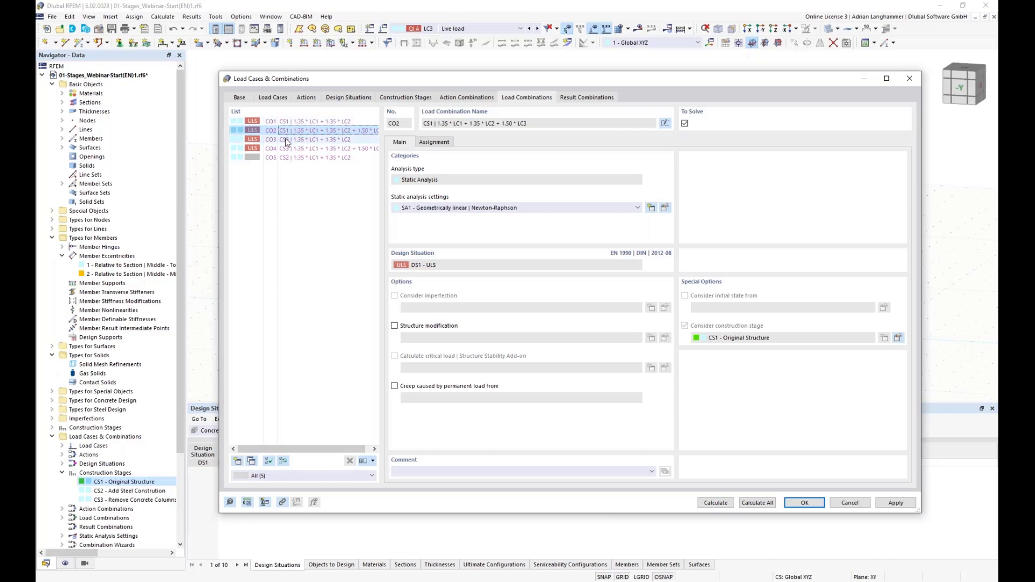
{"action": "left_click", "coordinate": [284, 148]}
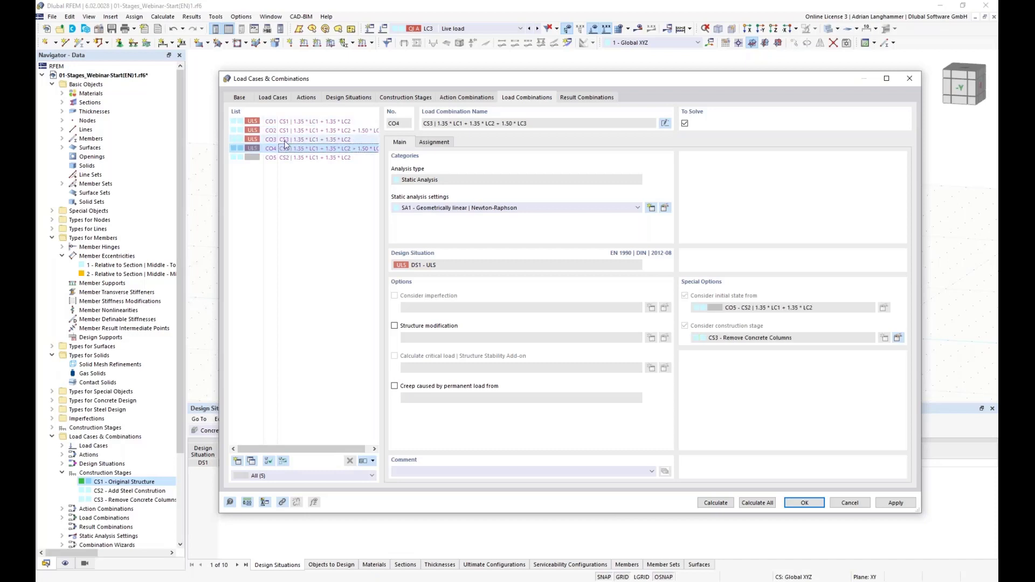
{"action": "key", "text": "Up"}
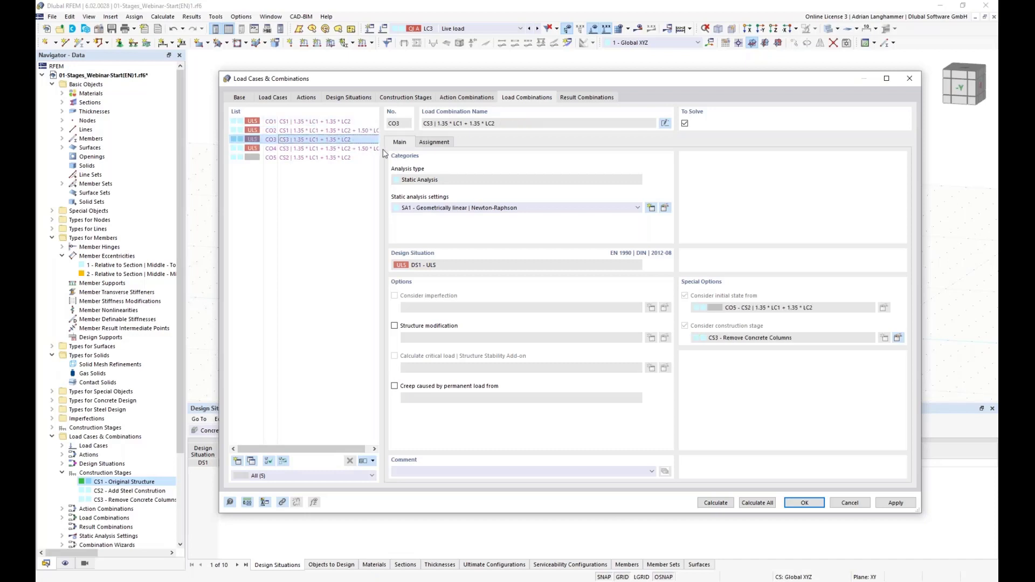
{"action": "left_click", "coordinate": [319, 157]}
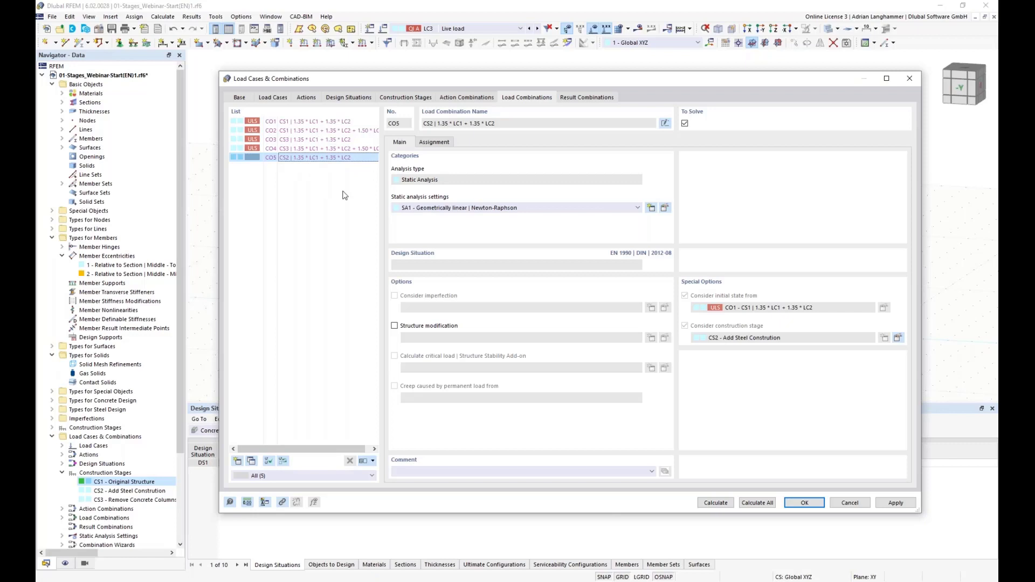
Step: Trace the initial states linking load combinations CO1, CO5 and CO3 through the construction stages, and accept the load cases and combinations
{"action": "left_click", "coordinate": [311, 122]}
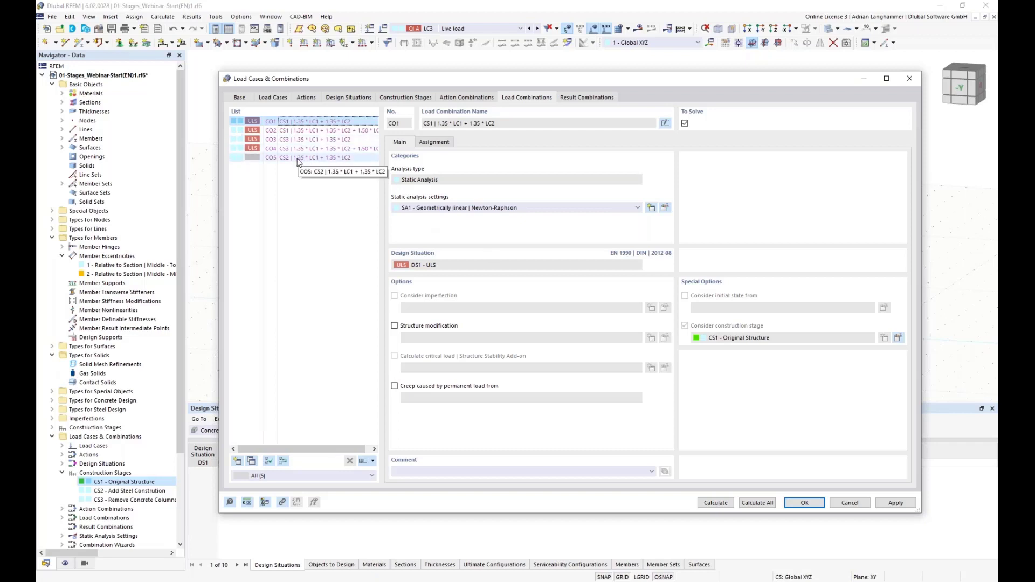
{"action": "left_click", "coordinate": [267, 141]}
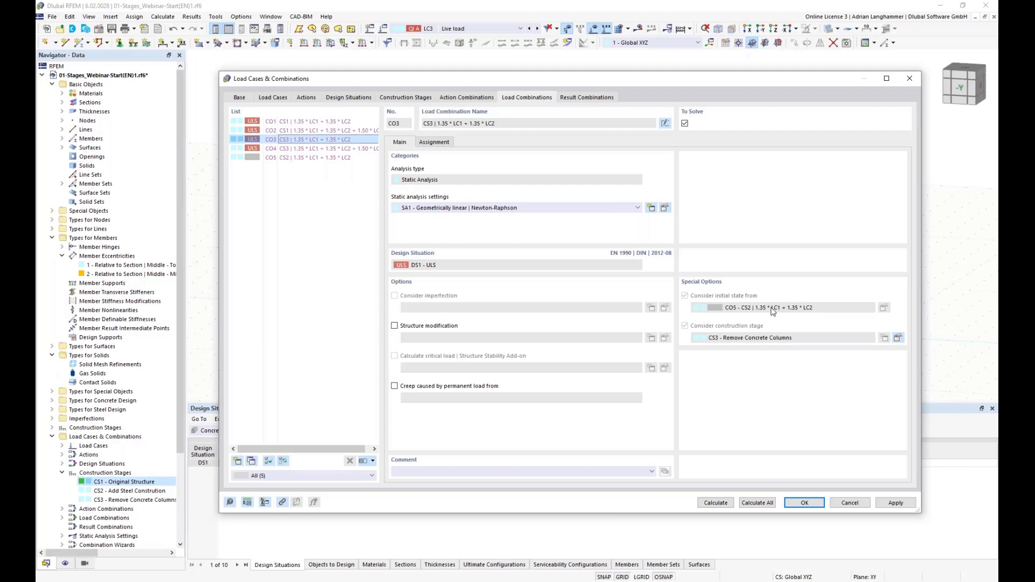
{"action": "left_click", "coordinate": [287, 124]}
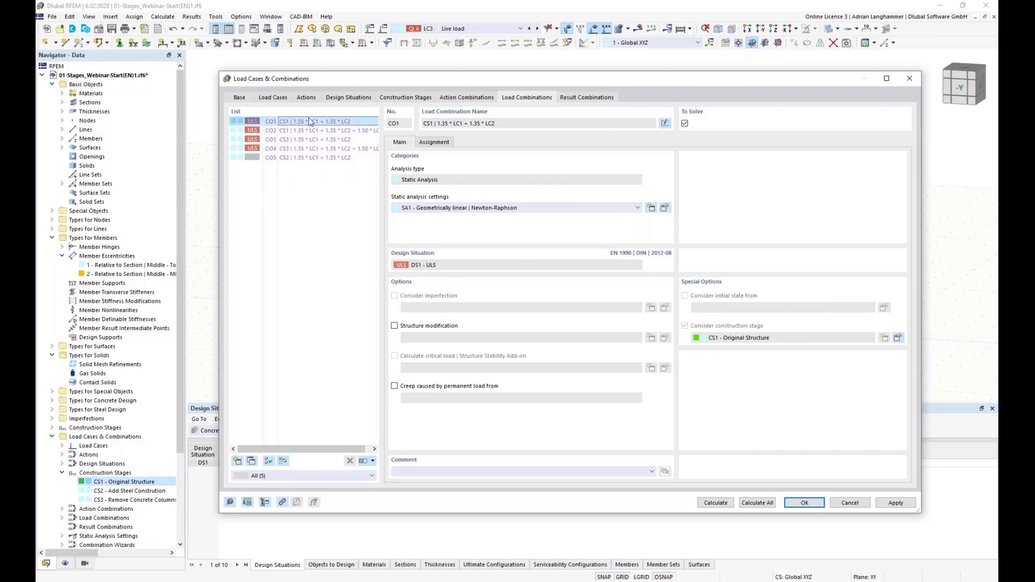
{"action": "left_click", "coordinate": [303, 131]}
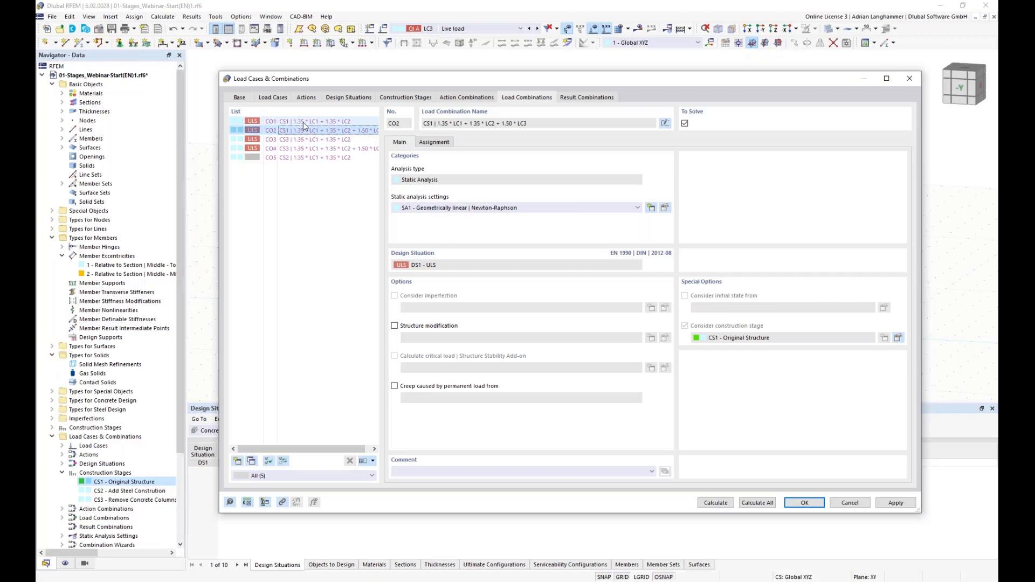
{"action": "left_click", "coordinate": [272, 123]}
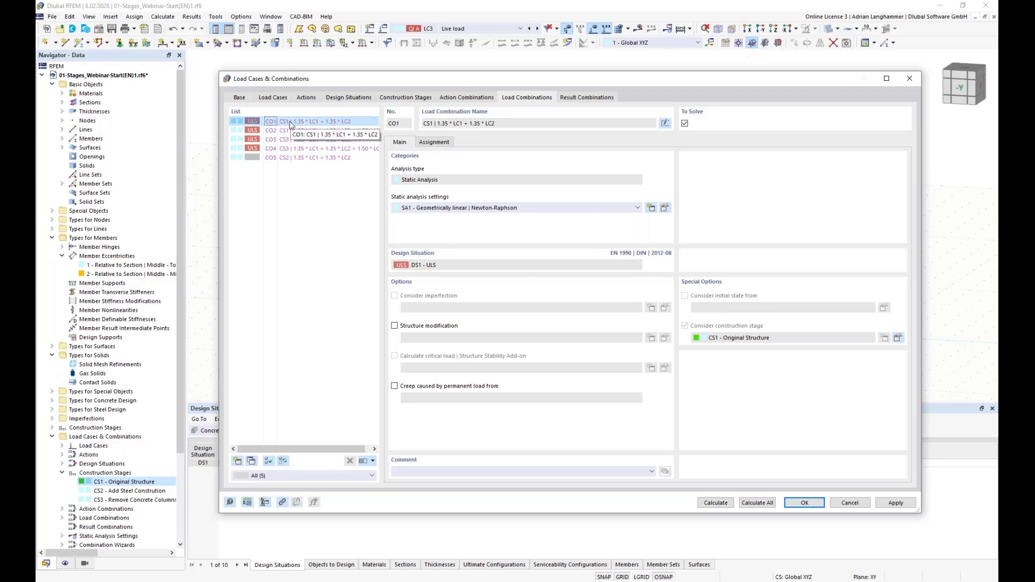
{"action": "left_click", "coordinate": [316, 159]}
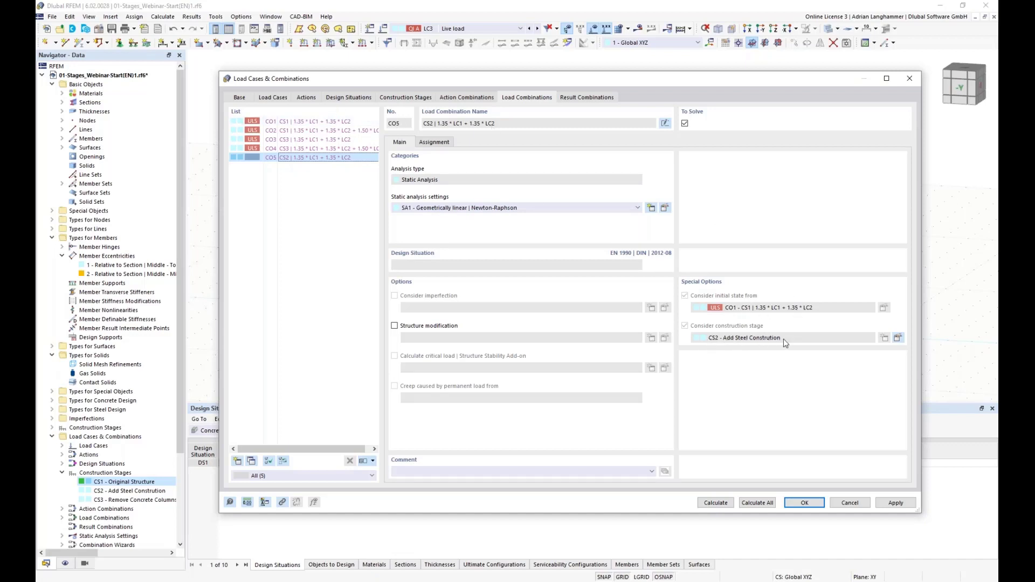
{"action": "left_click", "coordinate": [356, 141]}
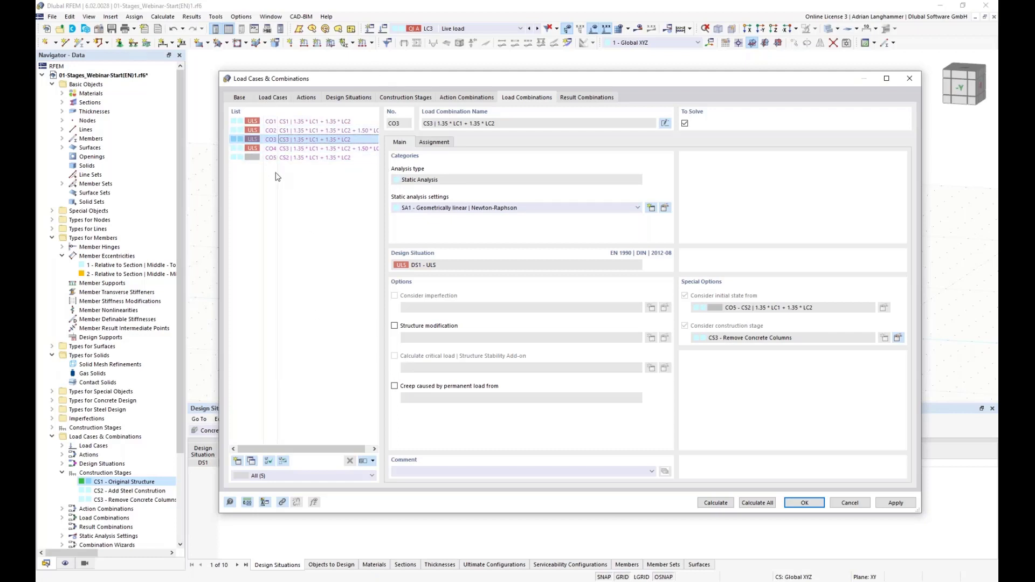
{"action": "left_click", "coordinate": [269, 141]}
{"action": "left_click_drag", "start_coordinate": [468, 74], "coordinate": [445, 57]}
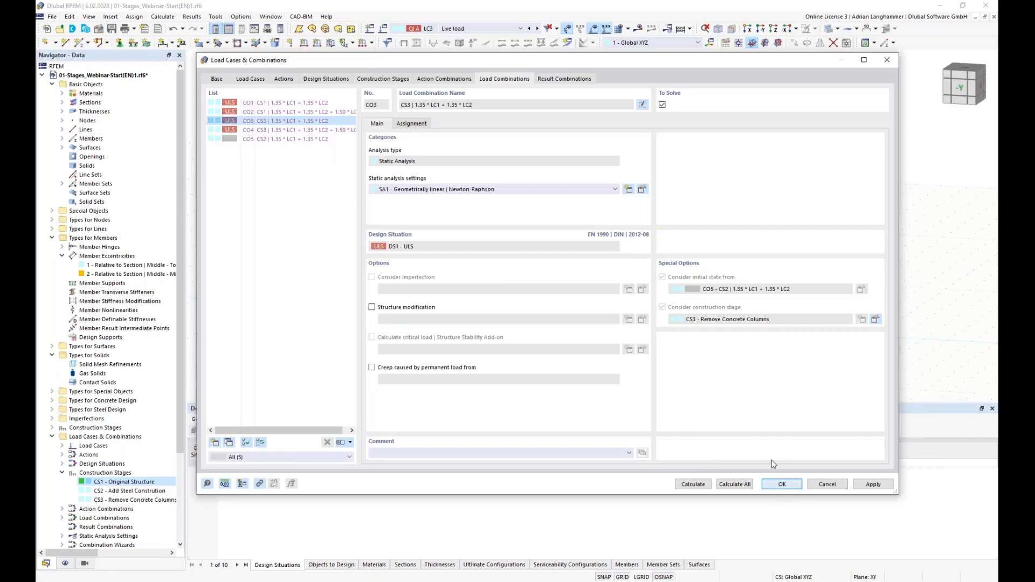
{"action": "left_click", "coordinate": [781, 484]}
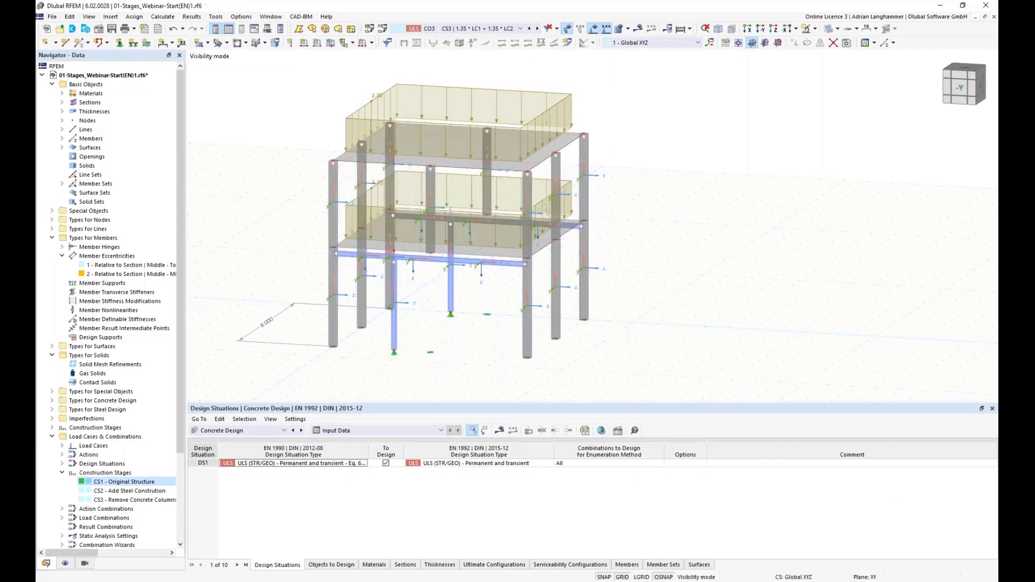
Step: Calculate load combination CO3 of stage CS3 Remove Concrete Columns and display its global deformations uZ on the model
{"action": "left_click", "coordinate": [520, 28]}
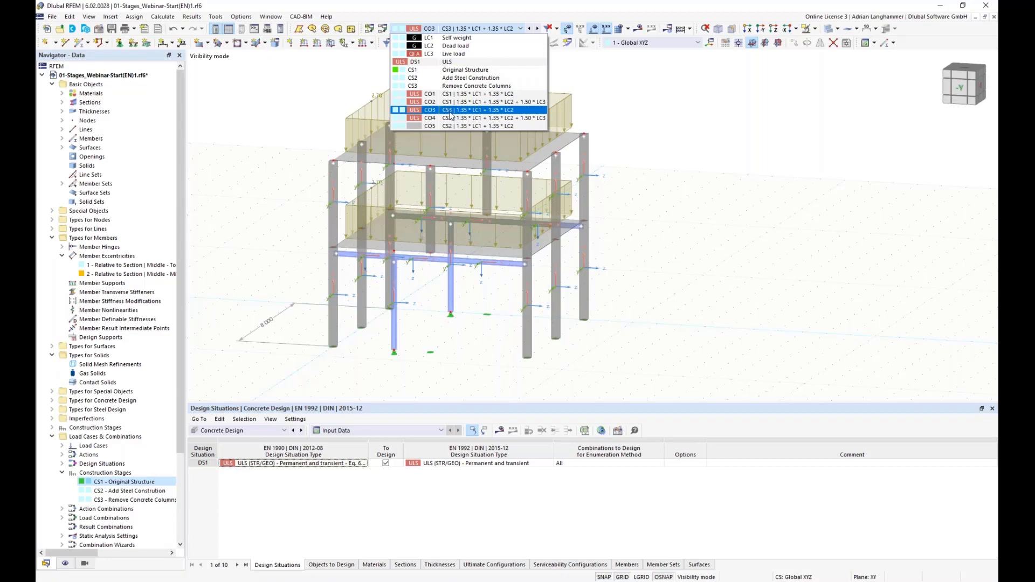
{"action": "left_click", "coordinate": [449, 110]}
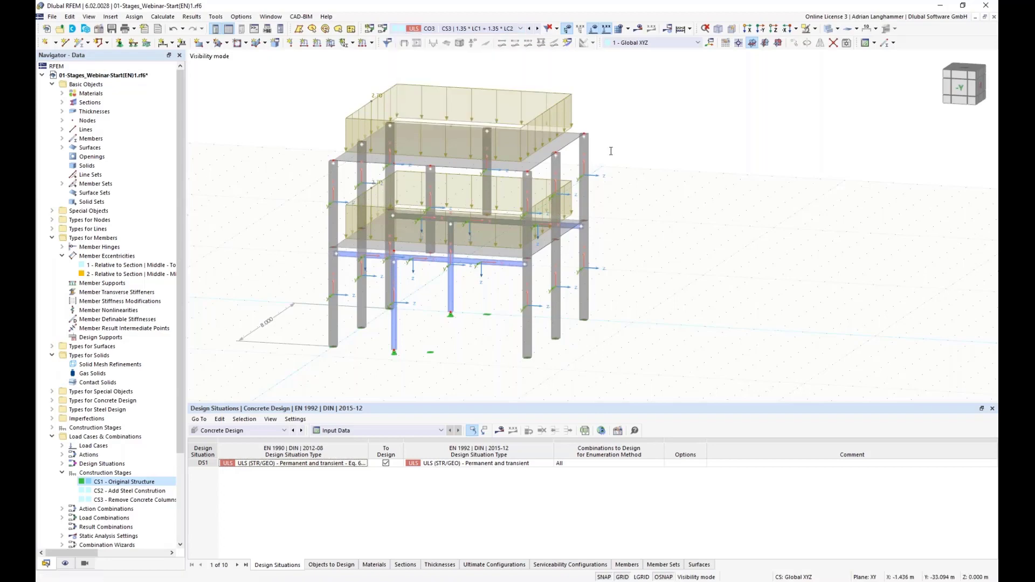
{"action": "middle_click_drag", "start_coordinate": [640, 161], "coordinate": [690, 95]}
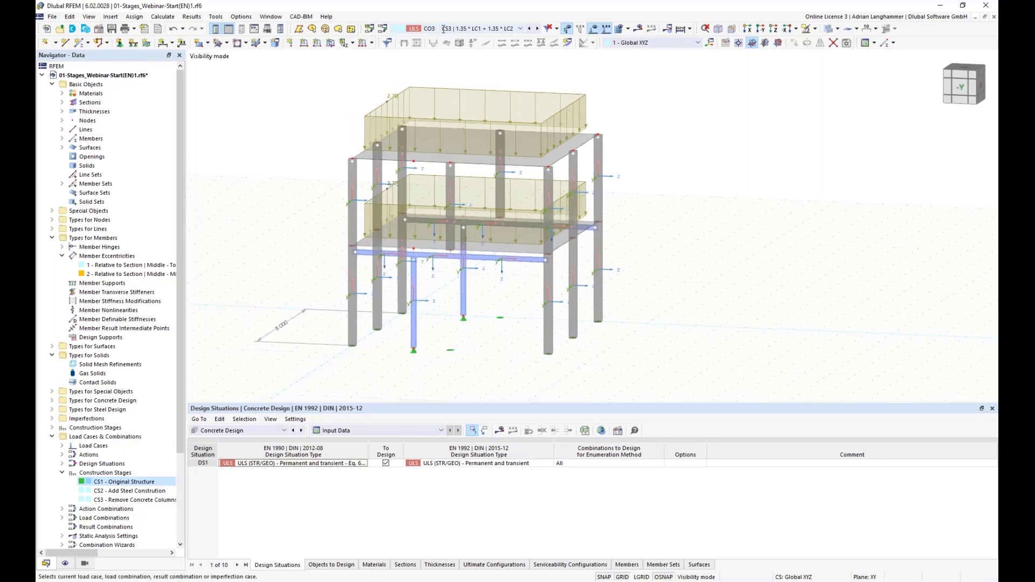
{"action": "left_click", "coordinate": [638, 28]}
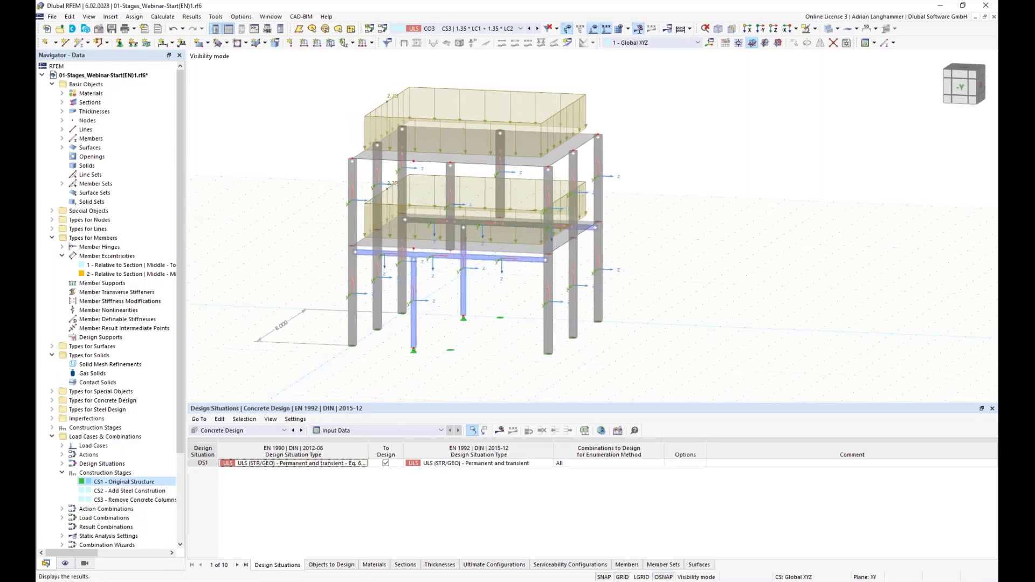
{"action": "left_click", "coordinate": [561, 335]}
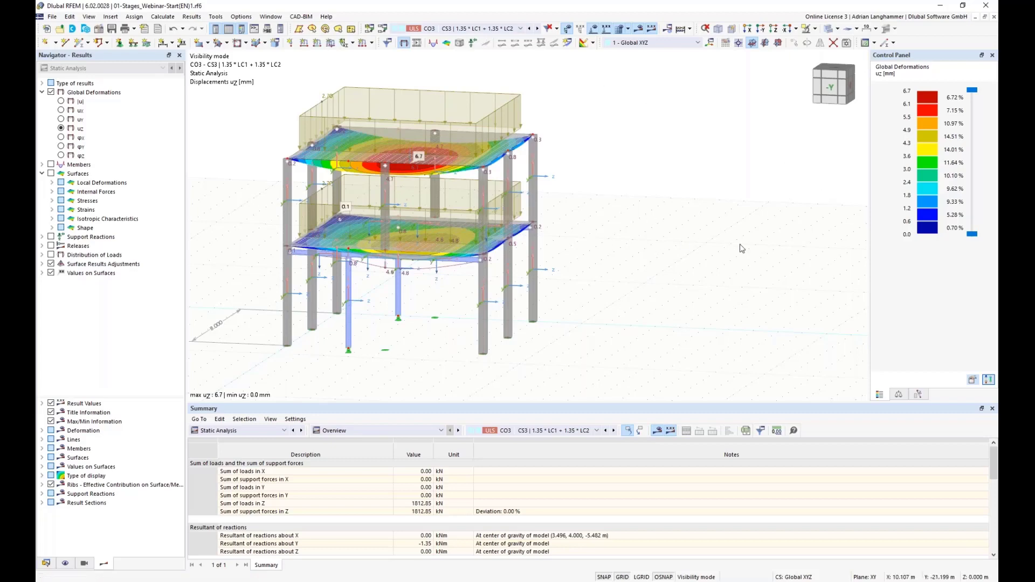
{"action": "middle_click_drag", "start_coordinate": [619, 193], "coordinate": [634, 174], "text": "ctrl"}
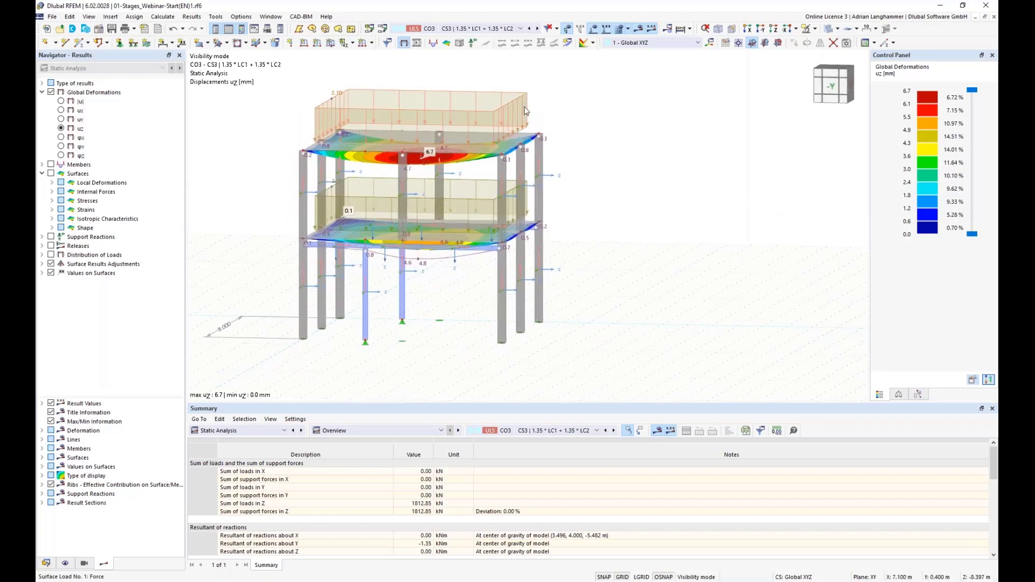
Step: Review load combination CO5 against the ULS combinations CO1 to CO4, comparing the CS1 pair CO1–CO2 with the CS3 pair CO3–CO4
{"action": "left_click", "coordinate": [383, 31]}
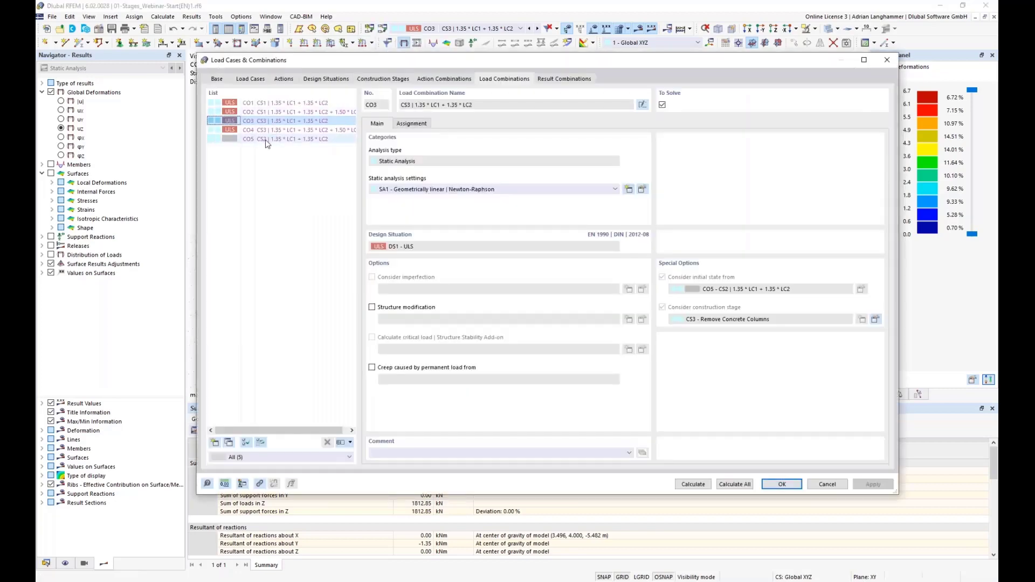
{"action": "left_click", "coordinate": [247, 140]}
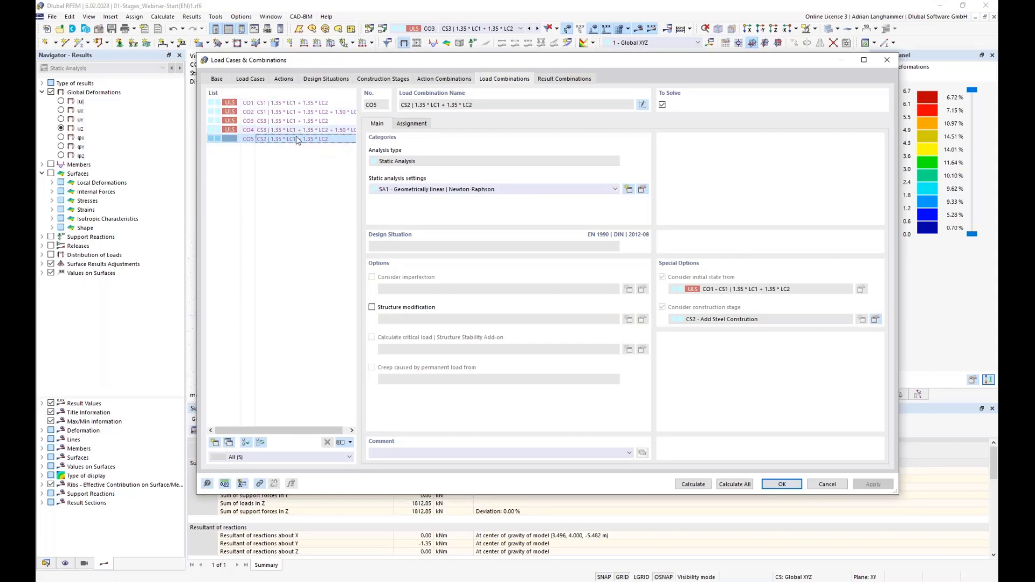
{"action": "left_click", "coordinate": [287, 103]}
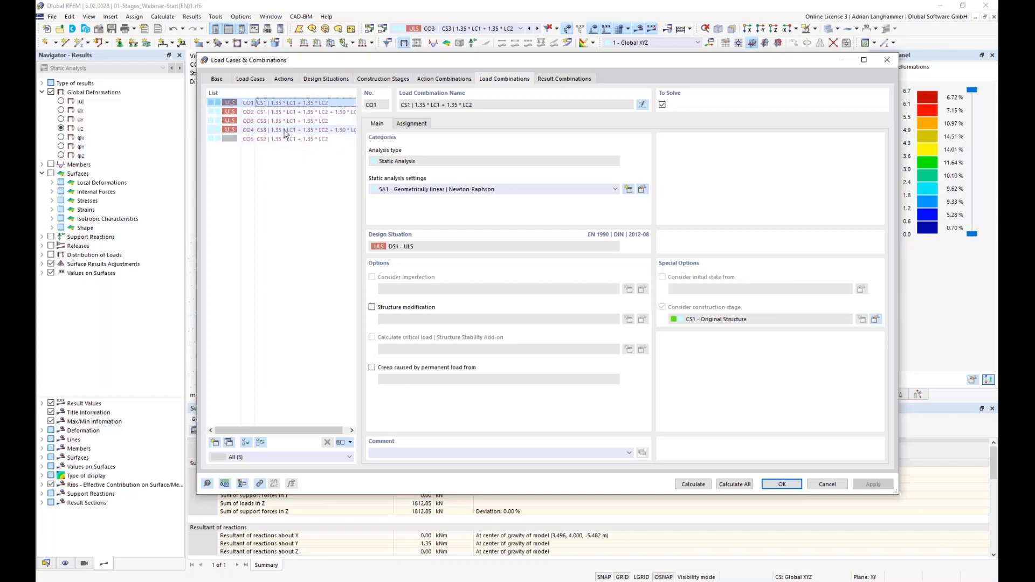
{"action": "left_click", "coordinate": [285, 133], "text": "shift"}
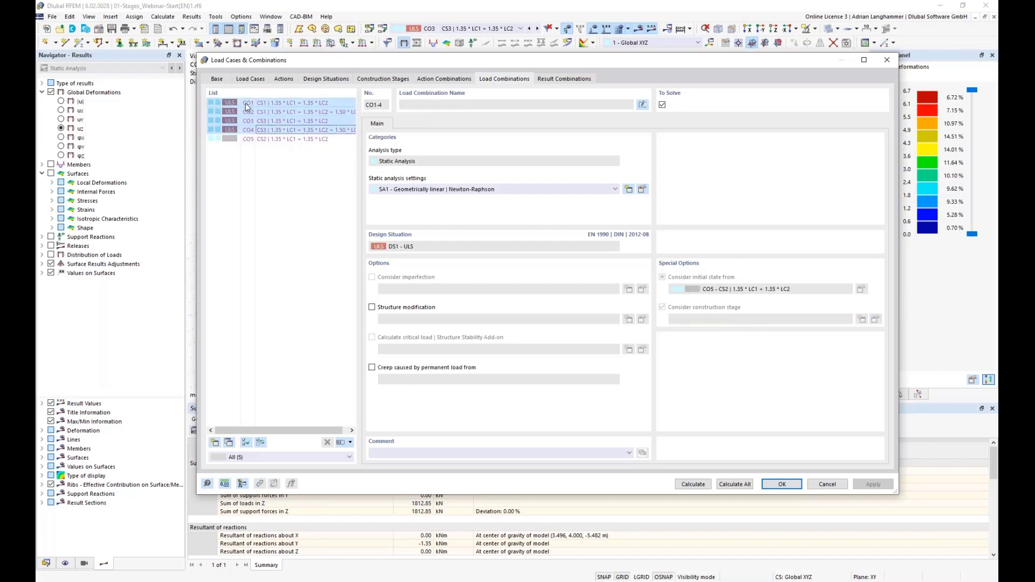
{"action": "left_click", "coordinate": [349, 103]}
{"action": "left_click", "coordinate": [302, 112], "text": "shift"}
{"action": "left_click", "coordinate": [331, 122]}
{"action": "left_click", "coordinate": [323, 130], "text": "shift"}
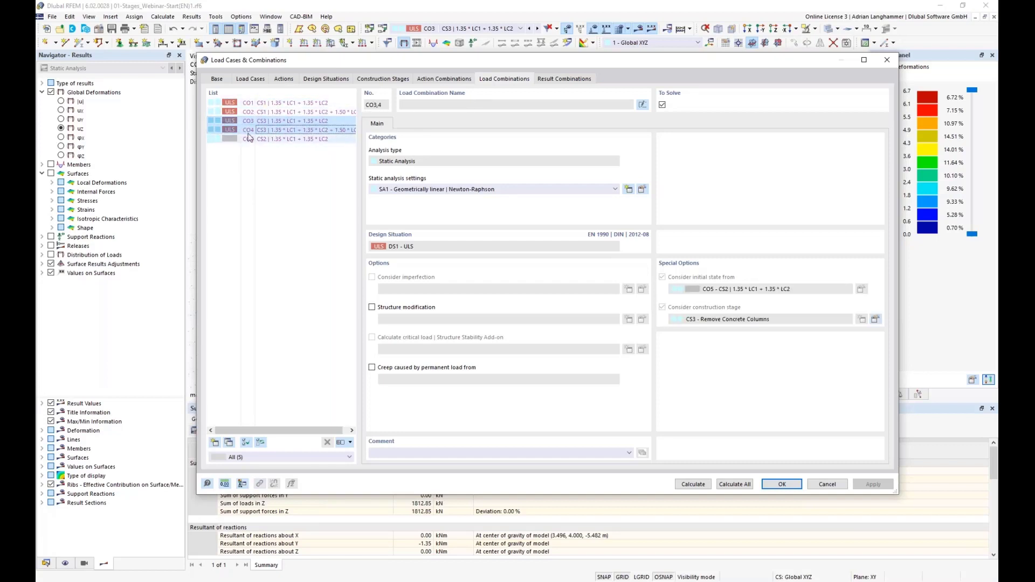
{"action": "left_click", "coordinate": [782, 485]}
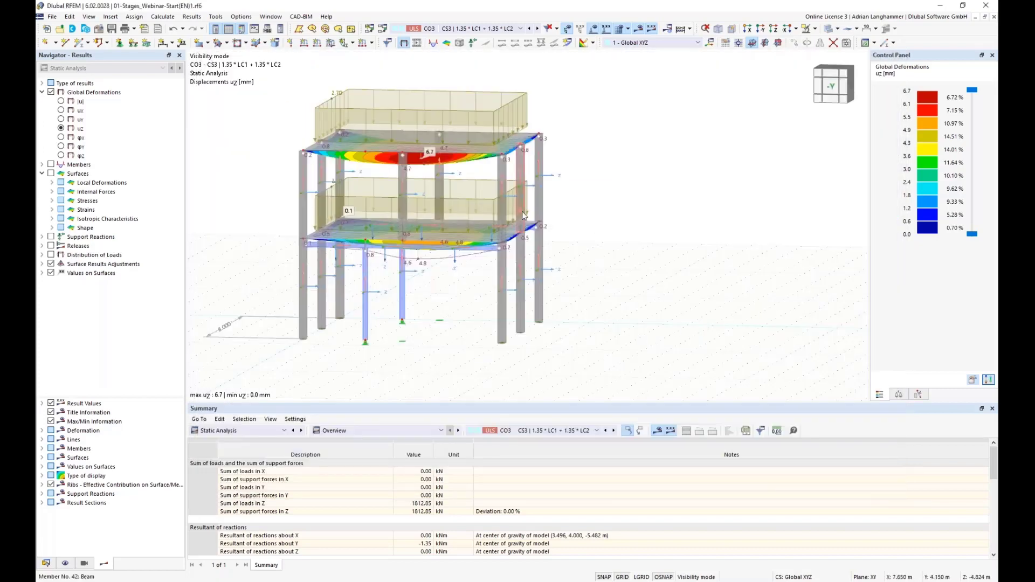
{"action": "middle_click_drag", "start_coordinate": [210, 217], "coordinate": [296, 217]}
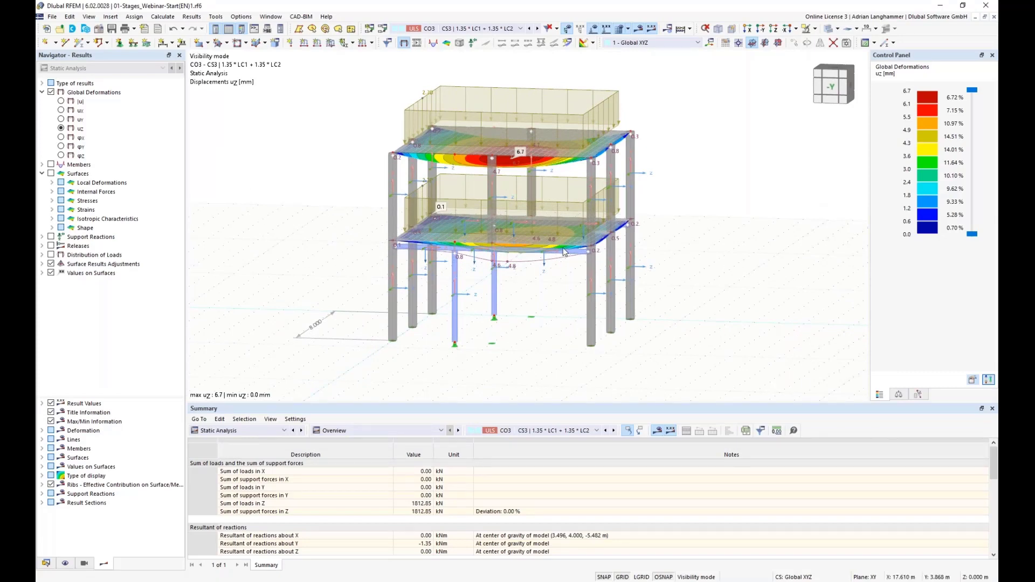
{"action": "scroll", "coordinate": [292, 196], "scroll_direction": "up", "scroll_amount": 1}
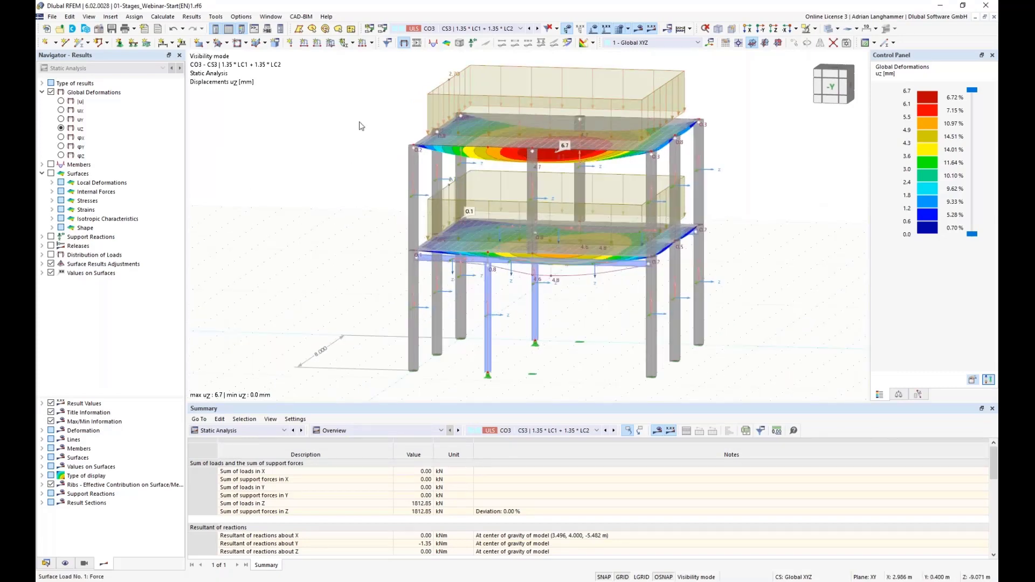
Step: Open the default ultimate configuration of Steel Design for editing
{"action": "scroll", "coordinate": [269, 146], "scroll_direction": "down", "scroll_amount": 1}
{"action": "left_click", "coordinate": [47, 564]}
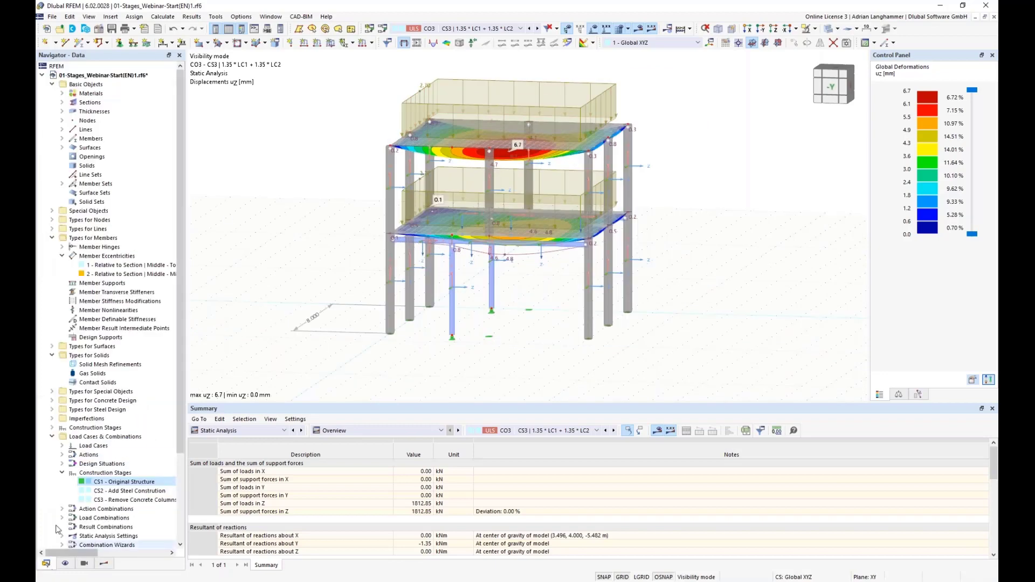
{"action": "scroll", "coordinate": [61, 450], "scroll_direction": "down", "scroll_amount": 4}
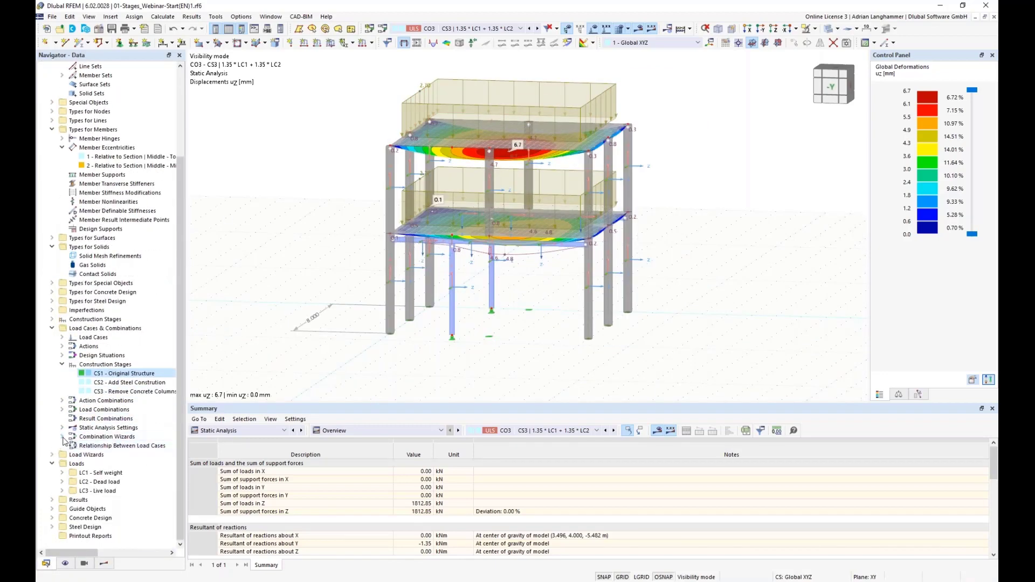
{"action": "left_click", "coordinate": [52, 527]}
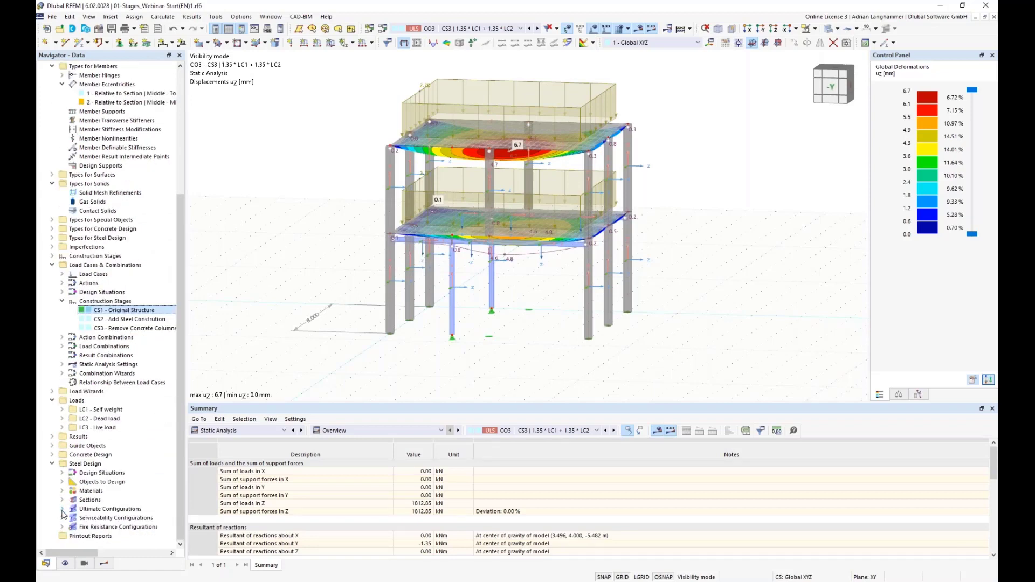
{"action": "left_click", "coordinate": [62, 509]}
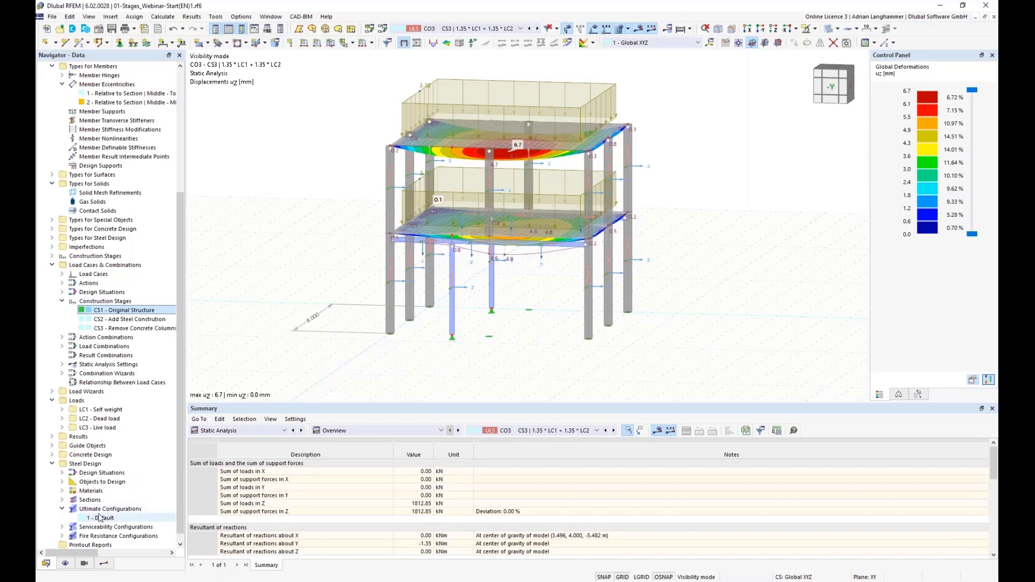
{"action": "right_click", "coordinate": [106, 510]}
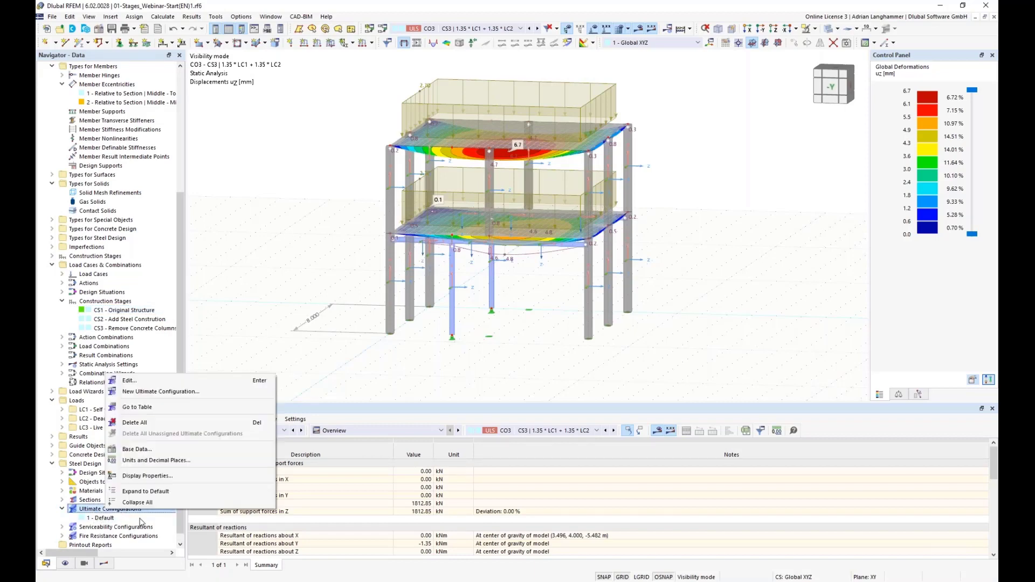
{"action": "left_click", "coordinate": [151, 382]}
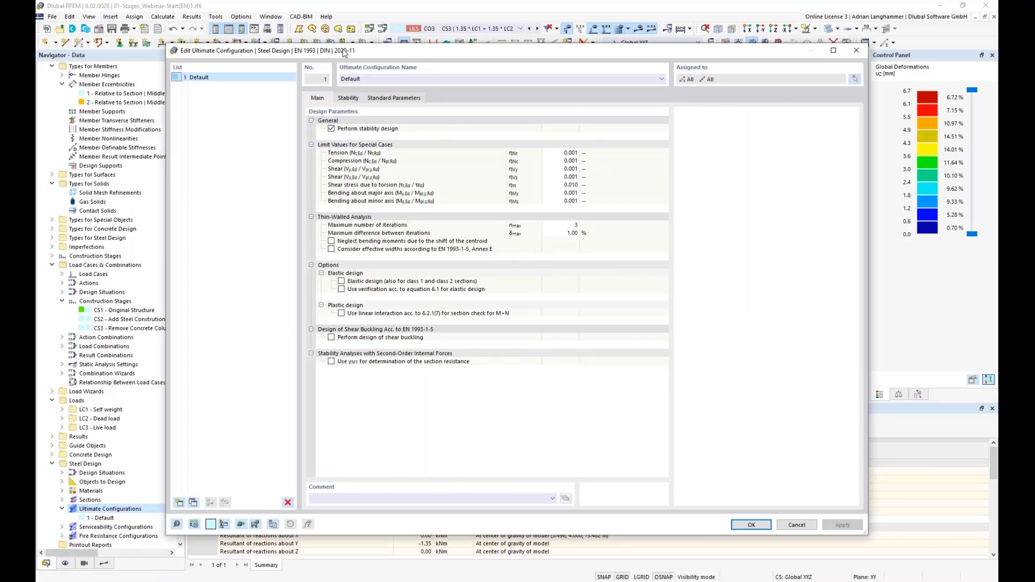
{"action": "left_click_drag", "start_coordinate": [344, 53], "coordinate": [347, 44]}
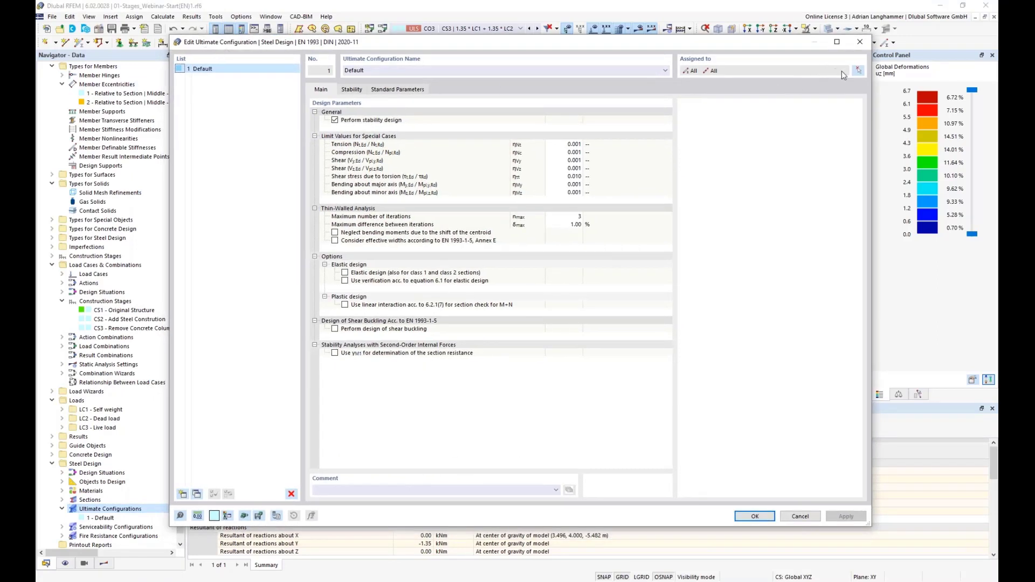
Step: Assign the default ultimate configuration only to the steel girders, members 71–76, with no member sets, and disable its stability design
{"action": "left_click", "coordinate": [858, 72]}
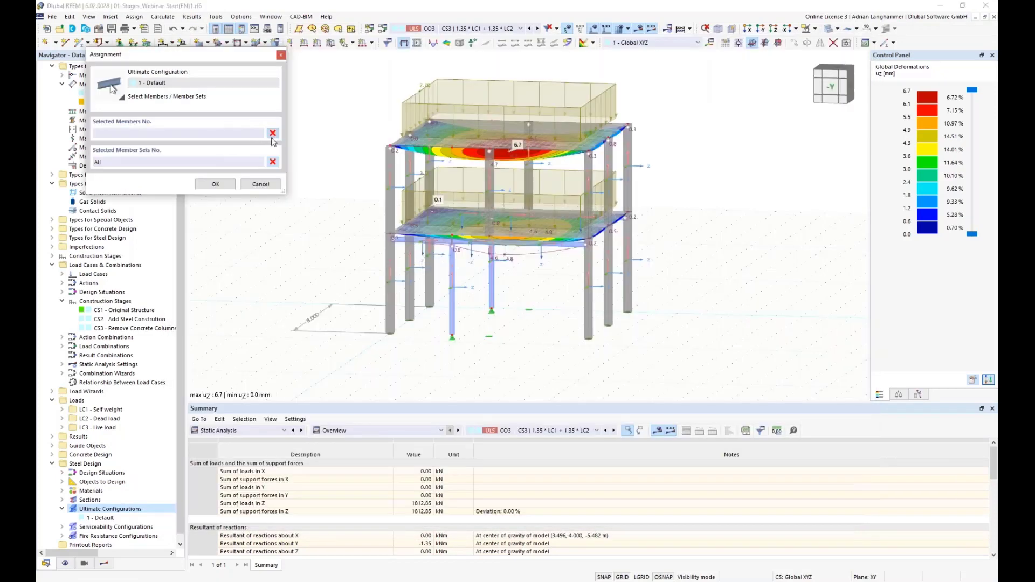
{"action": "left_click", "coordinate": [274, 162]}
{"action": "left_click", "coordinate": [404, 42]}
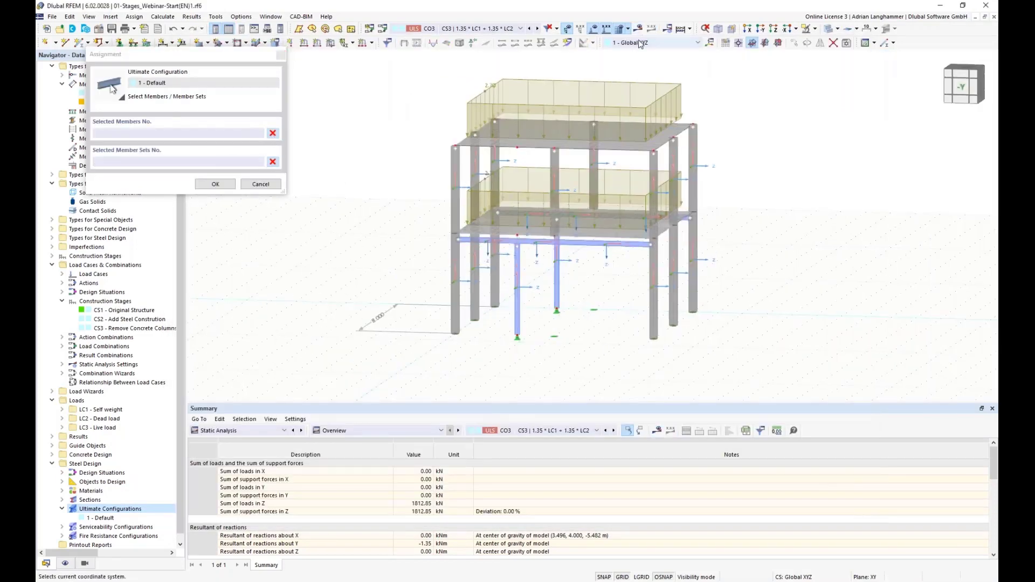
{"action": "left_click", "coordinate": [518, 214]}
{"action": "left_click", "coordinate": [563, 215]}
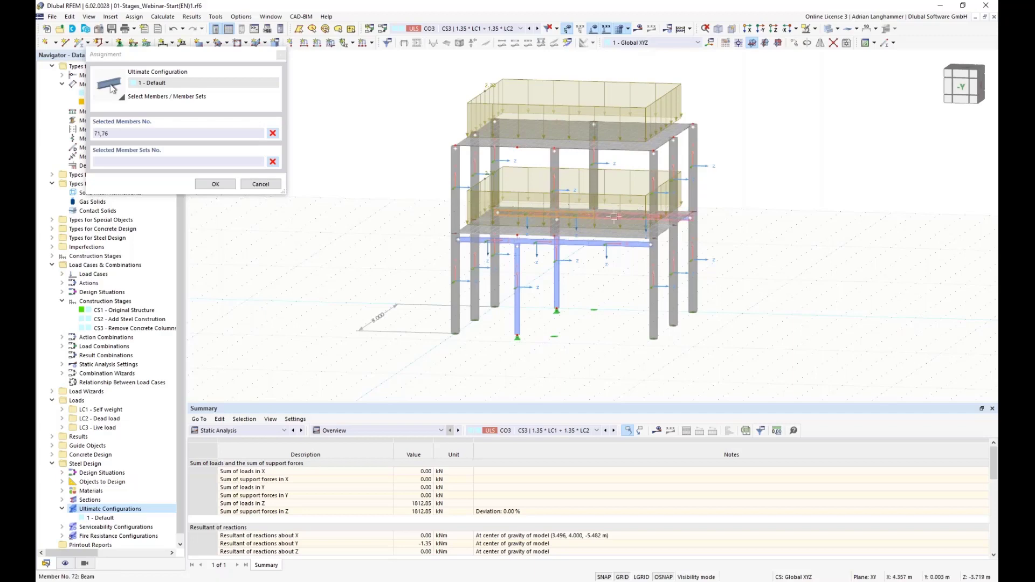
{"action": "left_click", "coordinate": [615, 216]}
{"action": "middle_click_drag", "start_coordinate": [603, 277], "coordinate": [614, 291], "text": "ctrl"}
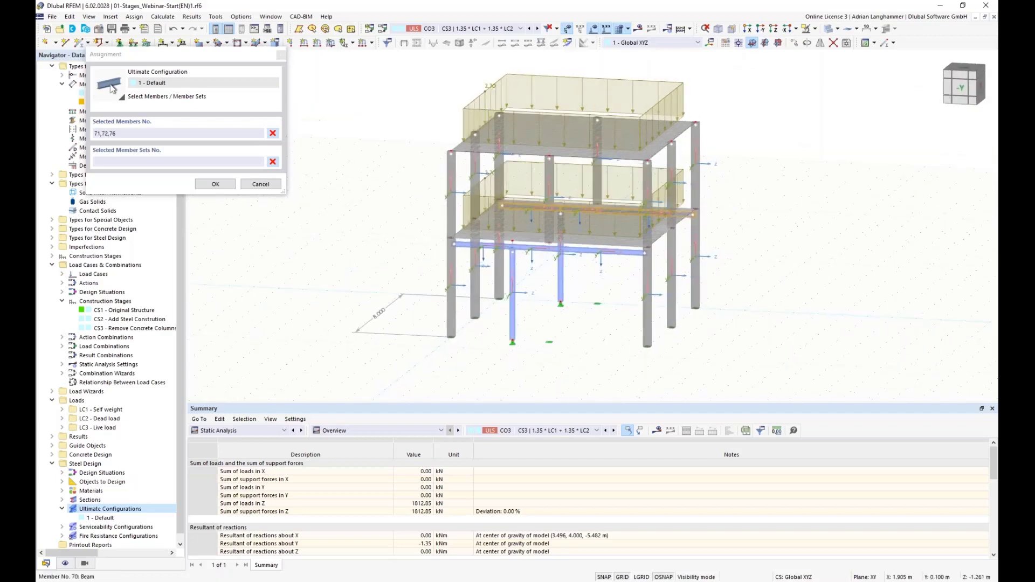
{"action": "scroll", "coordinate": [551, 272], "scroll_direction": "up", "scroll_amount": 1}
{"action": "left_click", "coordinate": [580, 246]}
{"action": "left_click", "coordinate": [534, 245]}
{"action": "left_click", "coordinate": [451, 235]}
{"action": "left_click", "coordinate": [215, 184]}
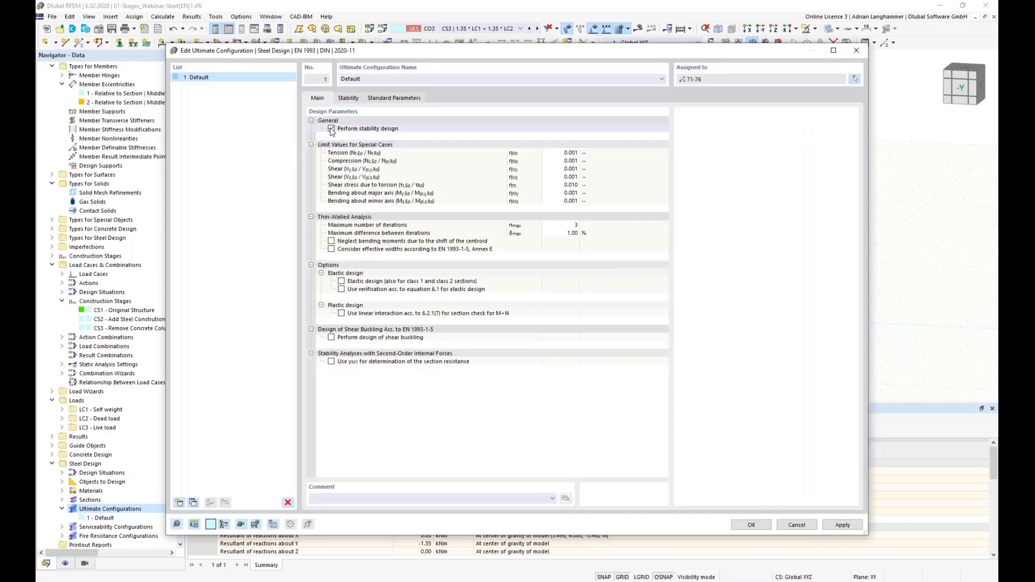
{"action": "left_click", "coordinate": [331, 129]}
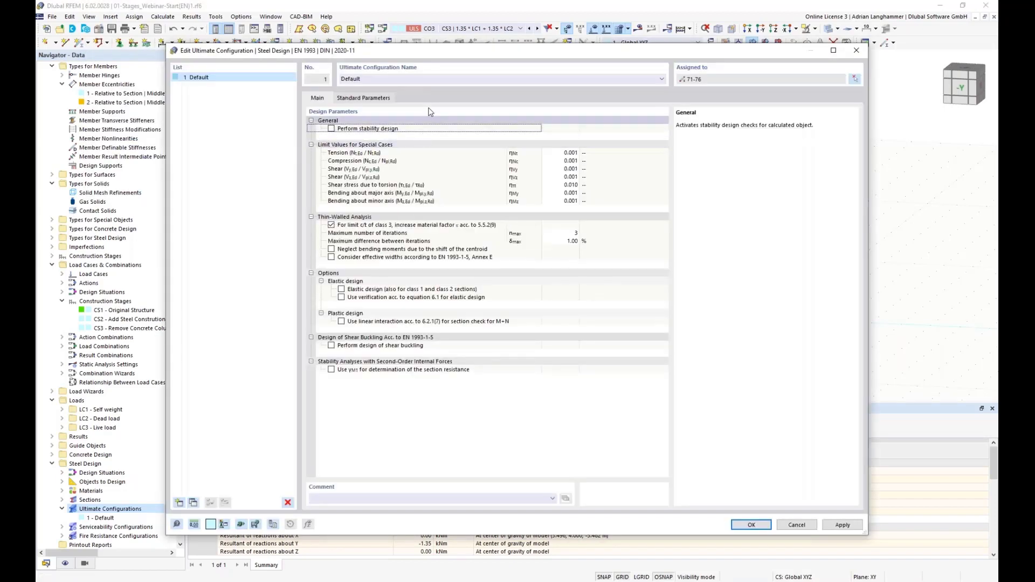
Step: Create a second ultimate configuration with stability design active and assign it to the steel columns, members 69 and 70
{"action": "left_click", "coordinate": [180, 503]}
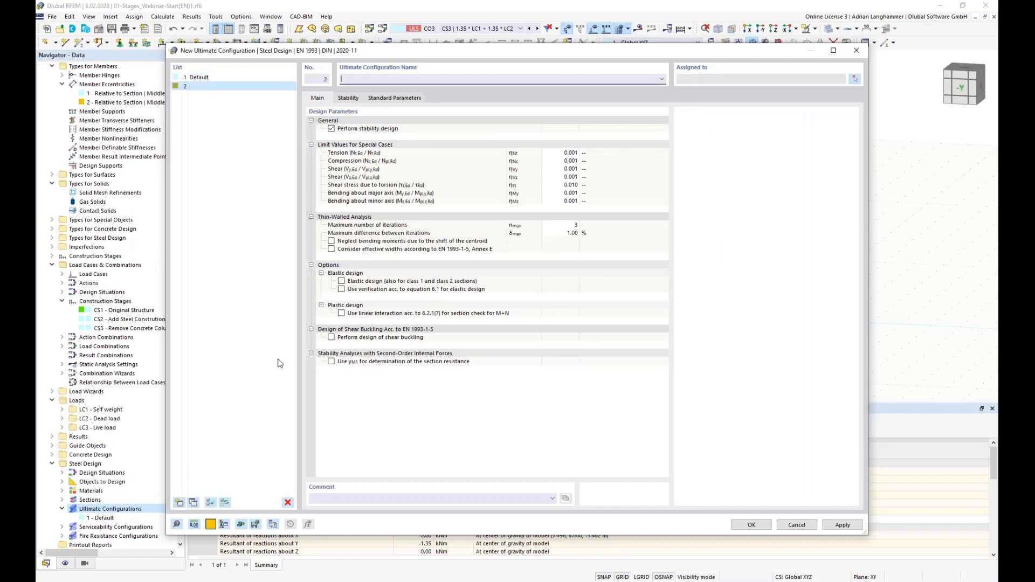
{"action": "left_click", "coordinate": [856, 81]}
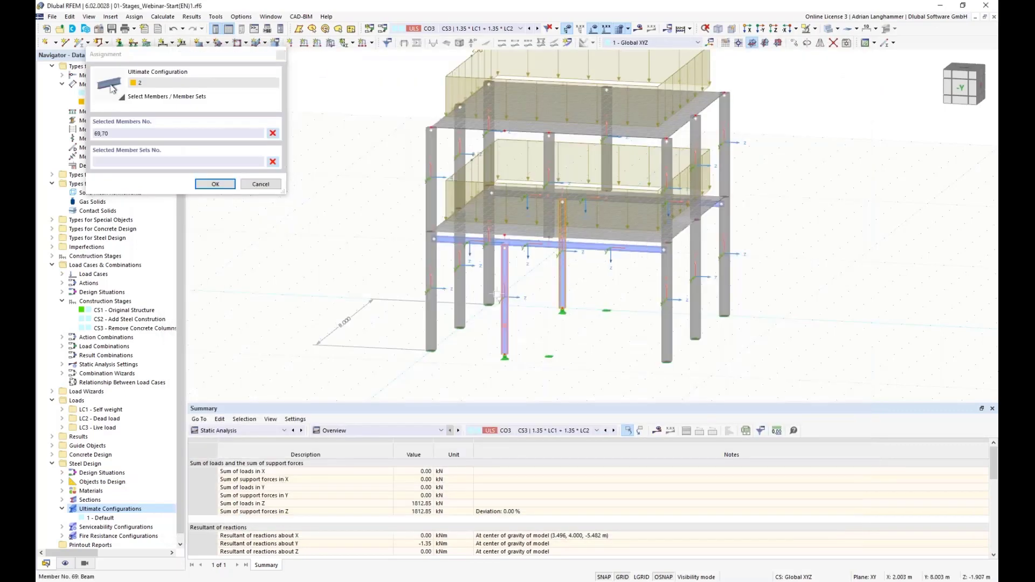
{"action": "left_click", "coordinate": [215, 185]}
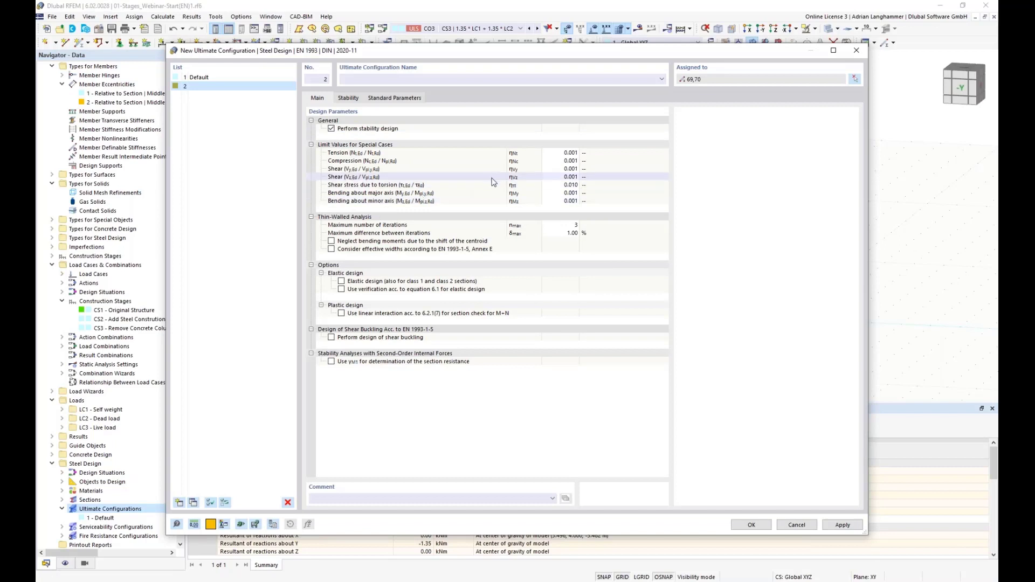
Step: Name the first ultimate configuration Girders and the second one Columns, and accept the configurations
{"action": "left_click", "coordinate": [237, 78]}
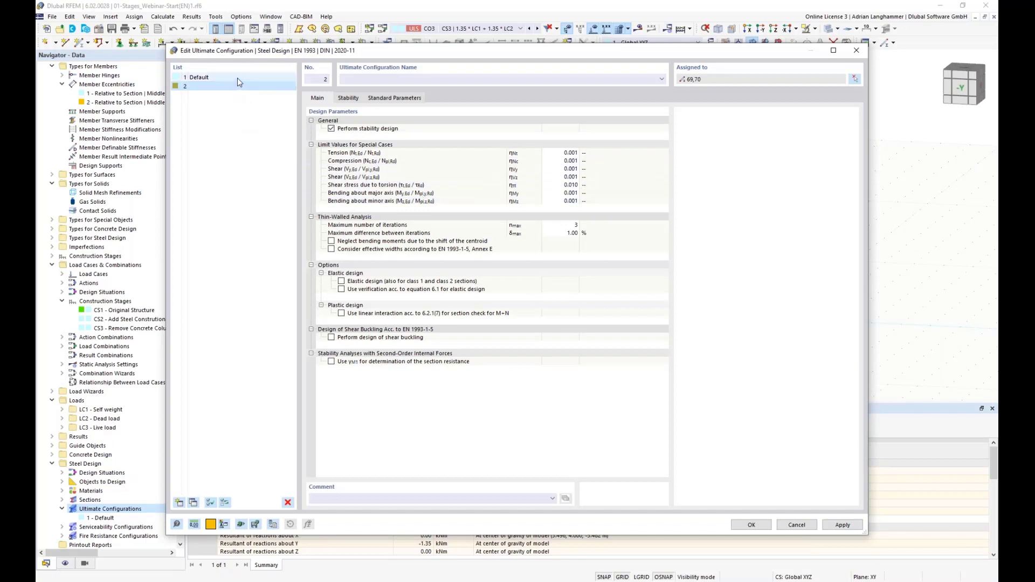
{"action": "type", "text": "Girders"}
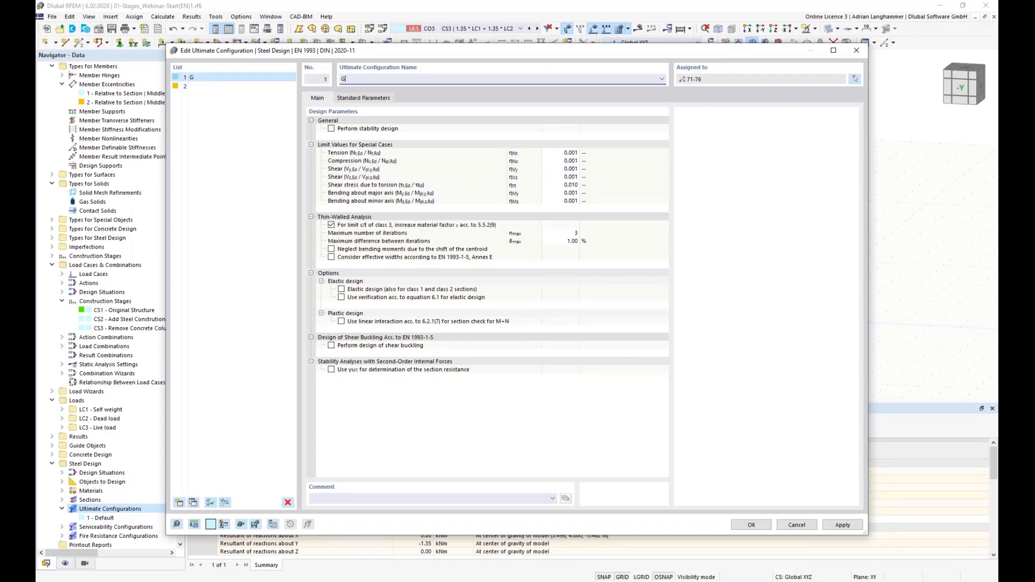
{"action": "left_click", "coordinate": [272, 87]}
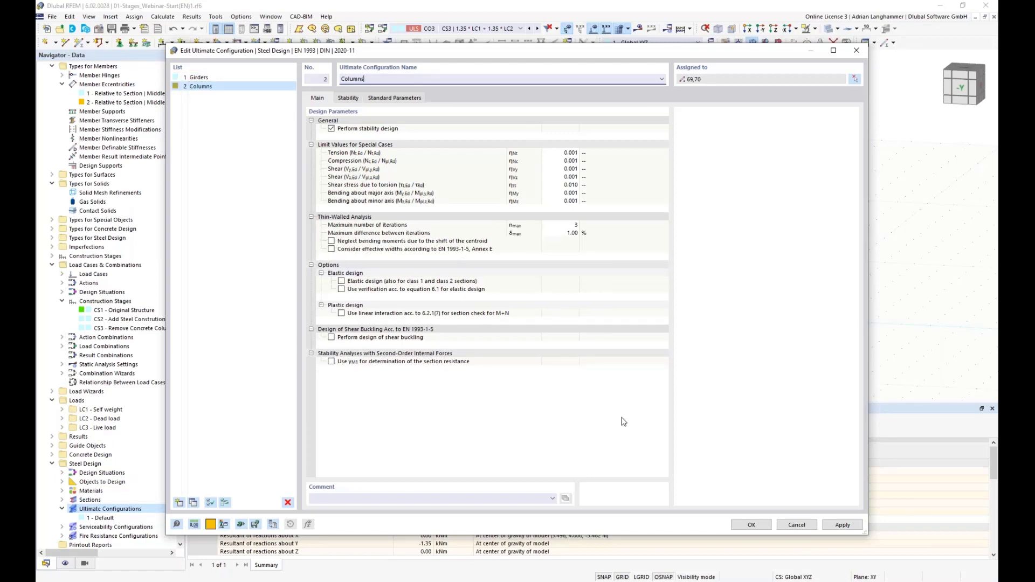
{"action": "left_click", "coordinate": [750, 525]}
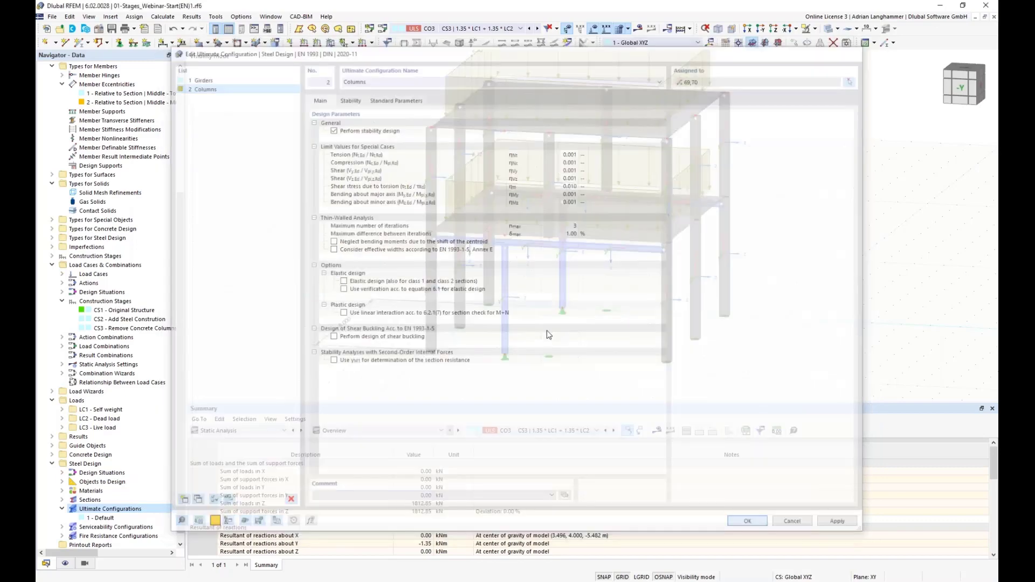
Step: Create standard effective lengths for the two steel columns, members 69 and 70, keeping the default nodal supports and length factors of 1.00
{"action": "middle_click_drag", "start_coordinate": [472, 350], "coordinate": [456, 296]}
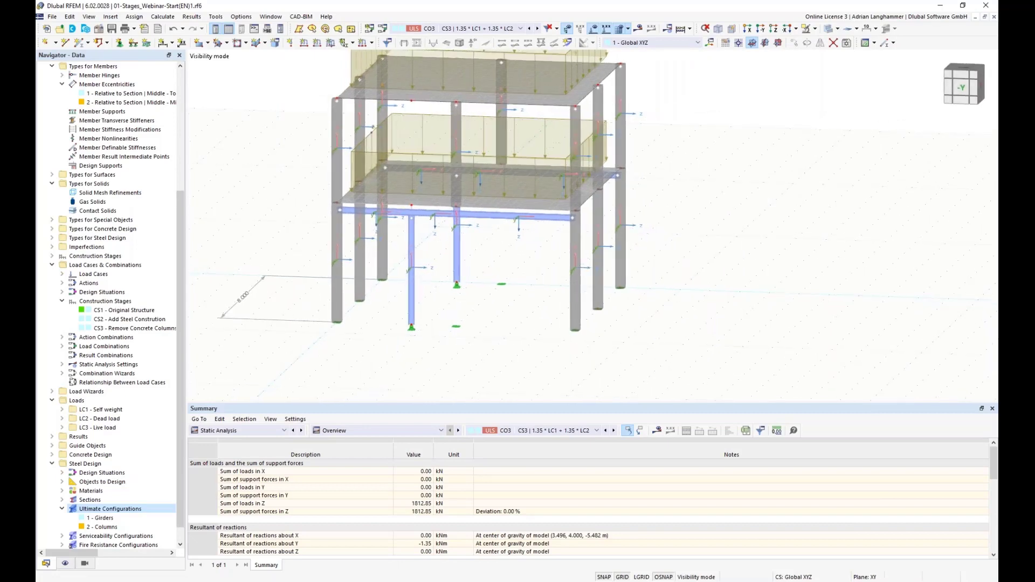
{"action": "left_click", "coordinate": [408, 292], "text": "ctrl"}
{"action": "right_click", "coordinate": [409, 292]}
{"action": "mouse_move", "coordinate": [536, 330]}
{"action": "left_click", "coordinate": [641, 328]}
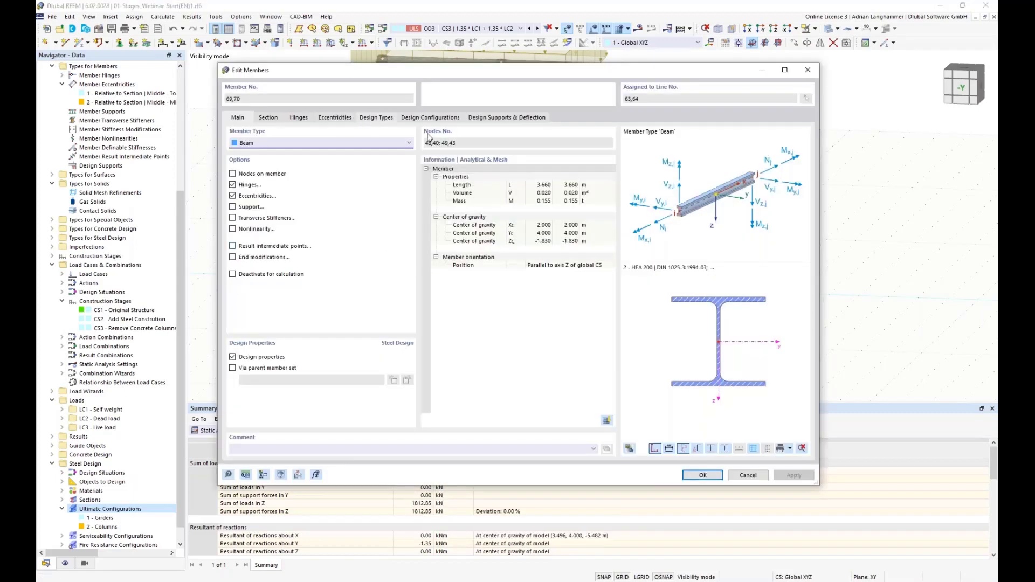
{"action": "left_click", "coordinate": [378, 118]}
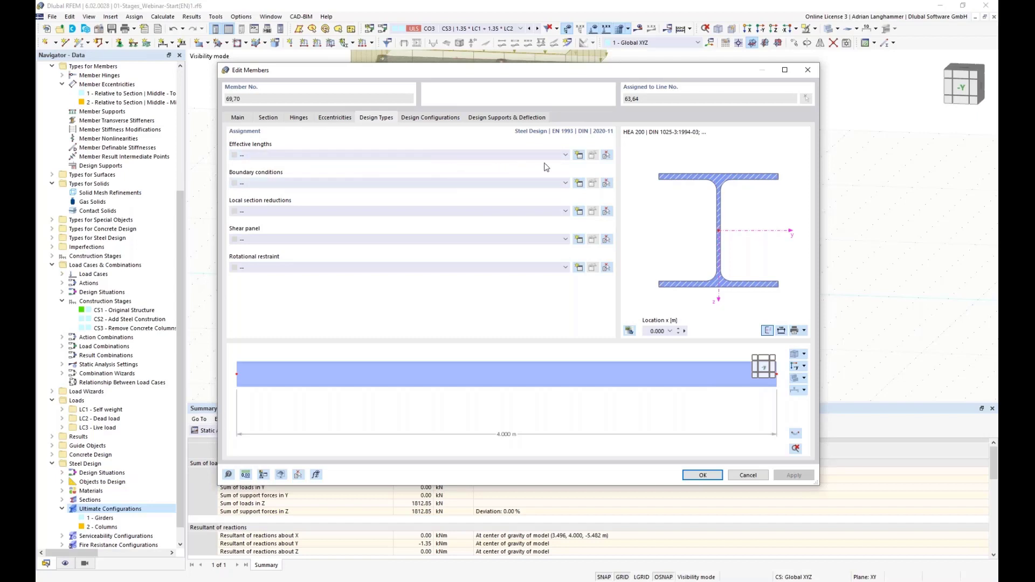
{"action": "left_click", "coordinate": [580, 156]}
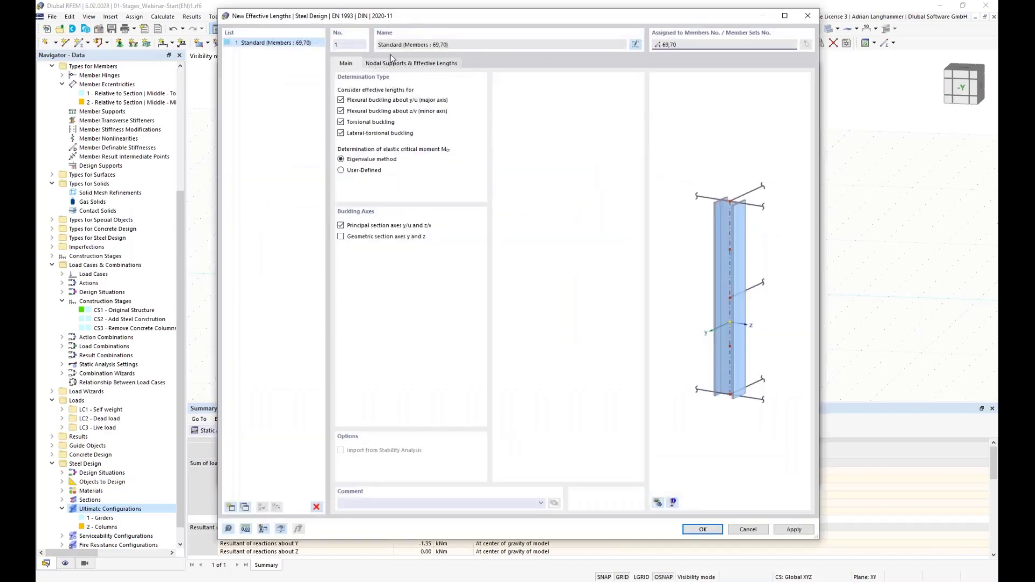
{"action": "left_click", "coordinate": [388, 64]}
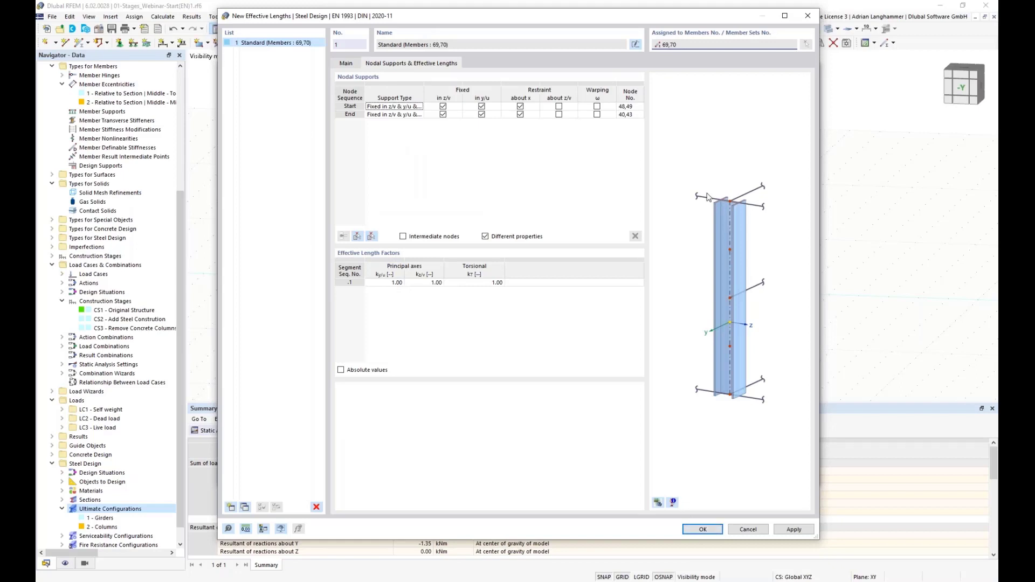
{"action": "left_click", "coordinate": [704, 530]}
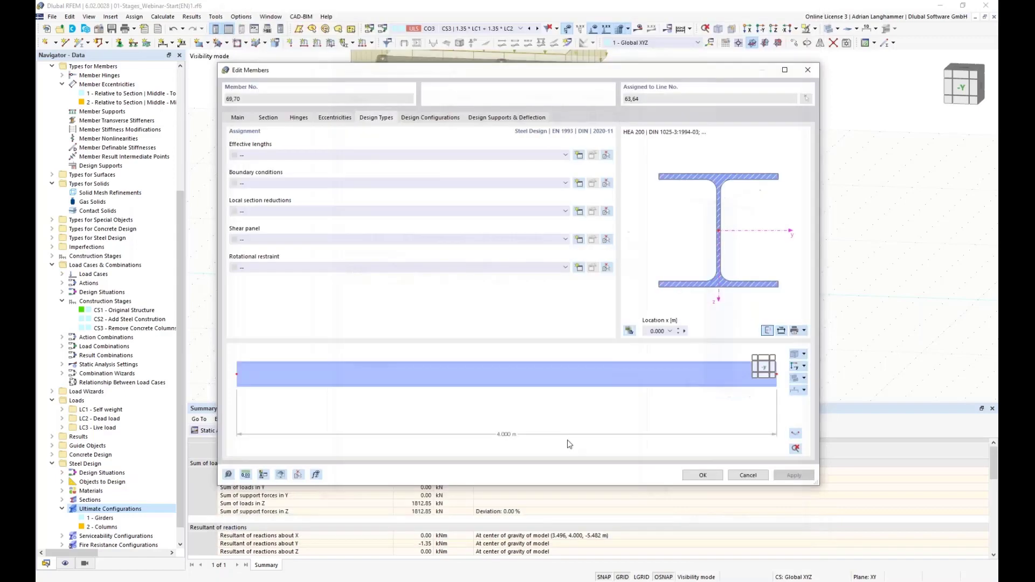
{"action": "left_click", "coordinate": [704, 476]}
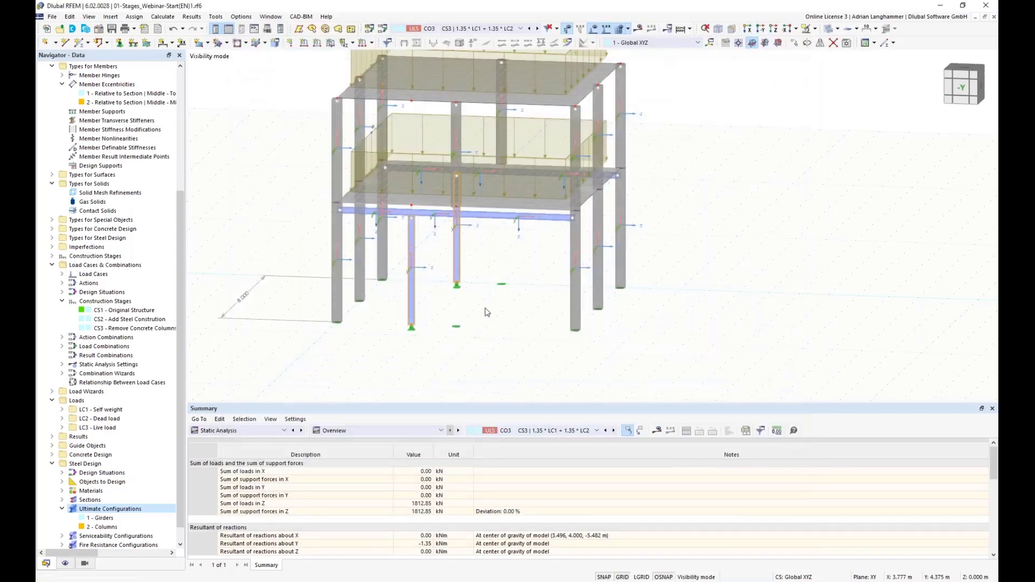
Step: Display the Steel Design input data with its design situations and enlarge the table area
{"action": "middle_click_drag", "start_coordinate": [487, 315], "coordinate": [497, 293], "text": "ctrl"}
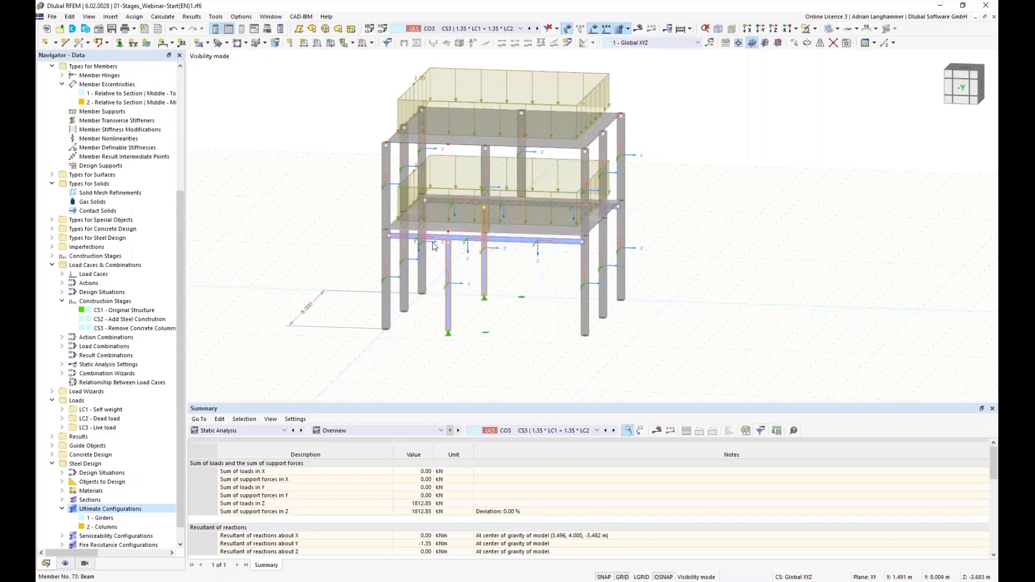
{"action": "left_click", "coordinate": [281, 432]}
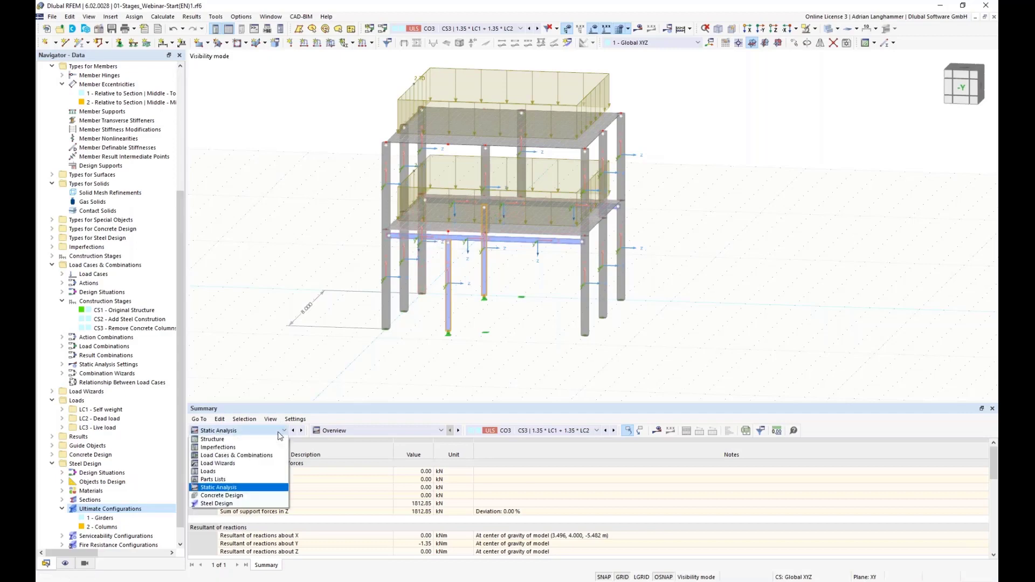
{"action": "left_click", "coordinate": [257, 504]}
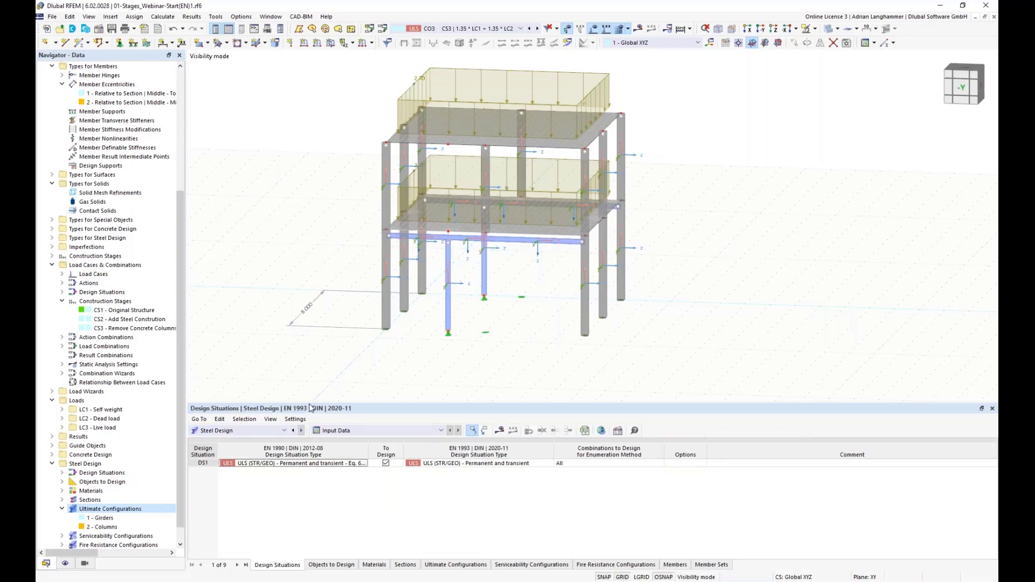
{"action": "left_click_drag", "start_coordinate": [310, 403], "coordinate": [312, 374]}
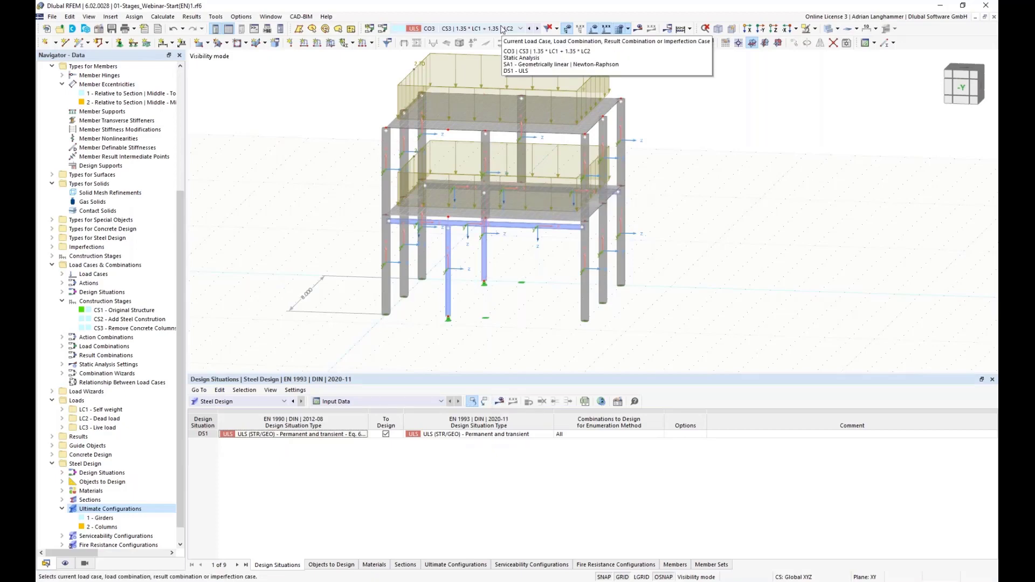
Step: Review the available load combinations and the objects to design, without starting the steel design calculation
{"action": "left_click", "coordinate": [501, 28]}
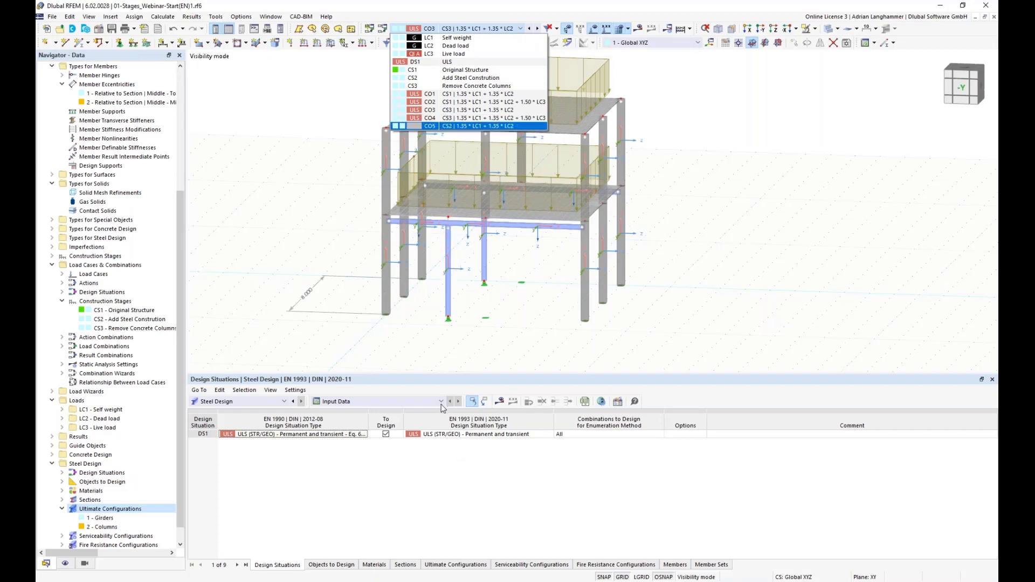
{"action": "left_click", "coordinate": [499, 404]}
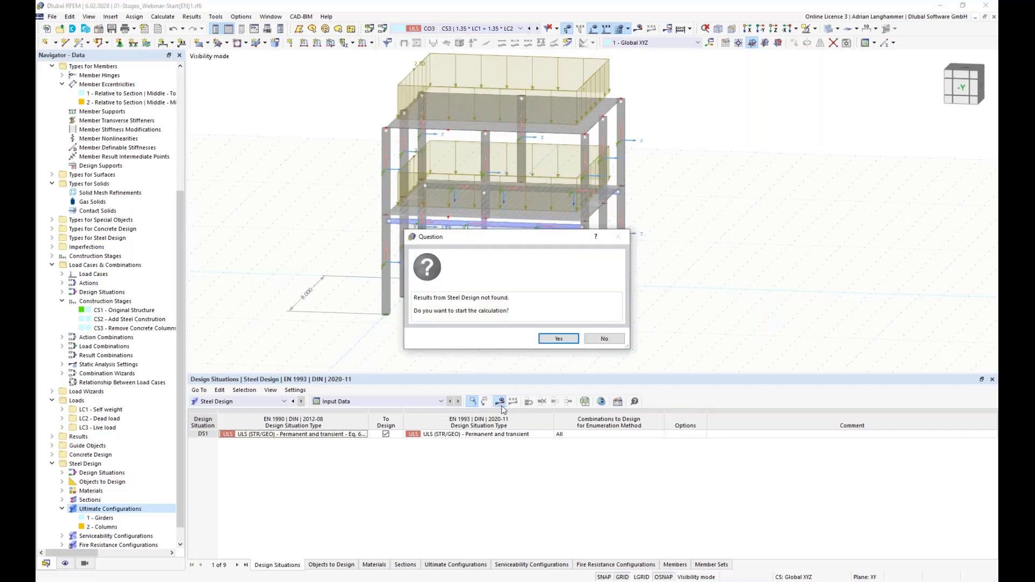
{"action": "left_click", "coordinate": [603, 338]}
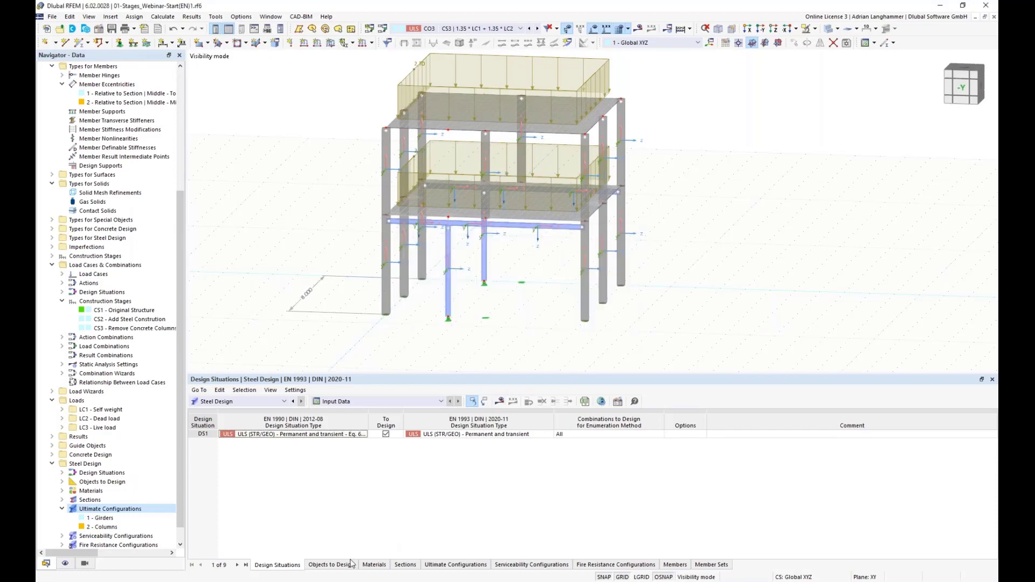
{"action": "left_click", "coordinate": [347, 564]}
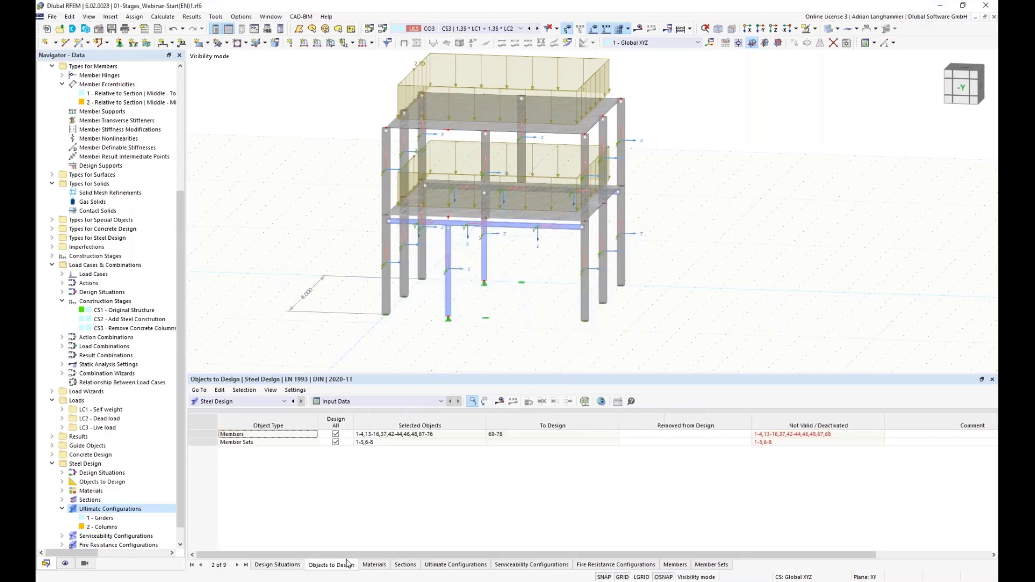
Step: Exclude all member sets from the steel design and limit the designed members to the steel girders and columns, members 69-76
{"action": "left_click", "coordinate": [336, 442]}
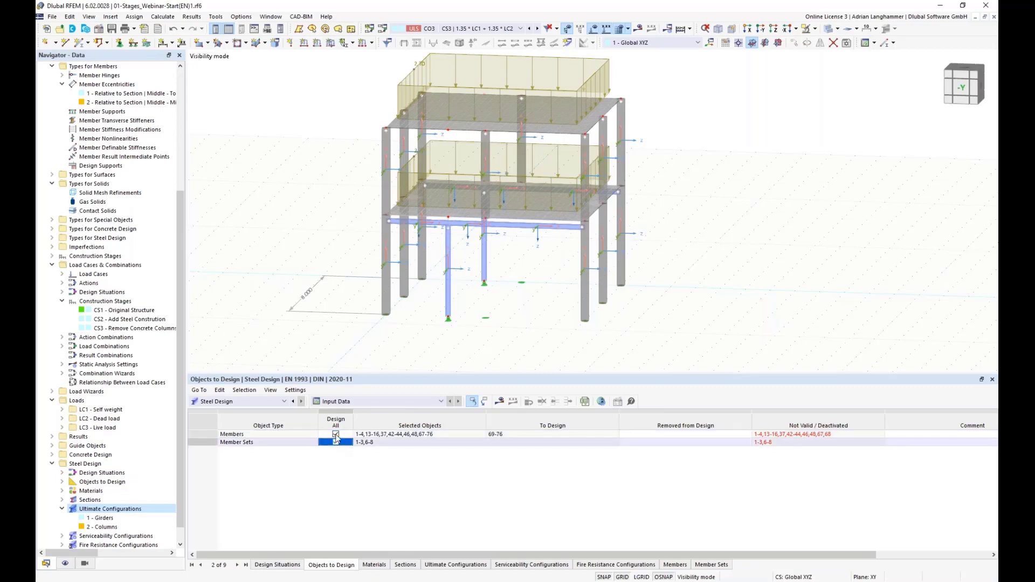
{"action": "left_click", "coordinate": [335, 434]}
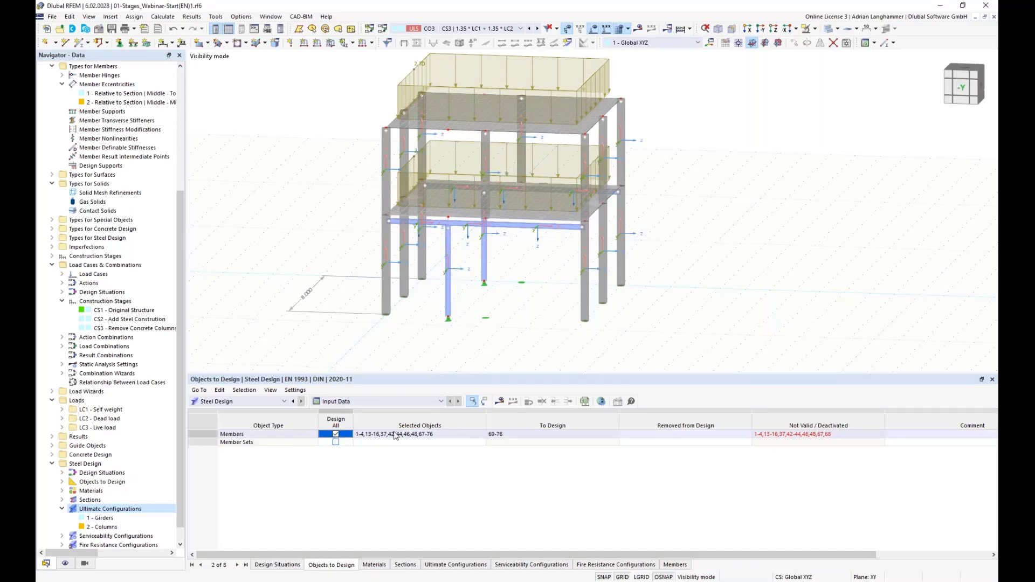
{"action": "left_click", "coordinate": [439, 435]}
{"action": "left_click", "coordinate": [481, 435]}
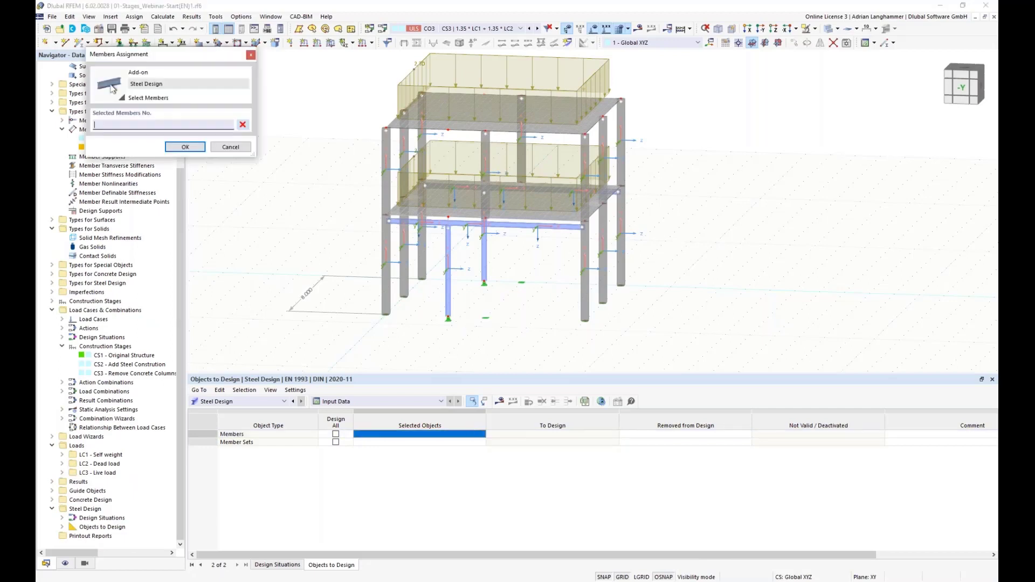
{"action": "left_click", "coordinate": [429, 223]}
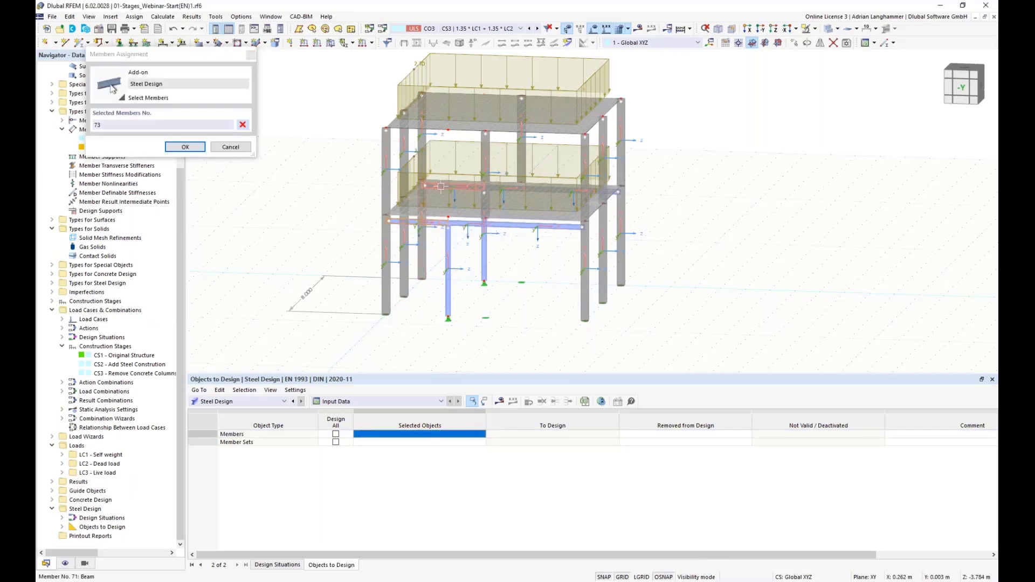
{"action": "left_click", "coordinate": [535, 188]}
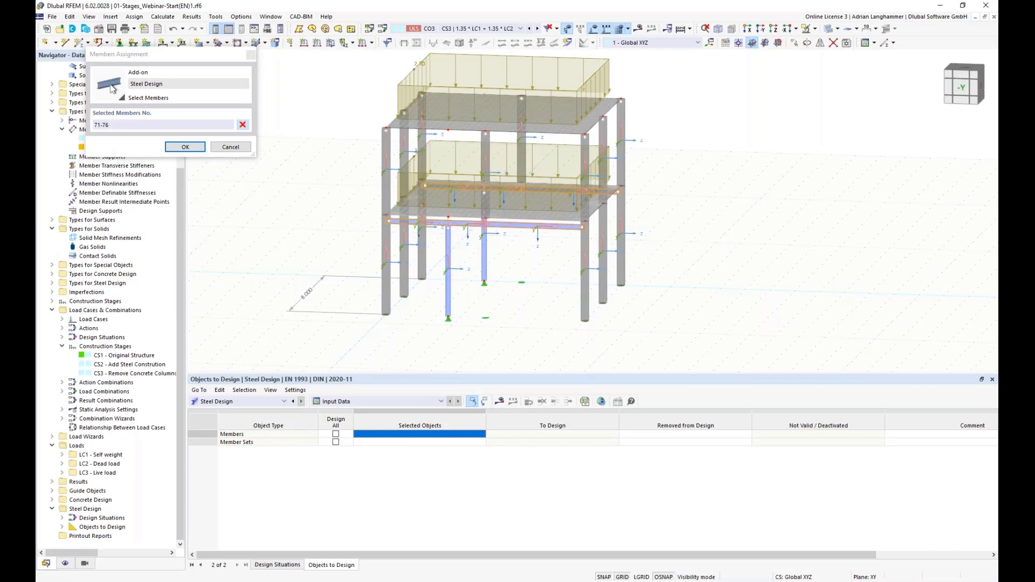
{"action": "left_click", "coordinate": [448, 251]}
{"action": "left_click", "coordinate": [185, 147]}
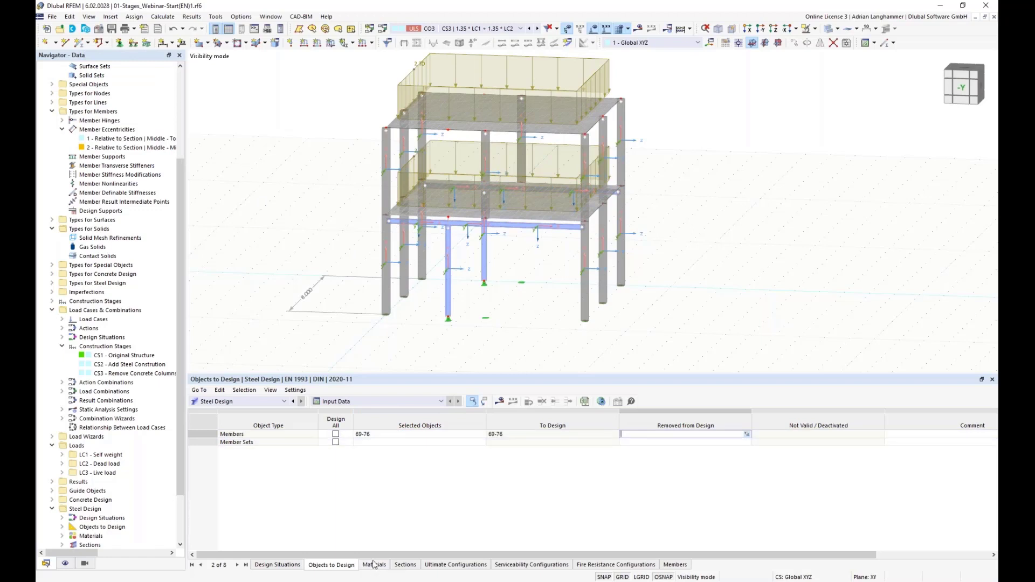
Step: Calculate the steel design and review the member design ratios by construction stage
{"action": "left_click", "coordinate": [500, 401]}
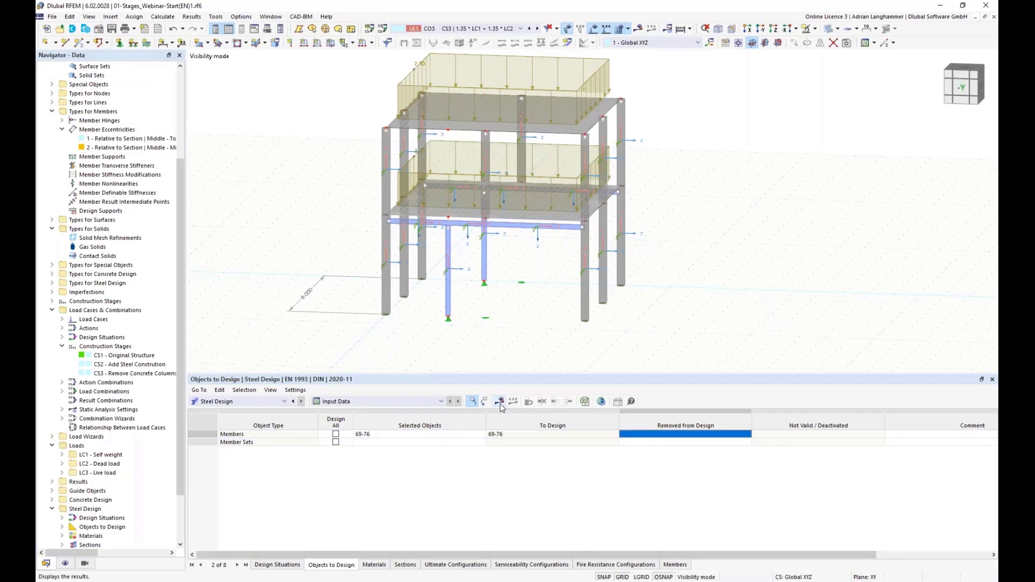
{"action": "left_click", "coordinate": [557, 339]}
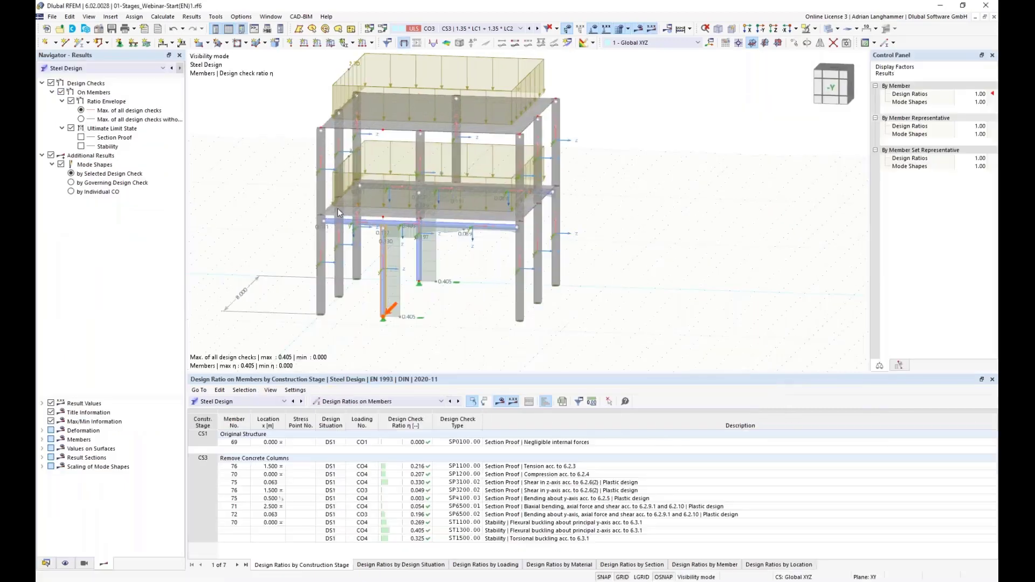
{"action": "mouse_move", "coordinate": [279, 201]}
{"action": "middle_mouse_down", "text": "ctrl"}
{"action": "mouse_move", "coordinate": [277, 192]}
{"action": "mouse_move", "coordinate": [280, 215]}
{"action": "mouse_move", "coordinate": [284, 200]}
{"action": "middle_mouse_up", "text": "ctrl"}
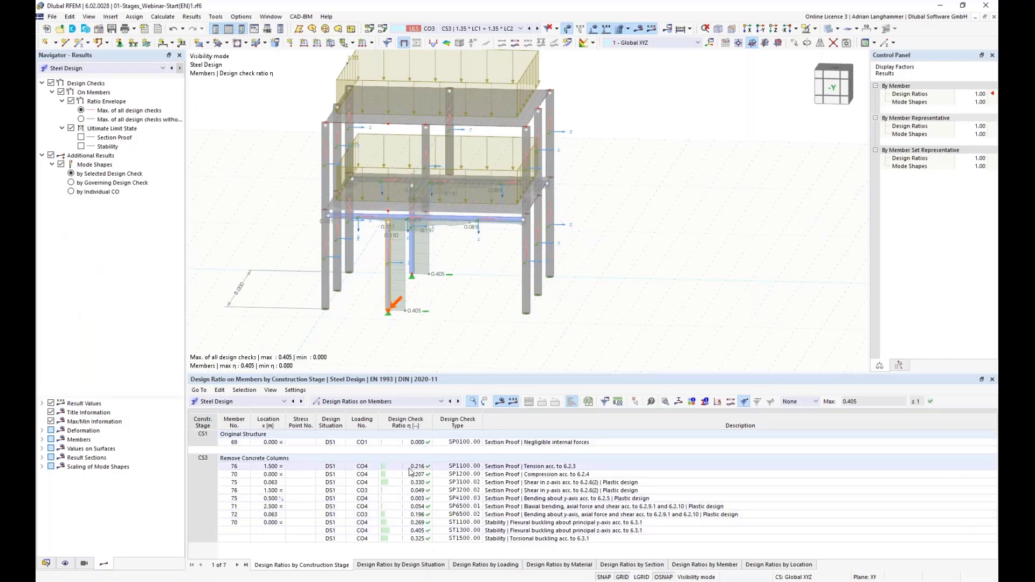
{"action": "left_click", "coordinate": [199, 459]}
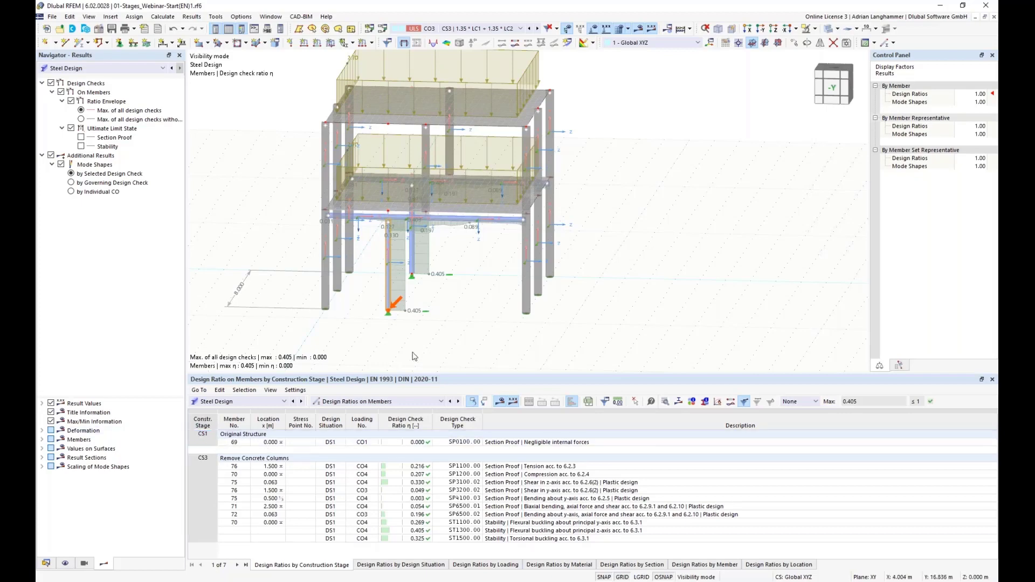
{"action": "middle_click_drag", "start_coordinate": [424, 348], "coordinate": [460, 345]}
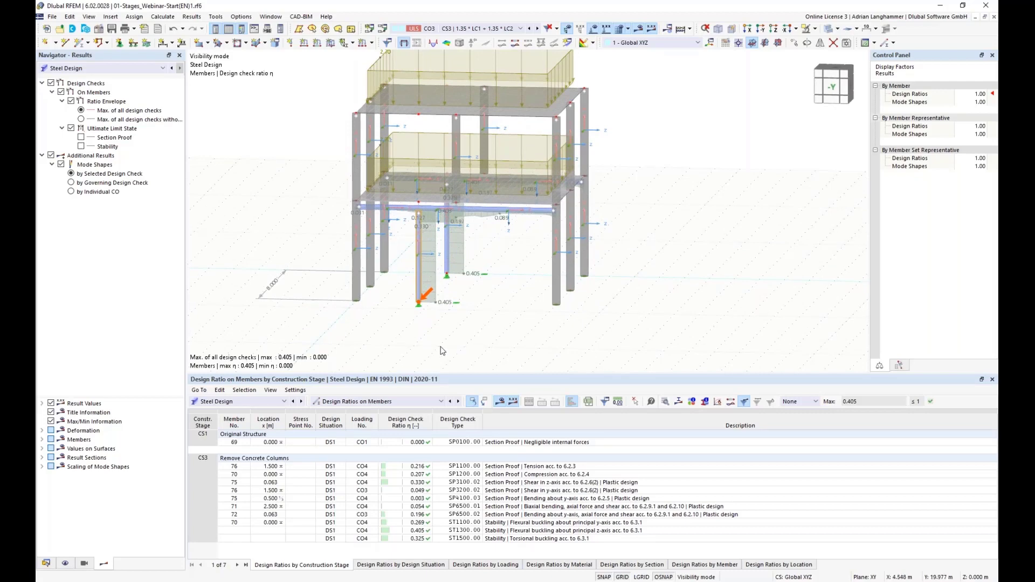
{"action": "middle_click_drag", "start_coordinate": [472, 341], "coordinate": [463, 349]}
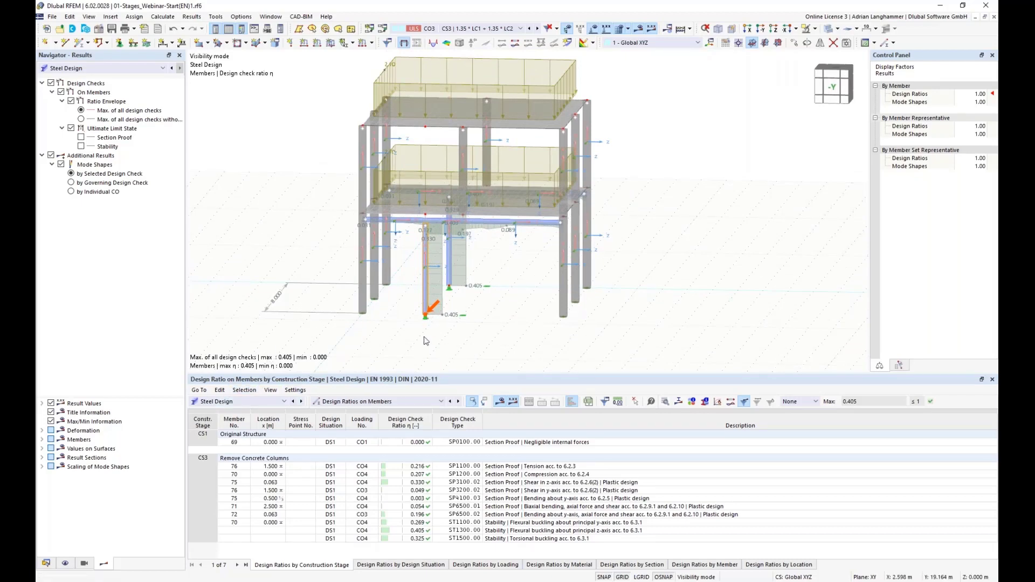
Step: Switch to Concrete Design and calculate its design checks to display the results
{"action": "left_click", "coordinate": [265, 404]}
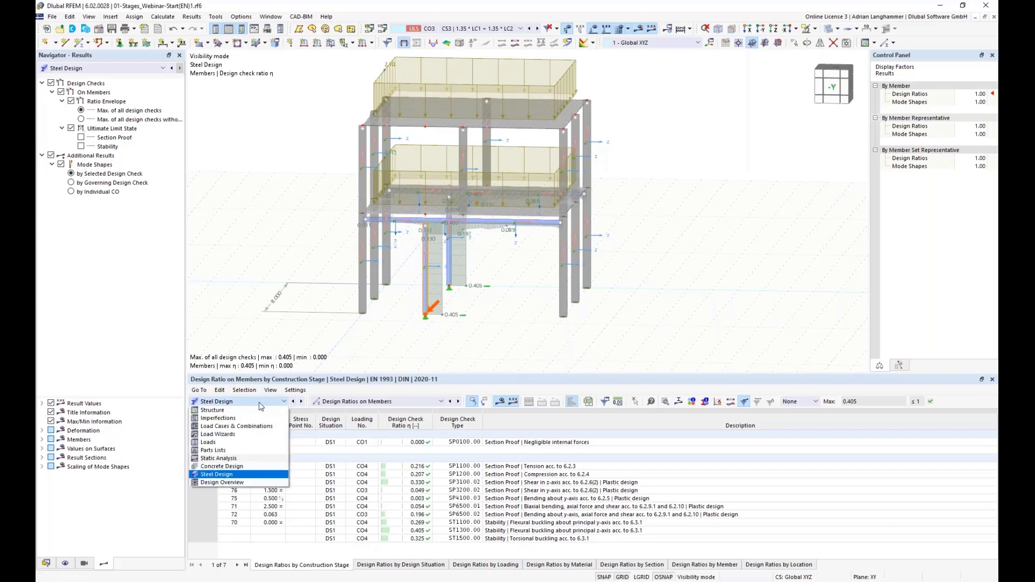
{"action": "left_click", "coordinate": [247, 467]}
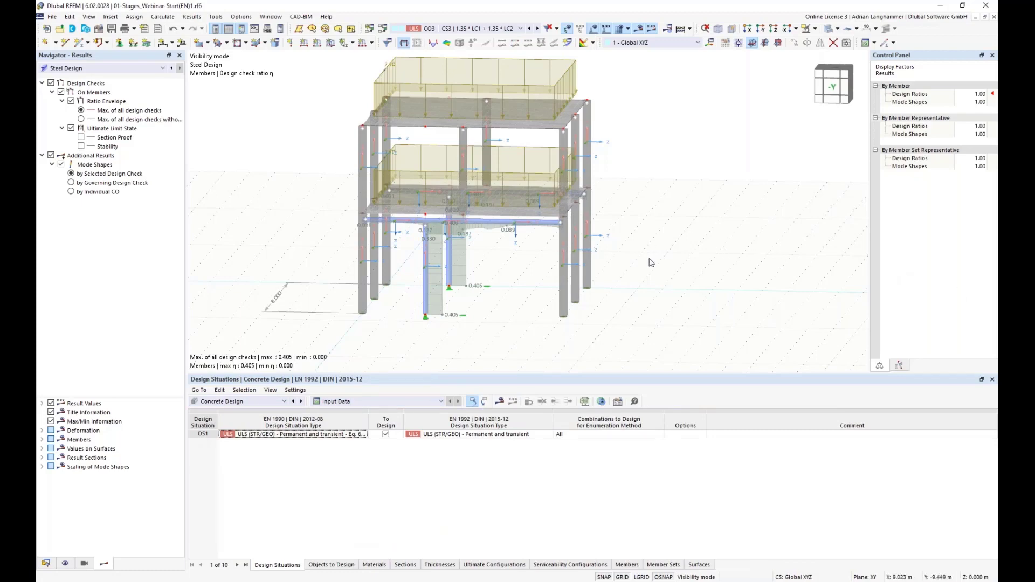
{"action": "left_click", "coordinate": [499, 402]}
{"action": "left_click", "coordinate": [542, 342]}
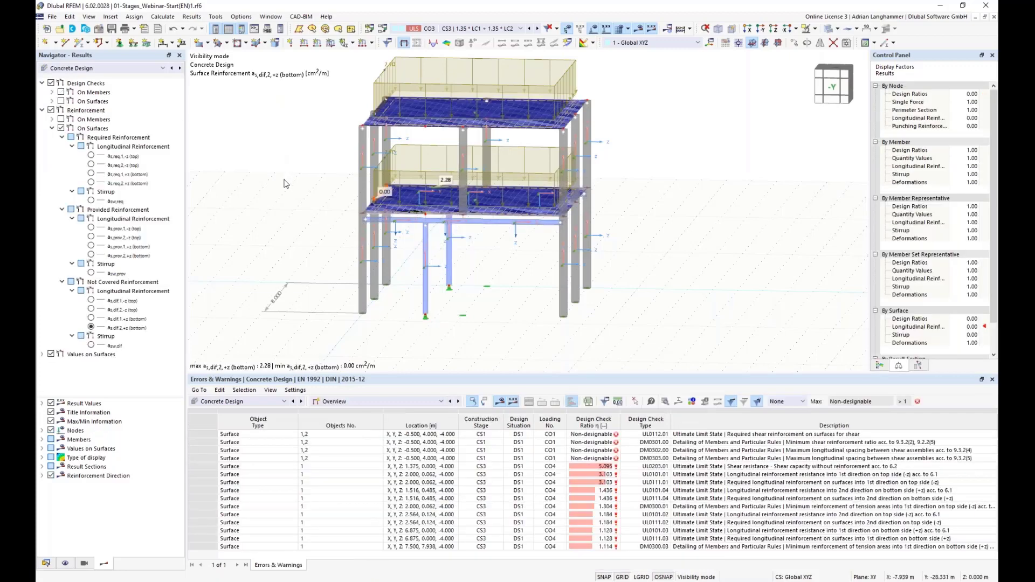
Step: For construction stage CS1, view the slabs' not covered longitudinal reinforcement in both directions, top and bottom, with the colour scale shown
{"action": "left_click", "coordinate": [483, 29]}
{"action": "key", "text": "Escape"}
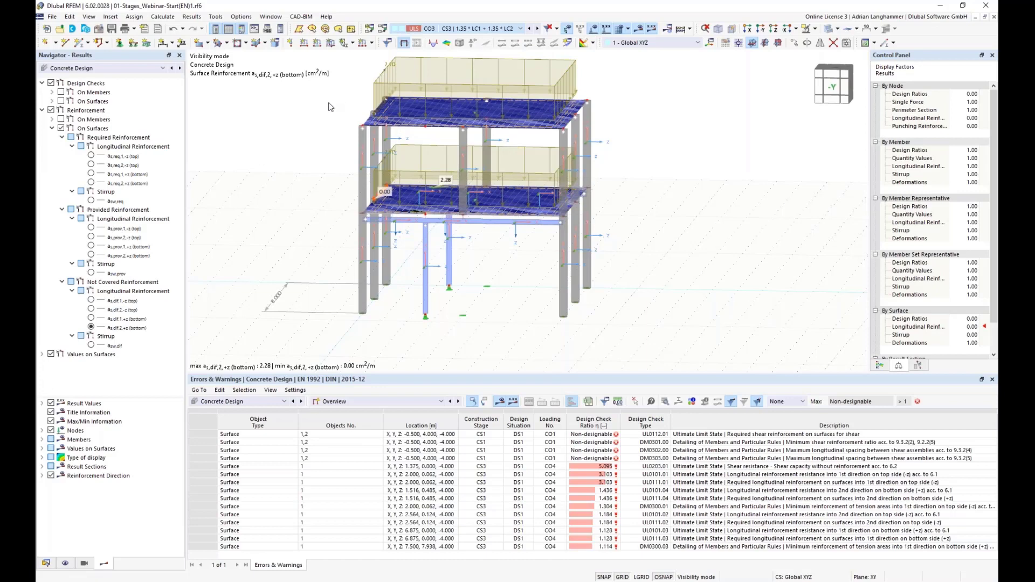
{"action": "middle_click_drag", "start_coordinate": [320, 123], "coordinate": [290, 171]}
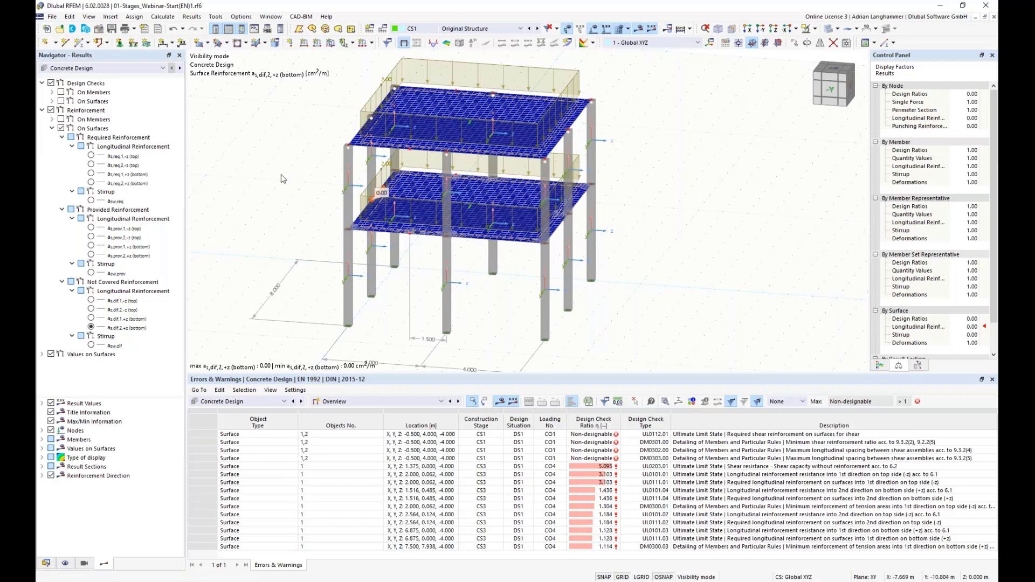
{"action": "mouse_move", "coordinate": [281, 173]}
{"action": "middle_mouse_down"}
{"action": "mouse_move", "coordinate": [282, 163]}
{"action": "mouse_move", "coordinate": [293, 166]}
{"action": "mouse_move", "coordinate": [284, 166]}
{"action": "middle_mouse_up"}
{"action": "left_click", "coordinate": [91, 300]}
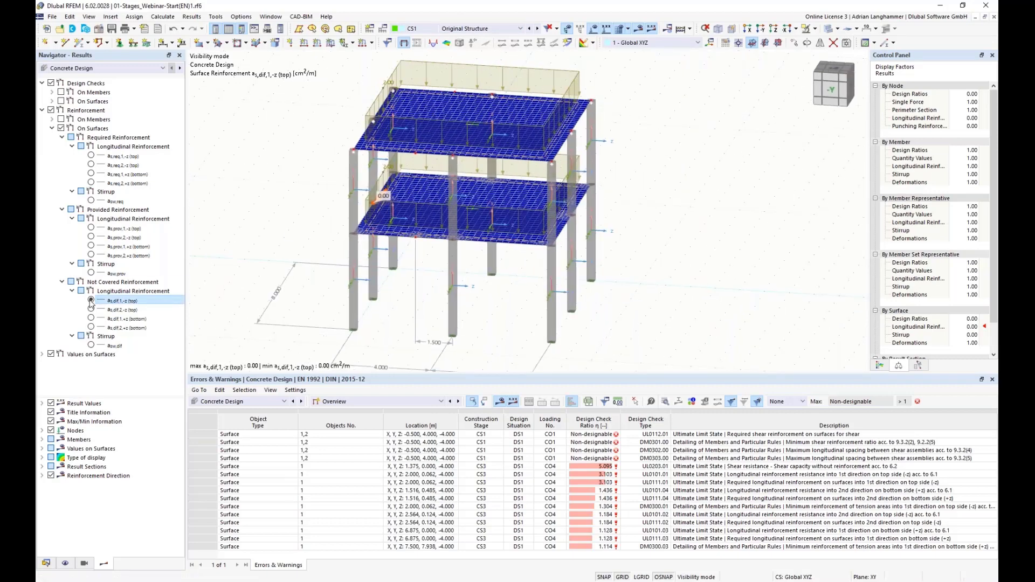
{"action": "left_click", "coordinate": [881, 366]}
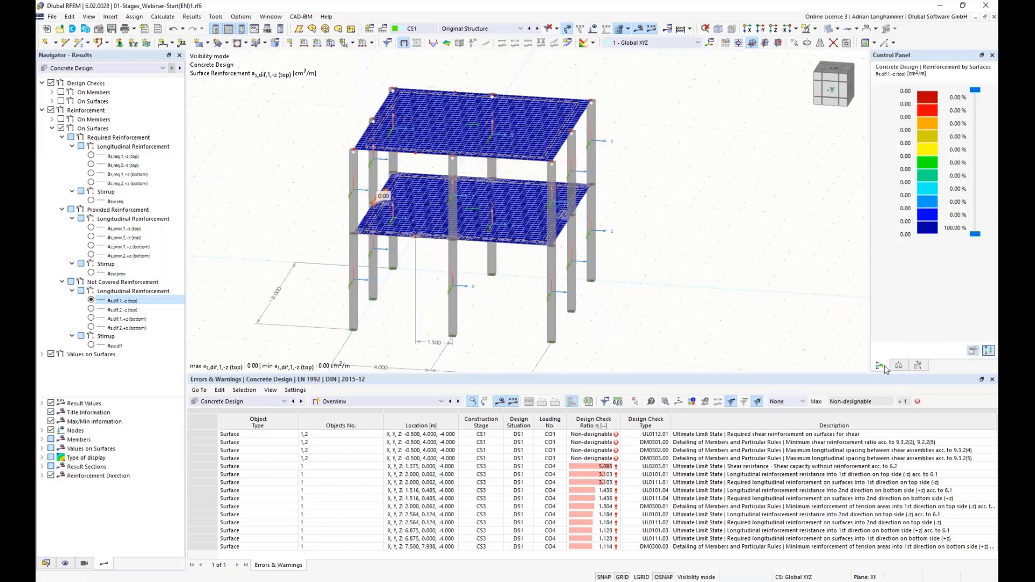
{"action": "left_click", "coordinate": [92, 310]}
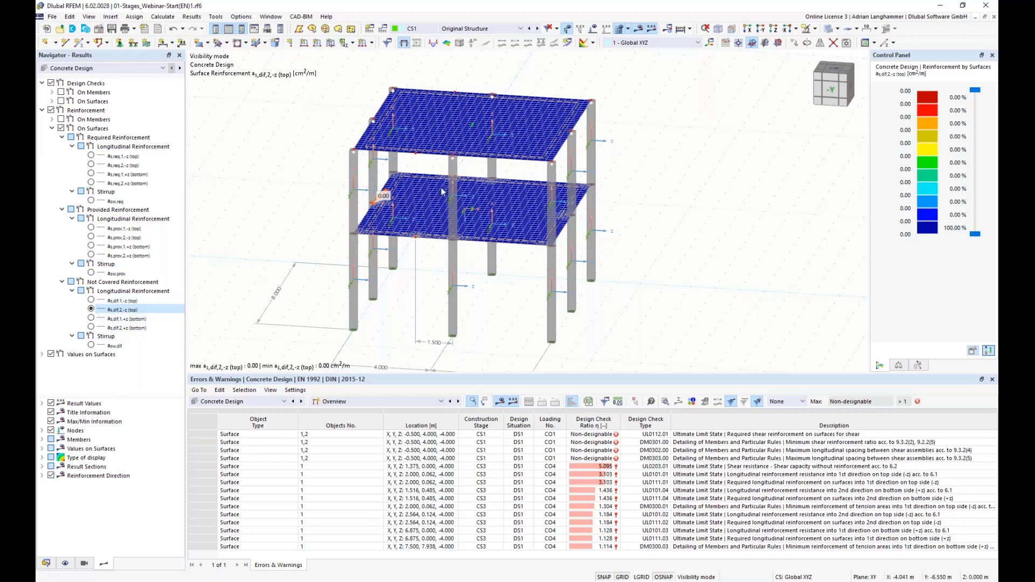
{"action": "left_click", "coordinate": [91, 319]}
{"action": "left_click", "coordinate": [91, 328]}
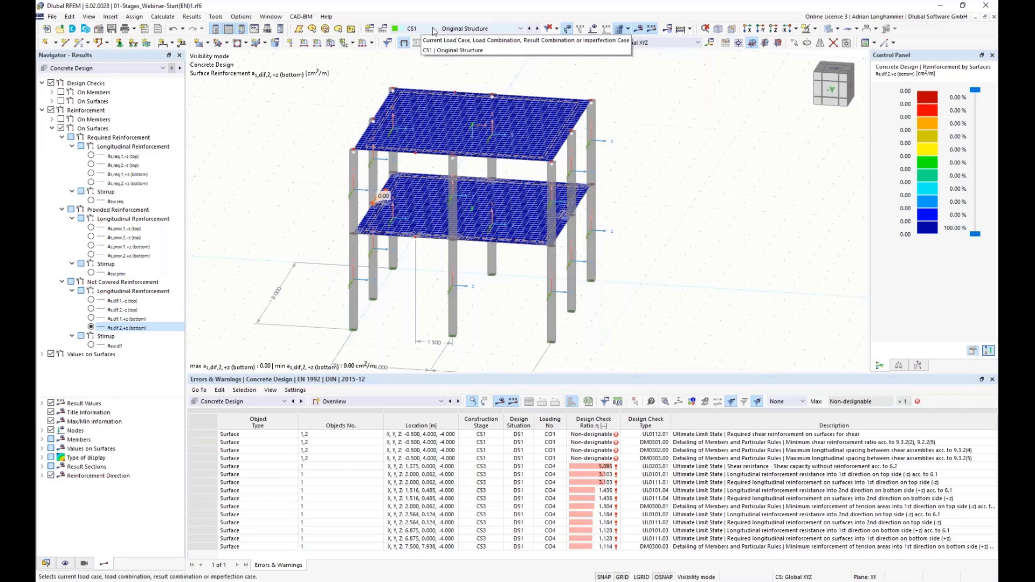
Step: Display construction stage CS3 with the not covered longitudinal reinforcement in direction 1 at the top (-z) of the slabs
{"action": "left_click", "coordinate": [469, 29]}
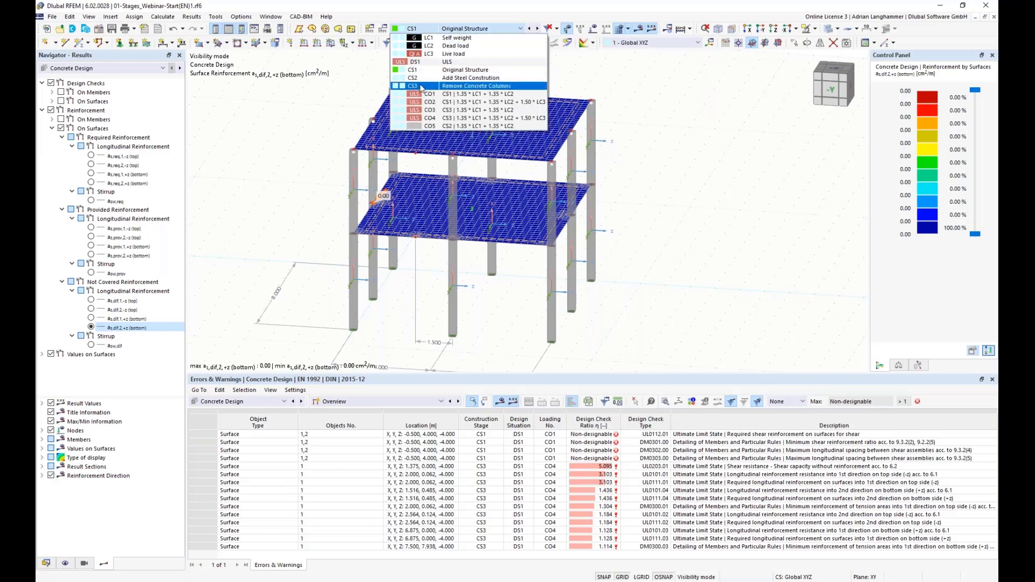
{"action": "left_click", "coordinate": [471, 89]}
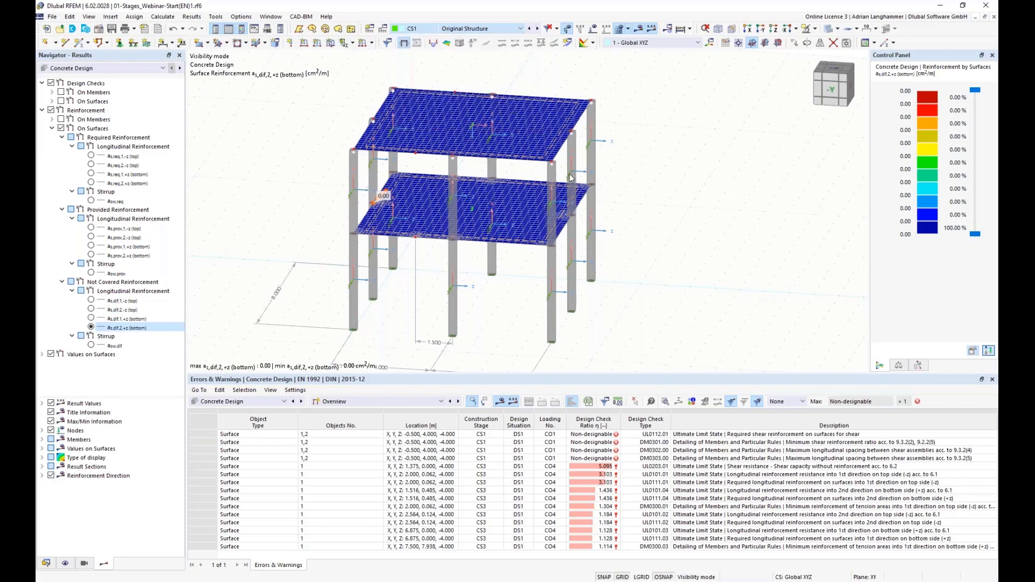
{"action": "middle_click_drag", "start_coordinate": [657, 223], "coordinate": [386, 287], "text": "ctrl"}
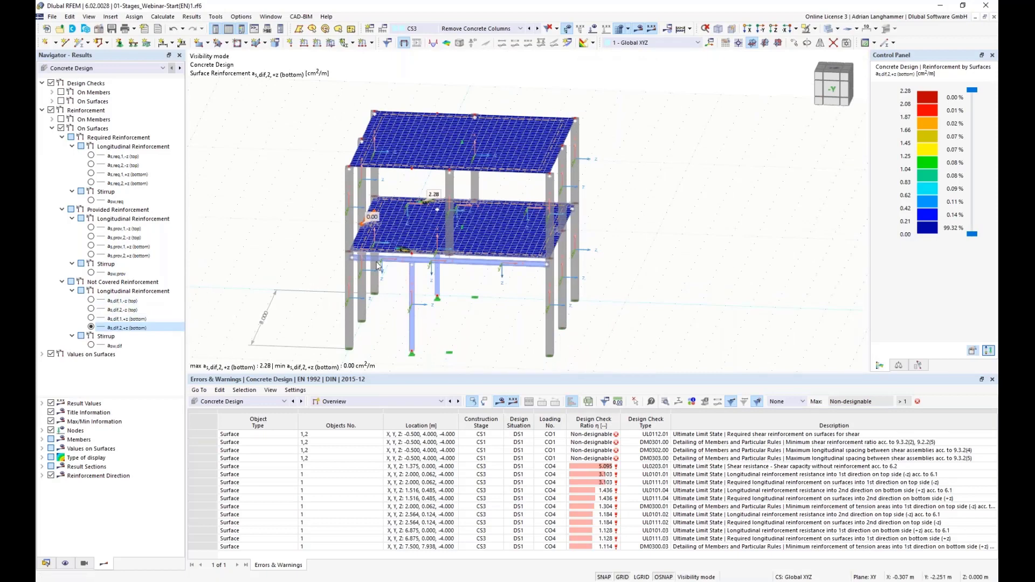
{"action": "left_click", "coordinate": [91, 301]}
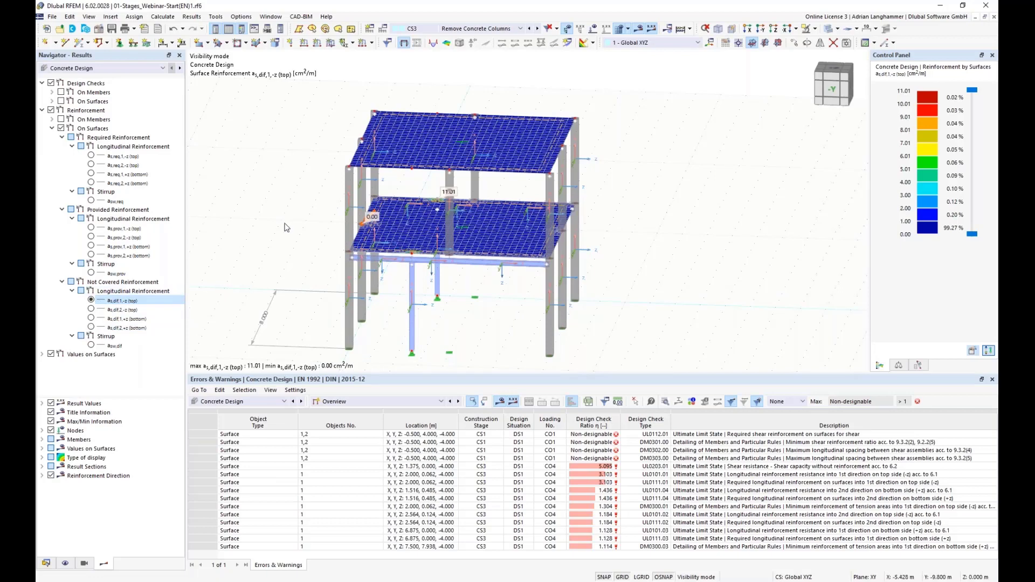
Step: Examine the not covered top reinforcement of the lower slab around the heads of the new steel columns
{"action": "middle_click_drag", "start_coordinate": [281, 216], "coordinate": [288, 214]}
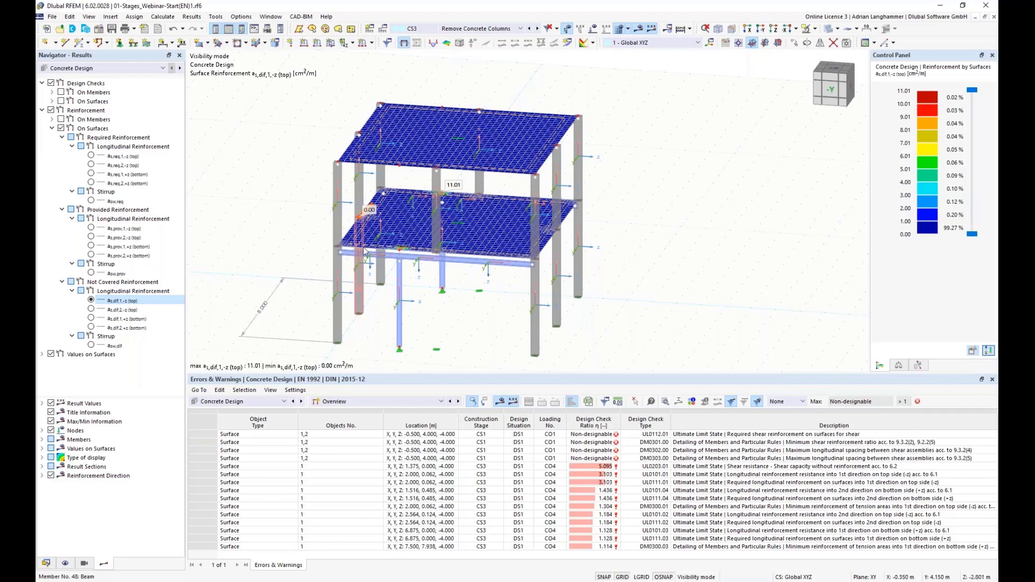
{"action": "middle_click_drag", "start_coordinate": [364, 254], "coordinate": [413, 246], "text": "ctrl"}
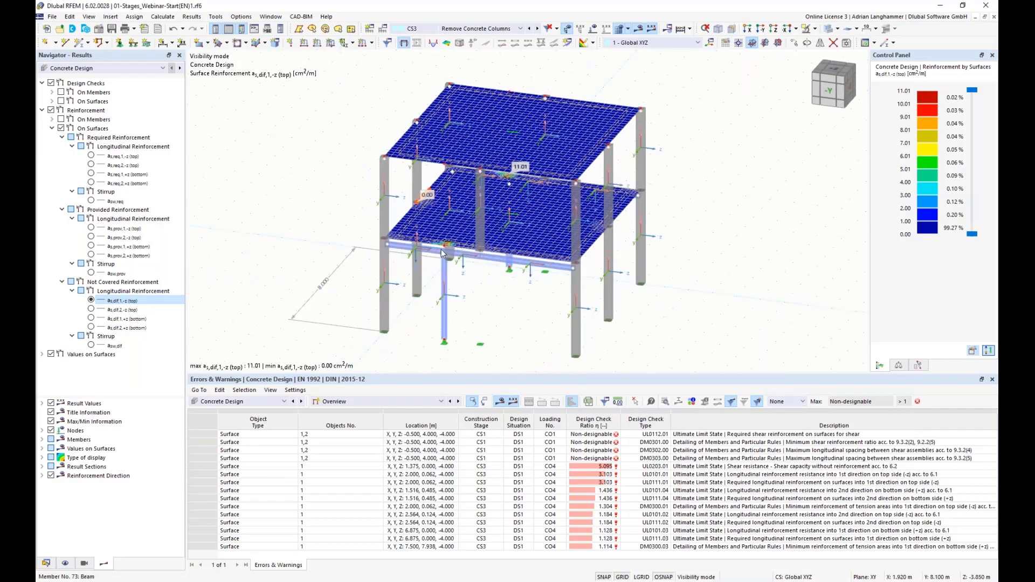
{"action": "scroll", "coordinate": [456, 263], "scroll_direction": "up", "scroll_amount": 5}
{"action": "scroll", "coordinate": [455, 263], "scroll_direction": "up", "scroll_amount": 2}
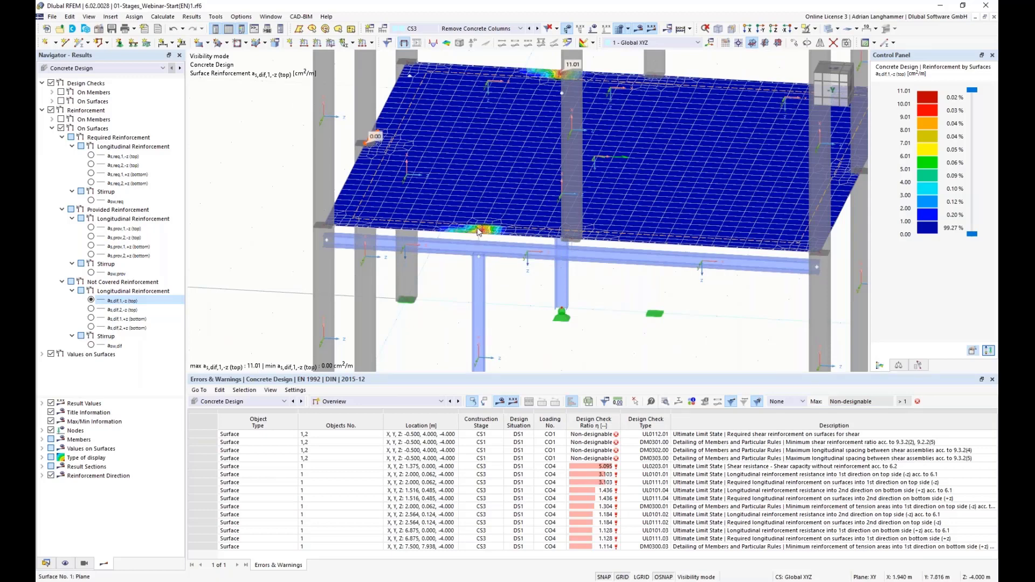
{"action": "middle_click_drag", "start_coordinate": [514, 288], "coordinate": [522, 272]}
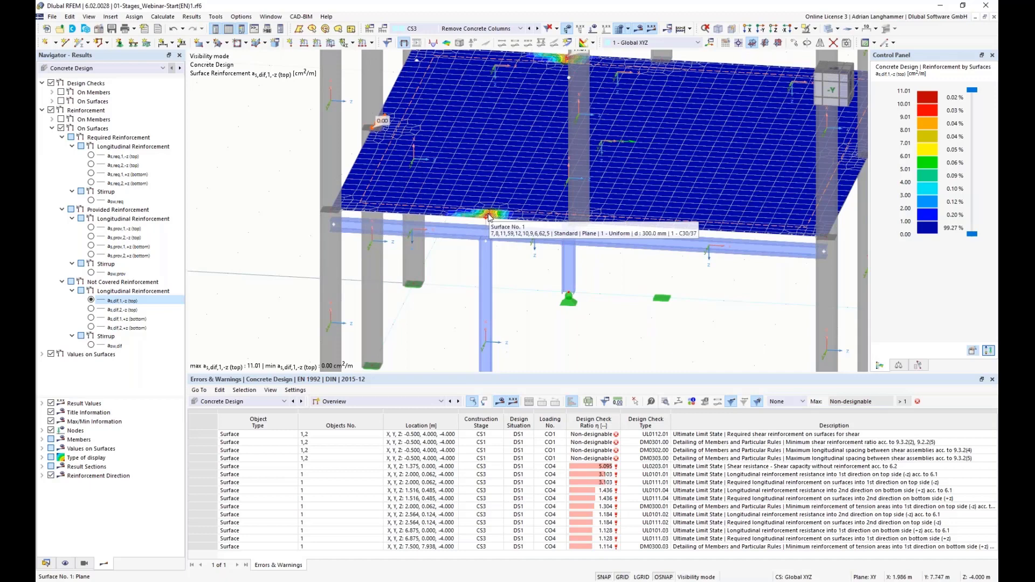
{"action": "scroll", "coordinate": [526, 290], "scroll_direction": "down", "scroll_amount": 1}
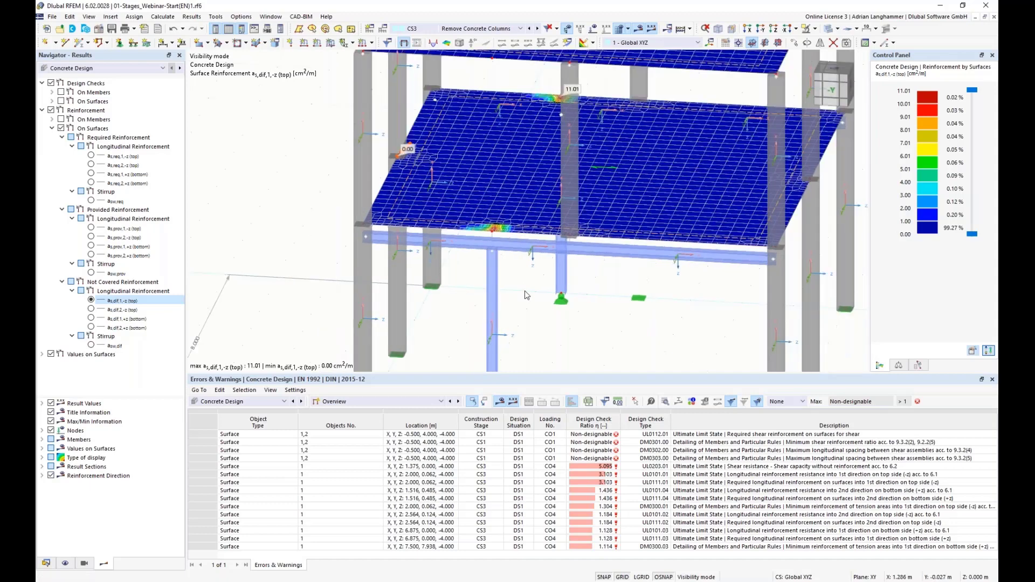
{"action": "scroll", "coordinate": [525, 290], "scroll_direction": "down", "scroll_amount": 1}
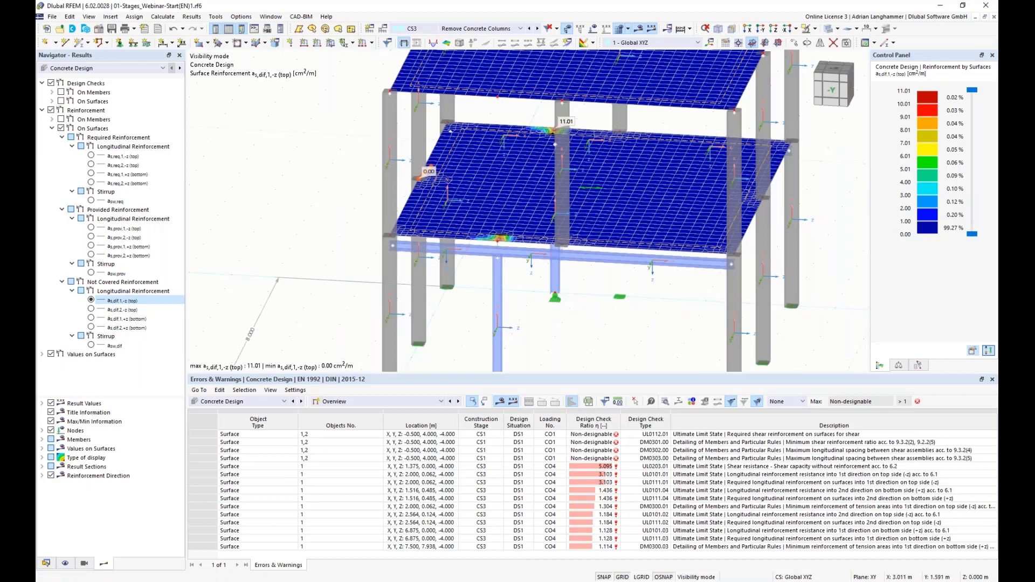
{"action": "middle_click_drag", "start_coordinate": [594, 317], "coordinate": [497, 231], "text": "ctrl"}
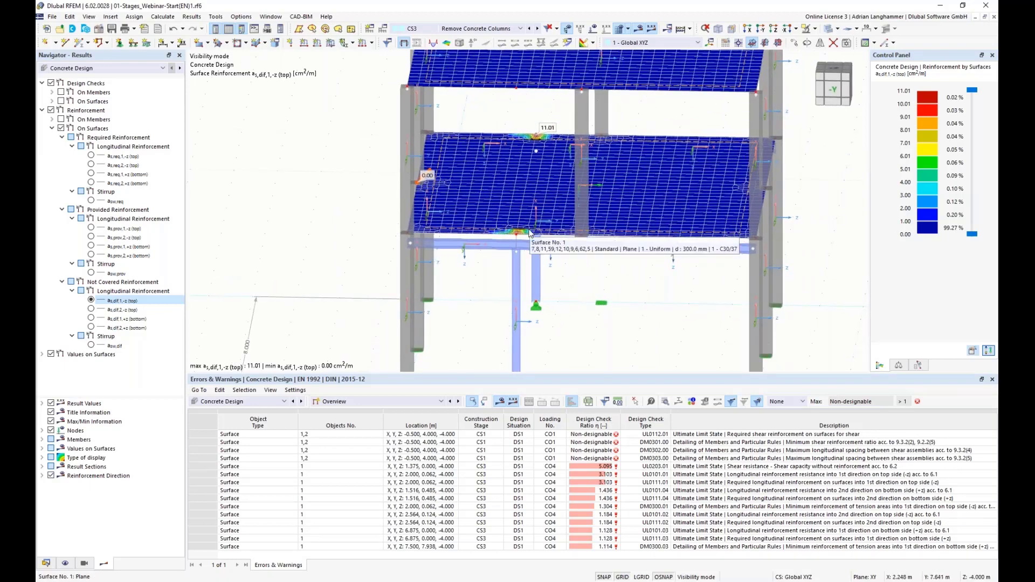
{"action": "middle_click_drag", "start_coordinate": [572, 269], "coordinate": [469, 230], "text": "ctrl"}
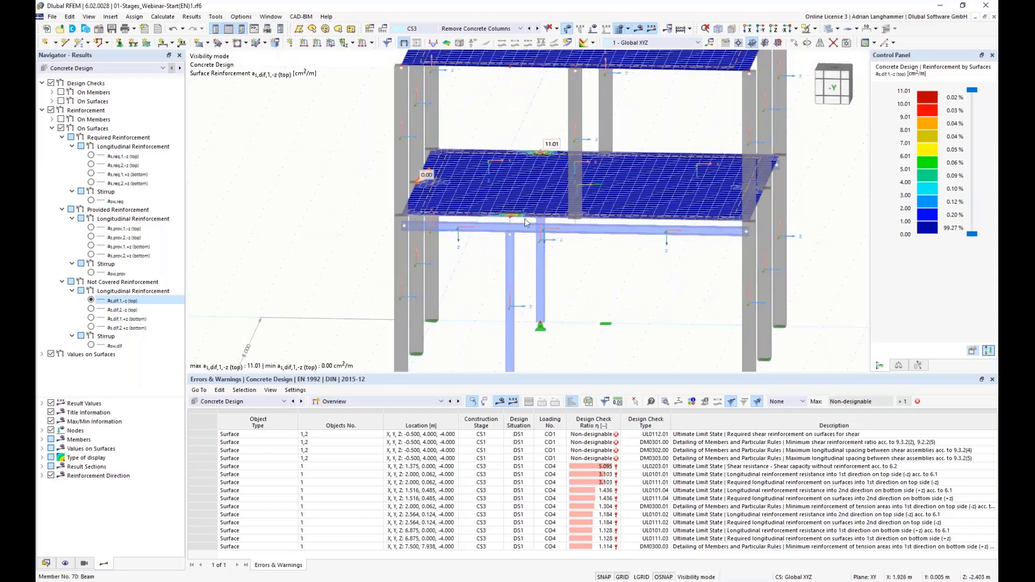
{"action": "middle_click_drag", "start_coordinate": [591, 261], "coordinate": [582, 240], "text": "ctrl"}
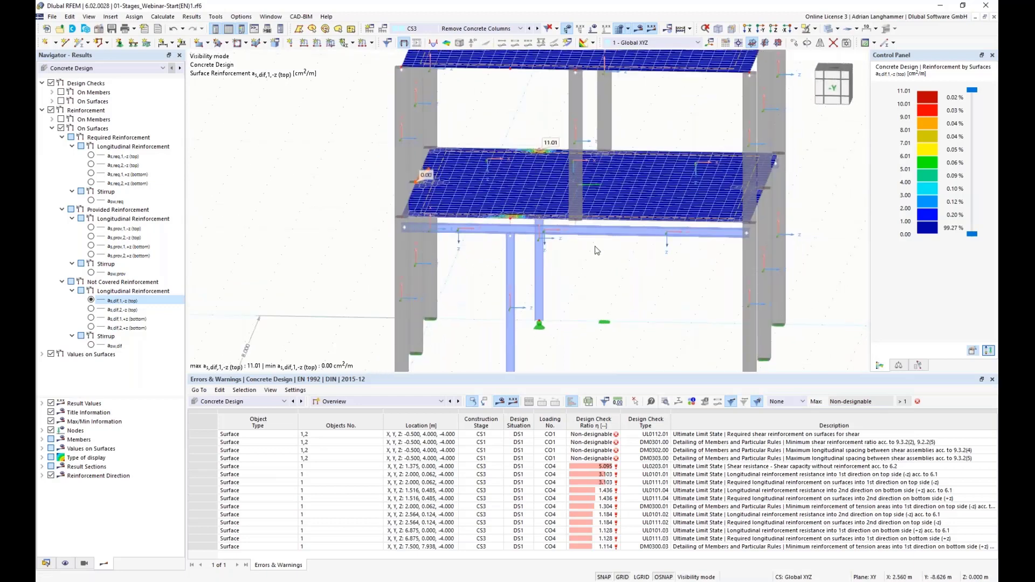
{"action": "middle_click_drag", "start_coordinate": [623, 287], "coordinate": [534, 285], "text": "ctrl"}
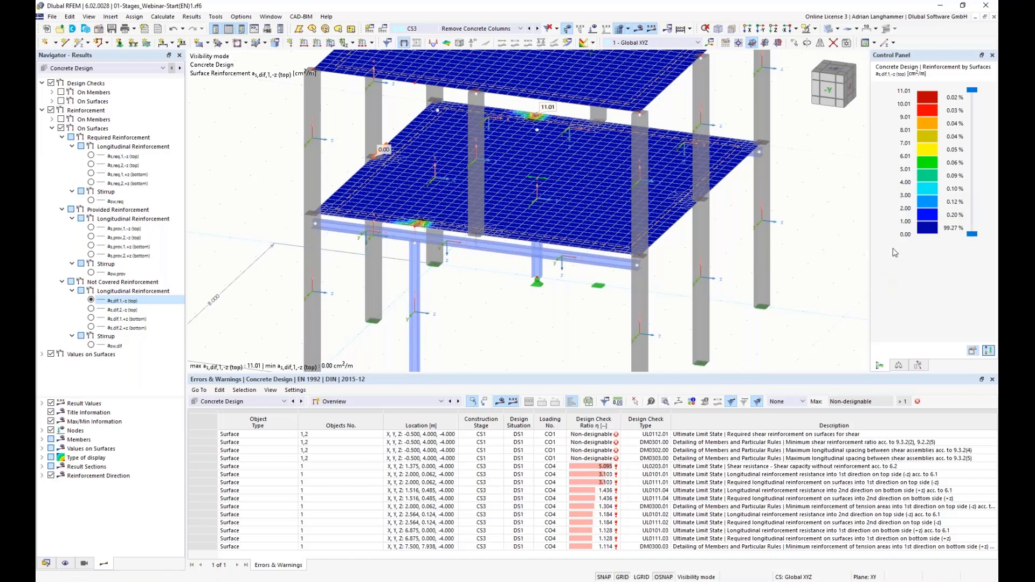
Step: Examine how the steel girders and columns support the lower slab's edge near the areas of uncovered top reinforcement
{"action": "middle_click_drag", "start_coordinate": [514, 316], "coordinate": [528, 254]}
{"action": "middle_click_drag", "start_coordinate": [539, 295], "coordinate": [552, 284], "text": "ctrl"}
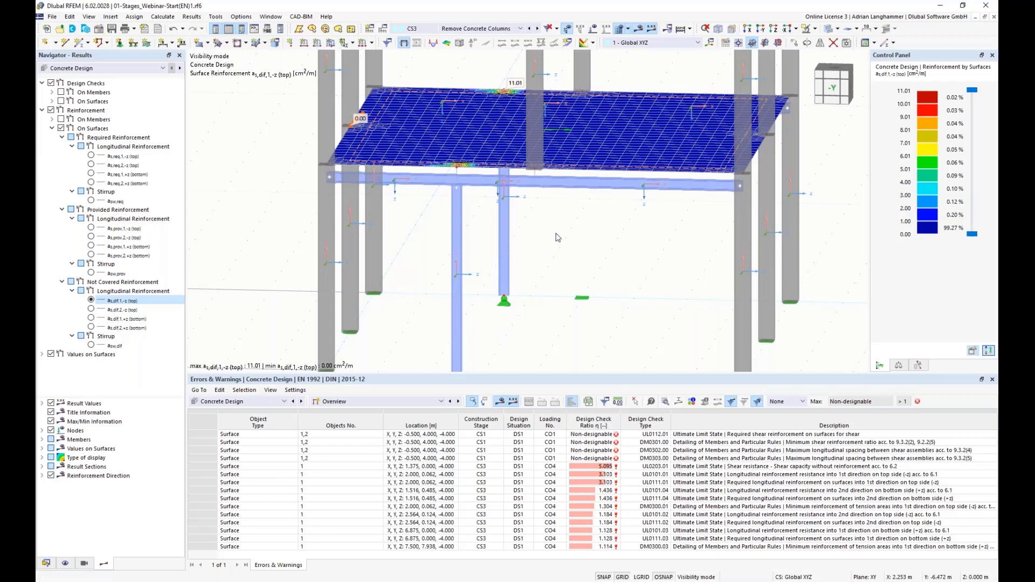
{"action": "middle_click_drag", "start_coordinate": [589, 244], "coordinate": [581, 247]}
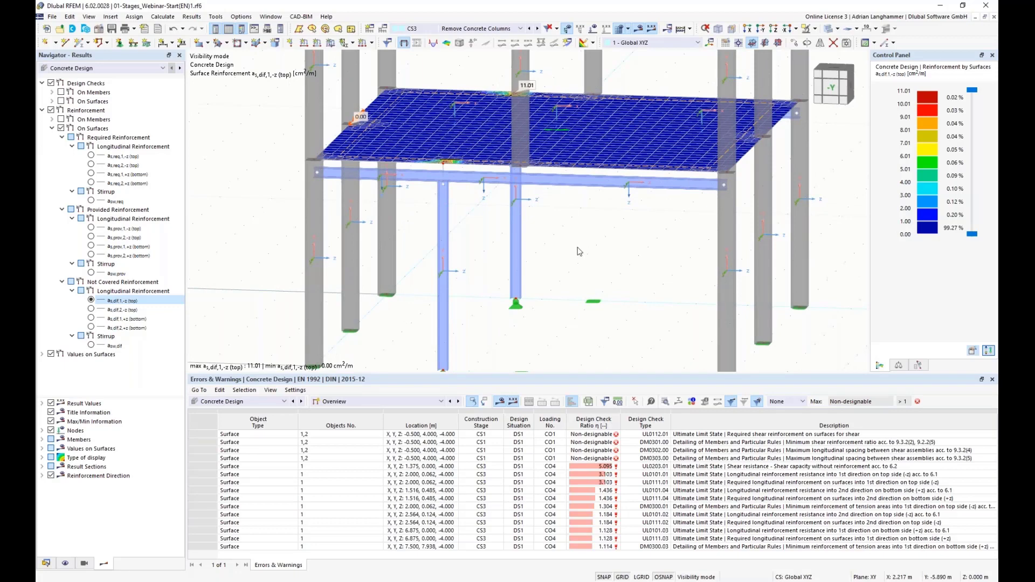
{"action": "middle_click_drag", "start_coordinate": [480, 278], "coordinate": [475, 276]}
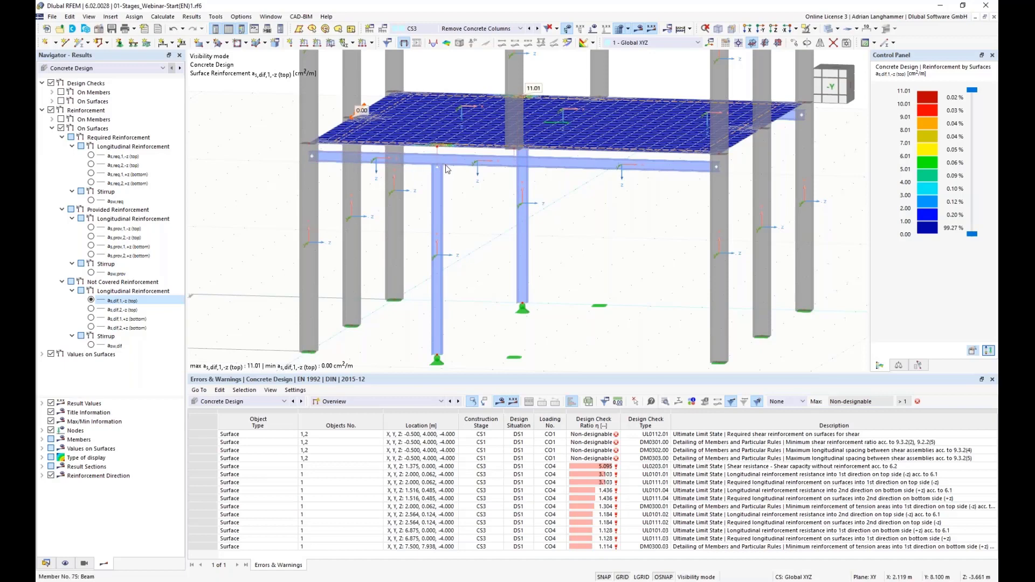
{"action": "scroll", "coordinate": [448, 169], "scroll_direction": "up", "scroll_amount": 3}
{"action": "scroll", "coordinate": [449, 169], "scroll_direction": "up", "scroll_amount": 3}
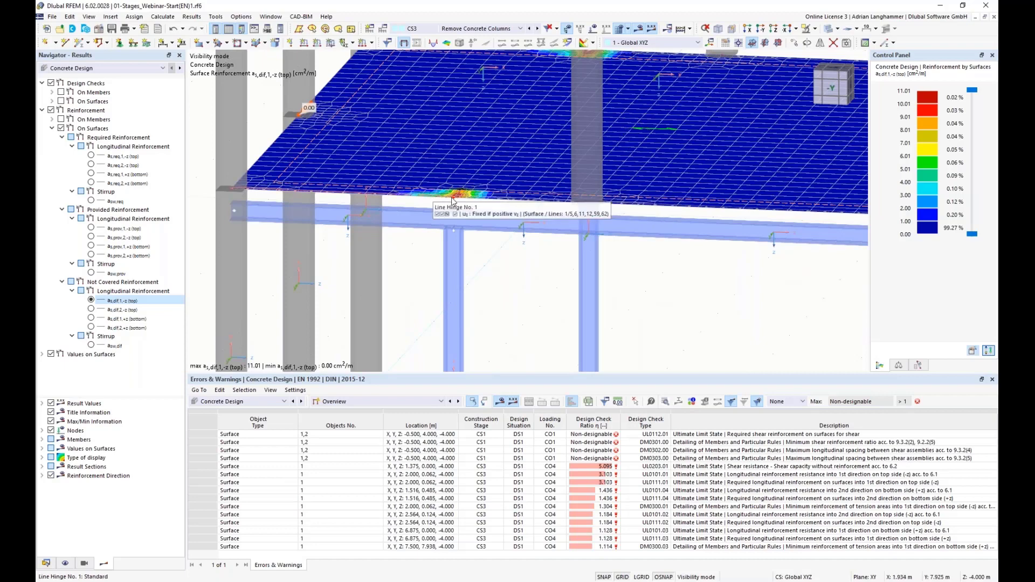
{"action": "scroll", "coordinate": [431, 197], "scroll_direction": "up", "scroll_amount": 1}
{"action": "middle_click_drag", "start_coordinate": [491, 215], "coordinate": [512, 166], "text": "ctrl"}
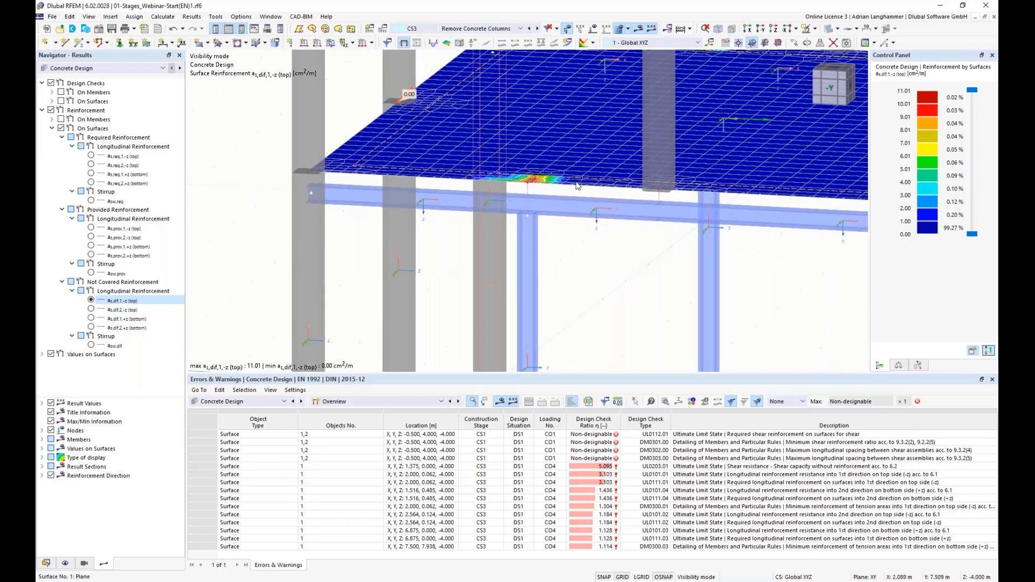
{"action": "middle_click_drag", "start_coordinate": [574, 186], "coordinate": [549, 207], "text": "ctrl"}
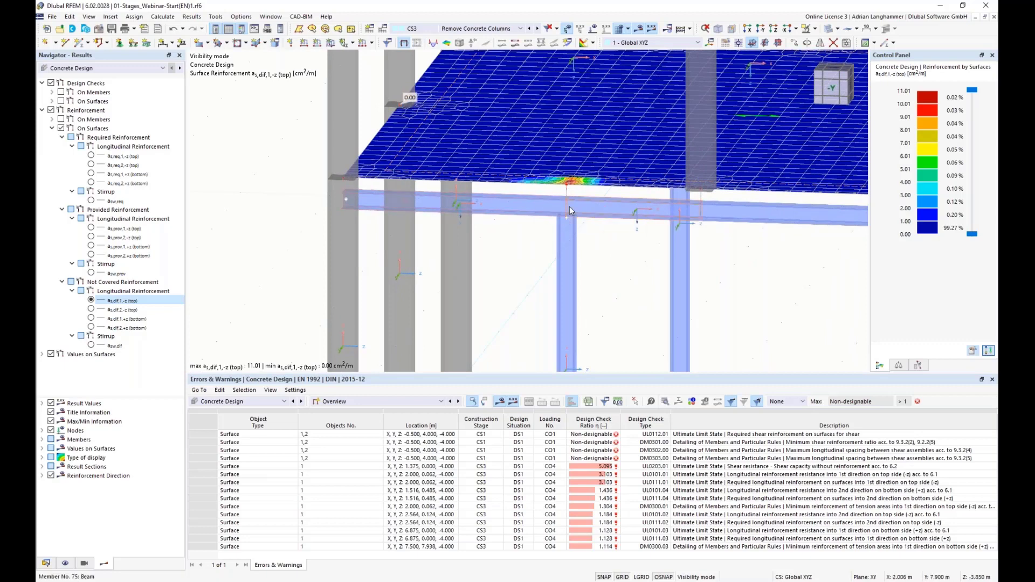
{"action": "middle_click_drag", "start_coordinate": [544, 243], "coordinate": [493, 218], "text": "ctrl"}
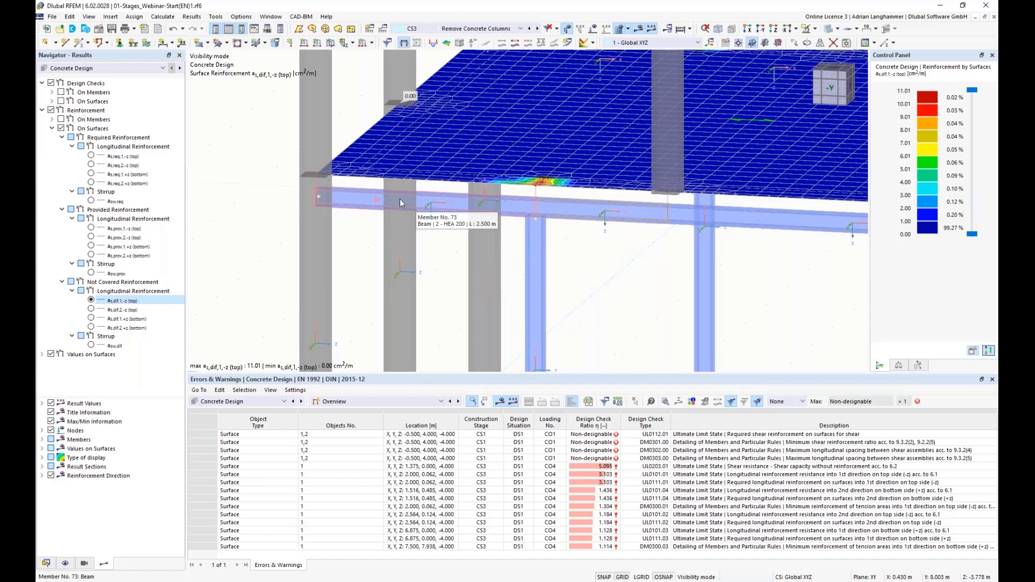
{"action": "middle_click_drag", "start_coordinate": [589, 250], "coordinate": [582, 253]}
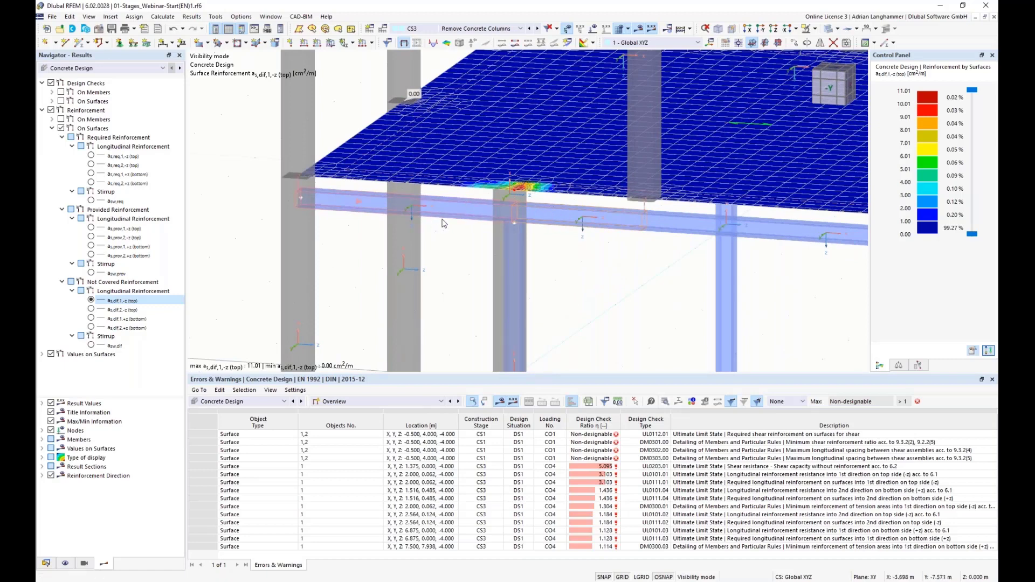
{"action": "scroll", "coordinate": [583, 283], "scroll_direction": "down", "scroll_amount": 3}
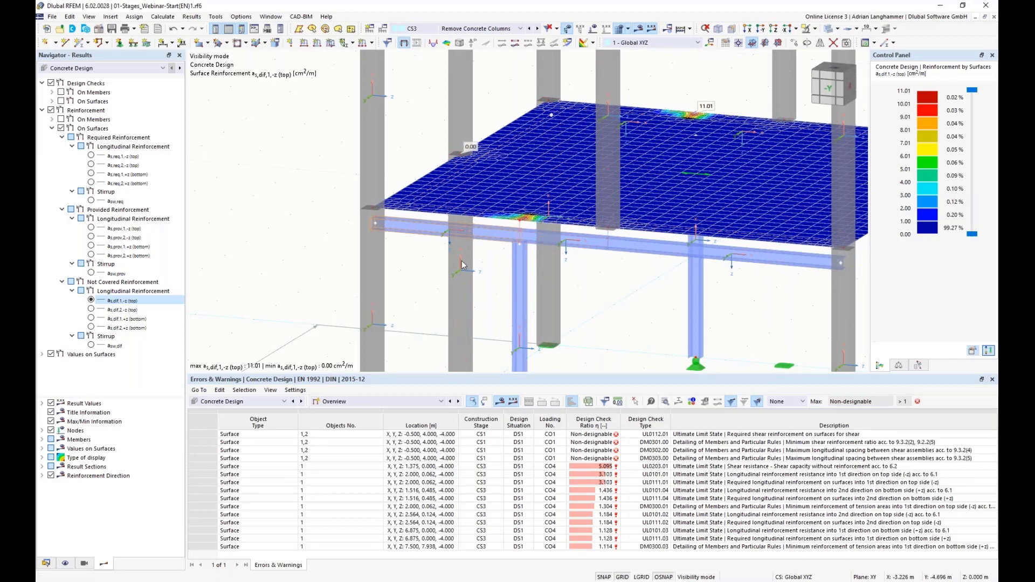
Step: Assign section 4 - I 340/400/20/20/0 to all six steel girder members 71-76, accepting the deletion of results
{"action": "middle_click_drag", "start_coordinate": [645, 276], "coordinate": [623, 151]}
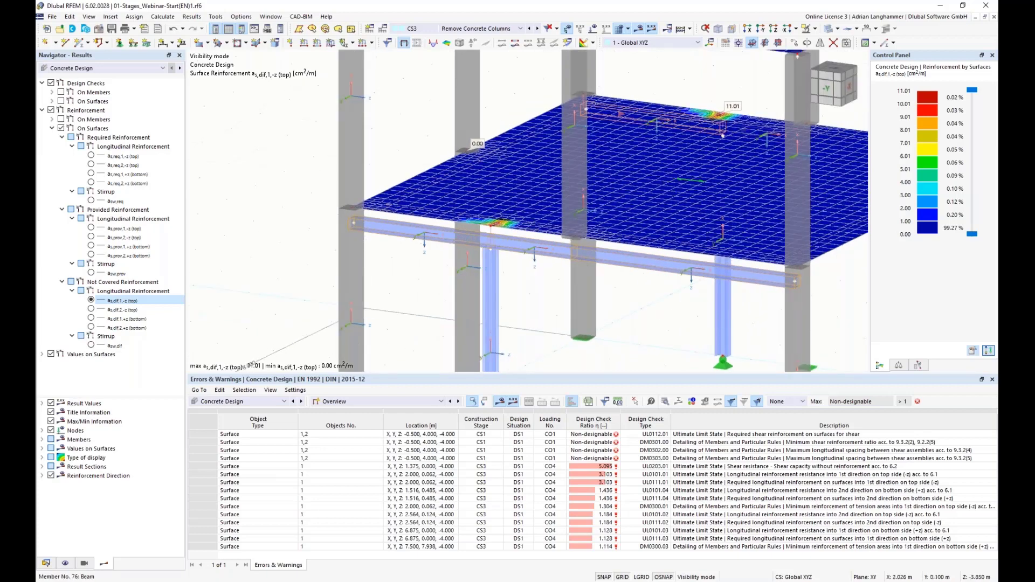
{"action": "middle_click_drag", "start_coordinate": [723, 136], "coordinate": [625, 151]}
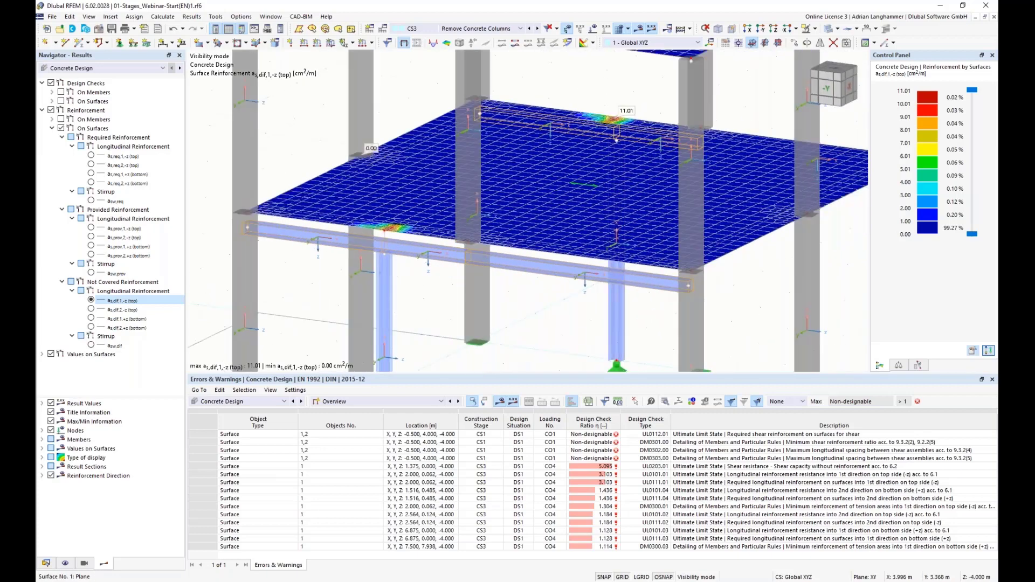
{"action": "right_click", "coordinate": [738, 154]}
{"action": "mouse_move", "coordinate": [785, 188]}
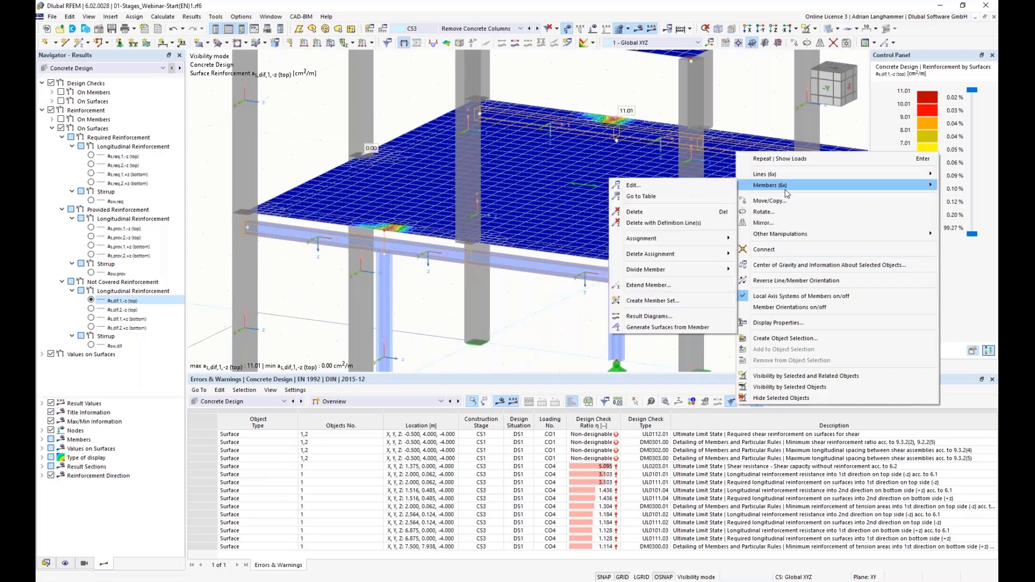
{"action": "left_click", "coordinate": [653, 186]}
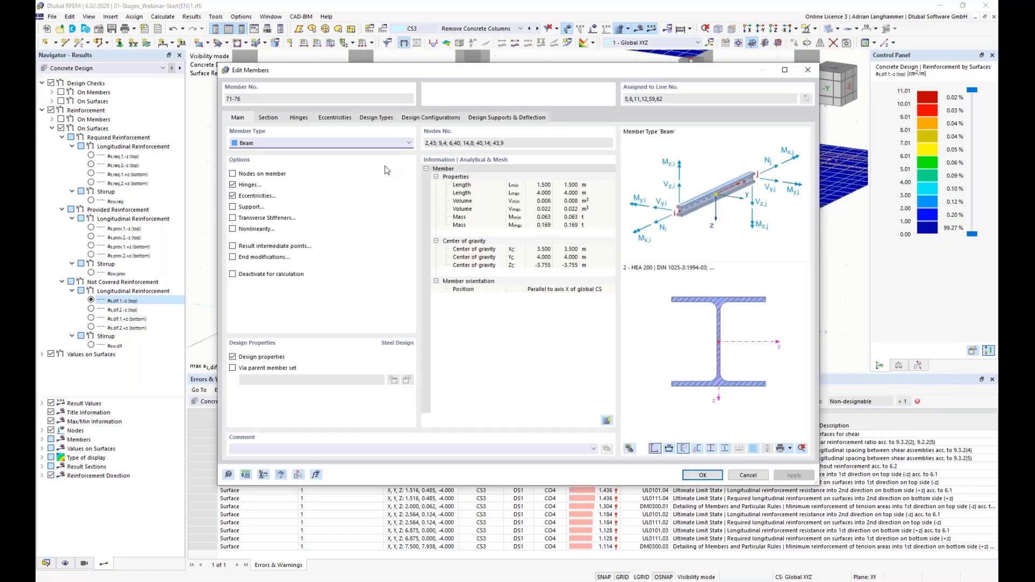
{"action": "left_click", "coordinate": [268, 118]}
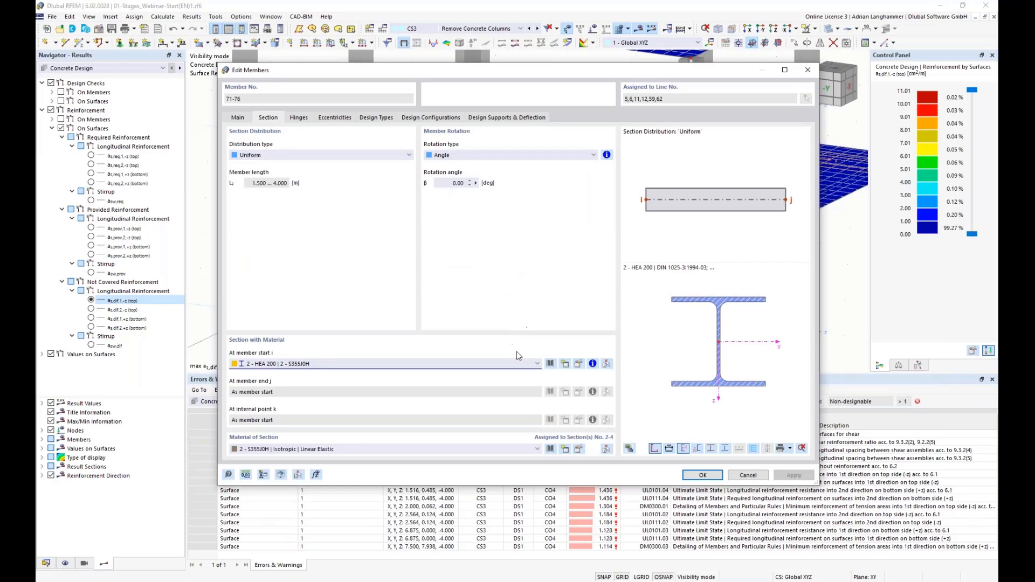
{"action": "left_click", "coordinate": [537, 365]}
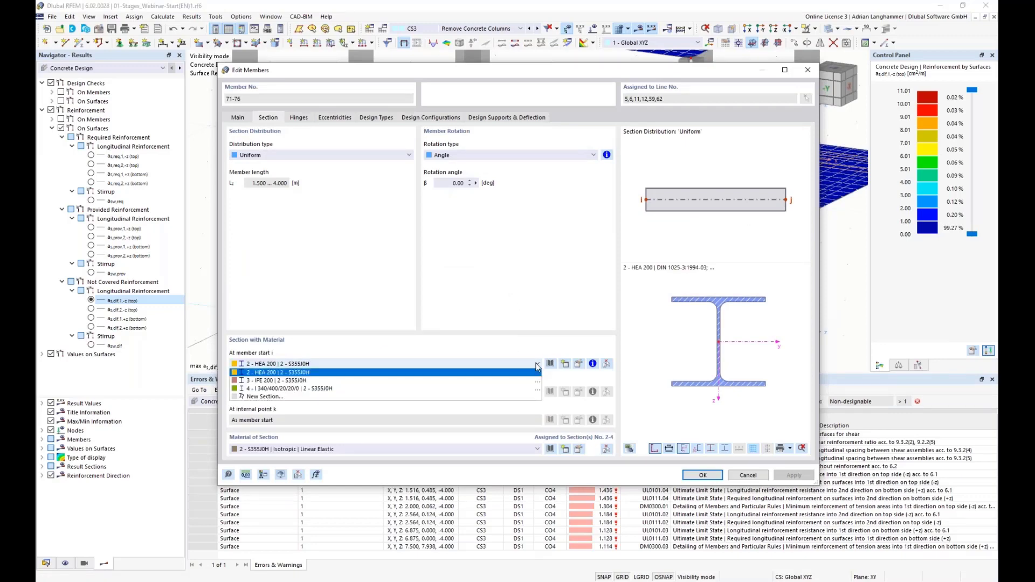
{"action": "left_click", "coordinate": [425, 397]}
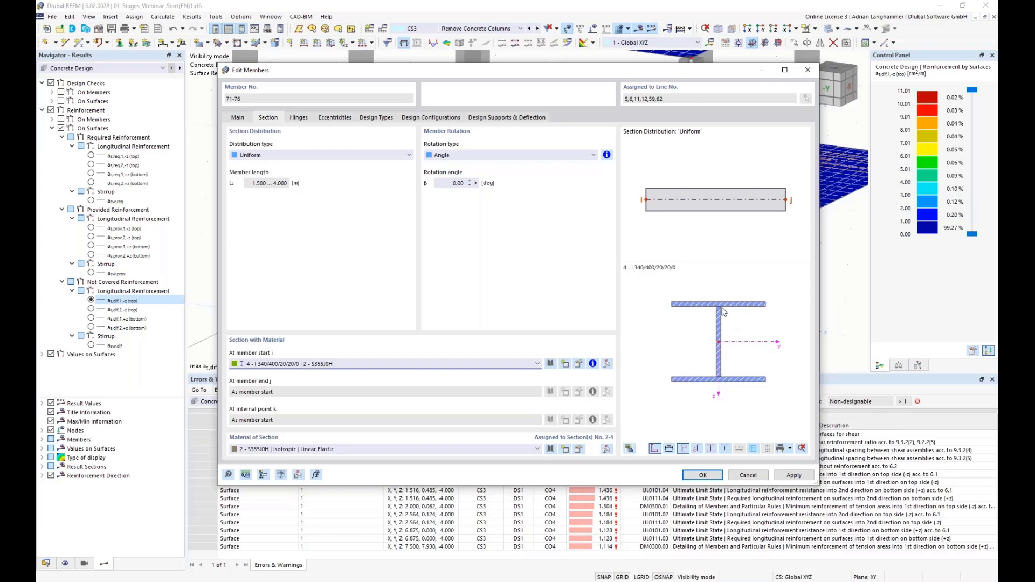
{"action": "left_click", "coordinate": [696, 476]}
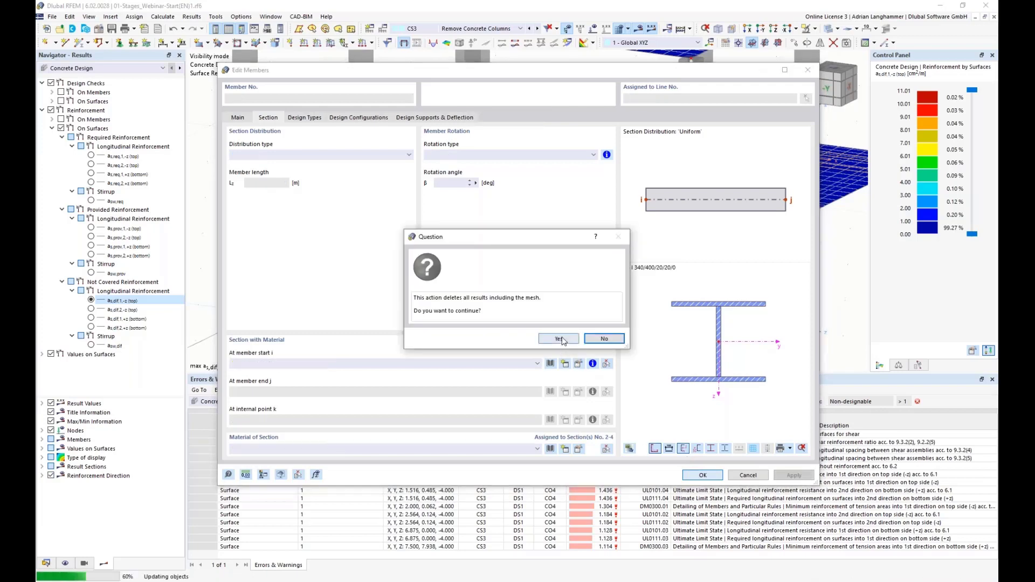
{"action": "left_click", "coordinate": [559, 338]}
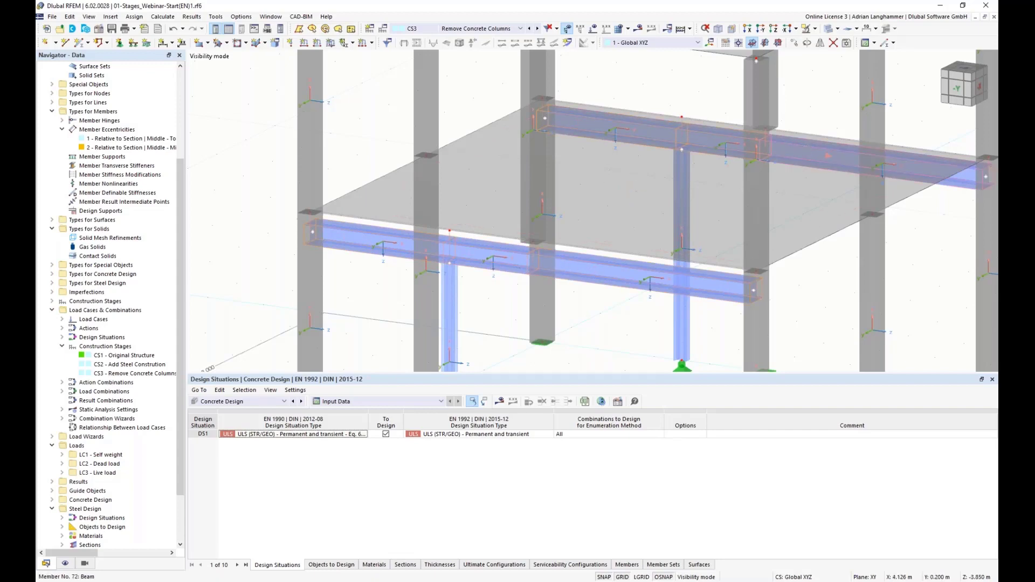
Step: Remove the member eccentricities from the six steel girder members 71-76
{"action": "right_click", "coordinate": [341, 235]}
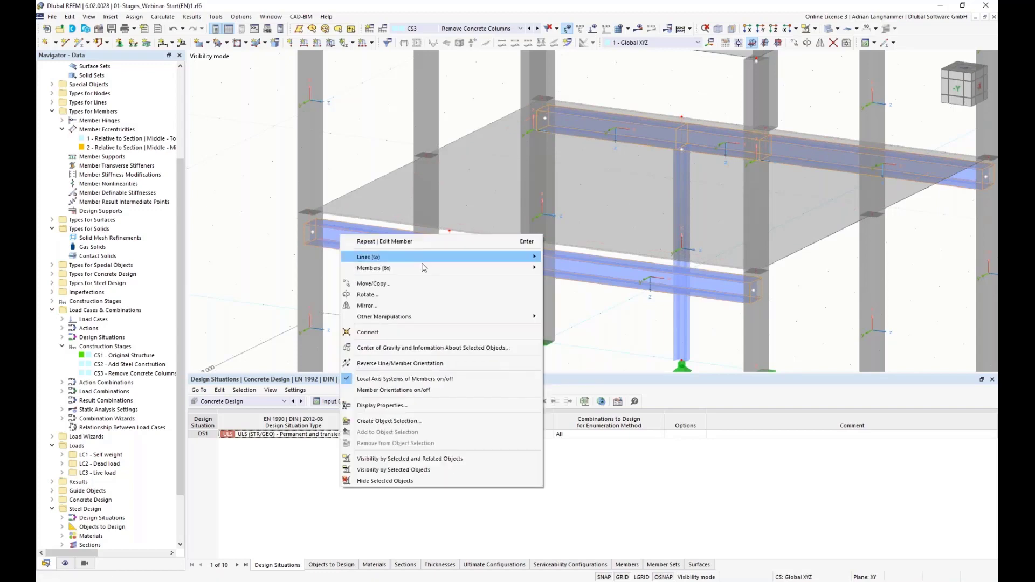
{"action": "mouse_move", "coordinate": [455, 271]}
{"action": "left_click", "coordinate": [558, 269]}
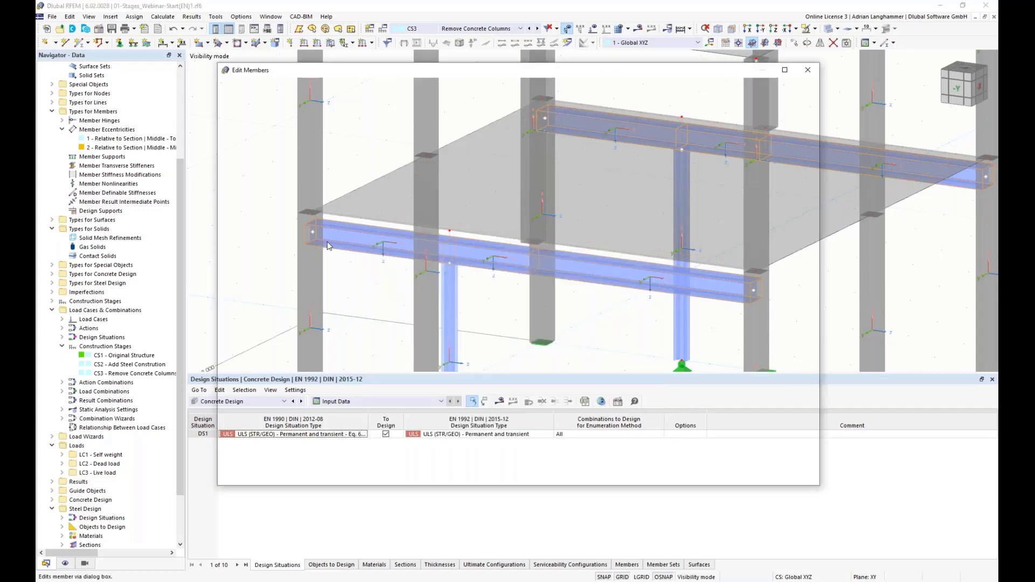
{"action": "left_click", "coordinate": [232, 196]}
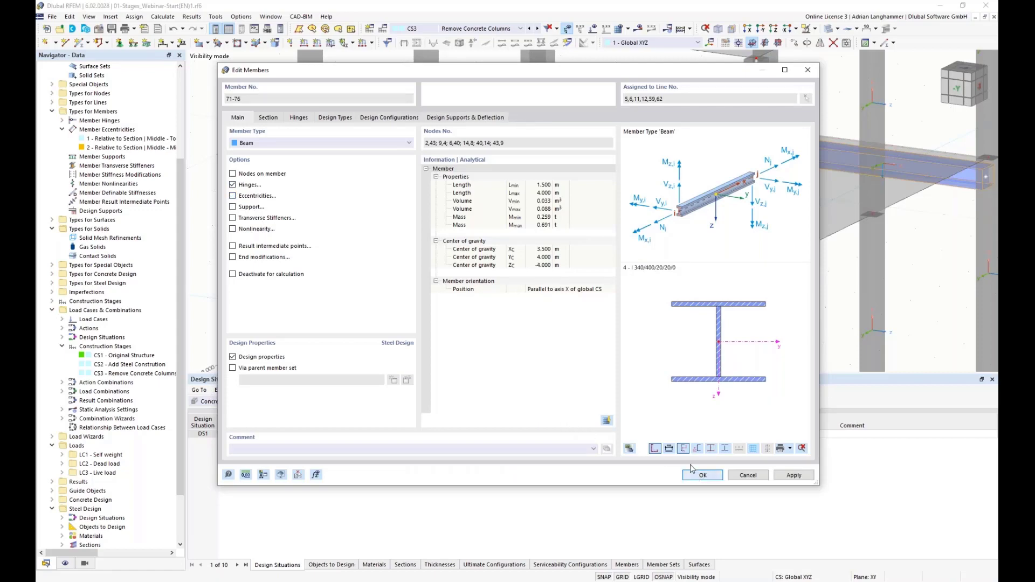
Step: Examine the position of both steel girders relative to the lower slab and the columns from several sides
{"action": "middle_click_drag", "start_coordinate": [580, 330], "coordinate": [564, 332], "text": "ctrl"}
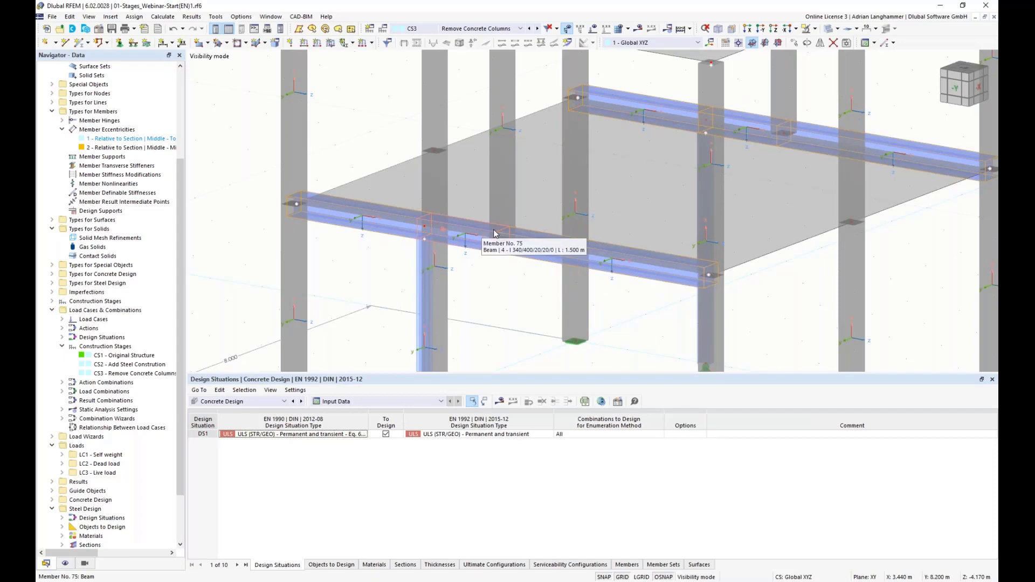
{"action": "middle_click_drag", "start_coordinate": [498, 274], "coordinate": [444, 239], "text": "ctrl"}
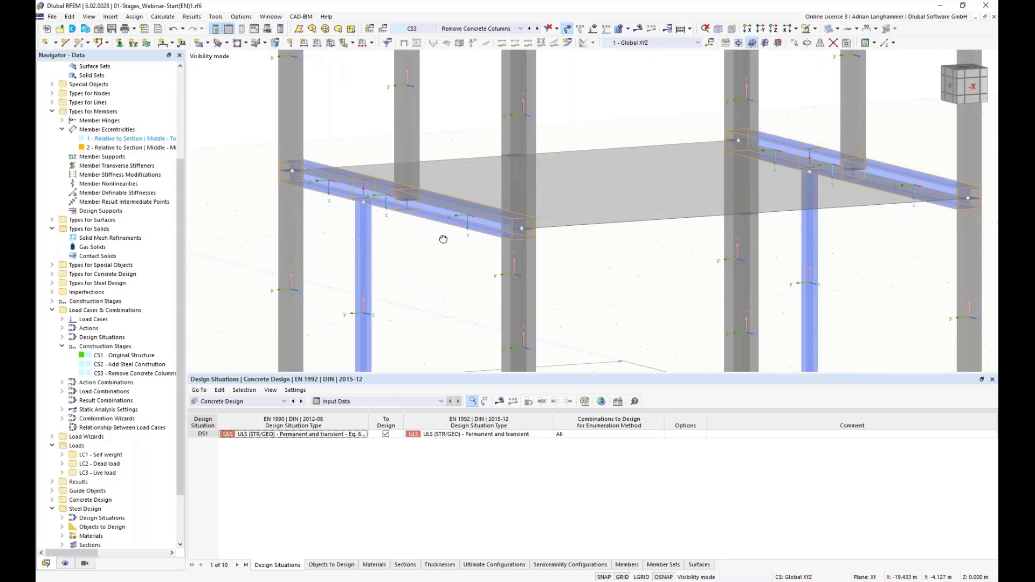
{"action": "middle_click_drag", "start_coordinate": [439, 268], "coordinate": [445, 260], "text": "ctrl"}
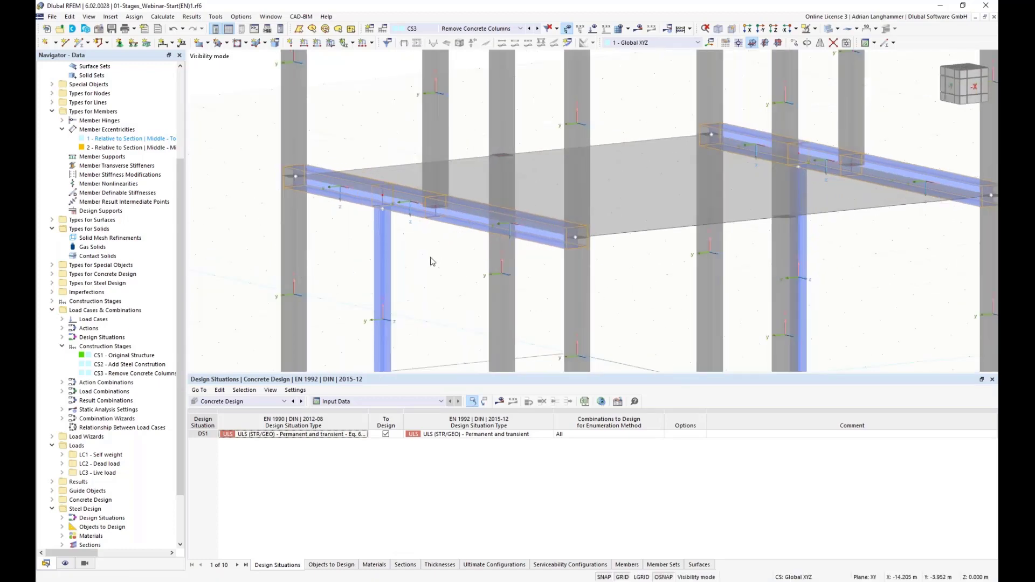
{"action": "middle_click_drag", "start_coordinate": [432, 261], "coordinate": [558, 276], "text": "ctrl"}
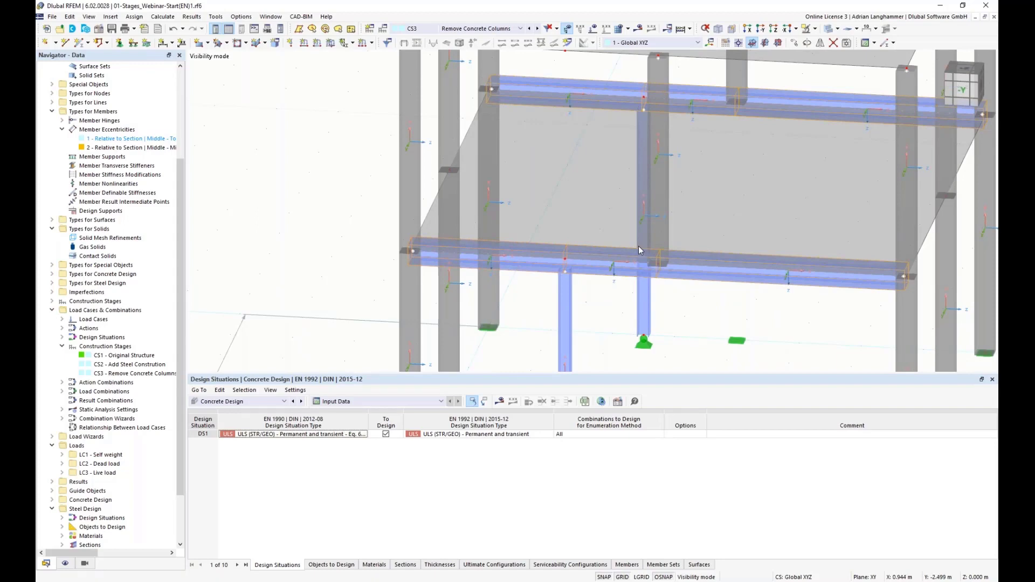
{"action": "middle_click_drag", "start_coordinate": [631, 312], "coordinate": [399, 200], "text": "ctrl"}
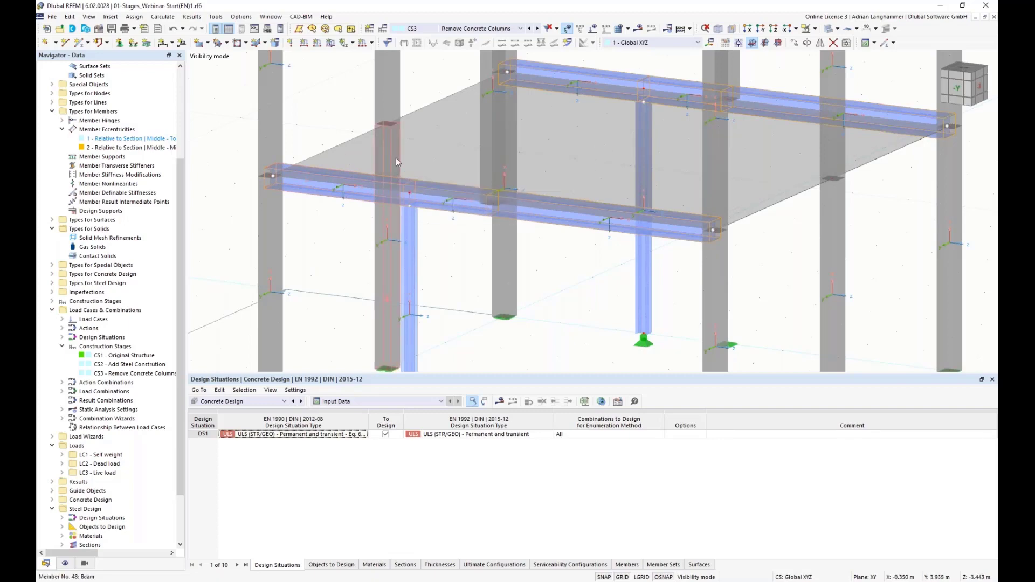
{"action": "middle_click_drag", "start_coordinate": [362, 177], "coordinate": [364, 177]}
{"action": "middle_click_drag", "start_coordinate": [640, 273], "coordinate": [656, 273], "text": "ctrl"}
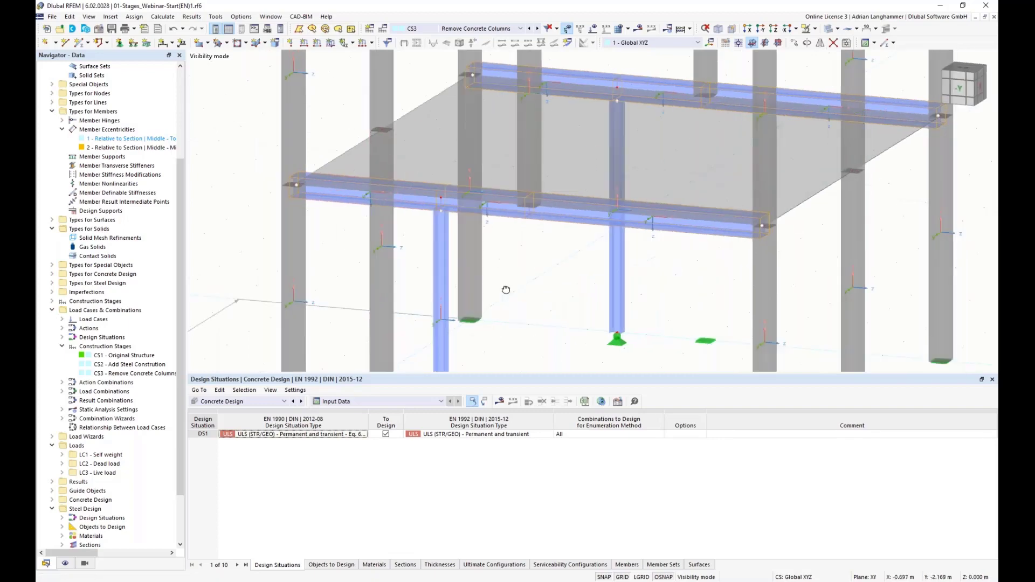
{"action": "scroll", "coordinate": [614, 302], "scroll_direction": "down", "scroll_amount": 2}
{"action": "middle_click_drag", "start_coordinate": [596, 305], "coordinate": [561, 228], "text": "ctrl"}
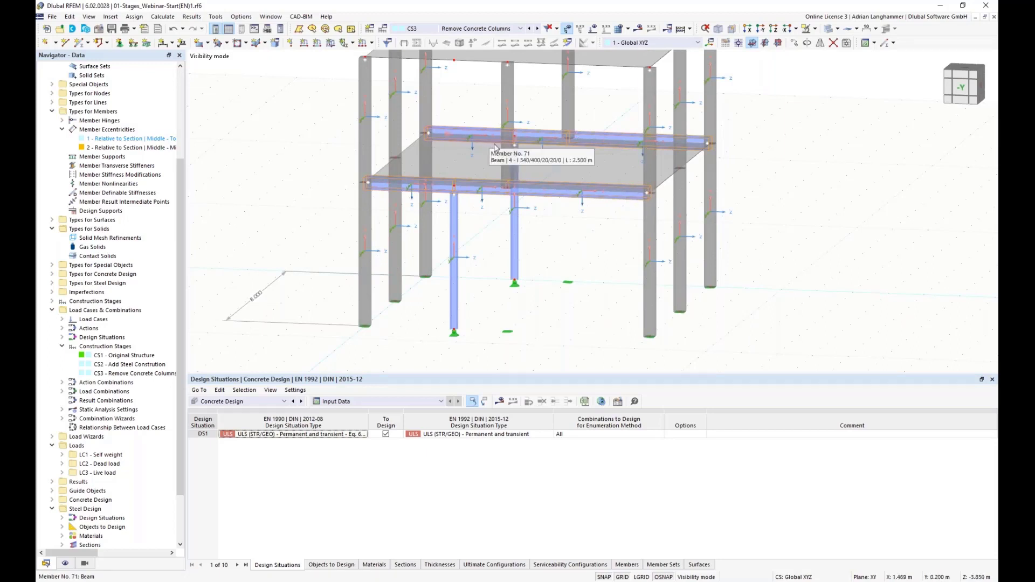
{"action": "middle_click_drag", "start_coordinate": [488, 237], "coordinate": [493, 241]}
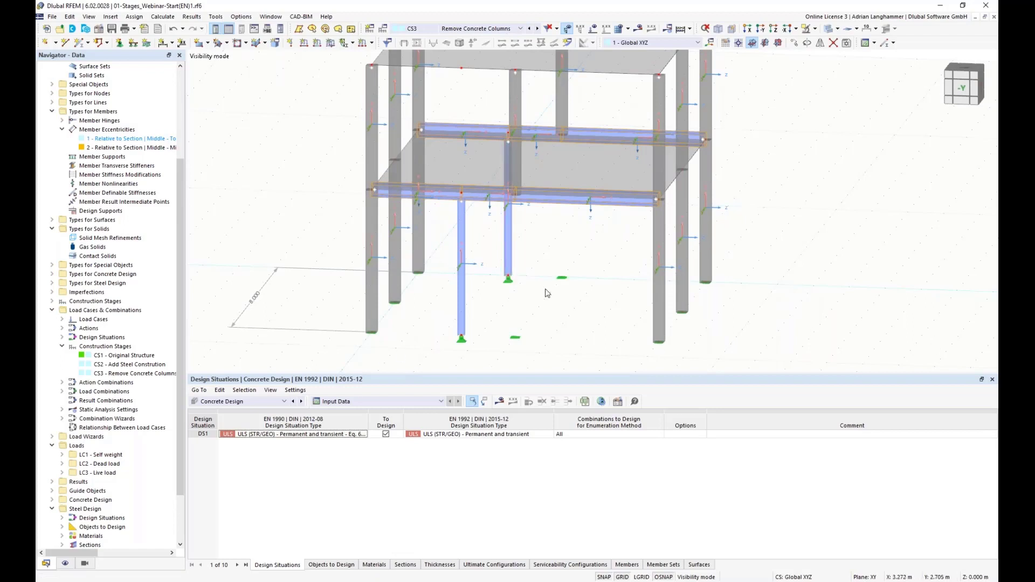
Step: Switch the tables to Steel Design and request its results, declining to start the calculation
{"action": "left_click", "coordinate": [260, 402]}
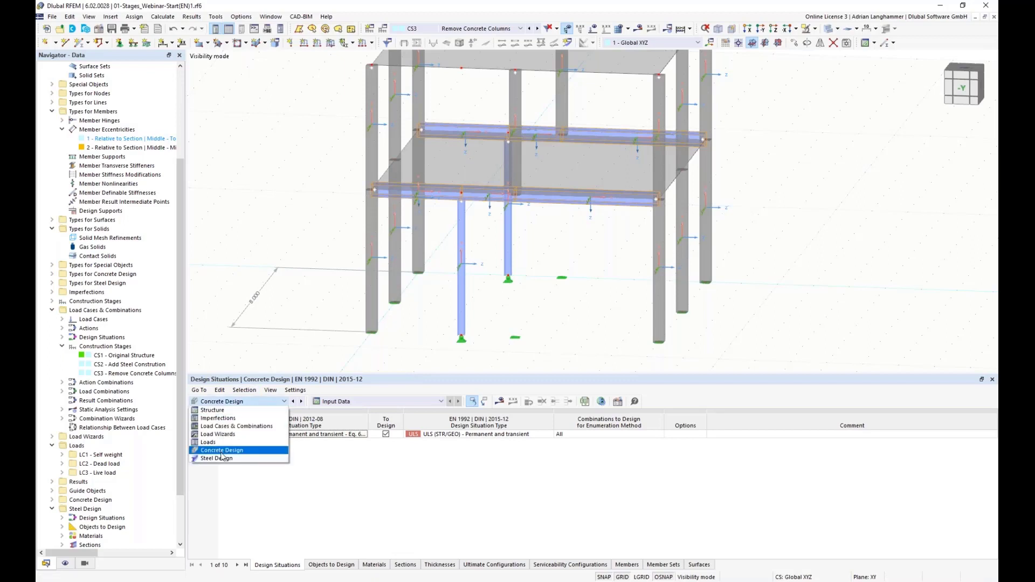
{"action": "left_click", "coordinate": [222, 458]}
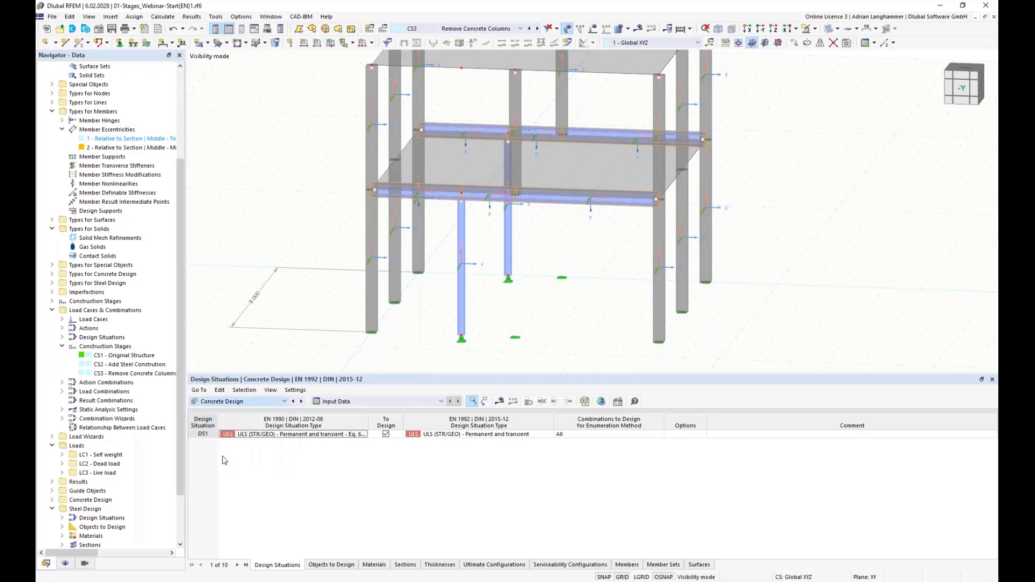
{"action": "left_click", "coordinate": [501, 404]}
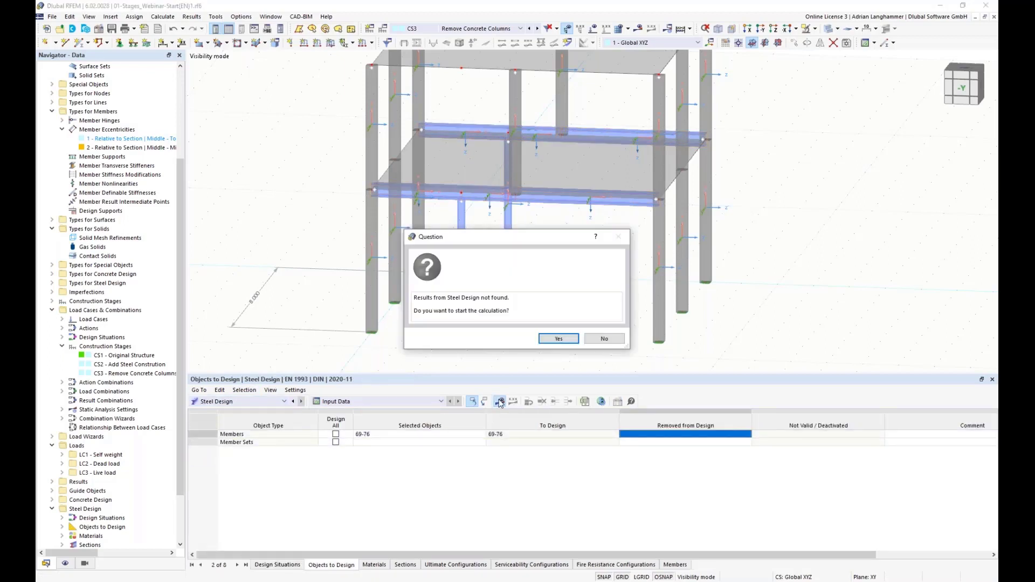
{"action": "left_click", "coordinate": [605, 338]}
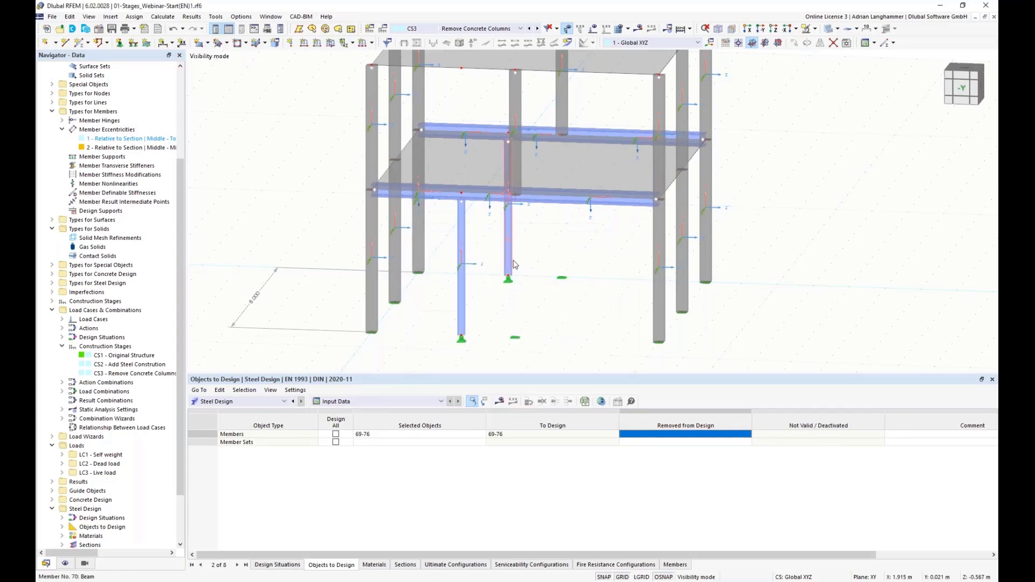
Step: Delete line hinge 1 from the line types and confirm its removal
{"action": "middle_click_drag", "start_coordinate": [572, 318], "coordinate": [477, 302], "text": "ctrl"}
{"action": "scroll", "coordinate": [409, 214], "scroll_direction": "up", "scroll_amount": 3}
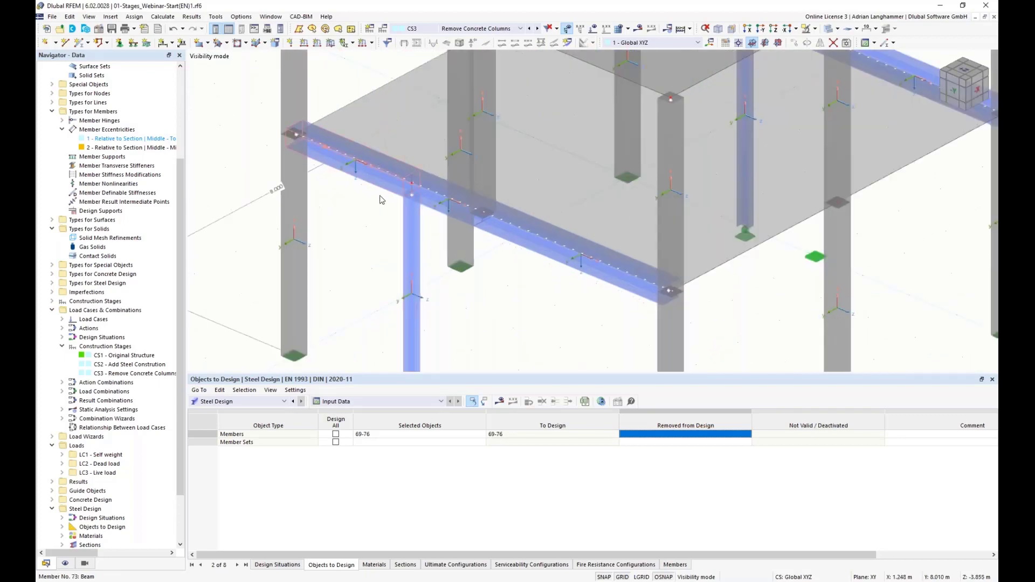
{"action": "middle_click_drag", "start_coordinate": [378, 219], "coordinate": [407, 224]}
{"action": "middle_click_drag", "start_coordinate": [695, 291], "coordinate": [708, 292], "text": "ctrl"}
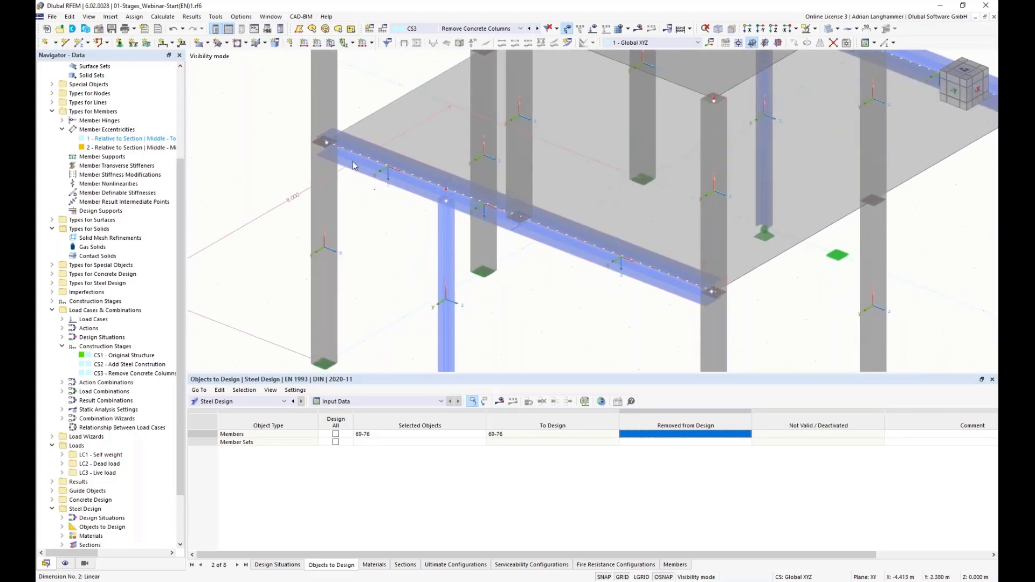
{"action": "middle_click_drag", "start_coordinate": [372, 180], "coordinate": [694, 223], "text": "ctrl"}
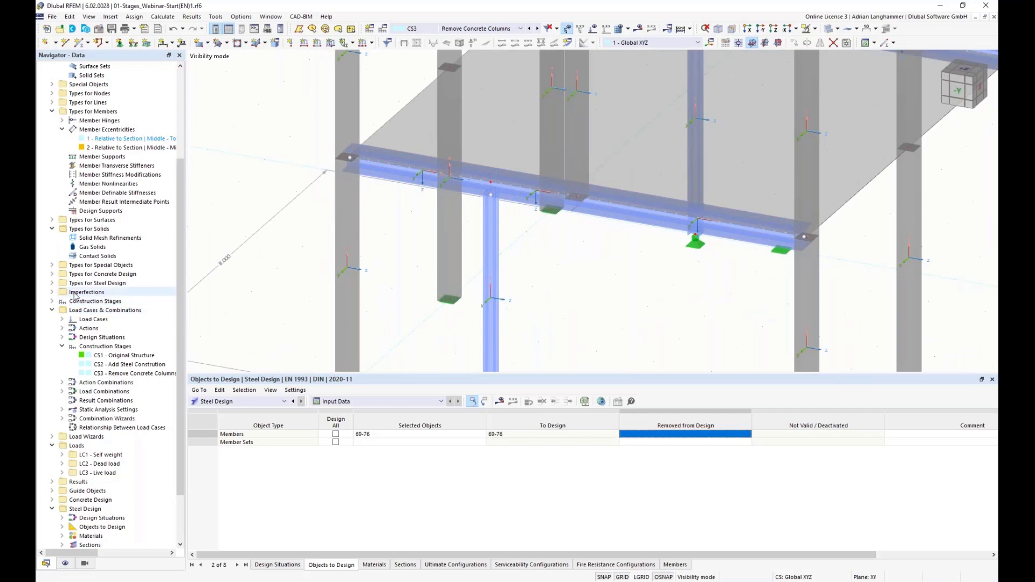
{"action": "scroll", "coordinate": [50, 261], "scroll_direction": "up", "scroll_amount": 3}
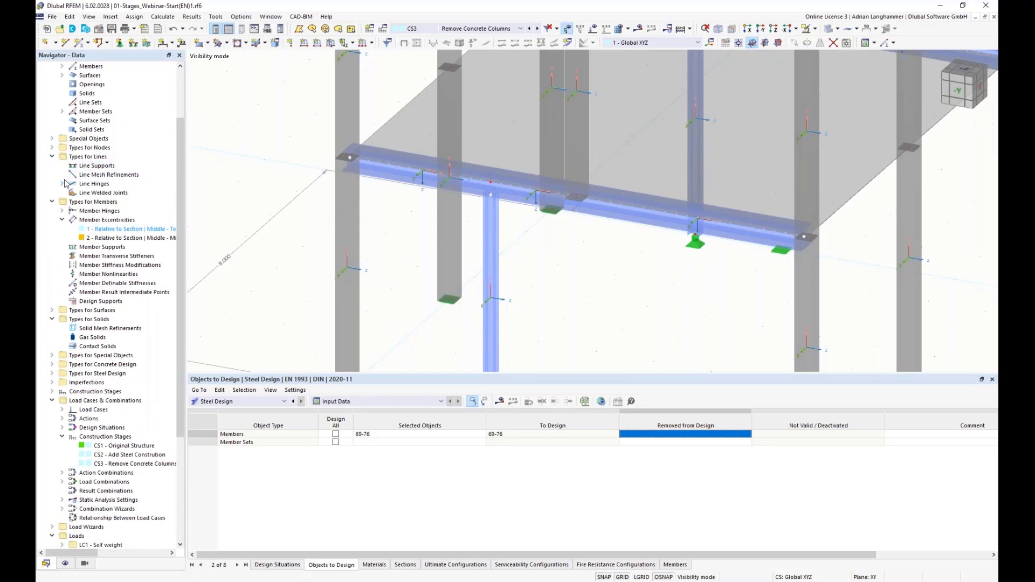
{"action": "left_click", "coordinate": [62, 184]}
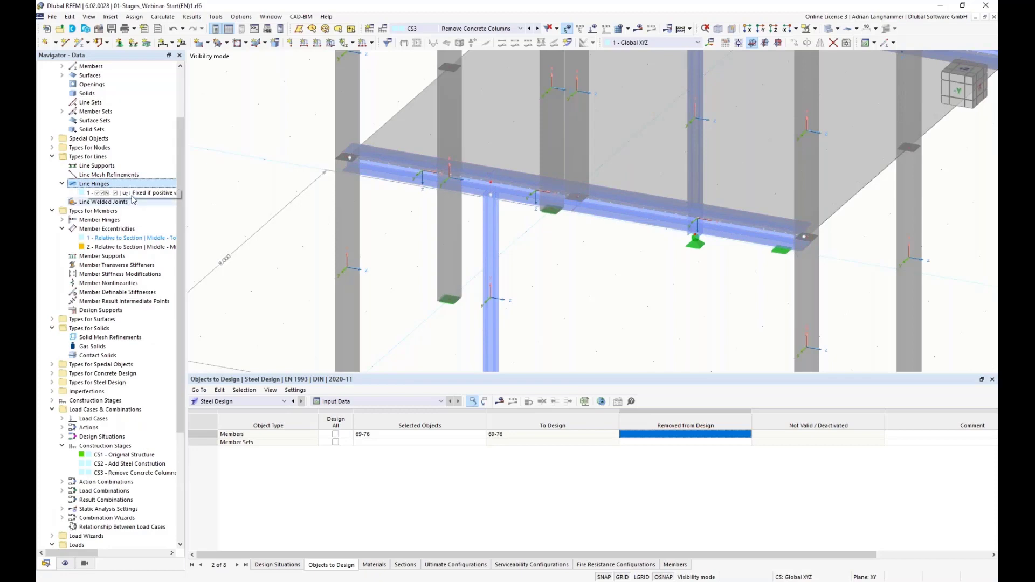
{"action": "left_click", "coordinate": [135, 196]}
{"action": "key", "text": "Delete"}
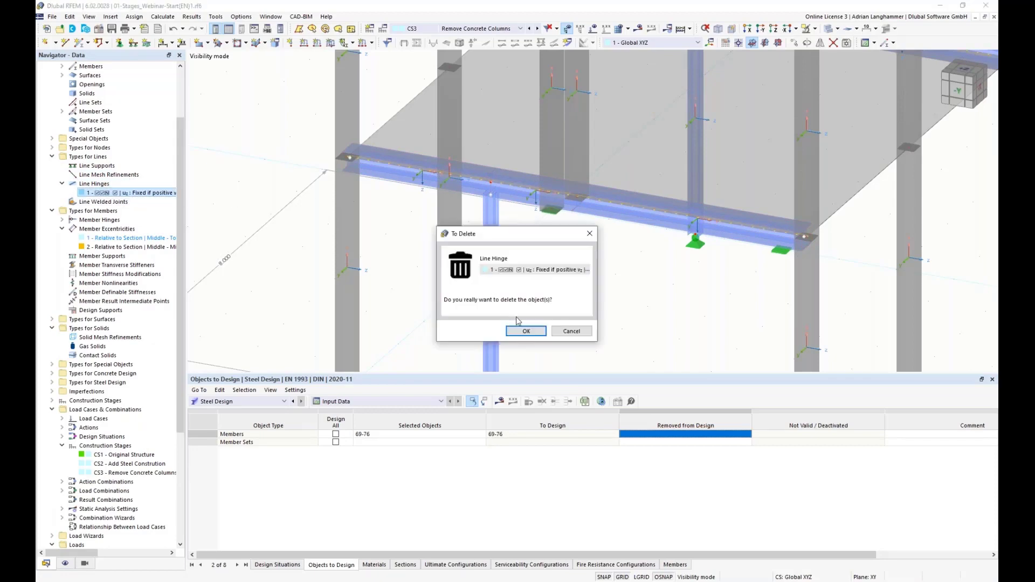
{"action": "left_click", "coordinate": [530, 330]}
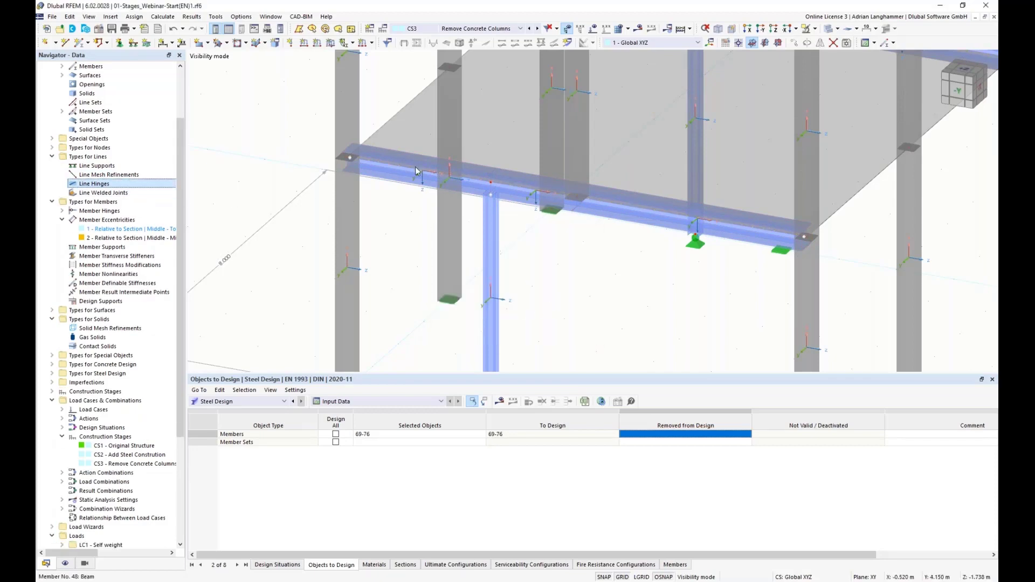
Step: Request the Steel Design results and start the calculation
{"action": "middle_click_drag", "start_coordinate": [562, 295], "coordinate": [566, 270]}
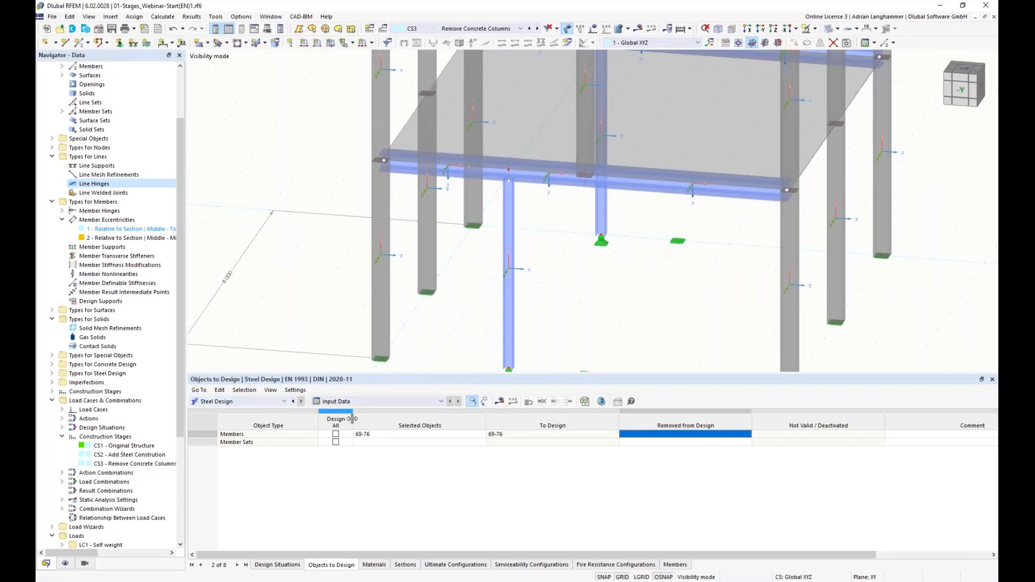
{"action": "left_click", "coordinate": [505, 402]}
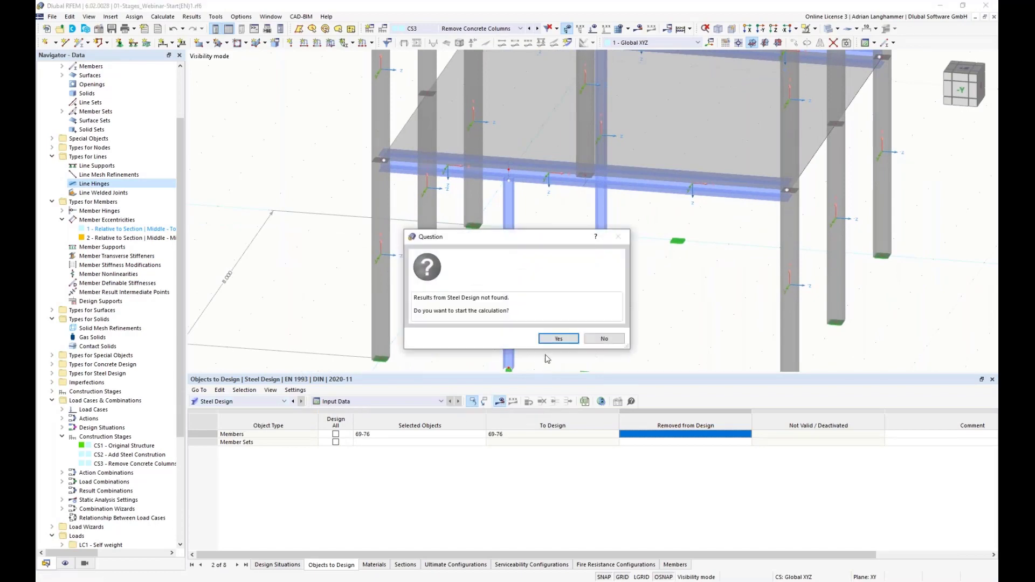
{"action": "left_click", "coordinate": [557, 337]}
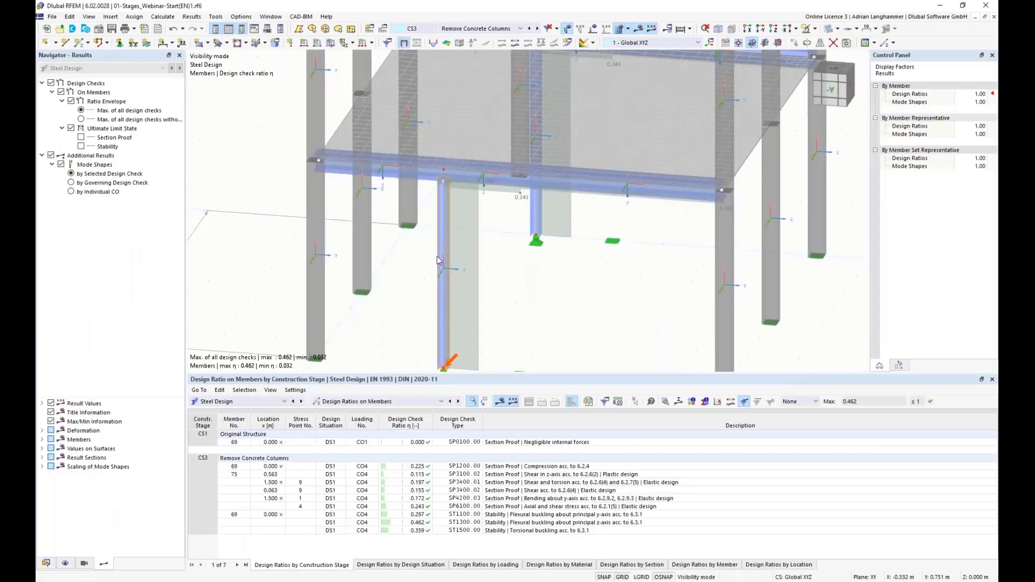
Step: Examine the steel design check ratios on the girders and steel columns from several sides
{"action": "middle_click_drag", "start_coordinate": [533, 290], "coordinate": [420, 153], "text": "ctrl"}
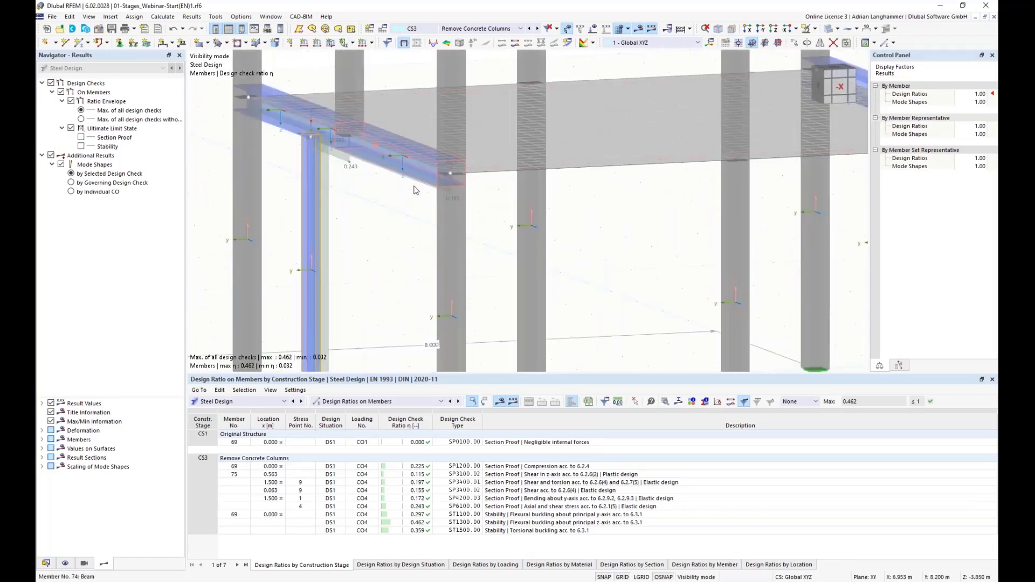
{"action": "scroll", "coordinate": [443, 166], "scroll_direction": "up", "scroll_amount": 1}
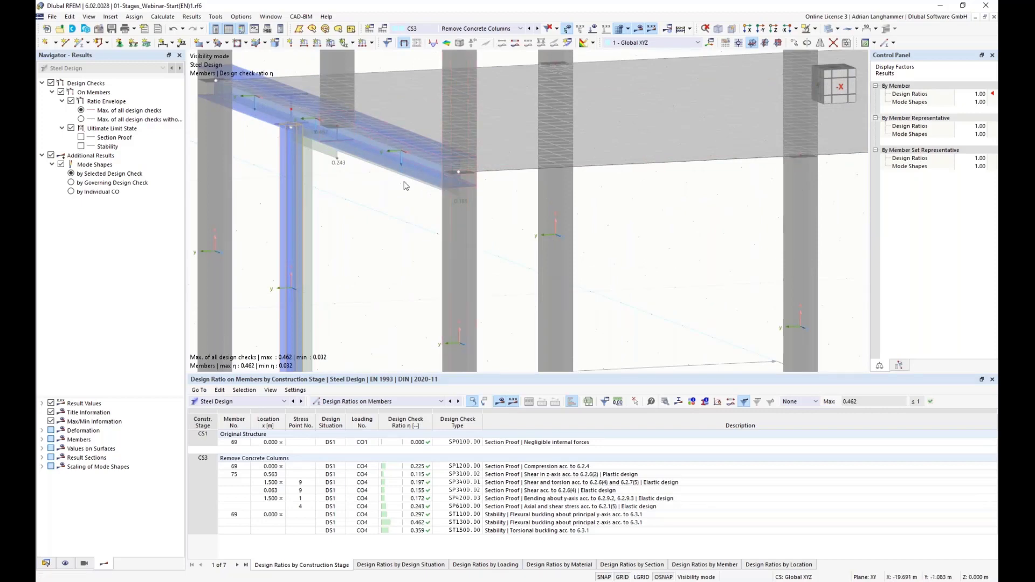
{"action": "middle_click_drag", "start_coordinate": [345, 237], "coordinate": [452, 254], "text": "ctrl"}
{"action": "middle_click_drag", "start_coordinate": [307, 164], "coordinate": [542, 232], "text": "ctrl"}
{"action": "scroll", "coordinate": [459, 237], "scroll_direction": "down", "scroll_amount": 2}
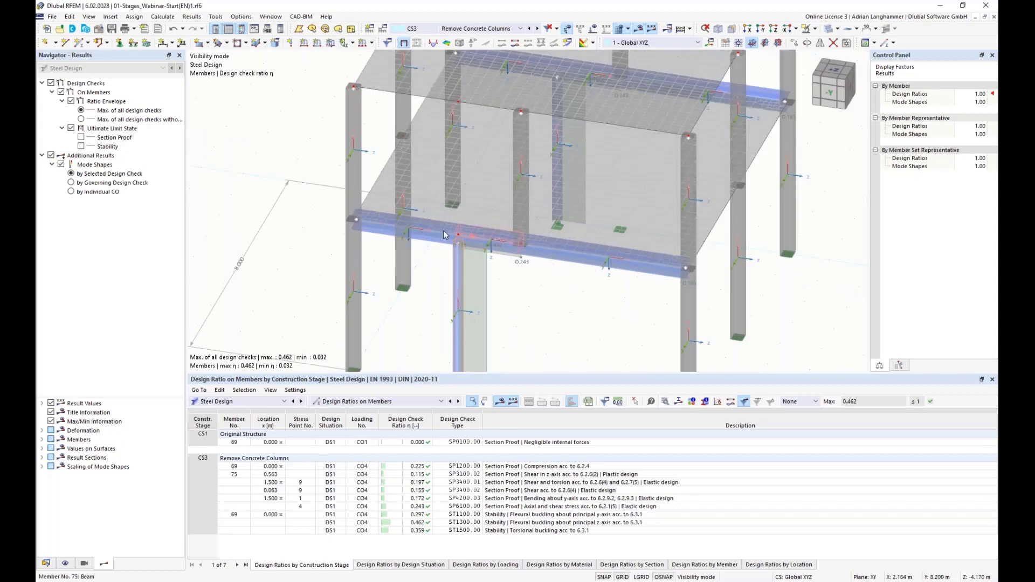
{"action": "middle_click_drag", "start_coordinate": [414, 242], "coordinate": [483, 200], "text": "ctrl"}
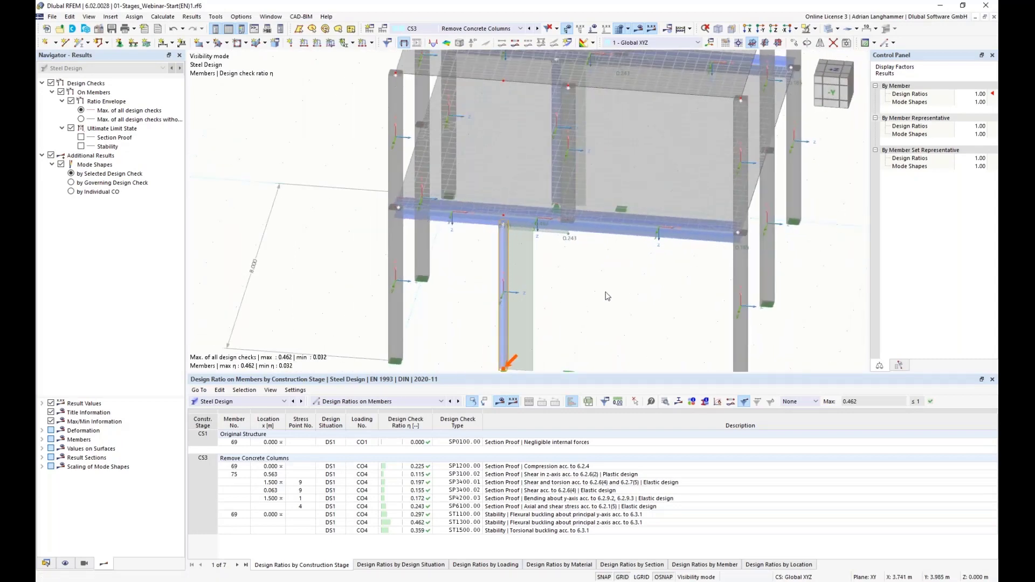
{"action": "middle_click_drag", "start_coordinate": [599, 275], "coordinate": [557, 260]}
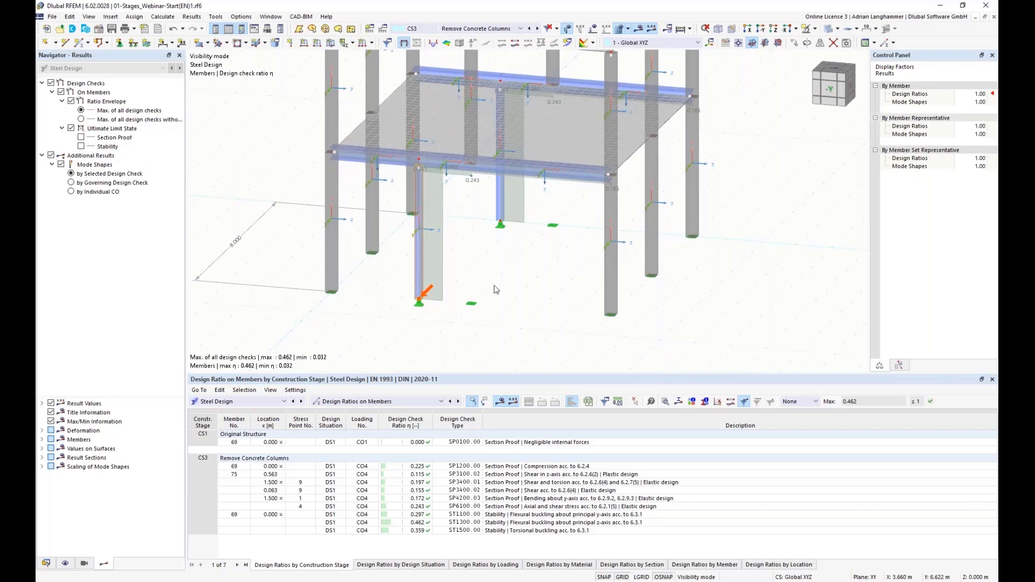
Step: Switch the tables to Concrete Design, request its results and start the calculation
{"action": "left_click", "coordinate": [243, 402]}
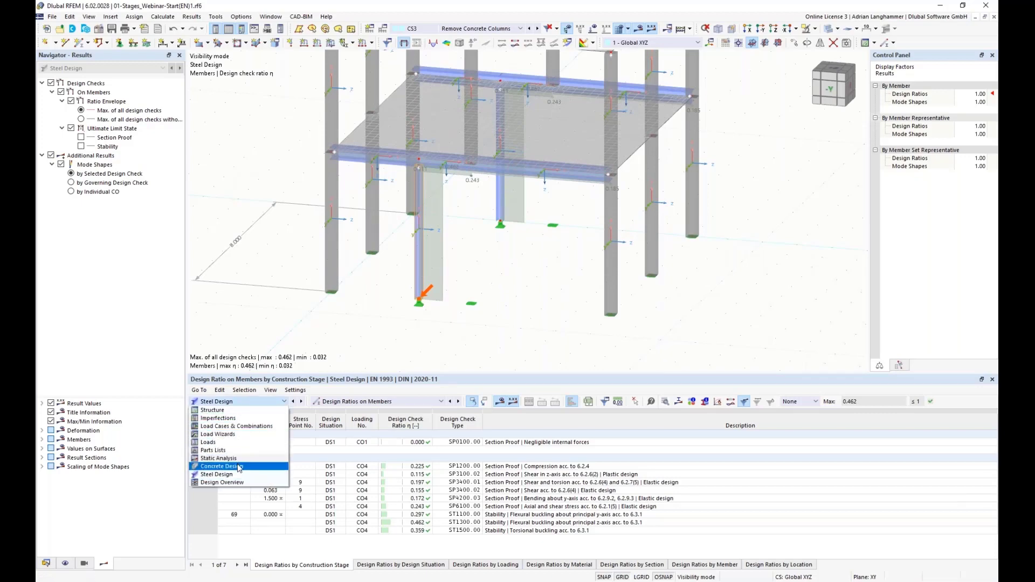
{"action": "left_click", "coordinate": [221, 466]}
{"action": "left_click", "coordinate": [499, 403]}
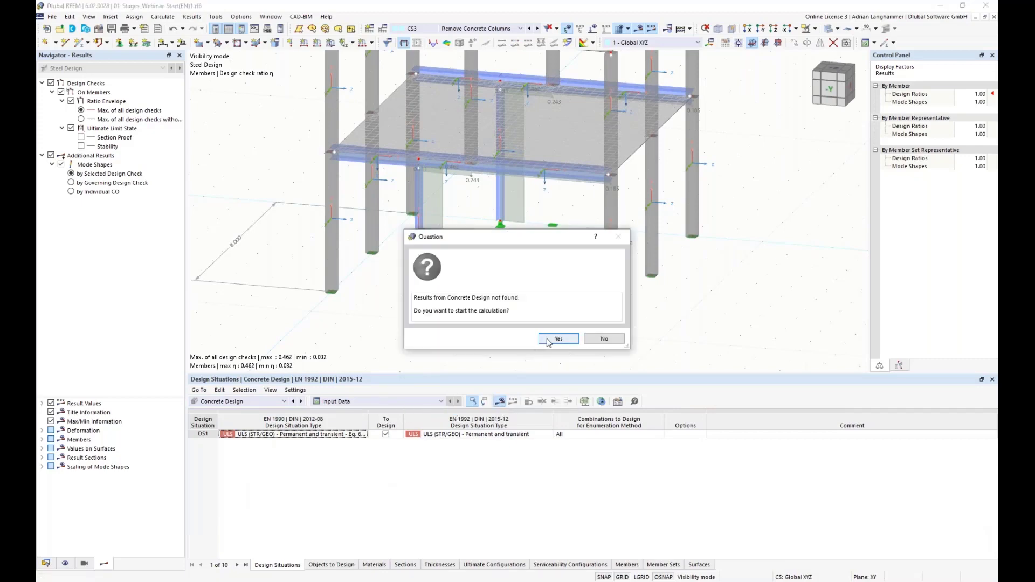
{"action": "left_click", "coordinate": [559, 340]}
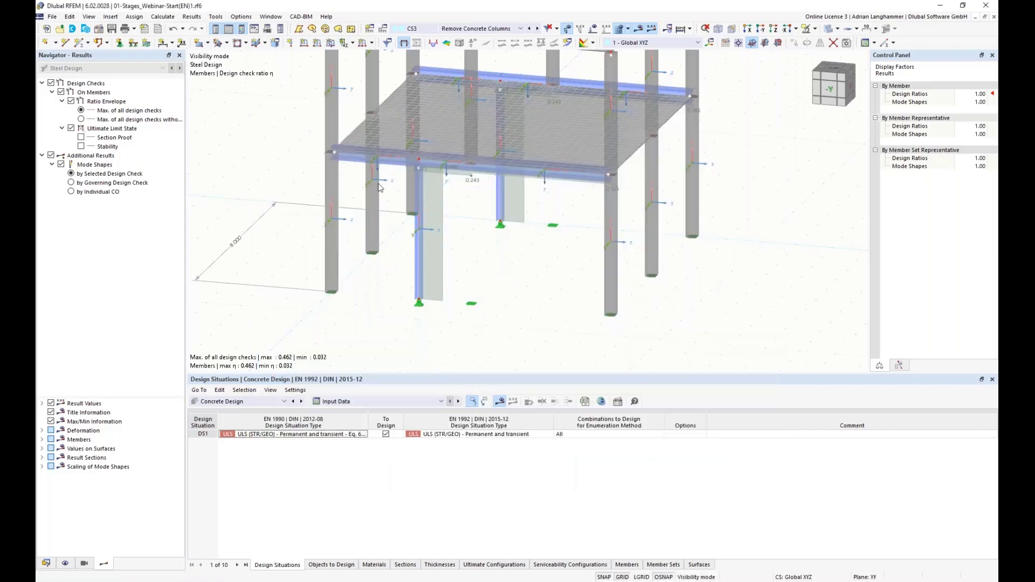
Step: Compare the not covered top reinforcement of the slabs between CS1 Original Structure and CS3 Remove Concrete Columns
{"action": "middle_click_drag", "start_coordinate": [287, 187], "coordinate": [294, 199]}
{"action": "left_click", "coordinate": [490, 29]}
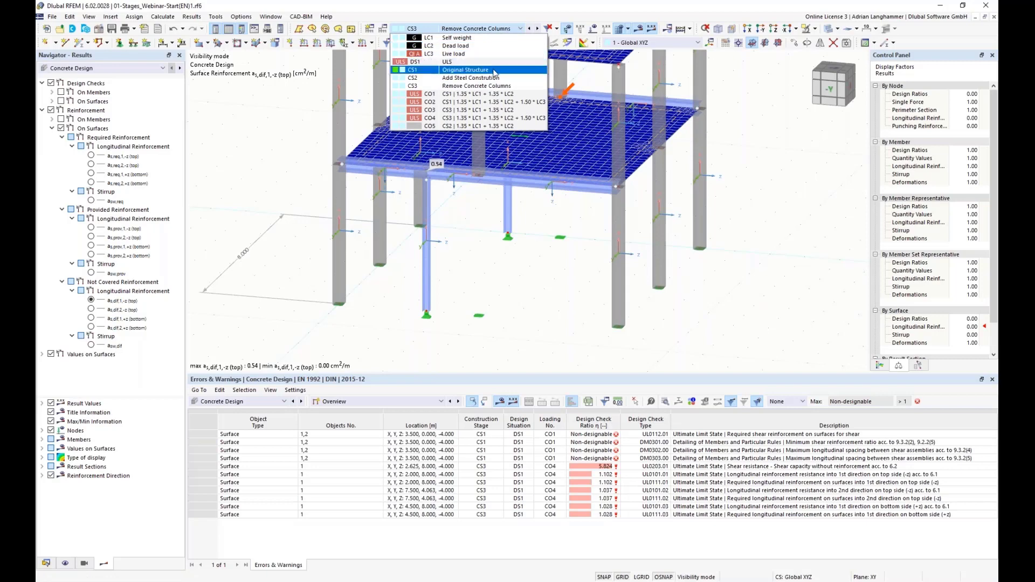
{"action": "left_click", "coordinate": [493, 71]}
{"action": "middle_click_drag", "start_coordinate": [497, 229], "coordinate": [486, 248]}
{"action": "left_click", "coordinate": [490, 28]}
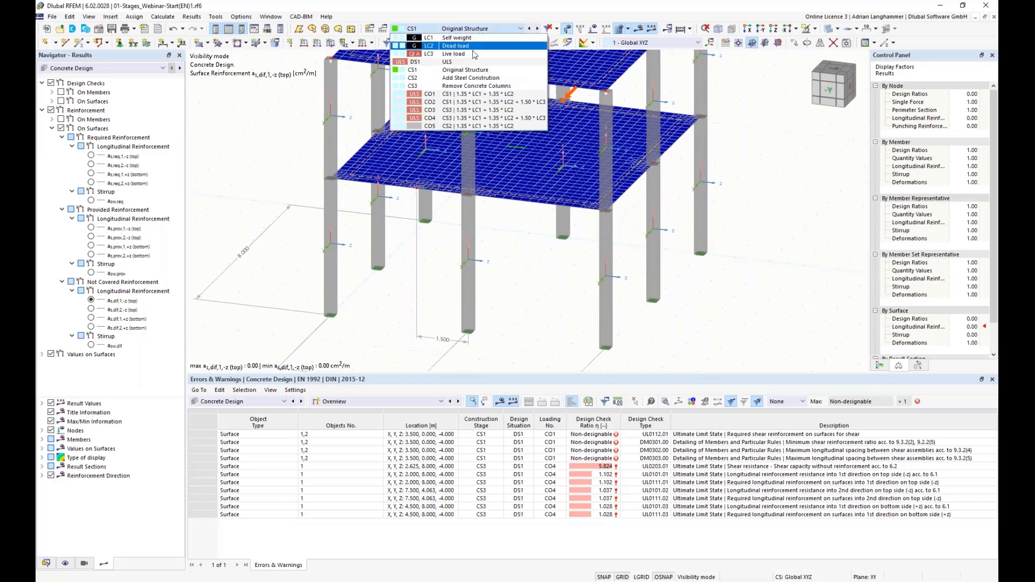
{"action": "left_click", "coordinate": [460, 87]}
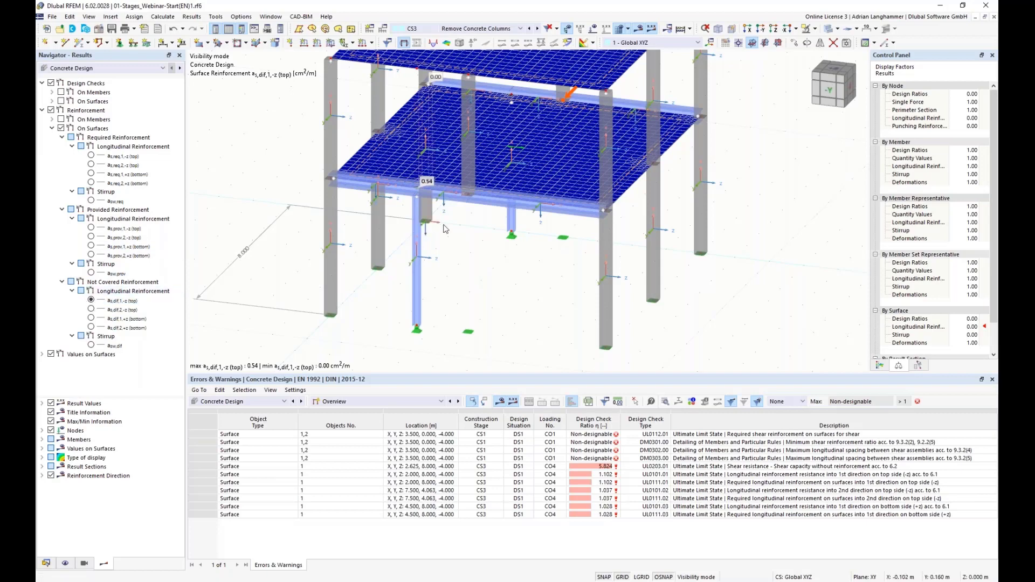
Step: Examine the not covered top reinforcement in direction 1 where the lower slab meets the front girder above the steel column
{"action": "middle_click_drag", "start_coordinate": [471, 236], "coordinate": [508, 270]}
{"action": "scroll", "coordinate": [452, 222], "scroll_direction": "up", "scroll_amount": 3}
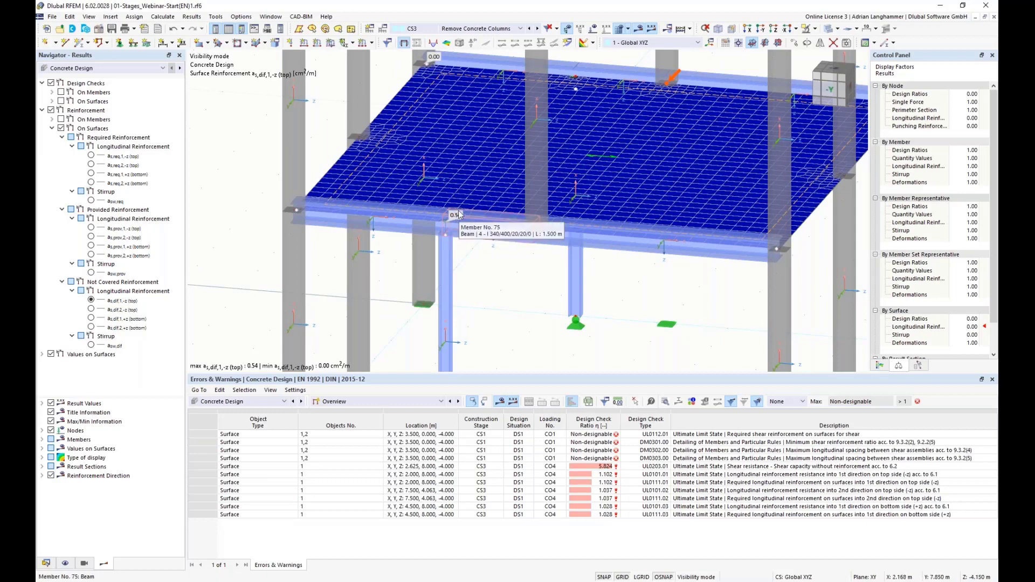
{"action": "scroll", "coordinate": [459, 215], "scroll_direction": "up", "scroll_amount": 2}
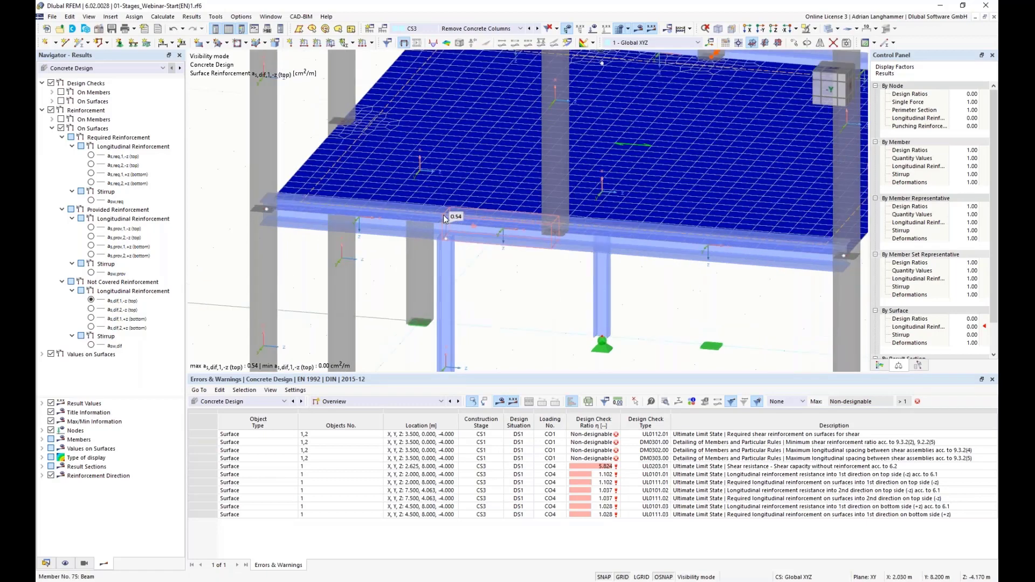
{"action": "middle_click_drag", "start_coordinate": [472, 224], "coordinate": [481, 254], "text": "ctrl"}
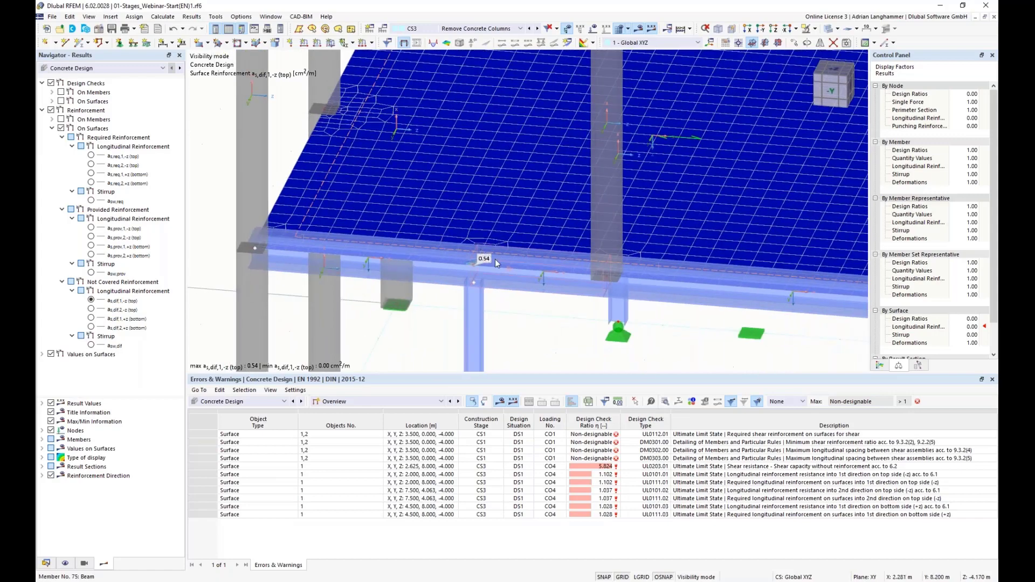
{"action": "scroll", "coordinate": [471, 242], "scroll_direction": "down", "scroll_amount": 2}
{"action": "mouse_move", "coordinate": [472, 243]}
{"action": "middle_mouse_down"}
{"action": "mouse_move", "coordinate": [460, 264]}
{"action": "mouse_move", "coordinate": [461, 249]}
{"action": "middle_mouse_up"}
Step: Display the slabs' not covered reinforcement for direction 2 top (-z), followed by direction 1 bottom (+z)
{"action": "left_click", "coordinate": [91, 309]}
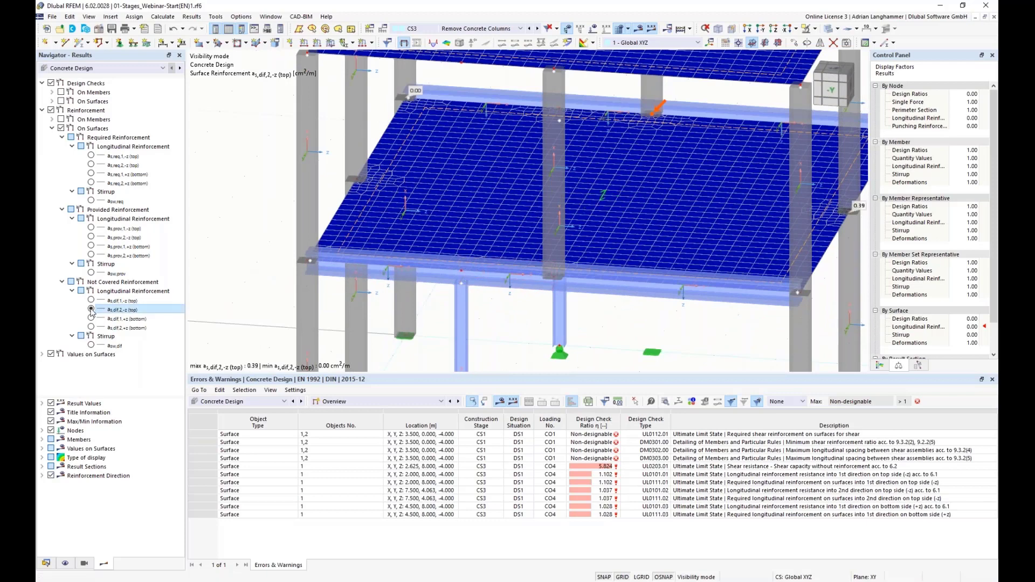
{"action": "middle_click_drag", "start_coordinate": [839, 227], "coordinate": [766, 226]}
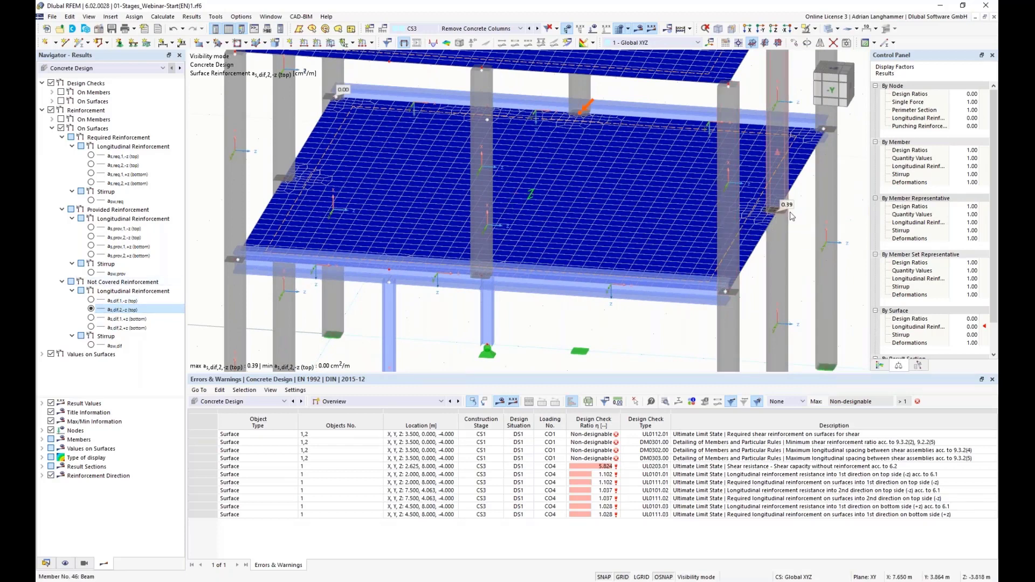
{"action": "left_click", "coordinate": [93, 319]}
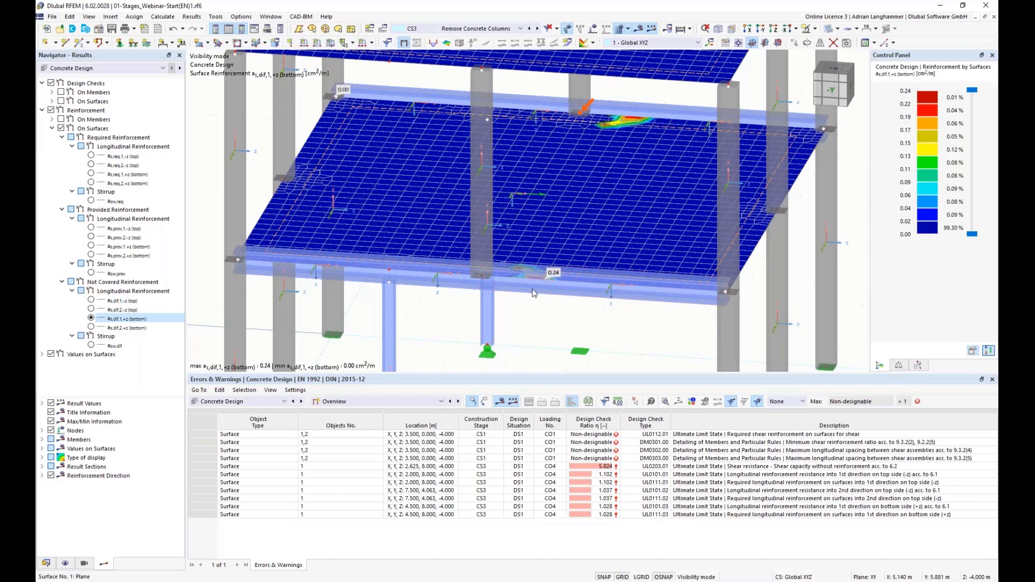
{"action": "middle_click_drag", "start_coordinate": [534, 316], "coordinate": [529, 265], "text": "ctrl"}
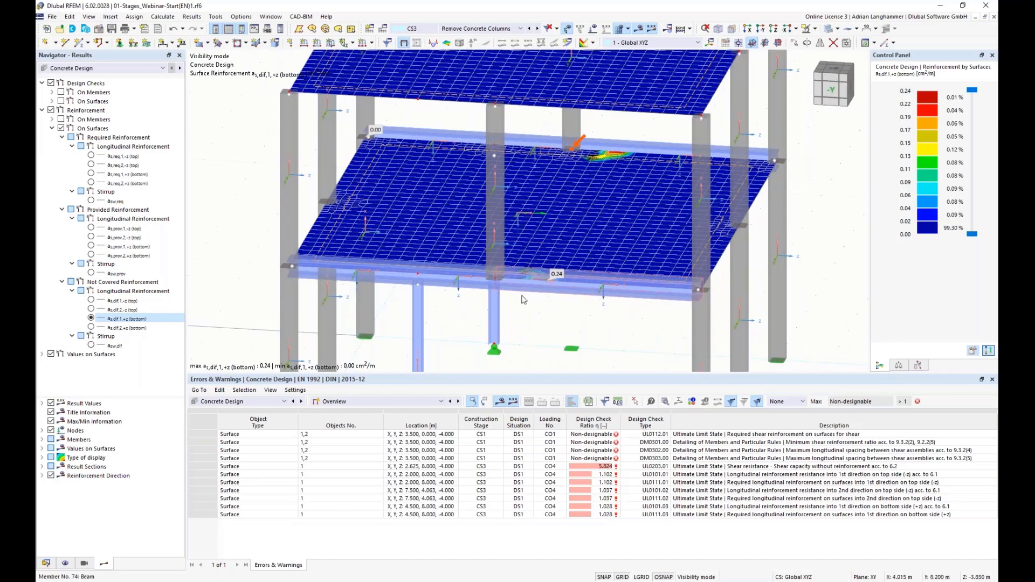
Step: Enlarge the model view by shrinking the results table and examine the not covered bottom reinforcement across the whole structure
{"action": "scroll", "coordinate": [530, 266], "scroll_direction": "down", "scroll_amount": 2}
{"action": "middle_click_drag", "start_coordinate": [444, 265], "coordinate": [440, 226]}
{"action": "scroll", "coordinate": [440, 226], "scroll_direction": "down", "scroll_amount": 1}
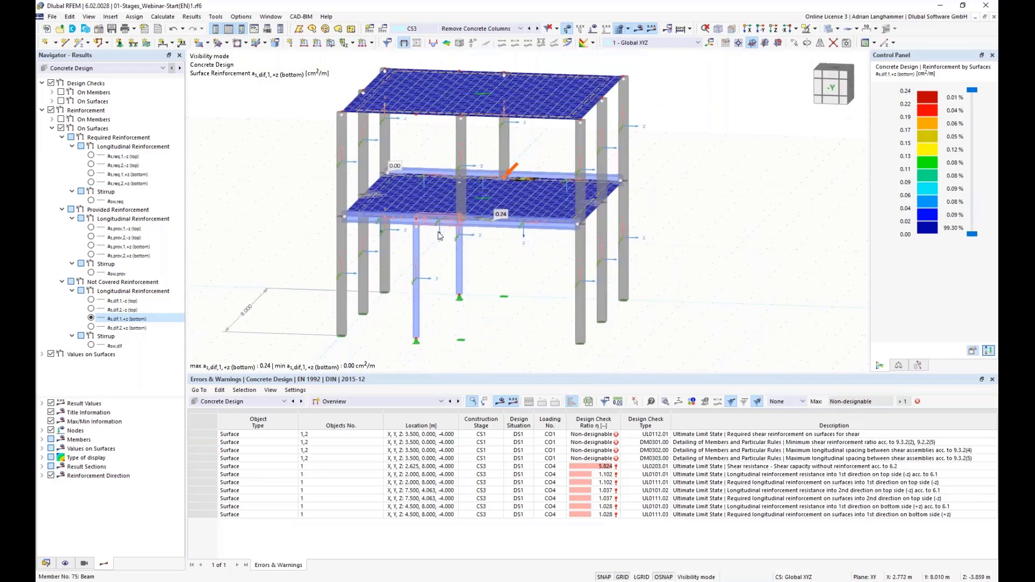
{"action": "middle_click_drag", "start_coordinate": [488, 275], "coordinate": [503, 317], "text": "ctrl"}
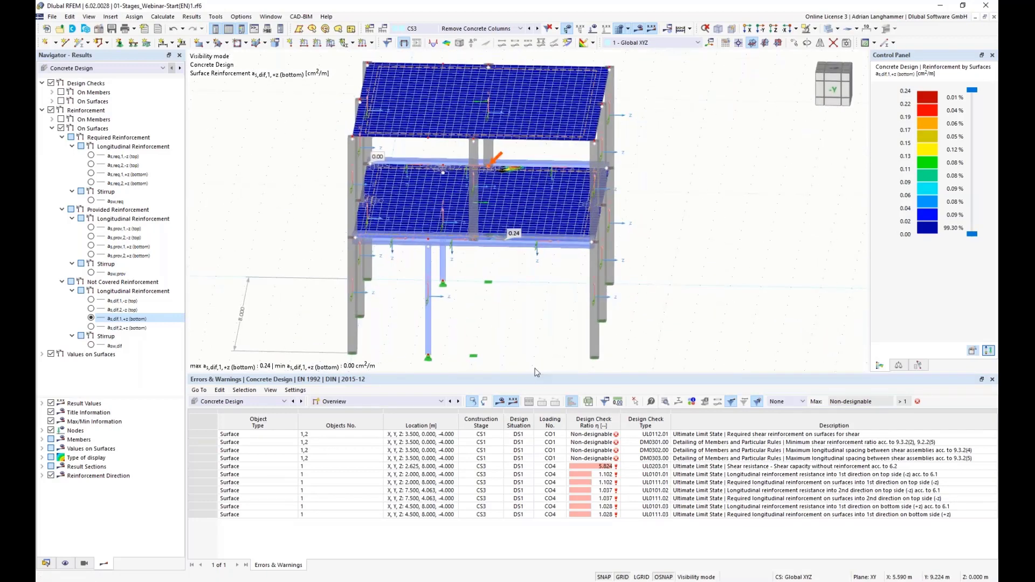
{"action": "left_click_drag", "start_coordinate": [538, 373], "coordinate": [539, 398]}
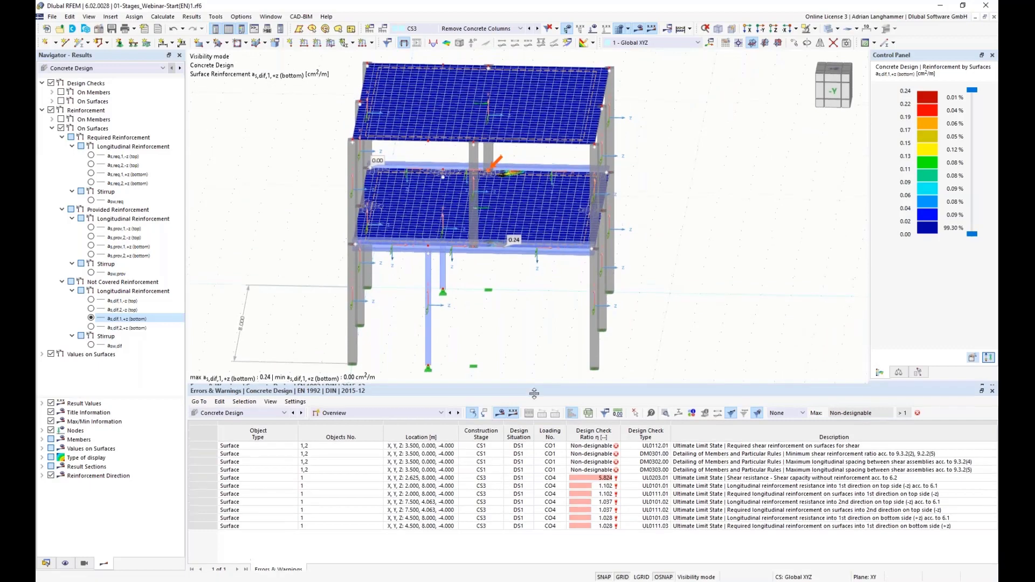
{"action": "middle_click_drag", "start_coordinate": [521, 347], "coordinate": [531, 347], "text": "ctrl"}
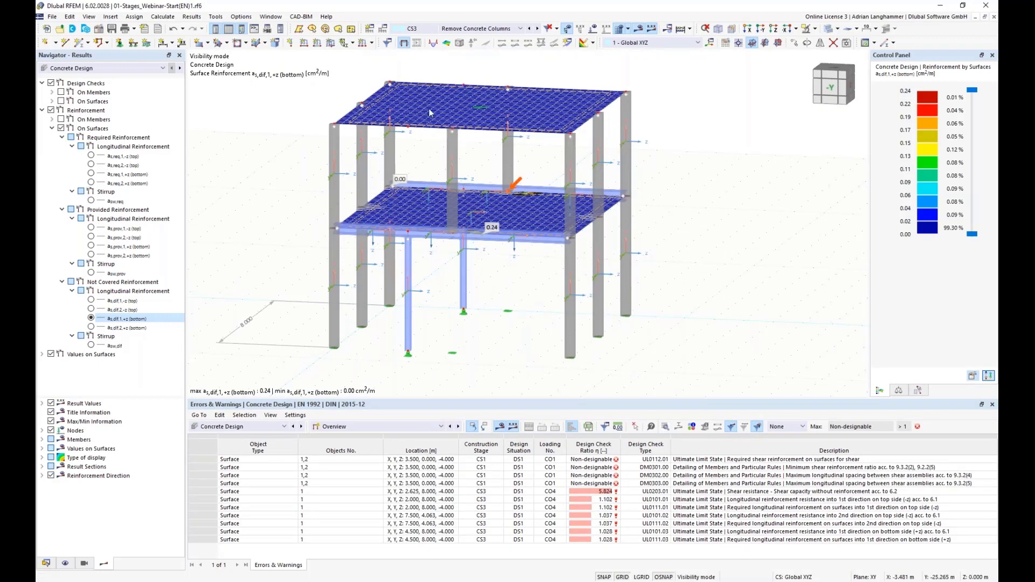
{"action": "middle_click_drag", "start_coordinate": [526, 269], "coordinate": [529, 268], "text": "ctrl"}
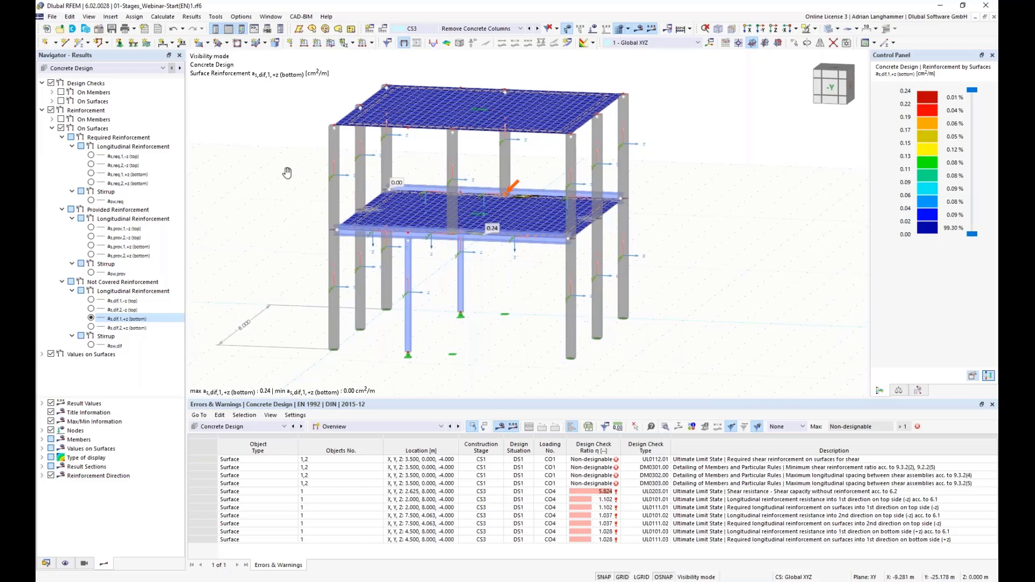
{"action": "middle_click_drag", "start_coordinate": [286, 171], "coordinate": [263, 163]}
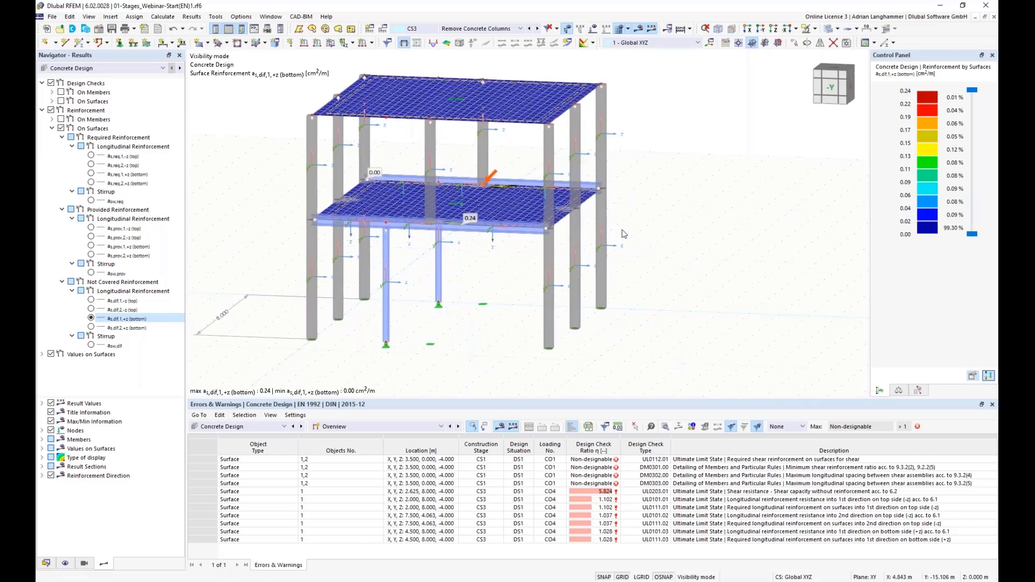
{"action": "middle_click_drag", "start_coordinate": [485, 268], "coordinate": [490, 267], "text": "ctrl"}
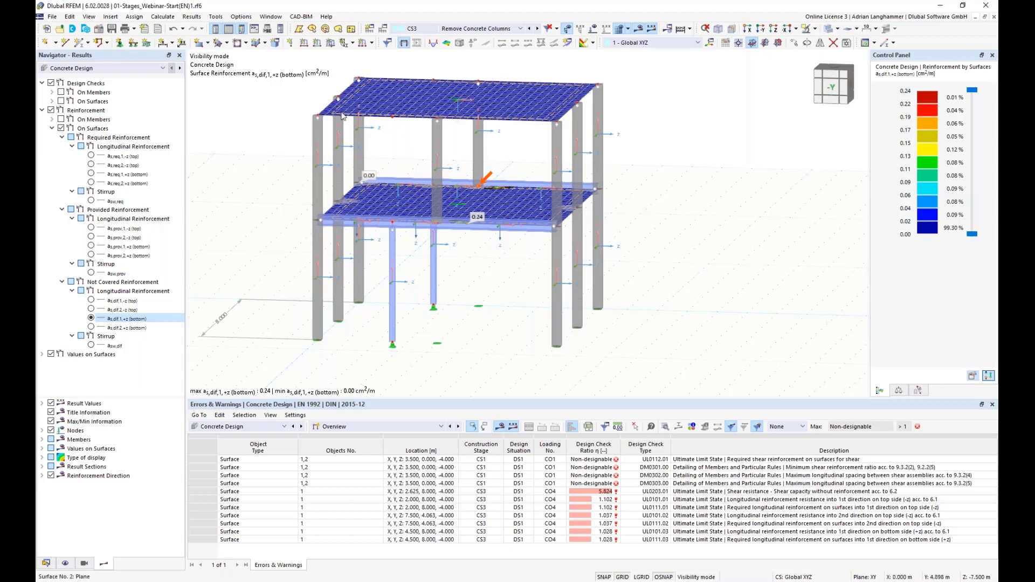
{"action": "middle_click_drag", "start_coordinate": [399, 149], "coordinate": [393, 157]}
{"action": "scroll", "coordinate": [405, 163], "scroll_direction": "up", "scroll_amount": 2}
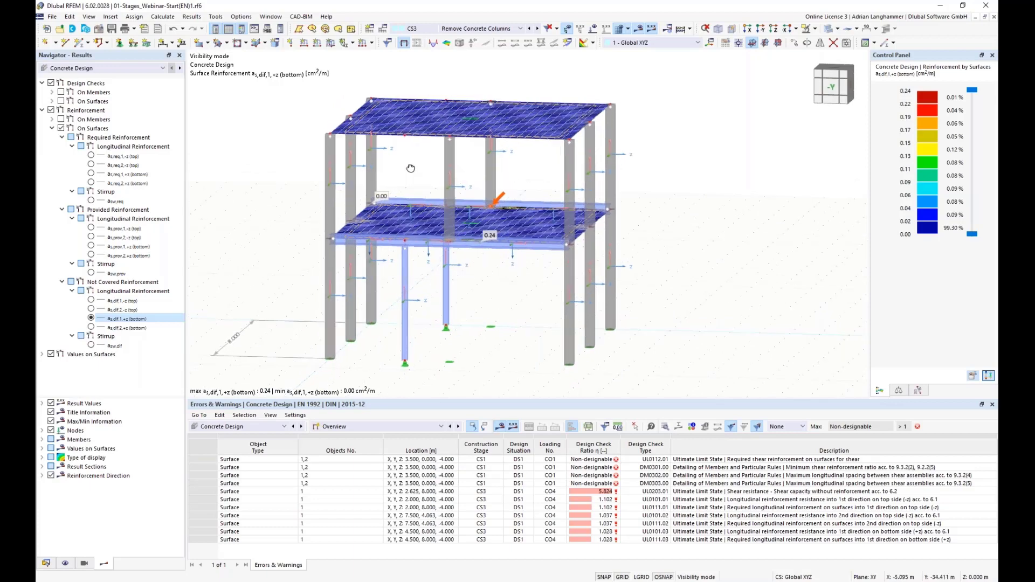
{"action": "scroll", "coordinate": [411, 171], "scroll_direction": "down", "scroll_amount": 1}
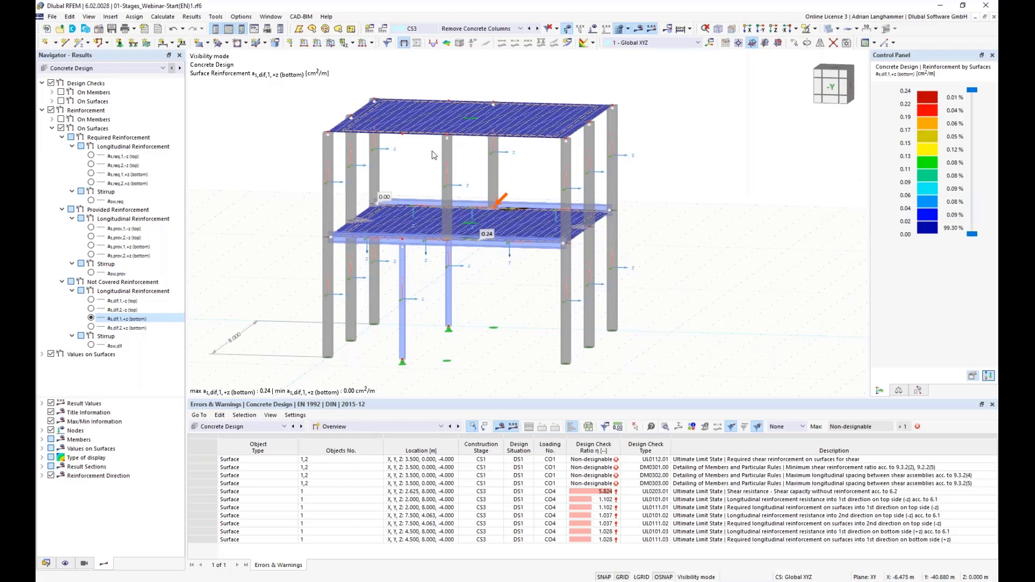
{"action": "scroll", "coordinate": [434, 175], "scroll_direction": "down", "scroll_amount": 3}
{"action": "middle_click_drag", "start_coordinate": [413, 176], "coordinate": [442, 266]}
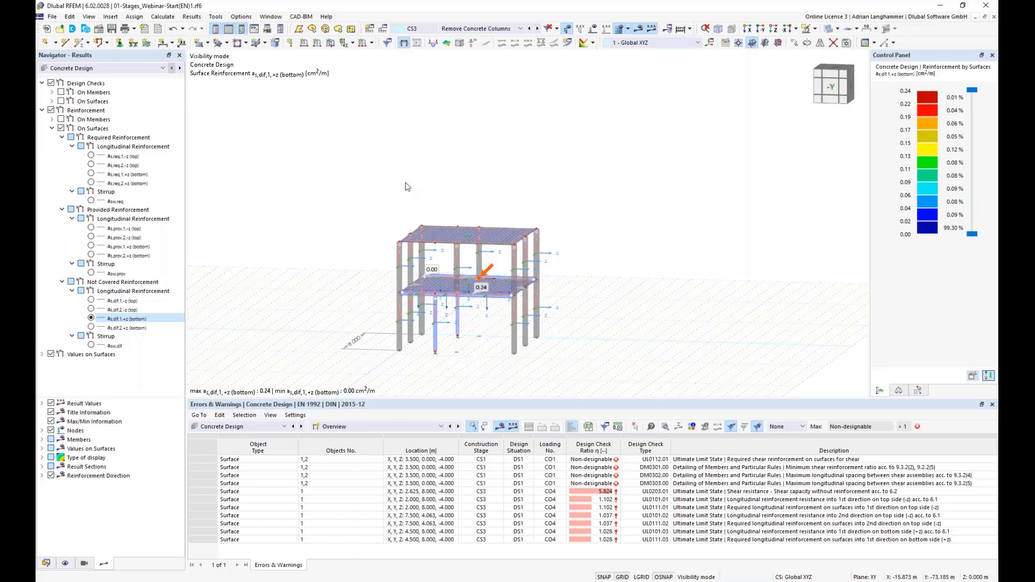
{"action": "middle_click_drag", "start_coordinate": [422, 151], "coordinate": [440, 176]}
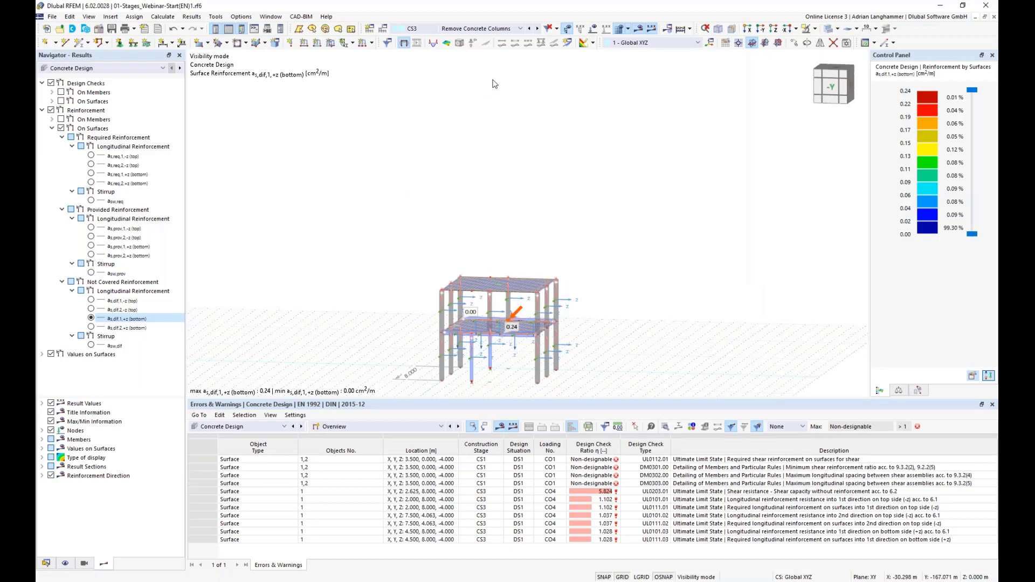
{"action": "middle_click_drag", "start_coordinate": [492, 97], "coordinate": [485, 105], "text": "ctrl"}
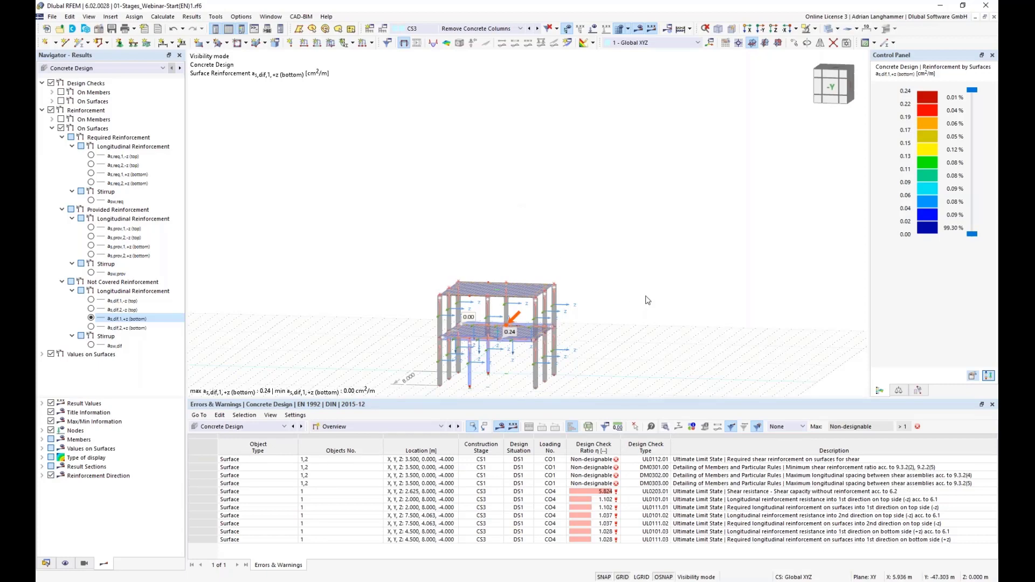
{"action": "middle_click_drag", "start_coordinate": [648, 300], "coordinate": [598, 329], "text": "ctrl"}
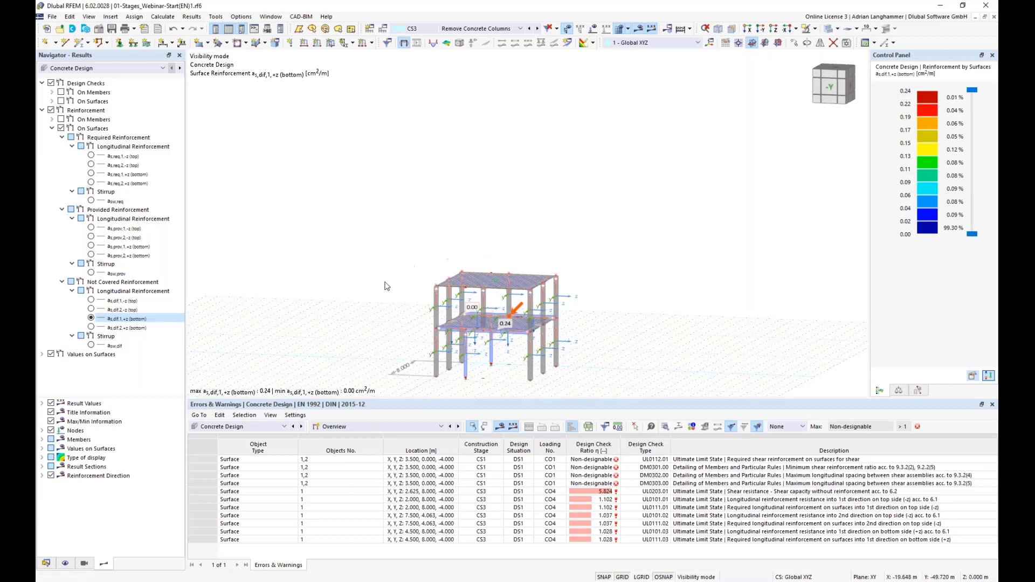
{"action": "middle_click_drag", "start_coordinate": [303, 298], "coordinate": [369, 291]}
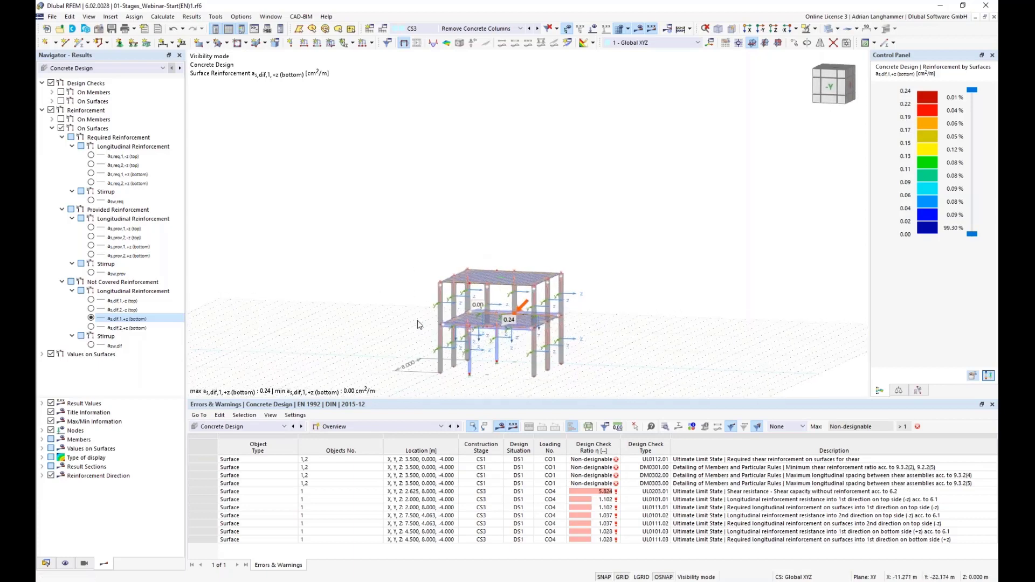
{"action": "mouse_move", "coordinate": [417, 321]}
{"action": "middle_mouse_down", "text": "ctrl"}
{"action": "mouse_move", "coordinate": [398, 323]}
{"action": "mouse_move", "coordinate": [408, 321]}
{"action": "middle_mouse_up", "text": "ctrl"}
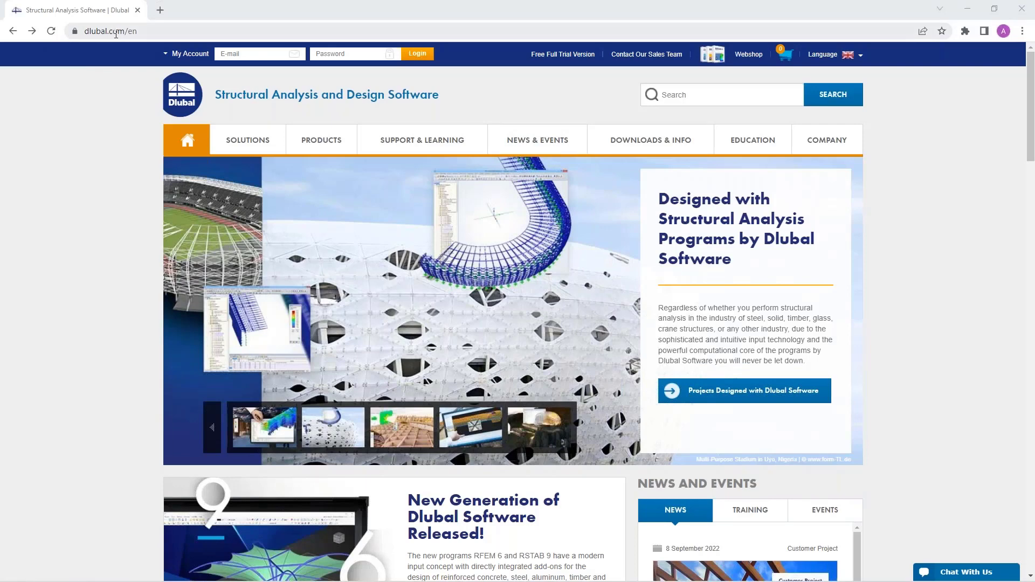
Step: Switch to the browser showing the Dlubal website and open its Webinars overview down to the webinar search filters
{"action": "mouse_move", "coordinate": [539, 144]}
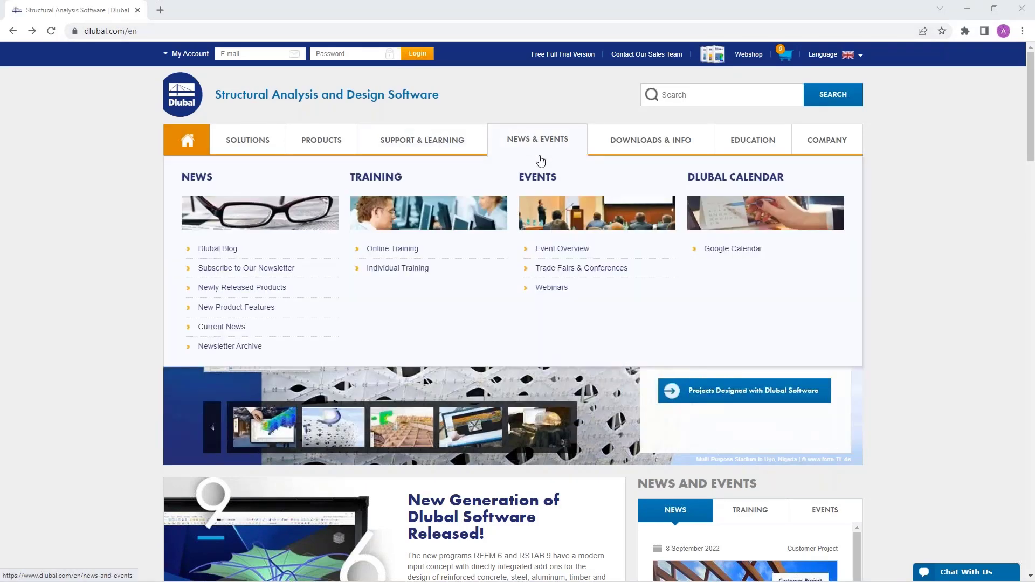
{"action": "left_click", "coordinate": [552, 287]}
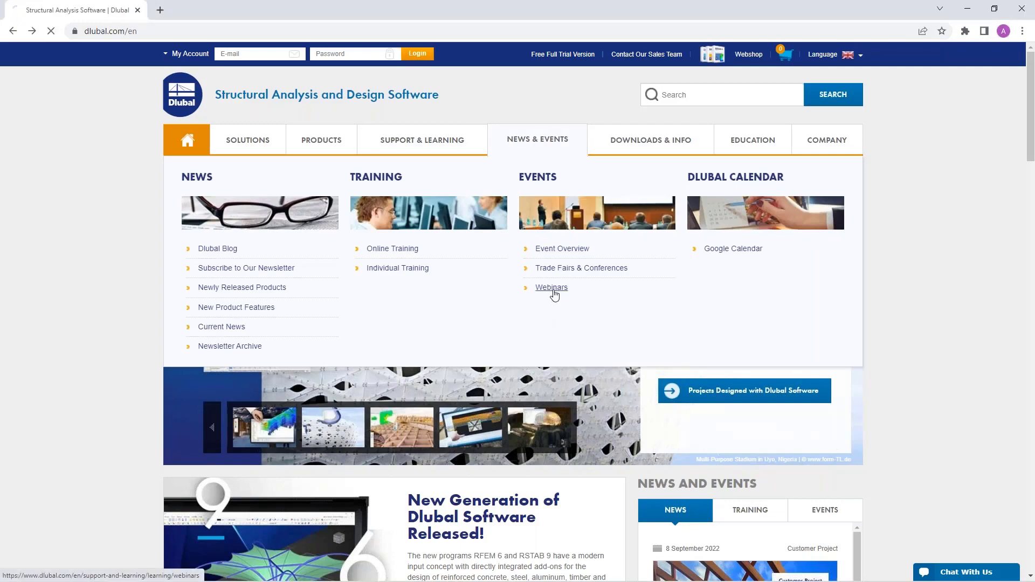
{"action": "scroll", "coordinate": [561, 317], "scroll_direction": "down", "scroll_amount": 1}
{"action": "scroll", "coordinate": [561, 316], "scroll_direction": "down", "scroll_amount": 7}
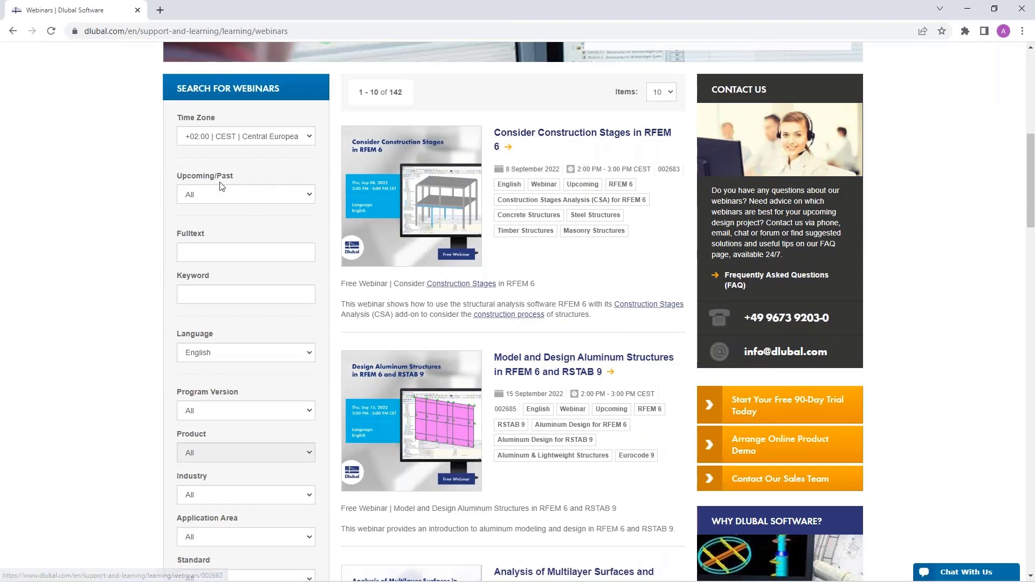
Step: Search the English webinars by full text for "stages" and look through the matching entries
{"action": "left_click", "coordinate": [215, 249]}
{"action": "type", "text": "stages"}
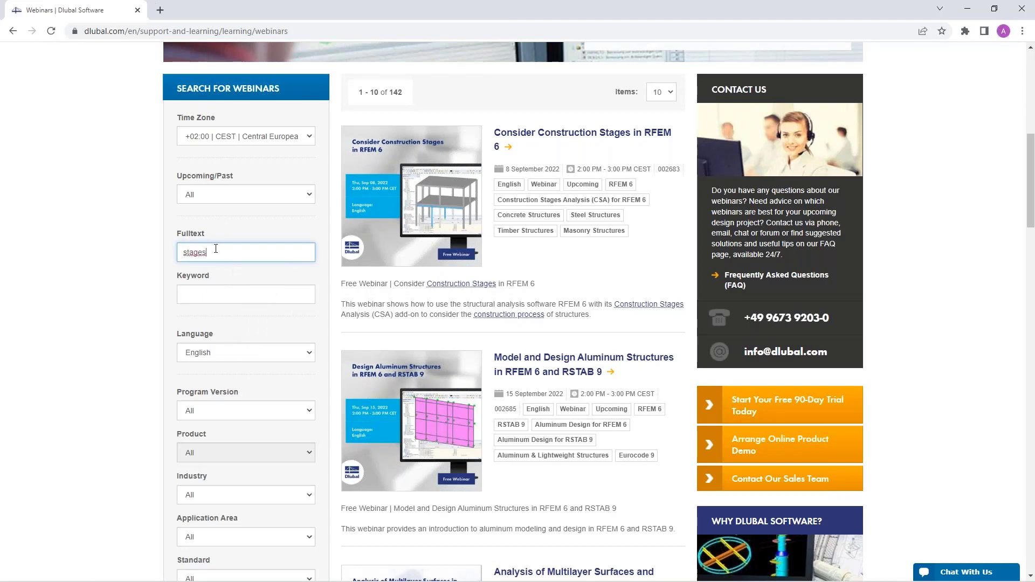
{"action": "key", "text": "Return"}
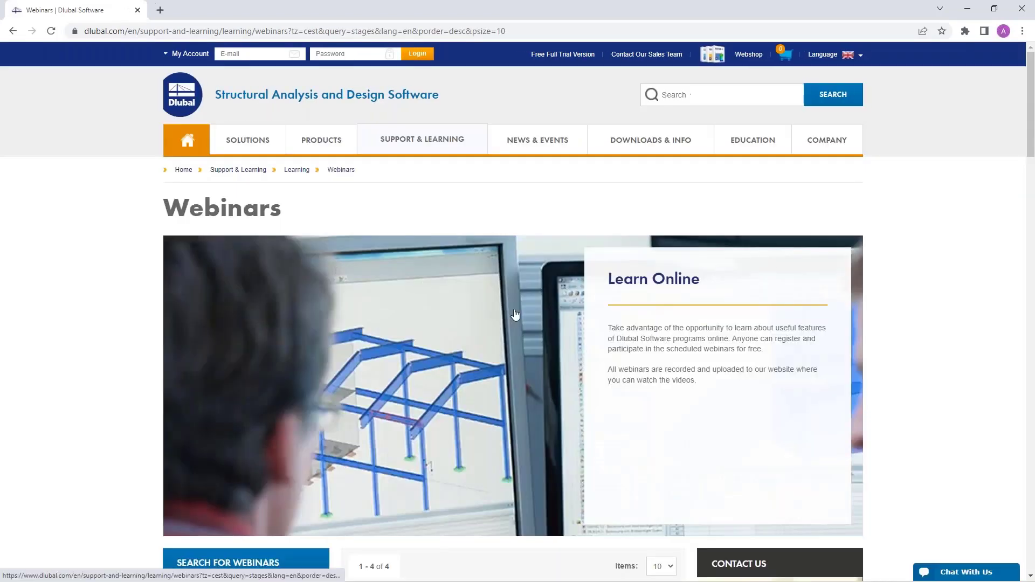
{"action": "scroll", "coordinate": [532, 276], "scroll_direction": "down", "scroll_amount": 8}
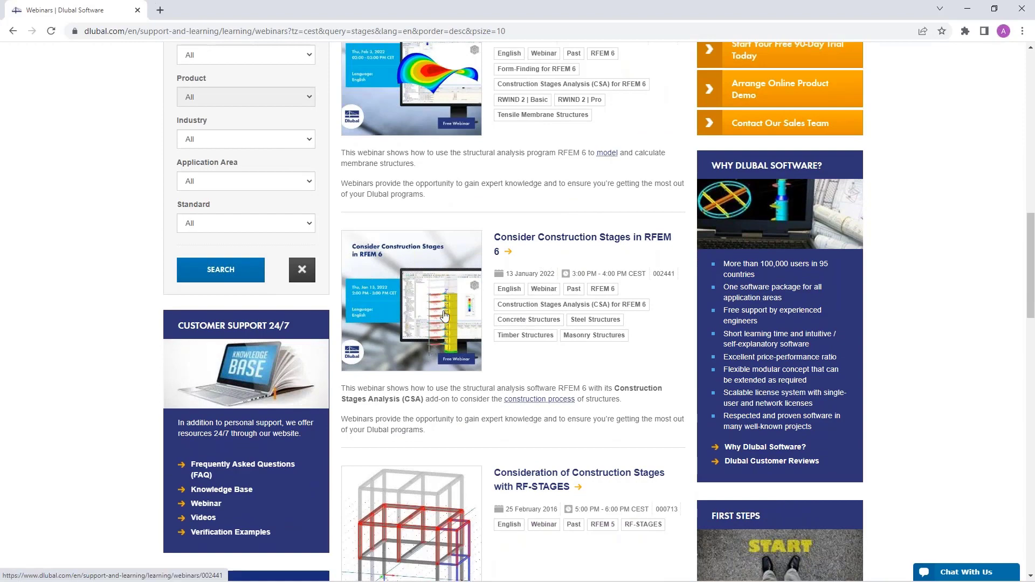
{"action": "scroll", "coordinate": [447, 347], "scroll_direction": "up", "scroll_amount": 10}
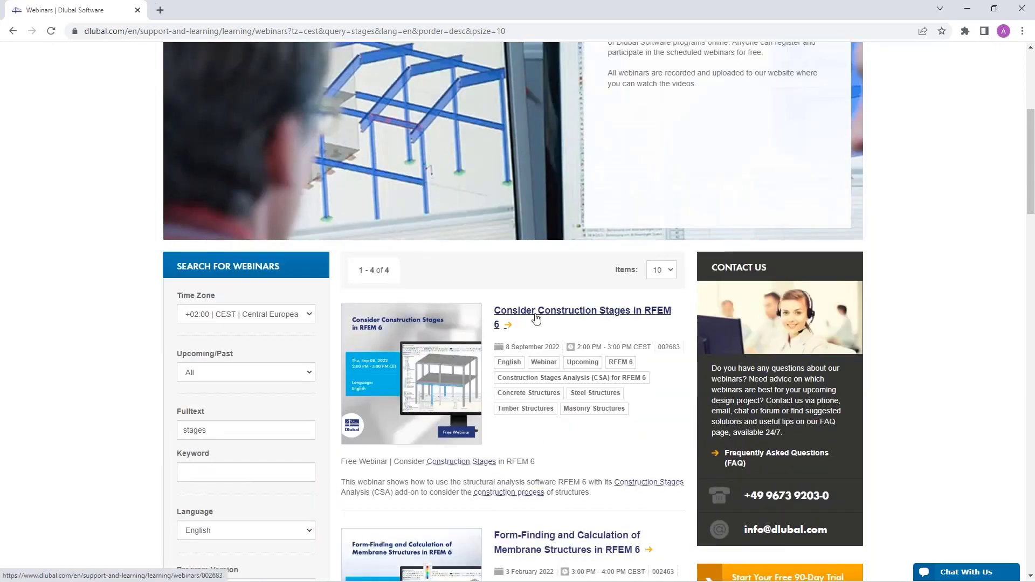
Step: Open the 8 September 2022 webinar "Consider Construction Stages in RFEM 6" and locate the Reinforced Concrete Building among its models to download
{"action": "left_click", "coordinate": [540, 315]}
{"action": "scroll", "coordinate": [543, 368], "scroll_direction": "down", "scroll_amount": 5}
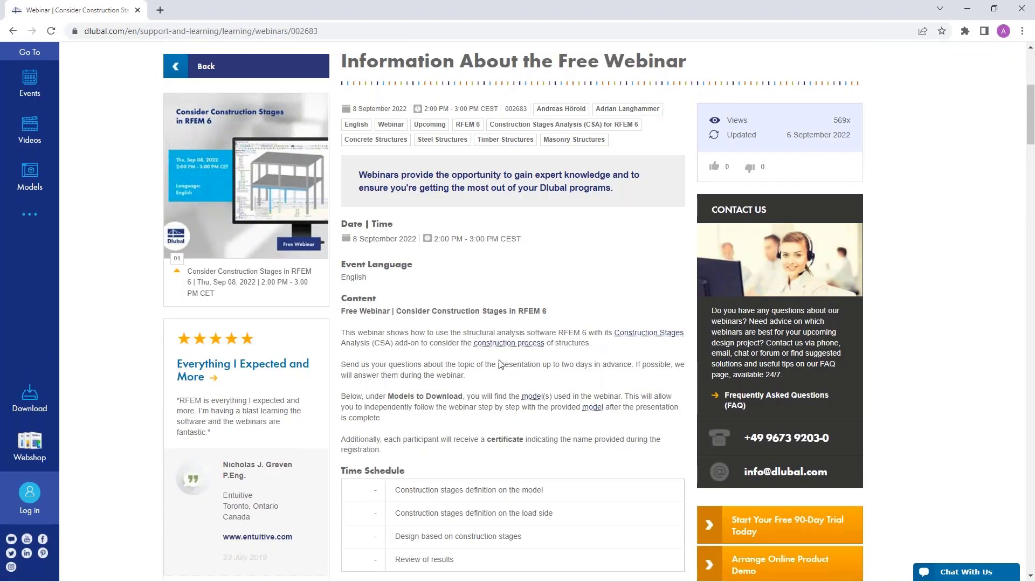
{"action": "scroll", "coordinate": [416, 388], "scroll_direction": "down", "scroll_amount": 13}
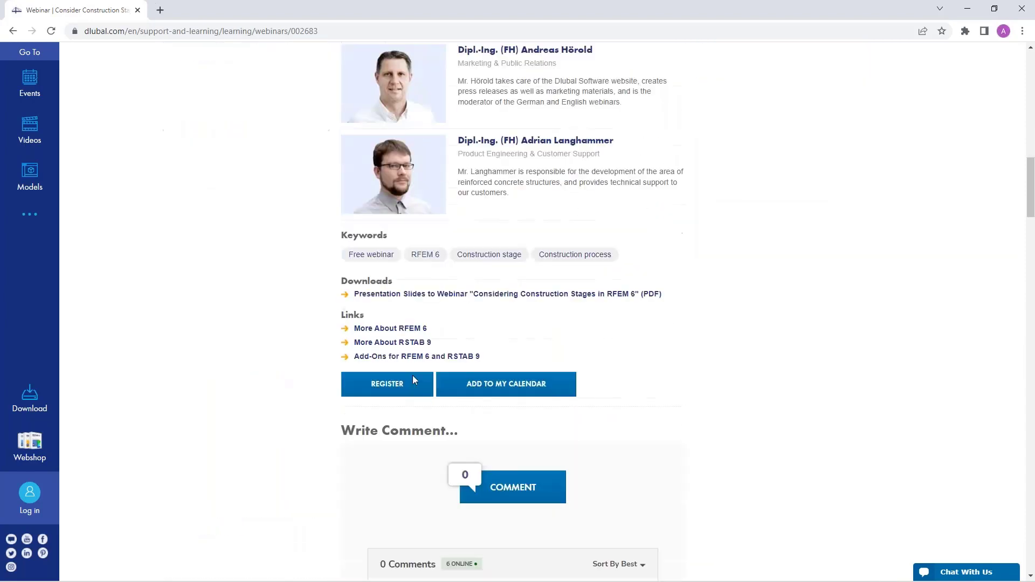
{"action": "scroll", "coordinate": [545, 365], "scroll_direction": "down", "scroll_amount": 9}
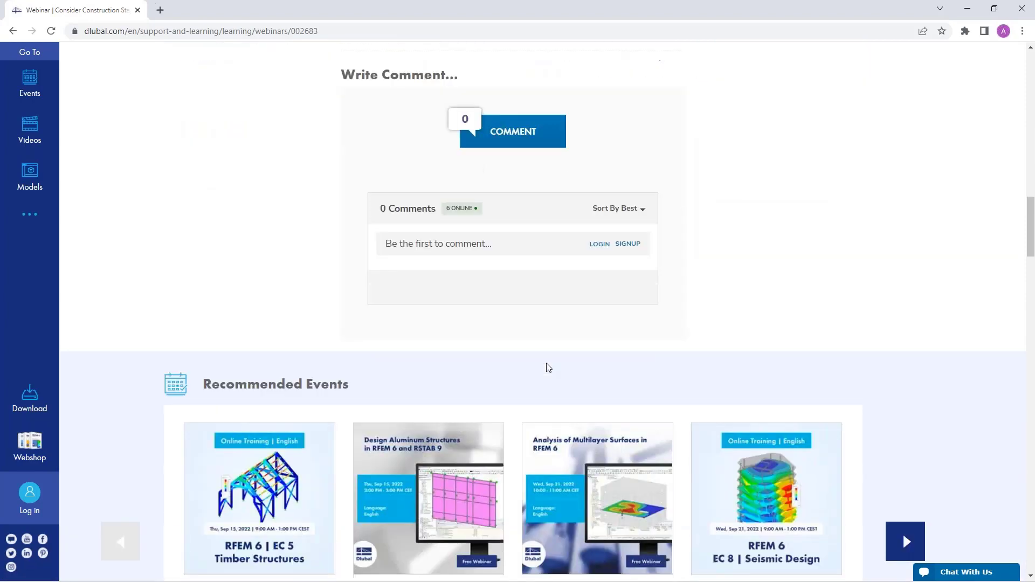
{"action": "scroll", "coordinate": [426, 358], "scroll_direction": "down", "scroll_amount": 11}
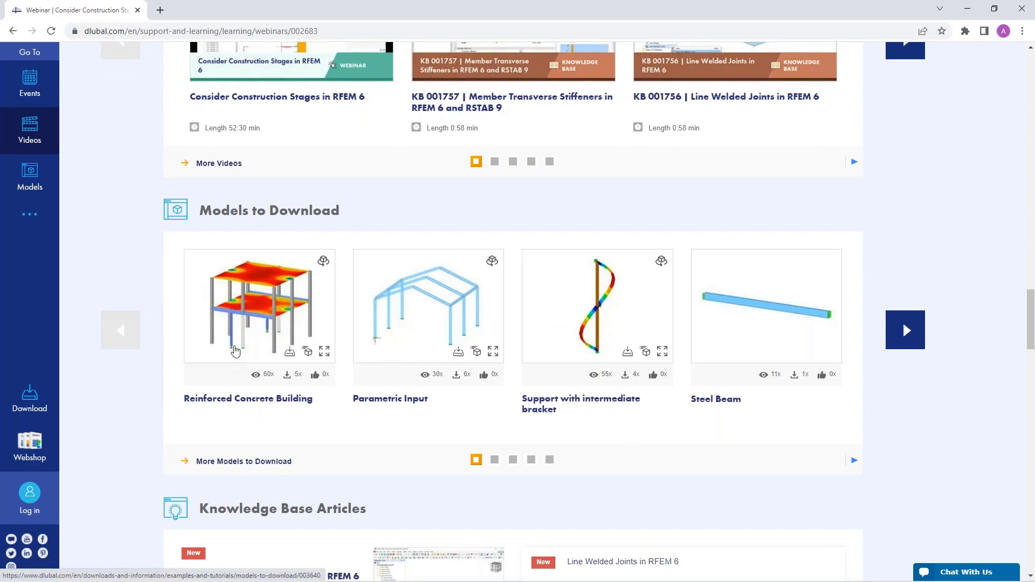
{"action": "mouse_move", "coordinate": [241, 322]}
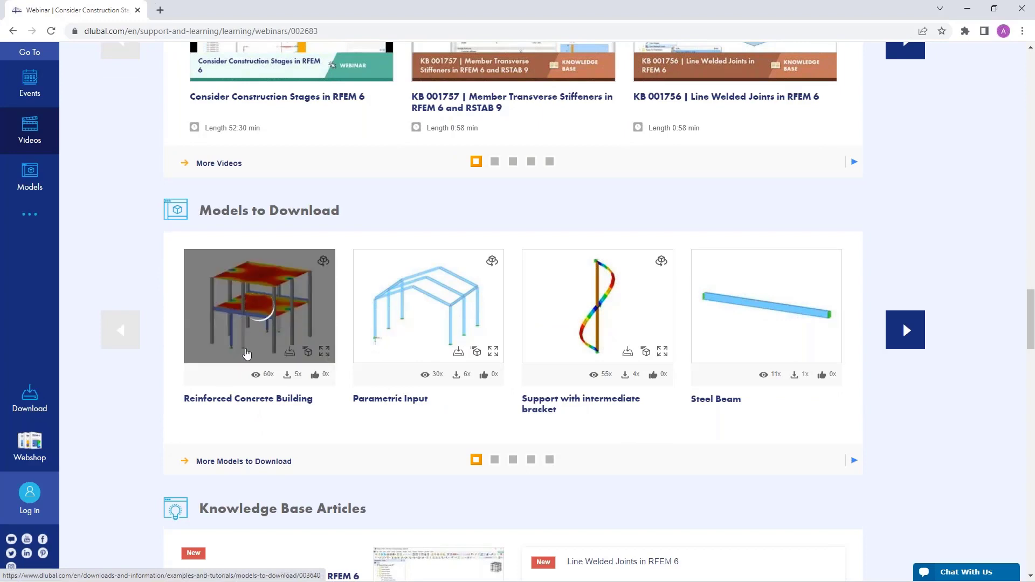
Step: Open the Free Full Trial Version page and view the RFEM 6 and RSTAB 9 trial downloads
{"action": "scroll", "coordinate": [361, 340], "scroll_direction": "up", "scroll_amount": 10}
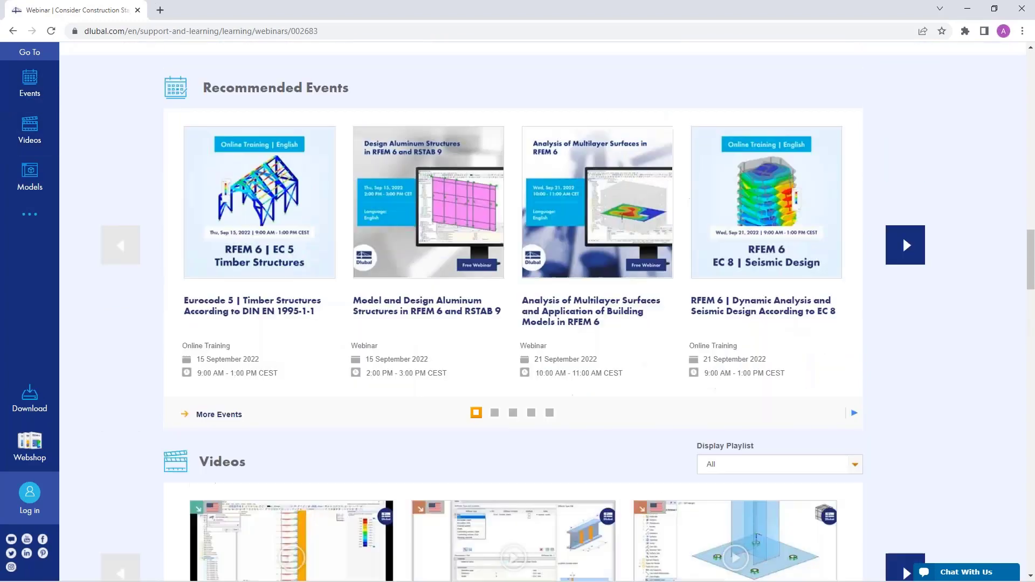
{"action": "scroll", "coordinate": [426, 308], "scroll_direction": "up", "scroll_amount": 5}
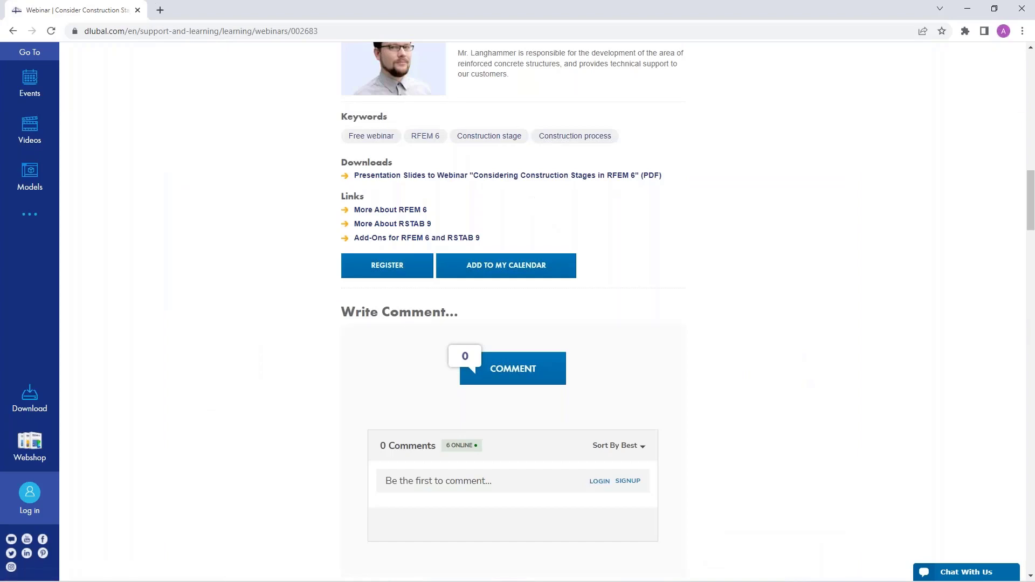
{"action": "scroll", "coordinate": [512, 307], "scroll_direction": "up", "scroll_amount": 10}
{"action": "scroll", "coordinate": [378, 345], "scroll_direction": "up", "scroll_amount": 10}
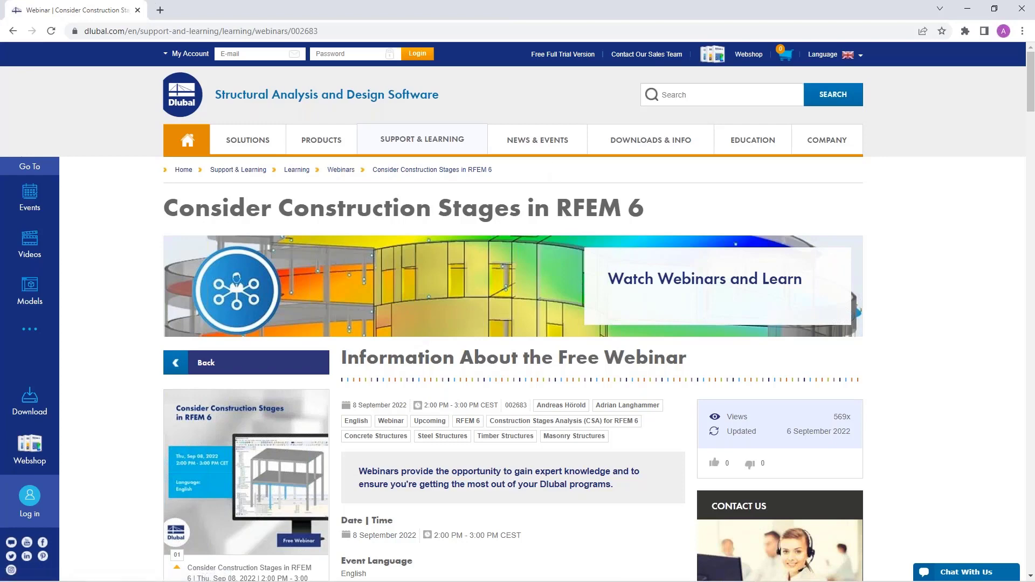
{"action": "left_click", "coordinate": [561, 56]}
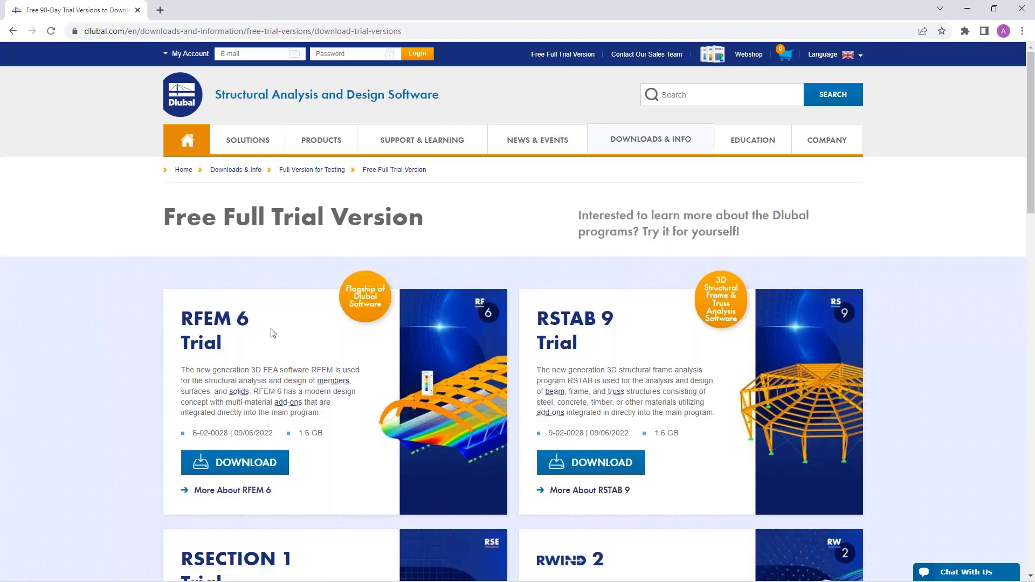
{"action": "scroll", "coordinate": [271, 333], "scroll_direction": "down", "scroll_amount": 1}
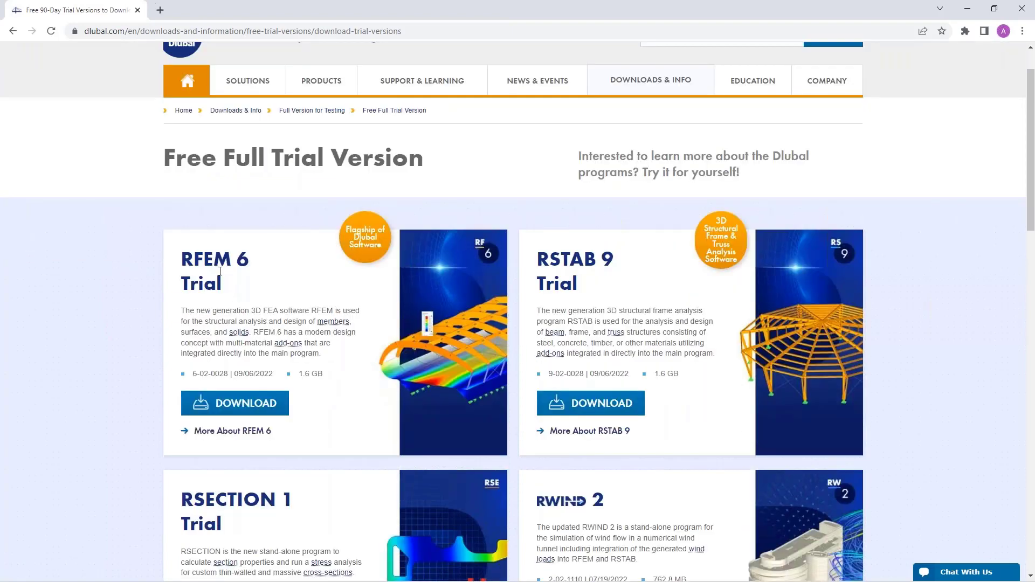
{"action": "scroll", "coordinate": [241, 278], "scroll_direction": "down", "scroll_amount": 1}
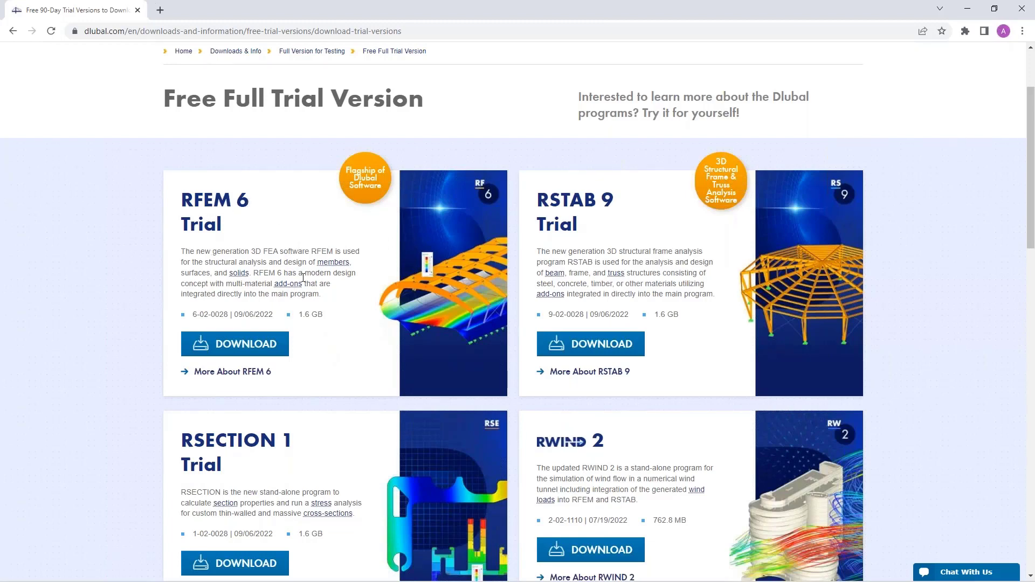
{"action": "scroll", "coordinate": [303, 277], "scroll_direction": "up", "scroll_amount": 1}
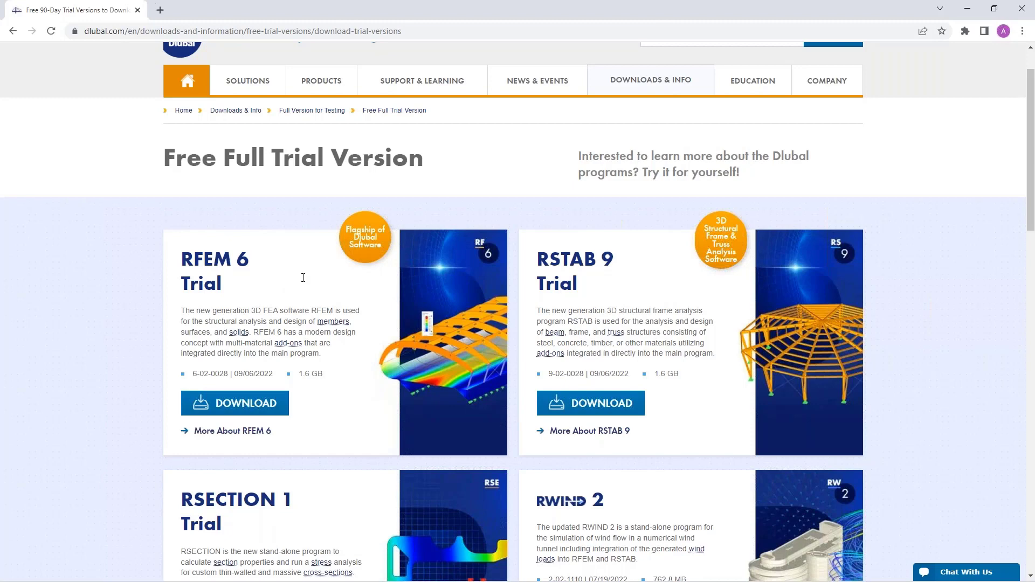
{"action": "scroll", "coordinate": [302, 279], "scroll_direction": "up", "scroll_amount": 1}
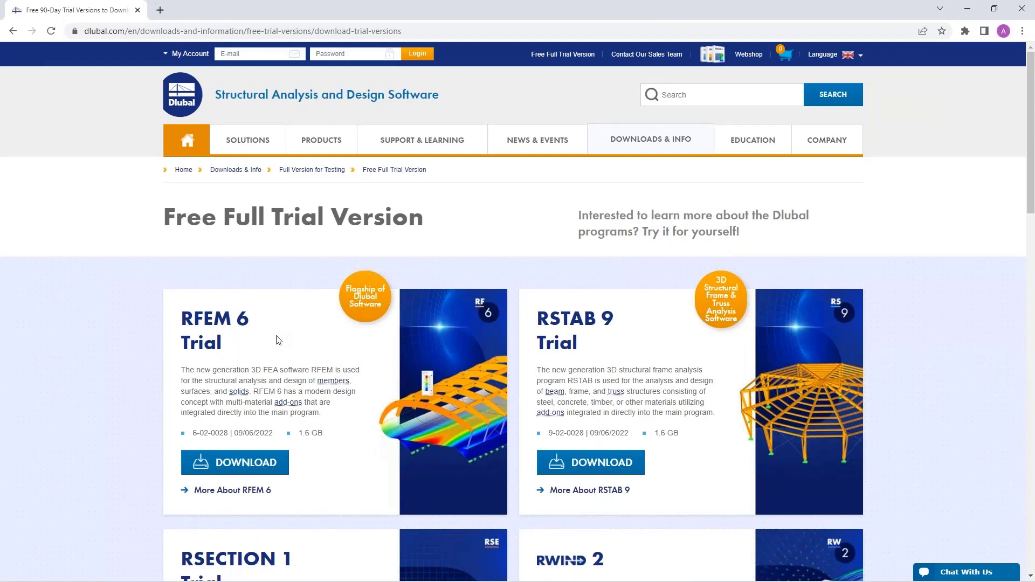
{"action": "scroll", "coordinate": [278, 340], "scroll_direction": "down", "scroll_amount": 2}
{"action": "scroll", "coordinate": [278, 340], "scroll_direction": "up", "scroll_amount": 2}
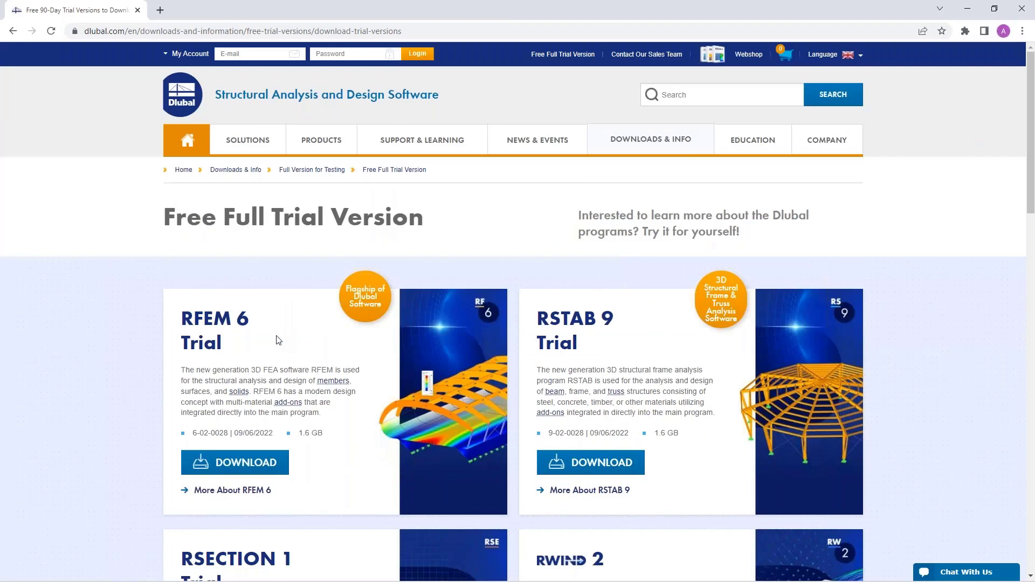